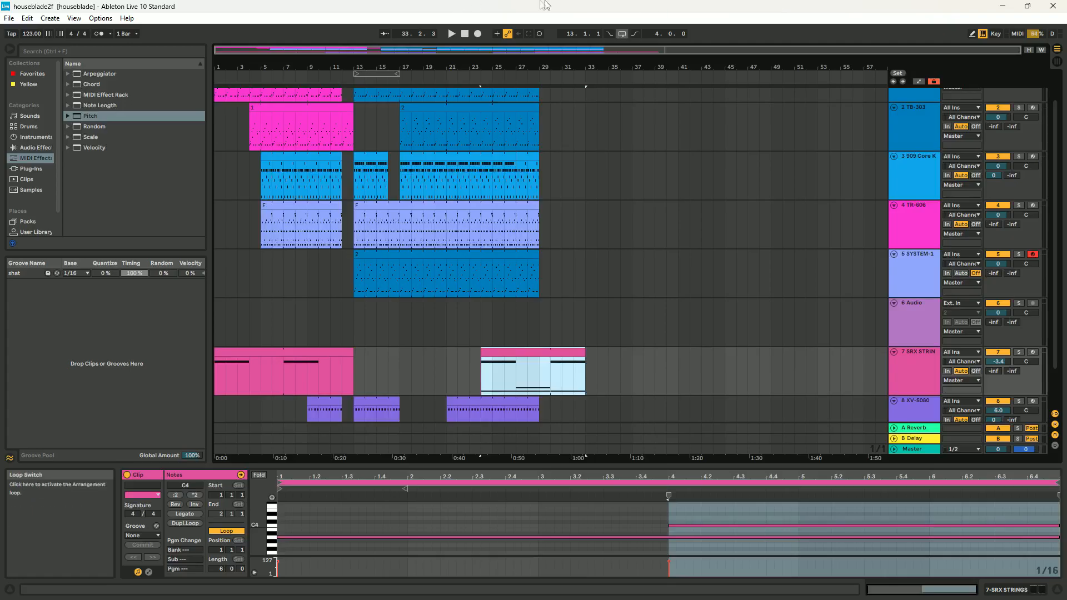
Save the set as a new copy named houseblade2tutorial in the houseblade Project folder.
scroll(562, 185, up, 2)
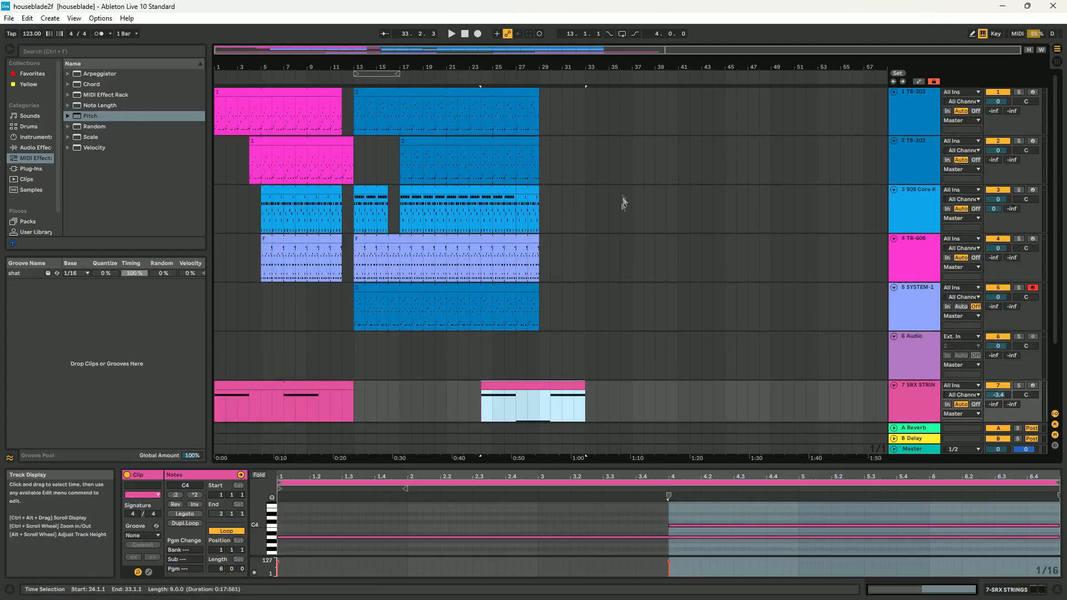
click(9, 18)
click(63, 144)
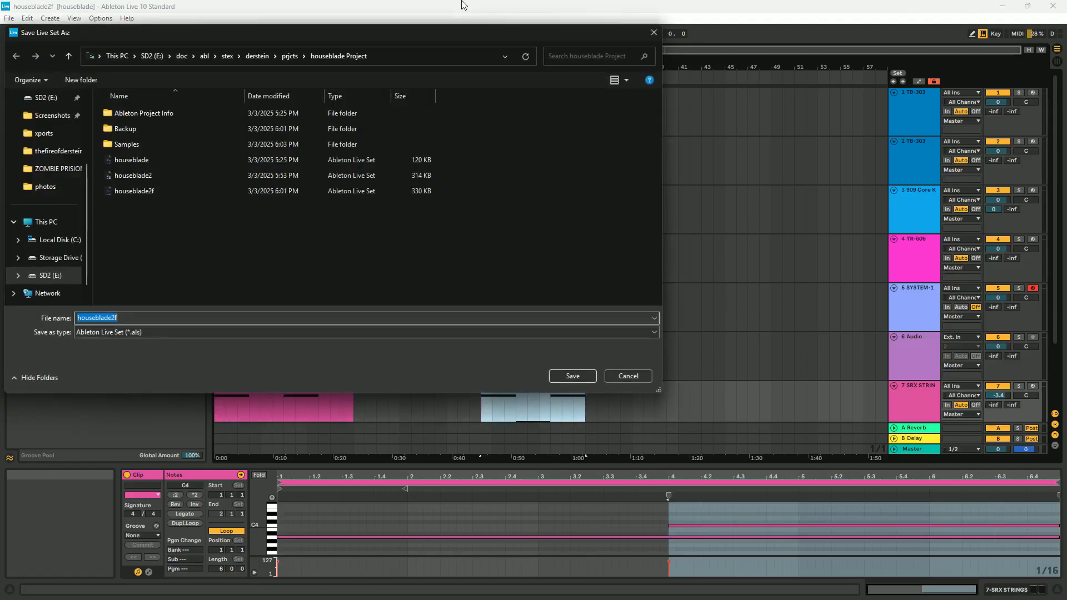
key(End)
key(BackSpace)
text(t)
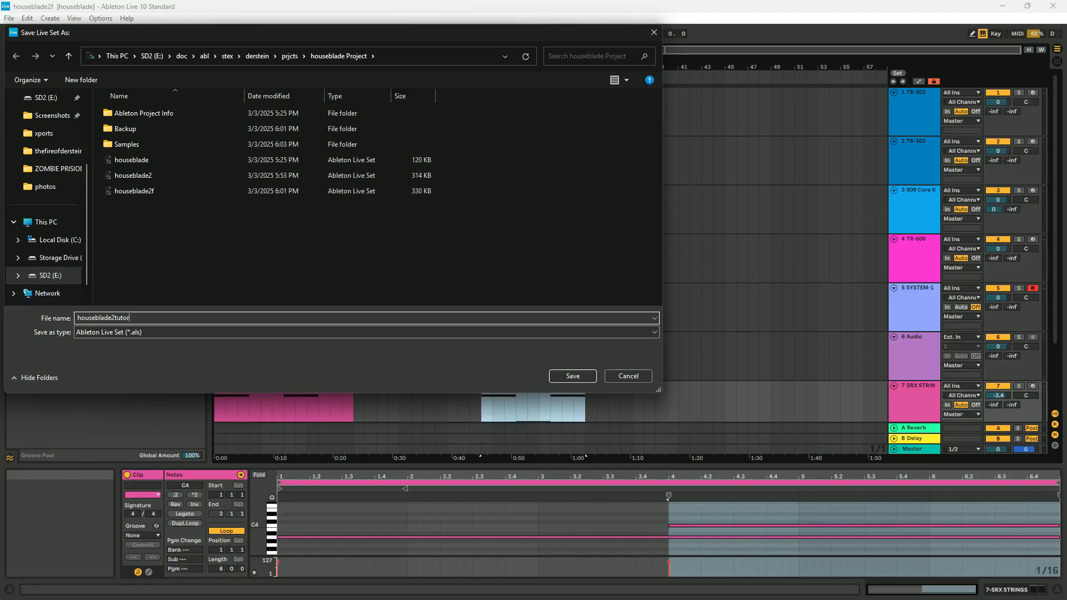
key(Return)
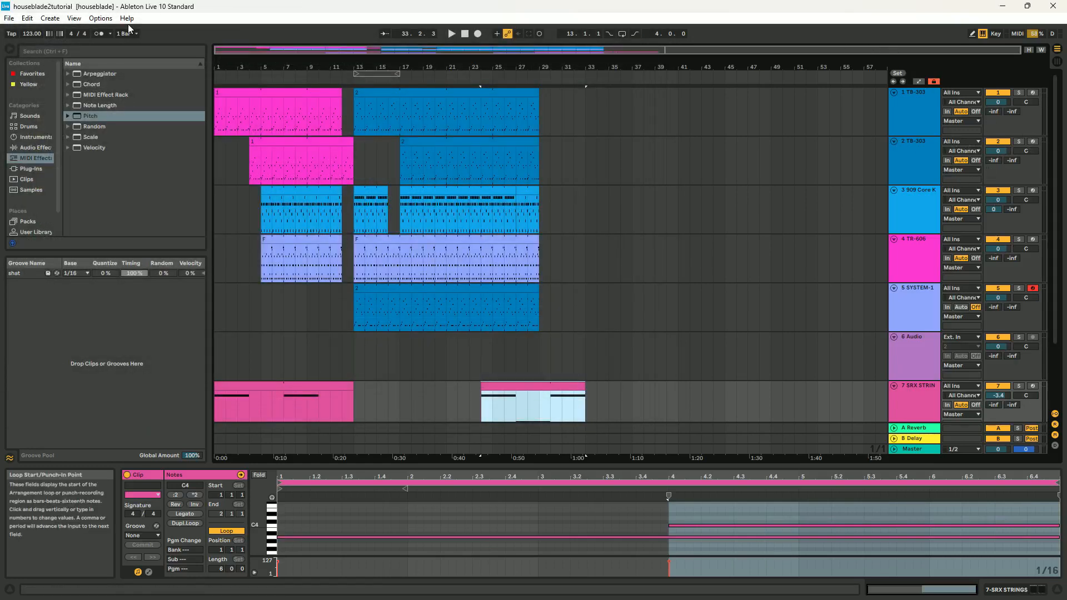
Reset the volumes of the SRX STRINGS and XV-5080 tracks to 0 dB.
click(101, 18)
click(919, 126)
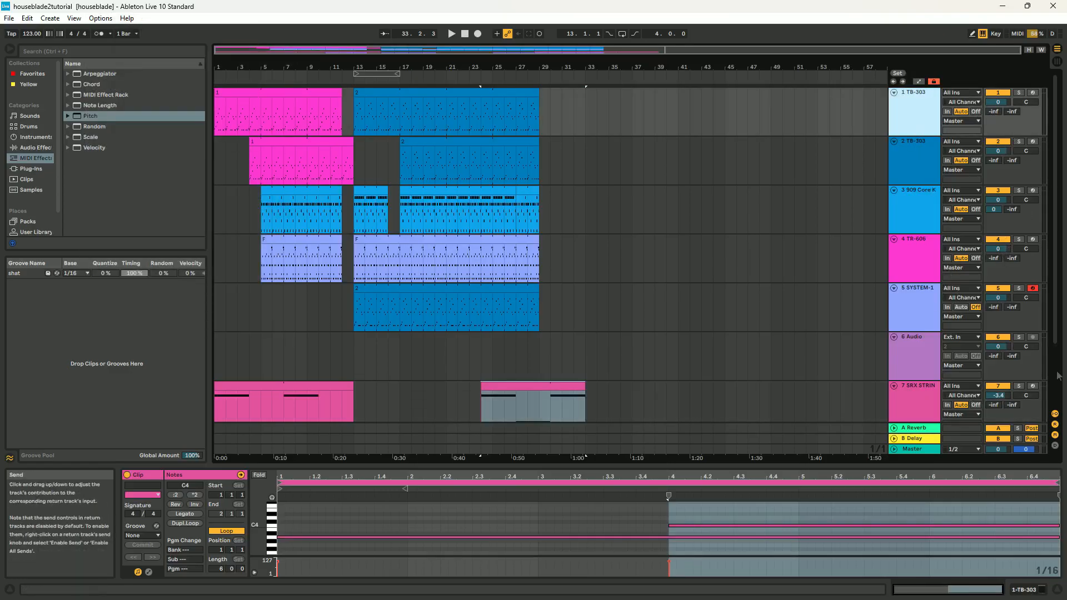
scroll(992, 372, down, 2)
double_click(1005, 341)
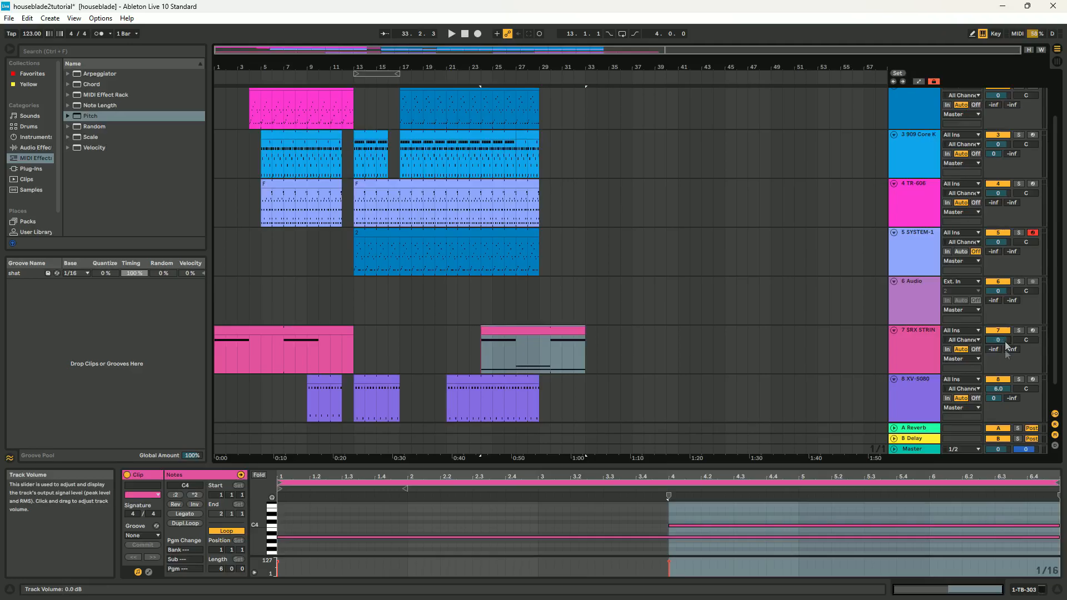
double_click(1006, 385)
scroll(866, 244, down, 2)
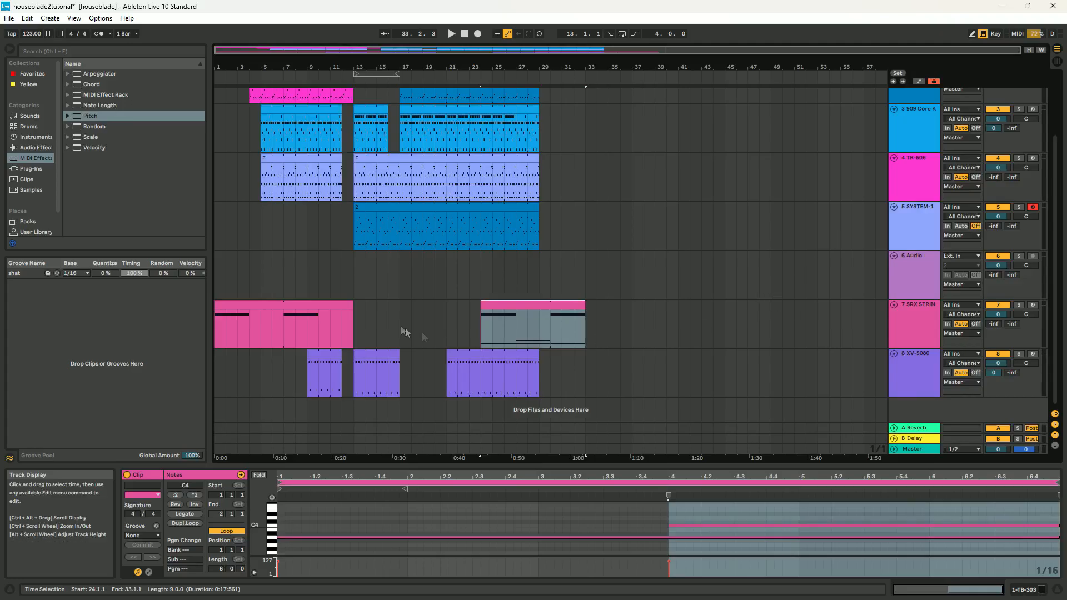
scroll(396, 144, up, 3)
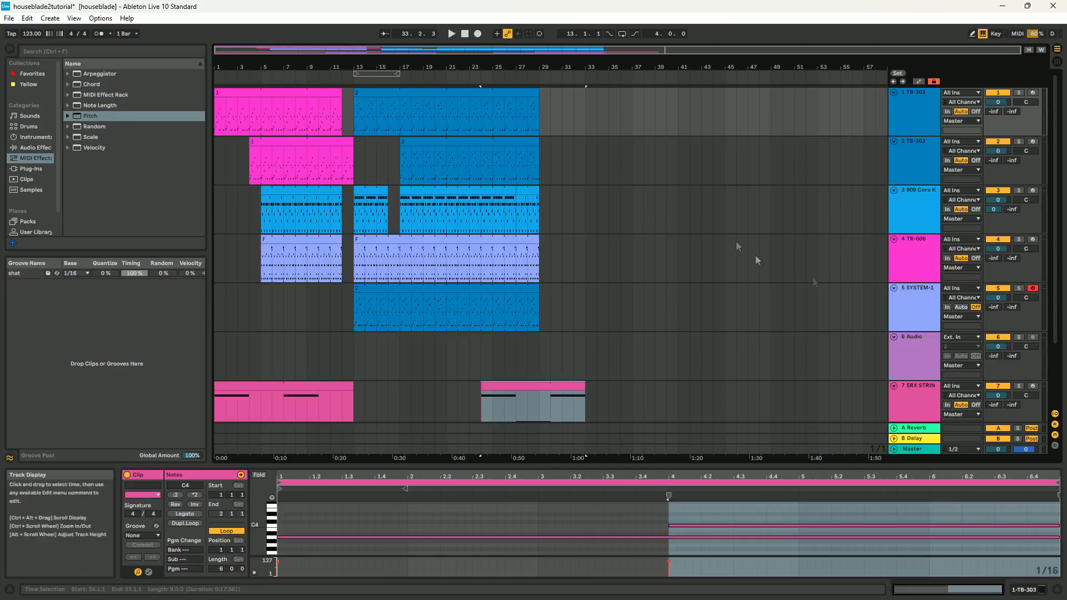
scroll(720, 212, down, 3)
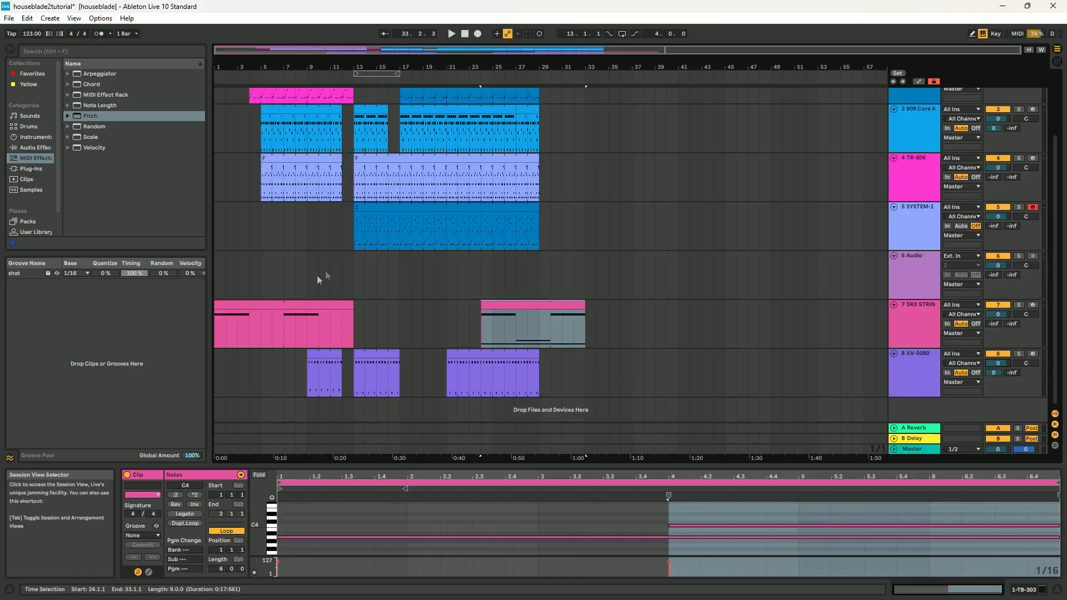
scroll(317, 279, up, 3)
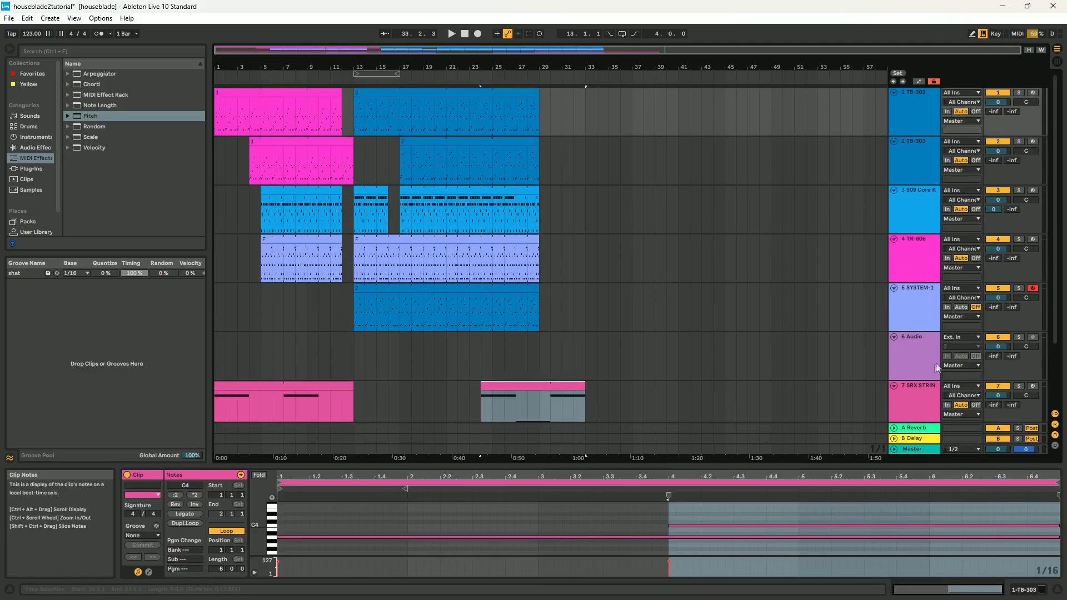
Delete the Car Listening Environment and Small Speaker Master effect racks from the Master track.
click(933, 454)
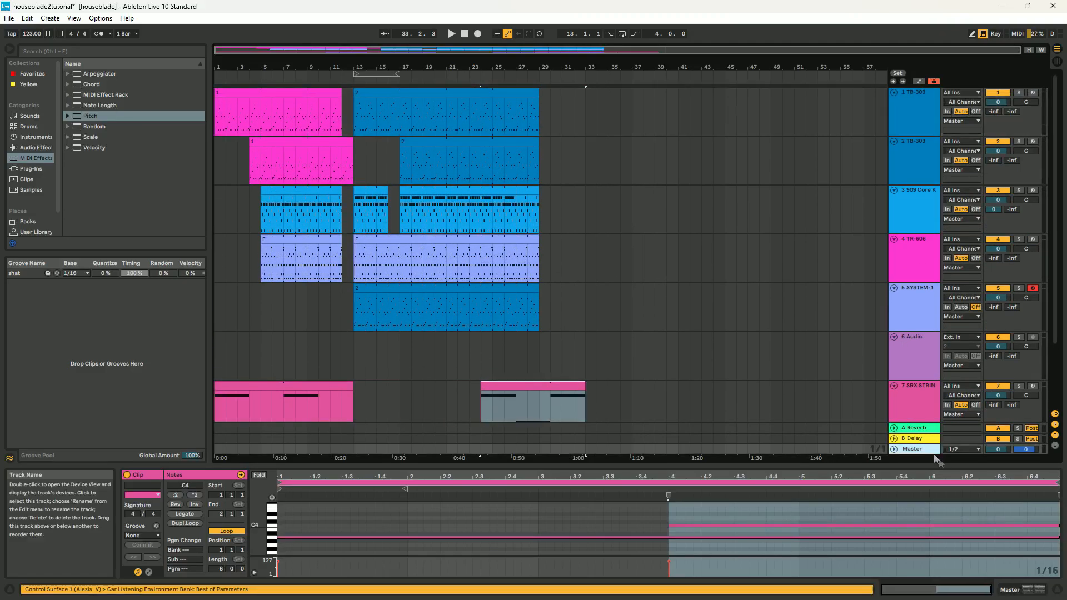
click(1010, 589)
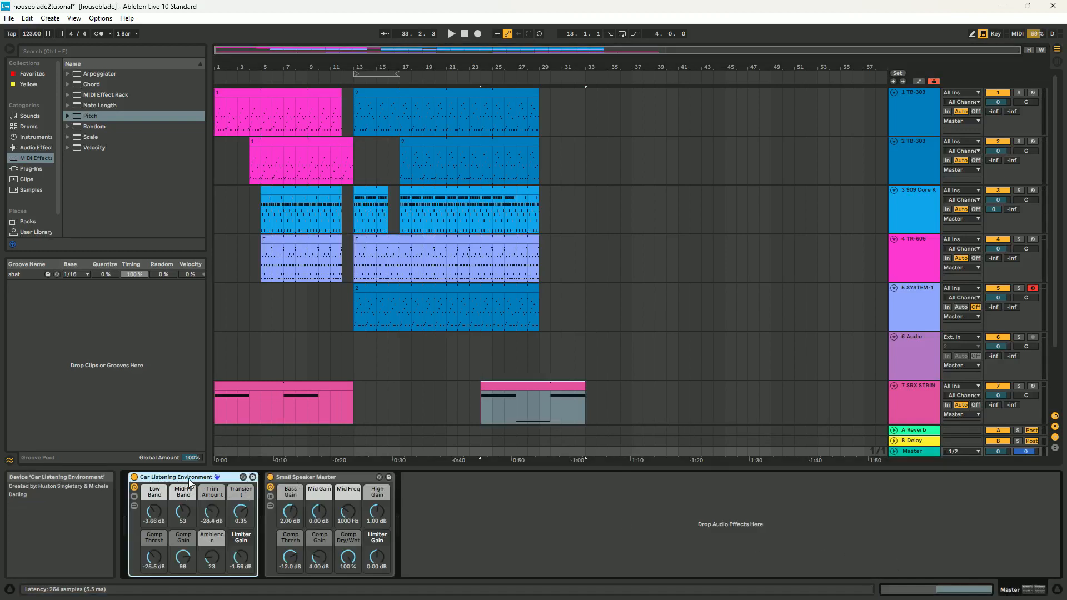
key(Delete)
key(Delete)
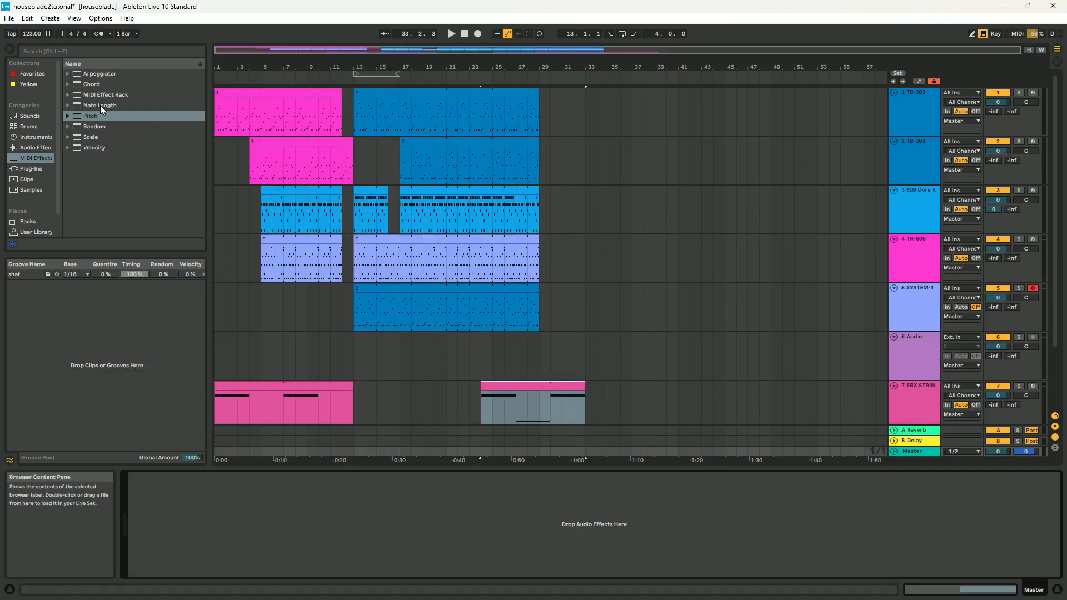
Add a Limiter audio effect to the Master track and set its gain to -6.00 dB.
click(31, 149)
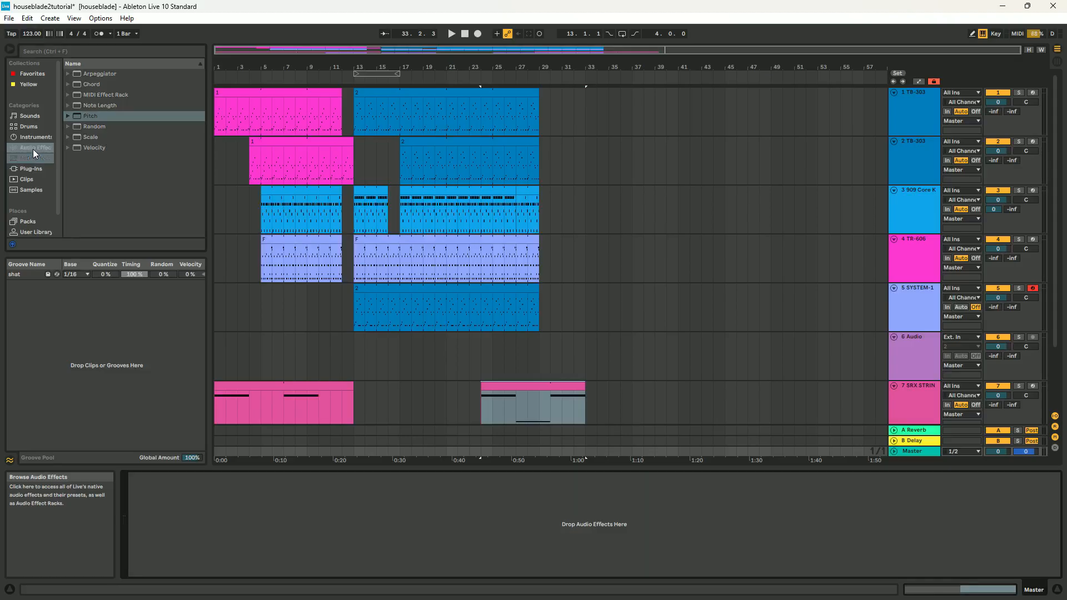
scroll(95, 189, down, 5)
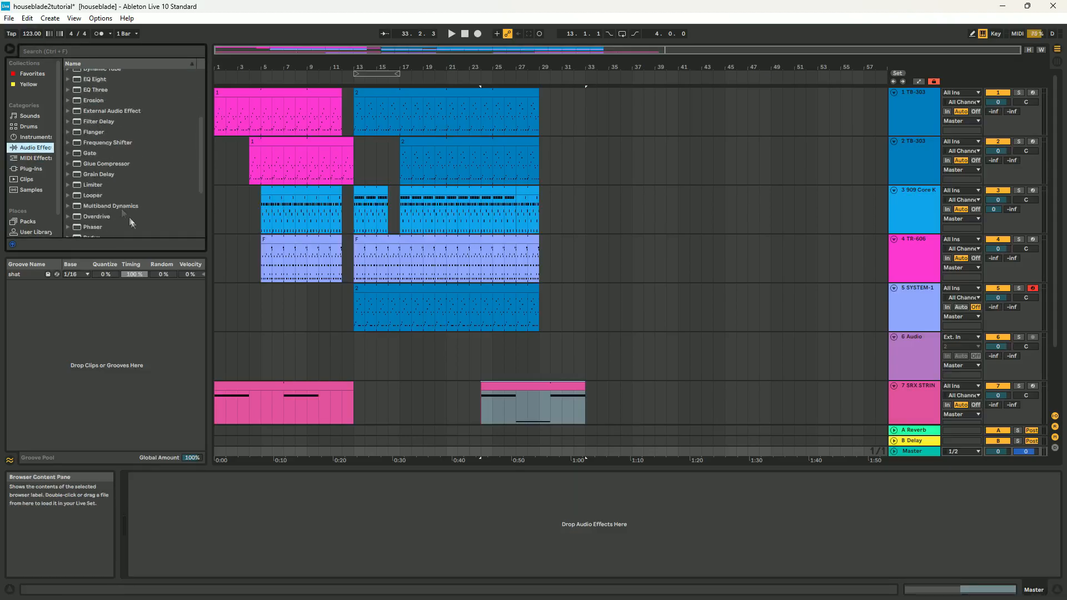
double_click(95, 185)
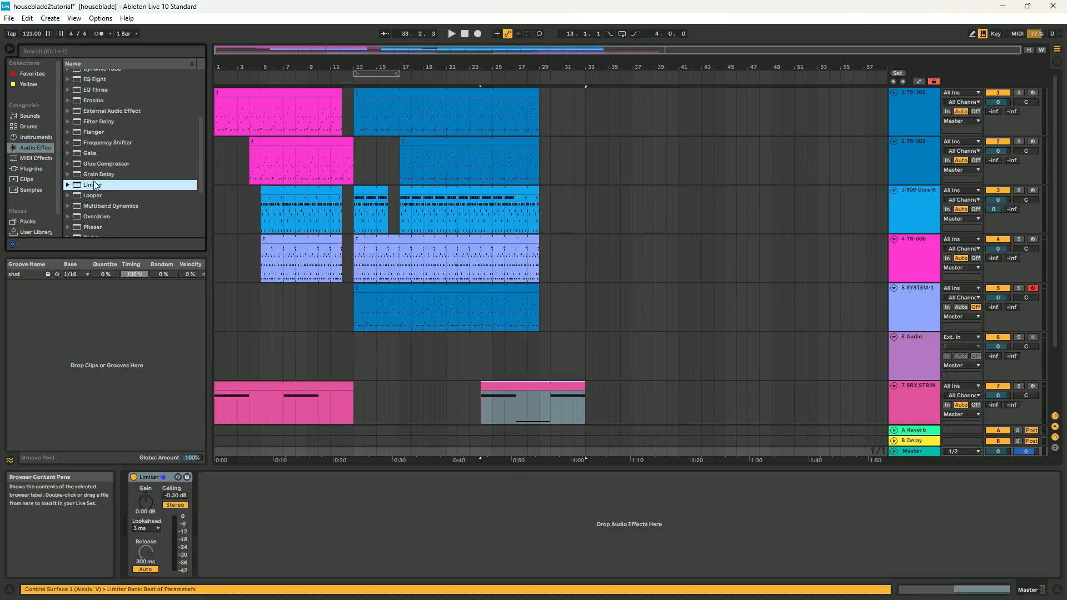
click(146, 501)
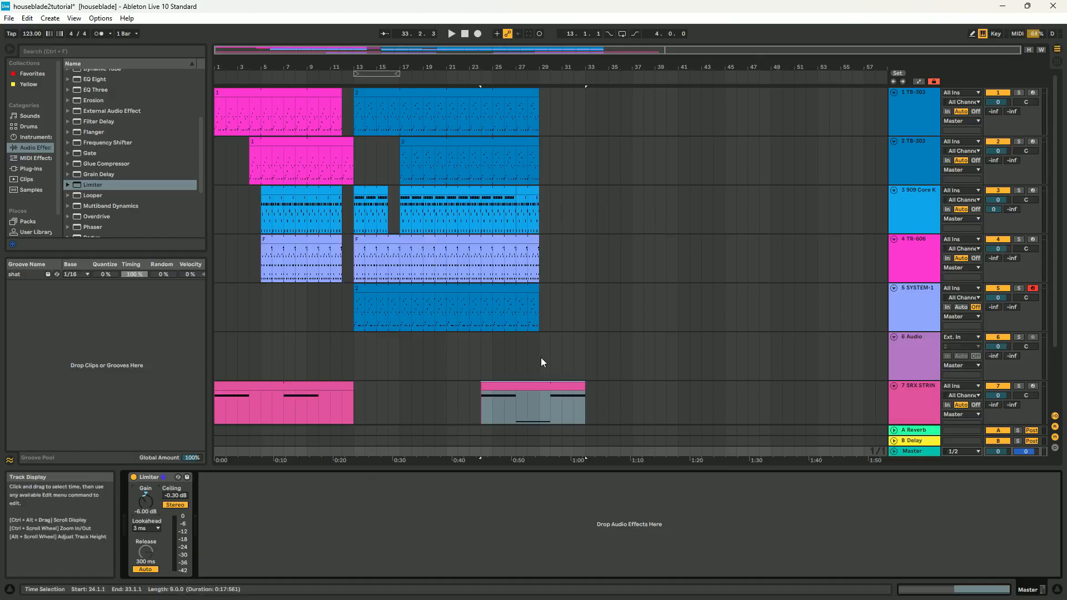
click(612, 53)
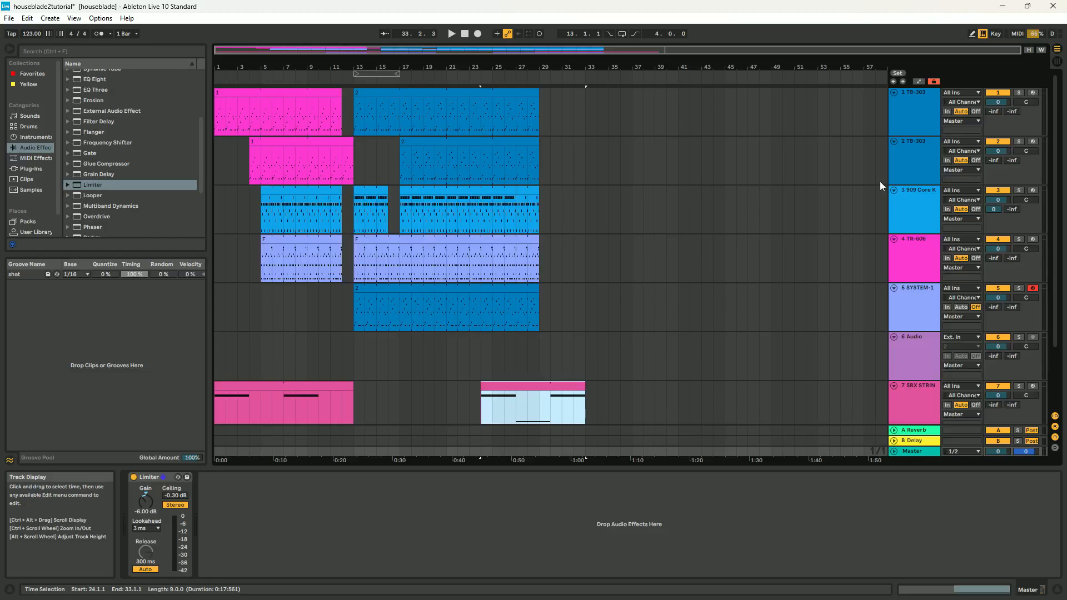
click(912, 127)
right_click(911, 340)
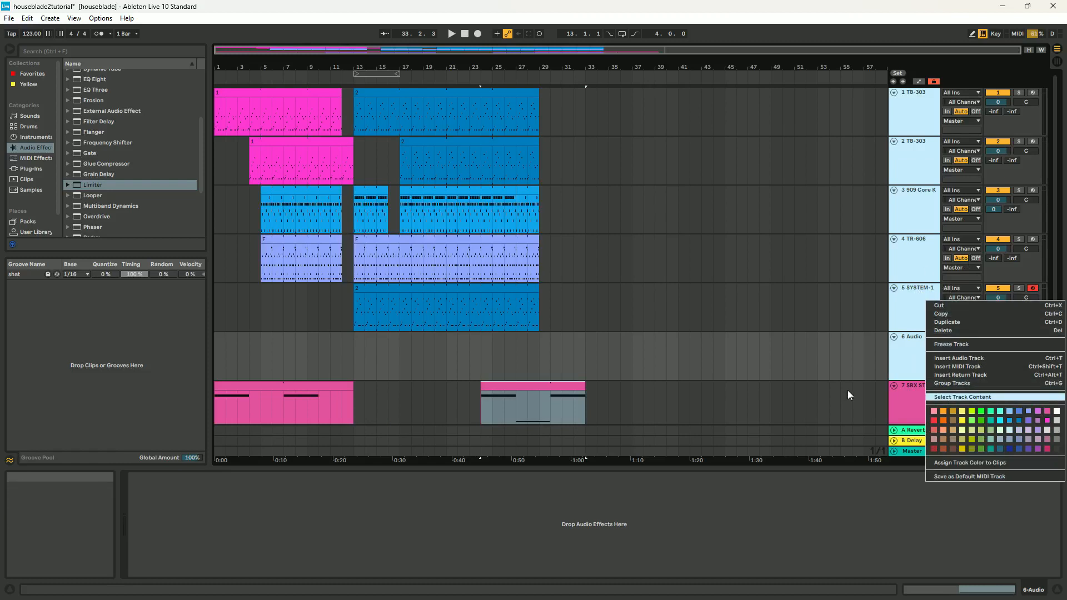
click(739, 498)
click(909, 450)
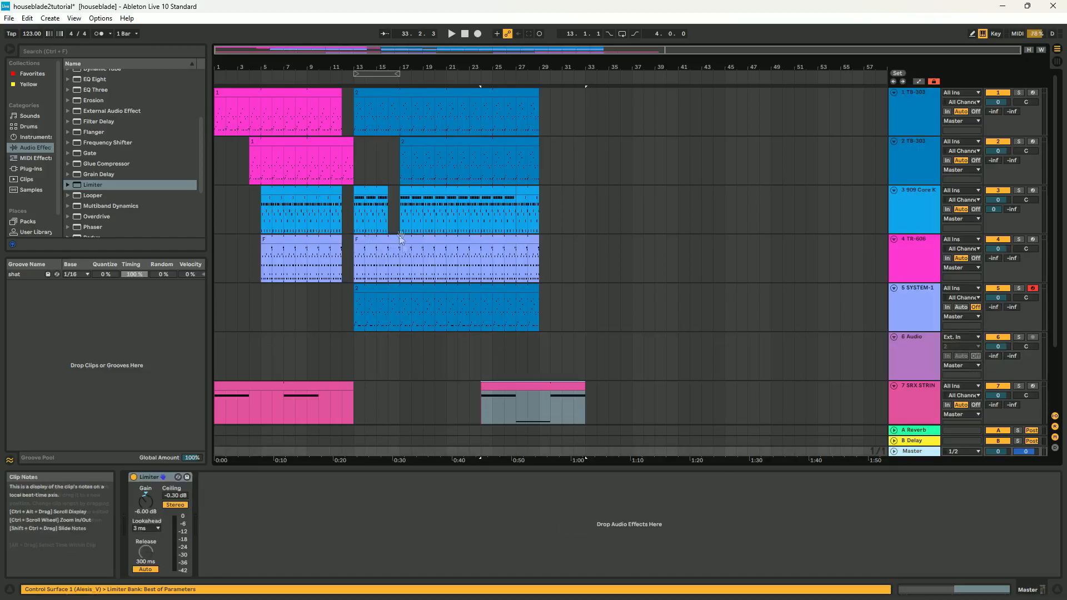
Check the devices on the TB-303 and TR-606 tracks and remove Drum Buss from the 909 Core Kit track.
click(896, 120)
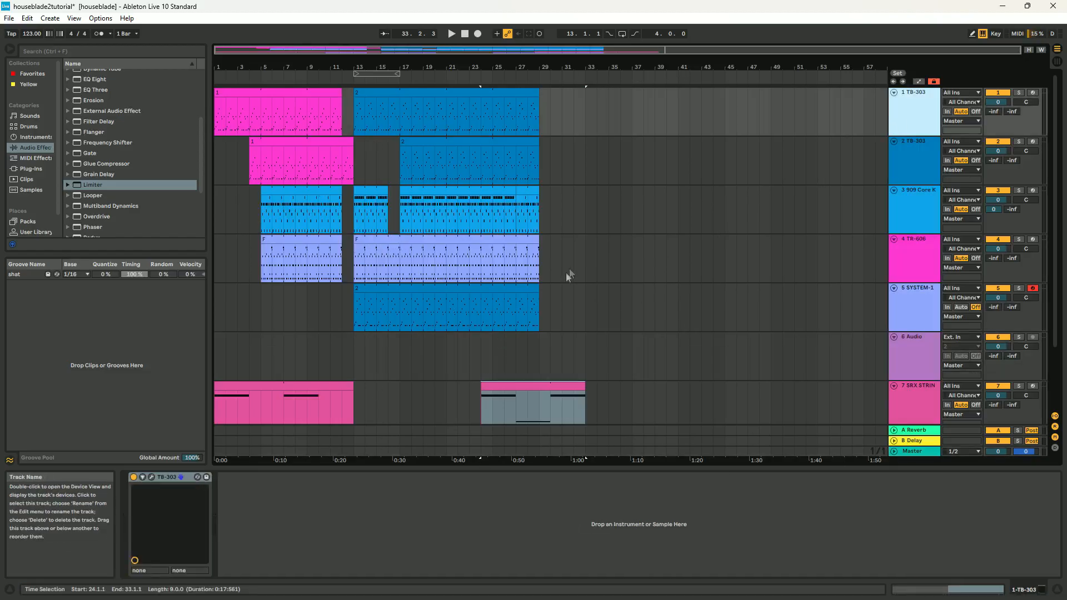
click(922, 177)
click(929, 248)
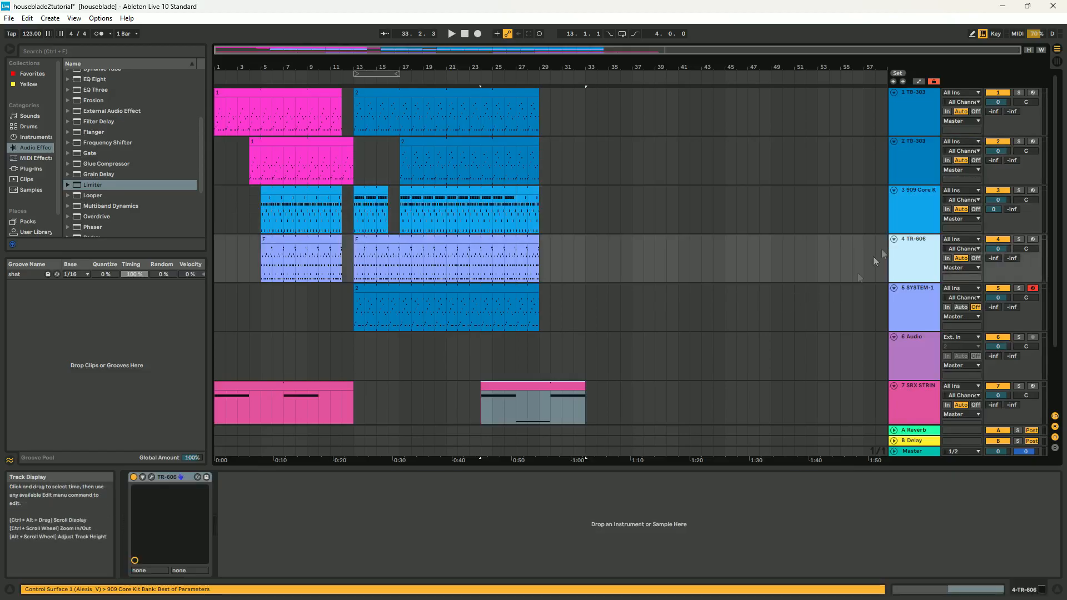
click(922, 212)
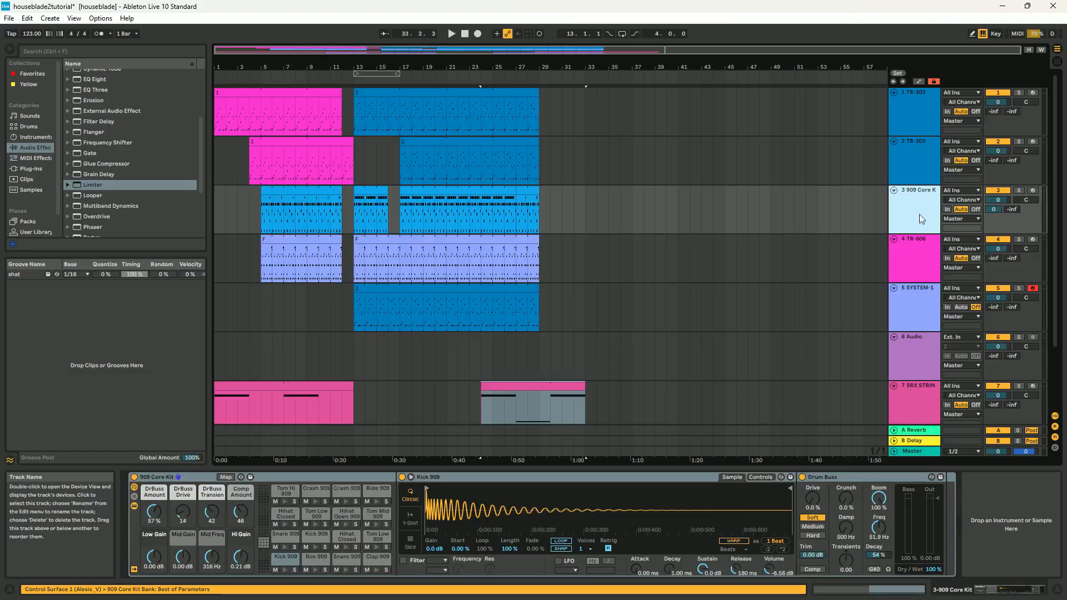
click(877, 476)
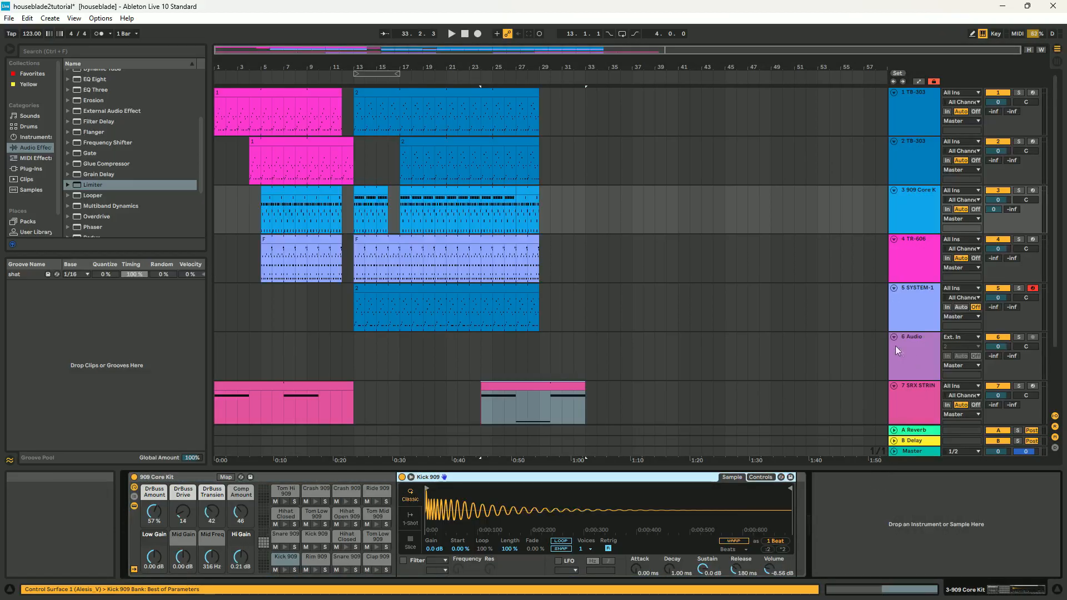
Check the SYSTEM-100 track's devices and delete the empty Audio track below it.
click(910, 274)
click(909, 304)
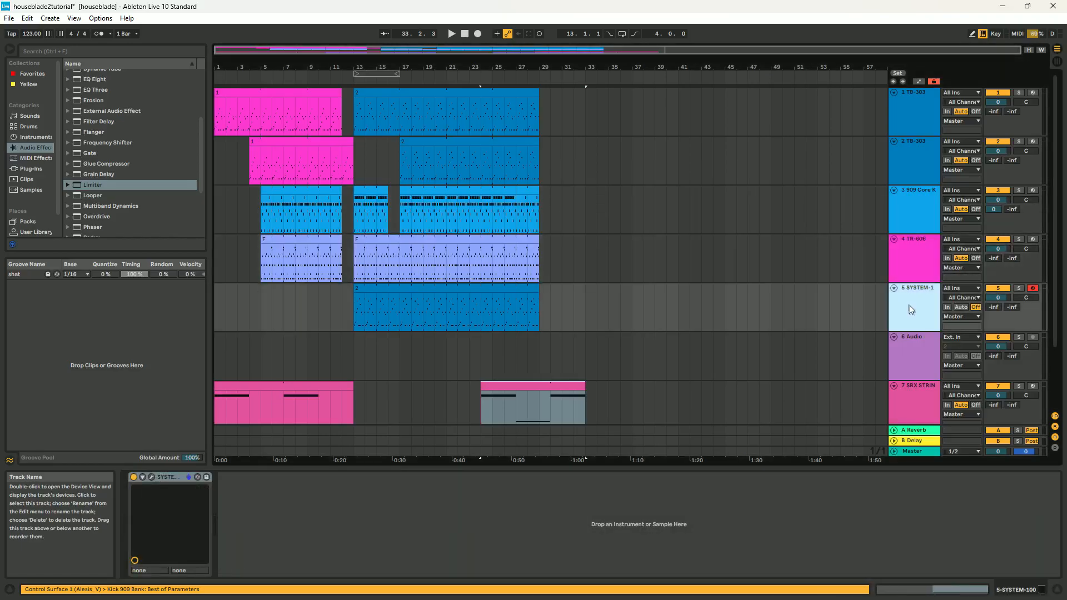
click(912, 355)
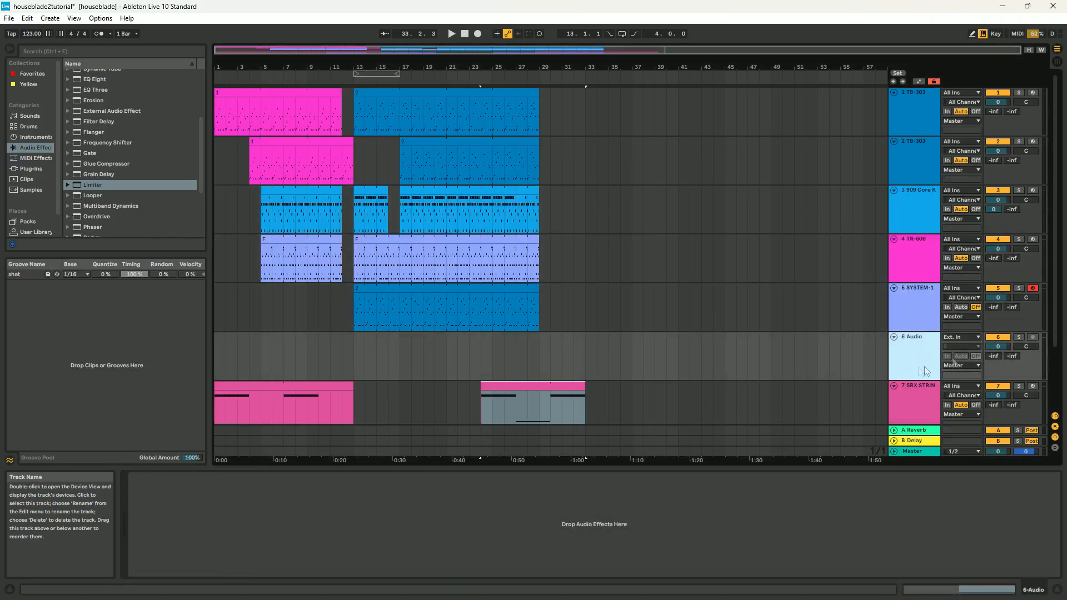
key(Delete)
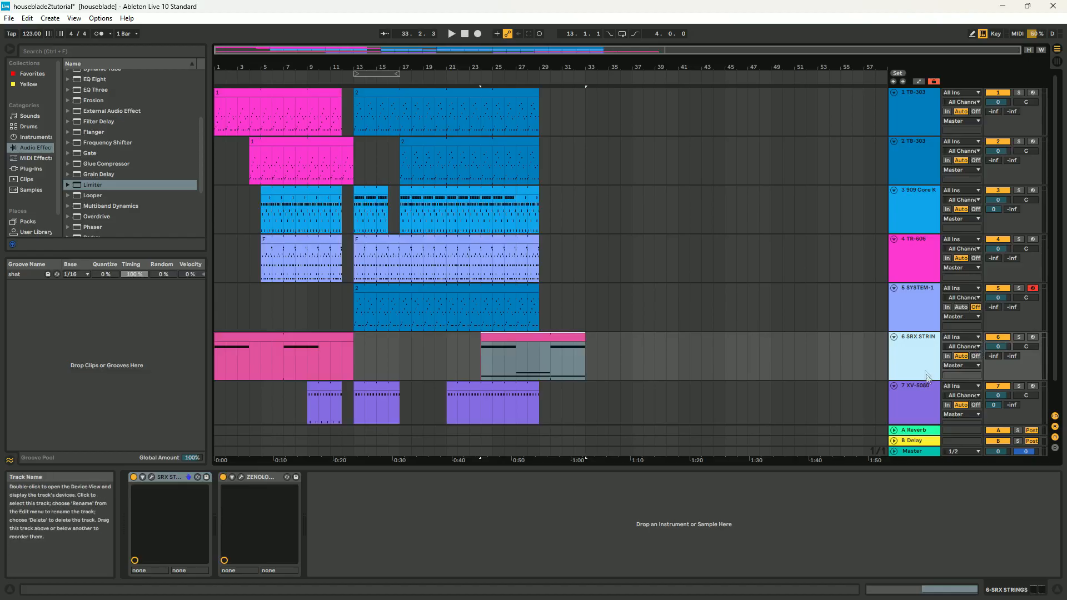
Delete the ZENOLO... plug-in that follows the instrument on the SRX STRINGS track.
click(223, 478)
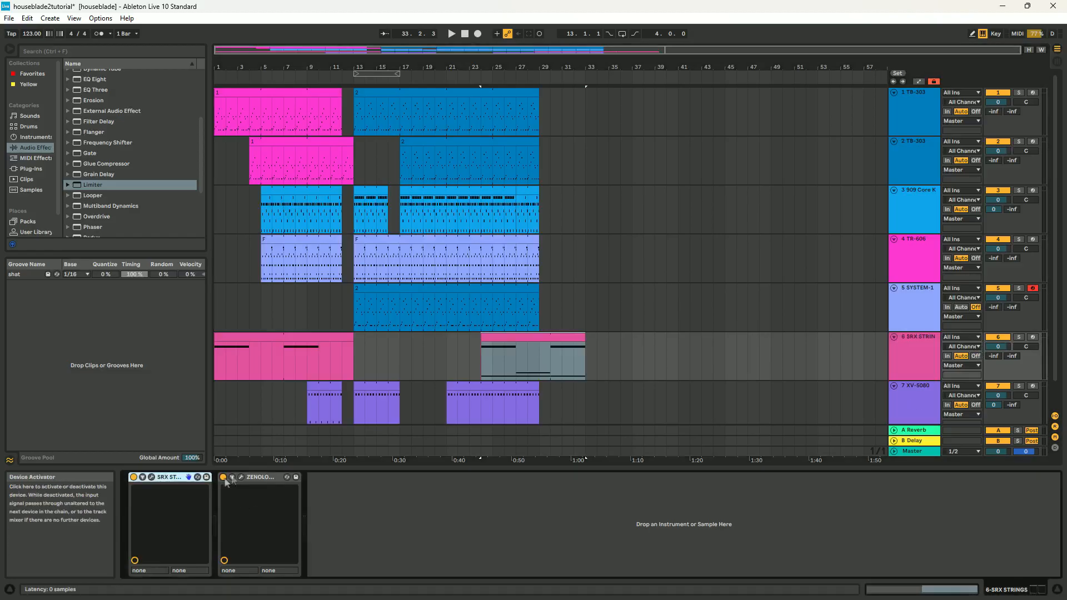
click(906, 396)
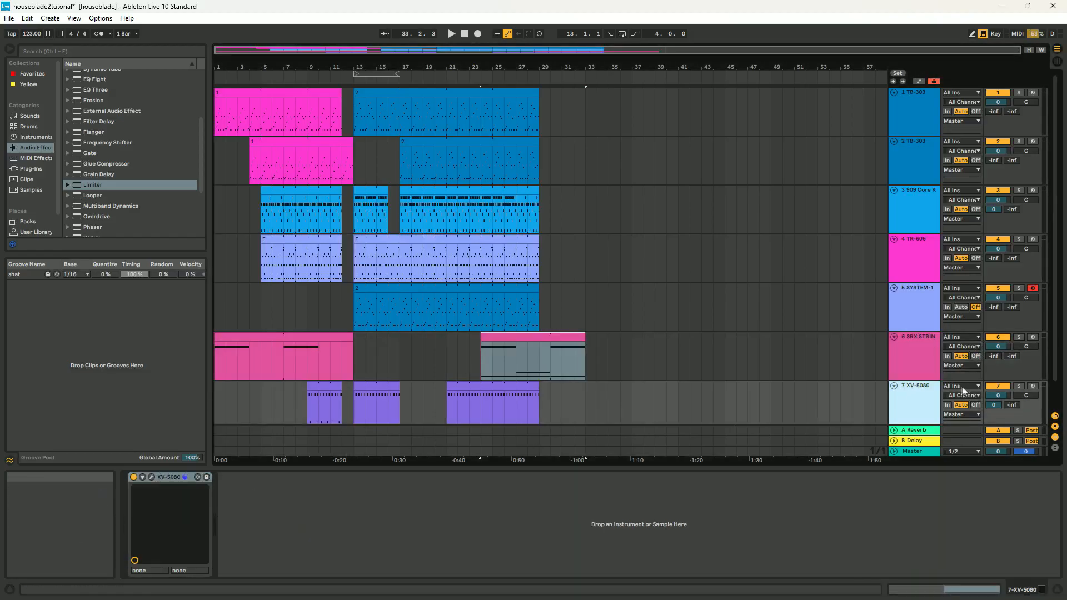
click(912, 358)
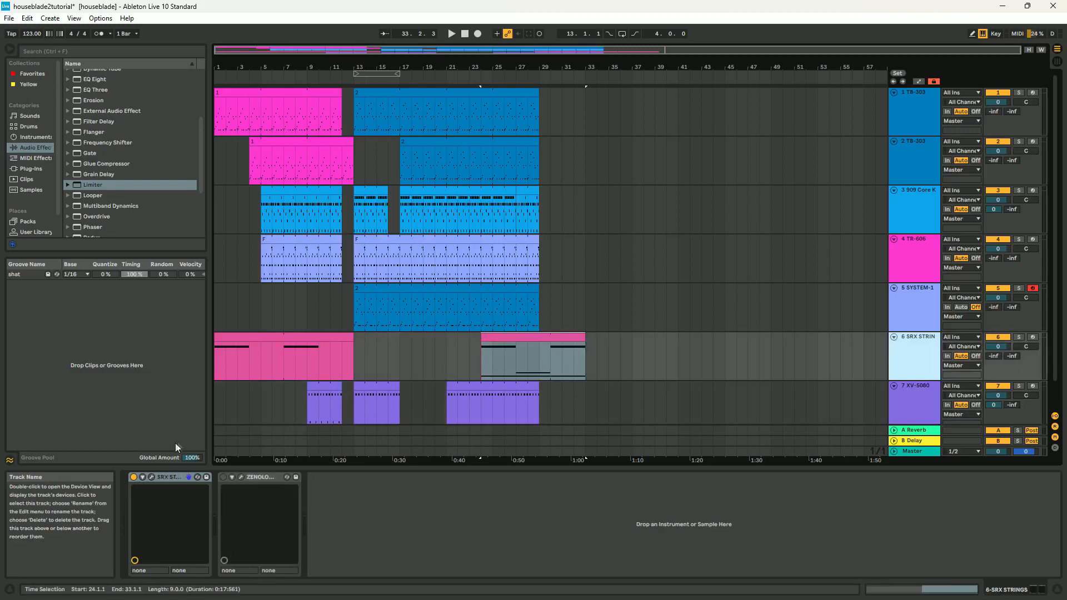
click(254, 478)
key(Delete)
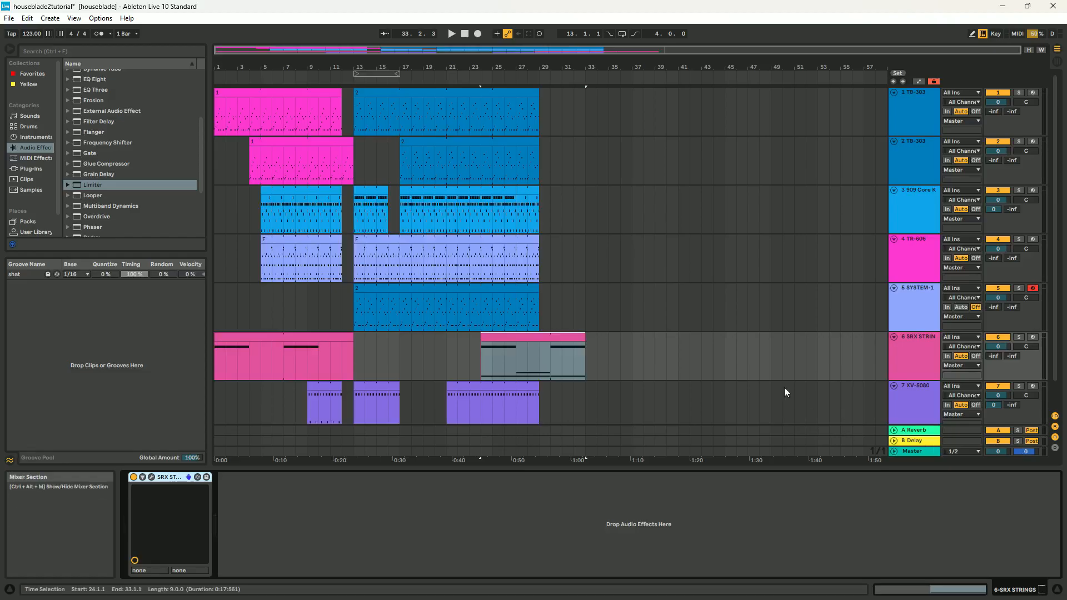
Return the playhead to 1.1.1 and play the arrangement from the start.
scroll(783, 389, down, 2)
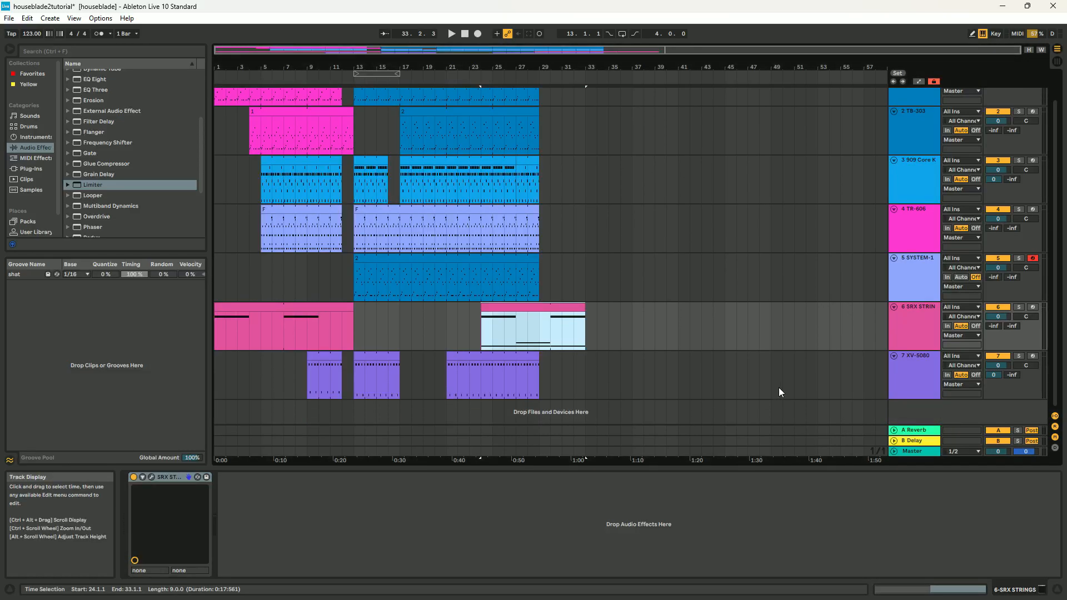
click(893, 375)
scroll(740, 362, up, 2)
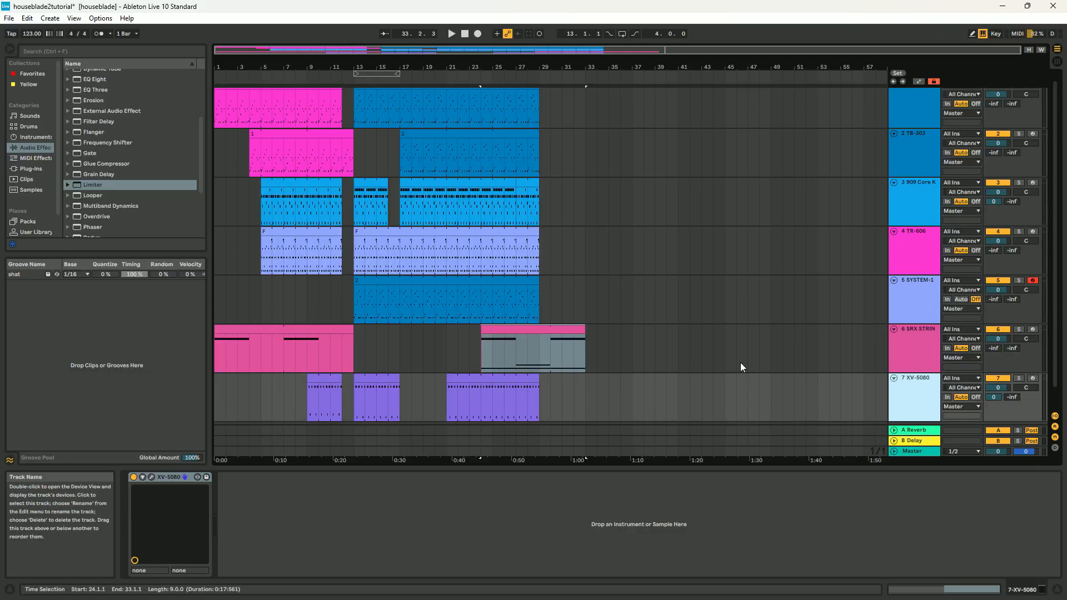
click(466, 34)
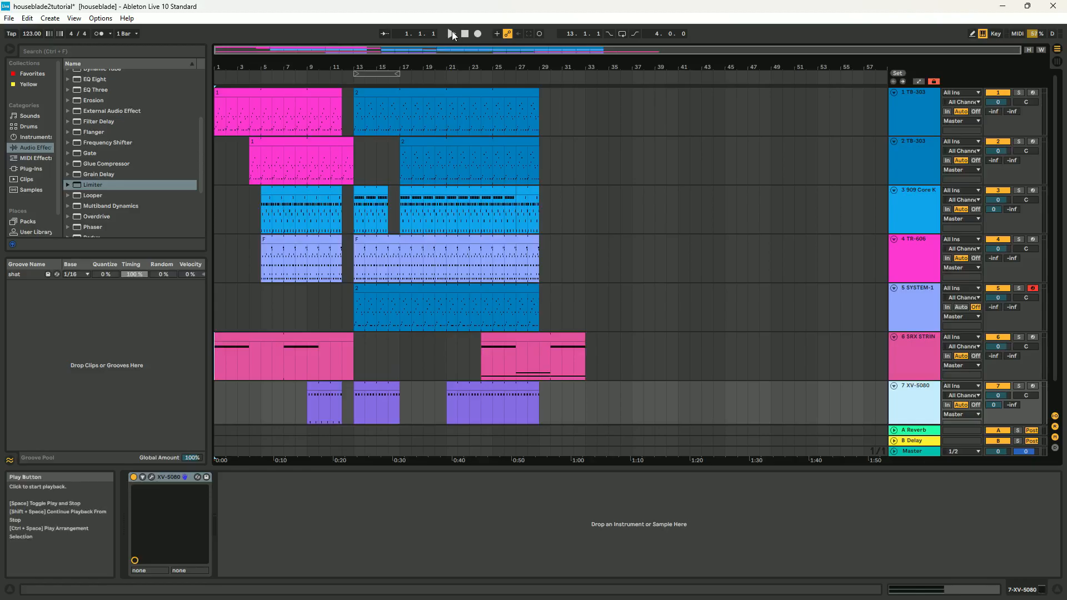
click(451, 33)
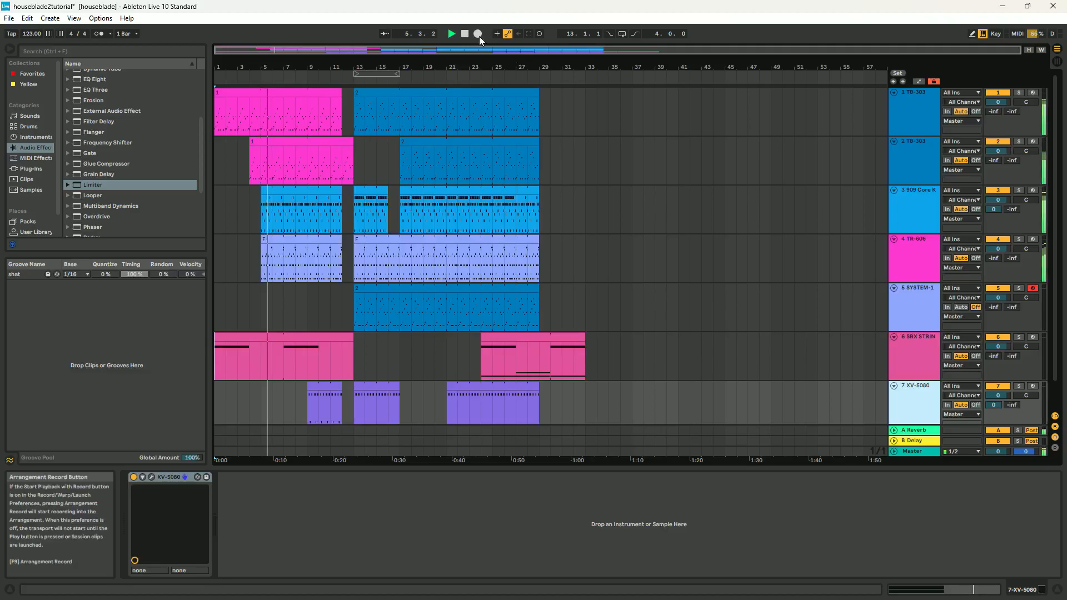
Lower the first send on the 909 Core Kit and XV-5080 tracks to -inf and stop the arrangement playback.
drag(994, 406, 993, 423)
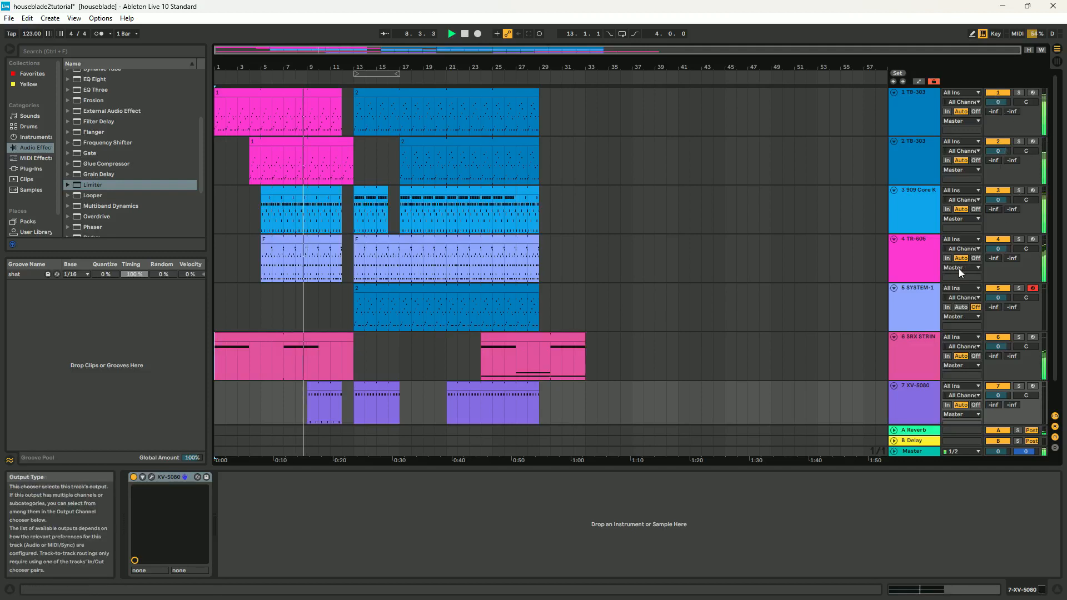
scroll(959, 268, down, 3)
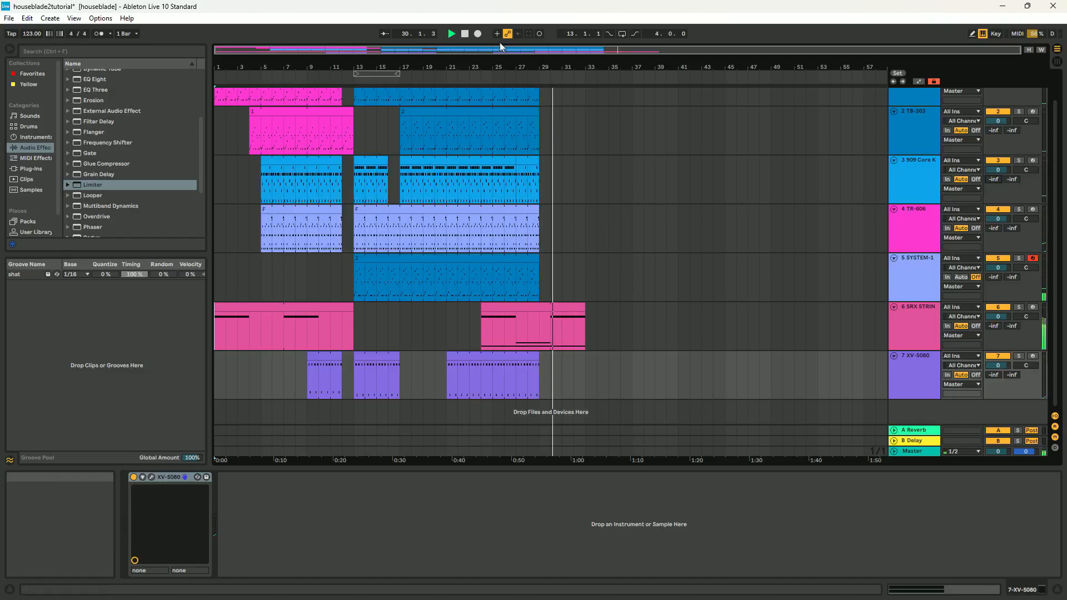
click(464, 34)
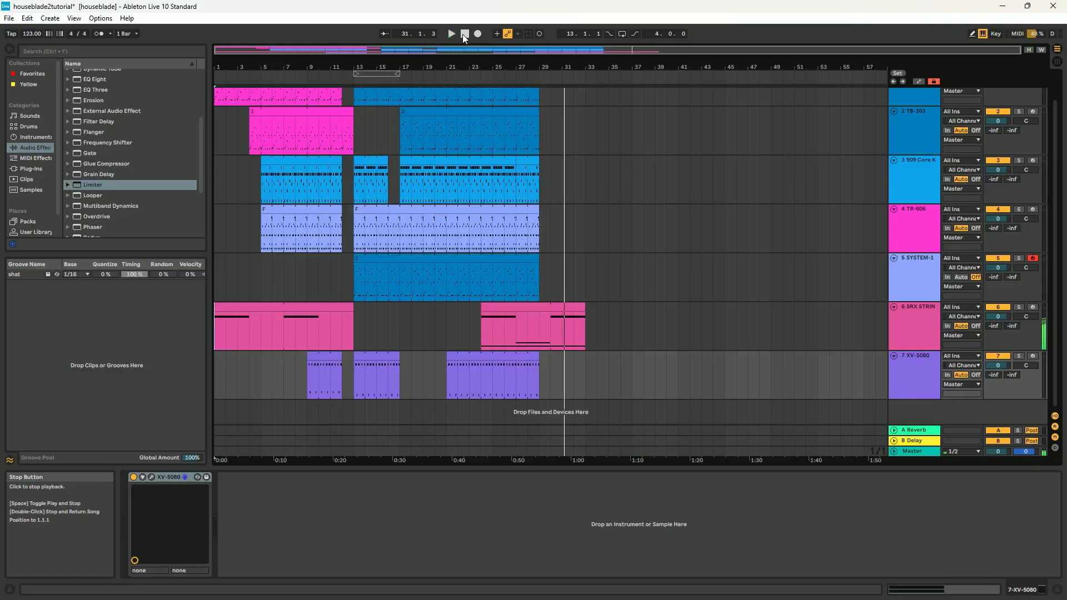
Shorten the second SRX STRINGS clip to end at bar 30 and set the fixed grid to 1/8.
drag(583, 305, 550, 305)
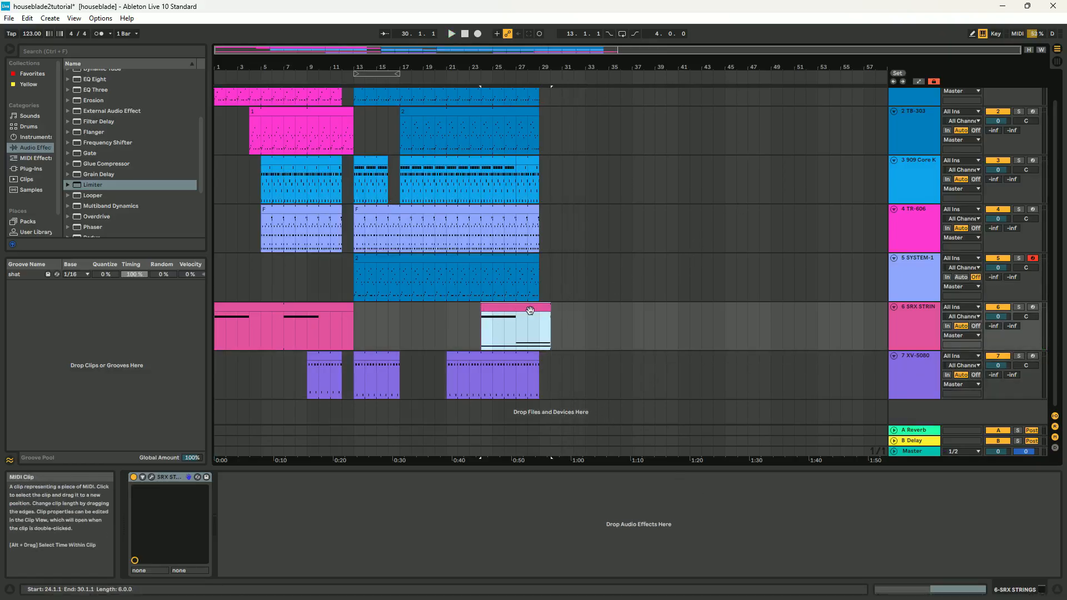
right_click(625, 338)
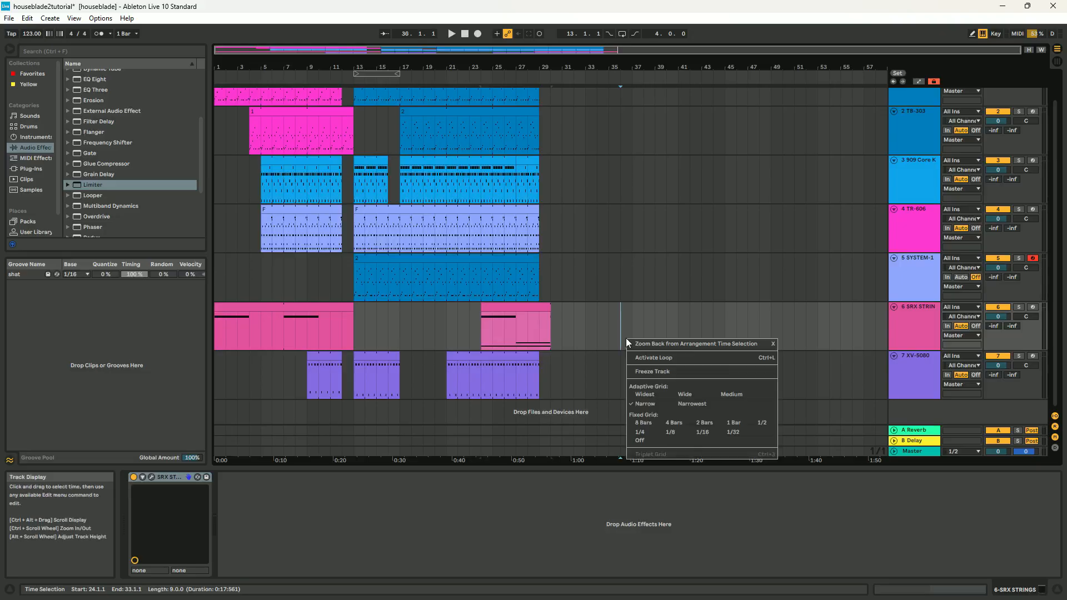
click(677, 433)
scroll(547, 341, up, 10)
scroll(588, 313, down, 10)
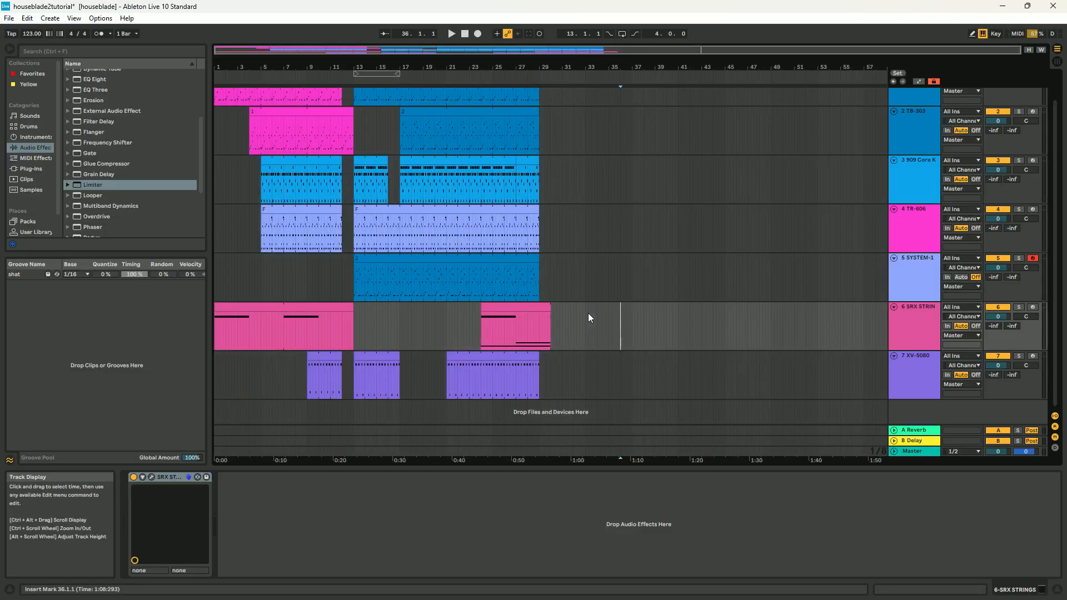
Check the first TB-303 track's plug-in window and the devices on the 909 Core Kit and TR-606 tracks.
scroll(555, 327, up, 2)
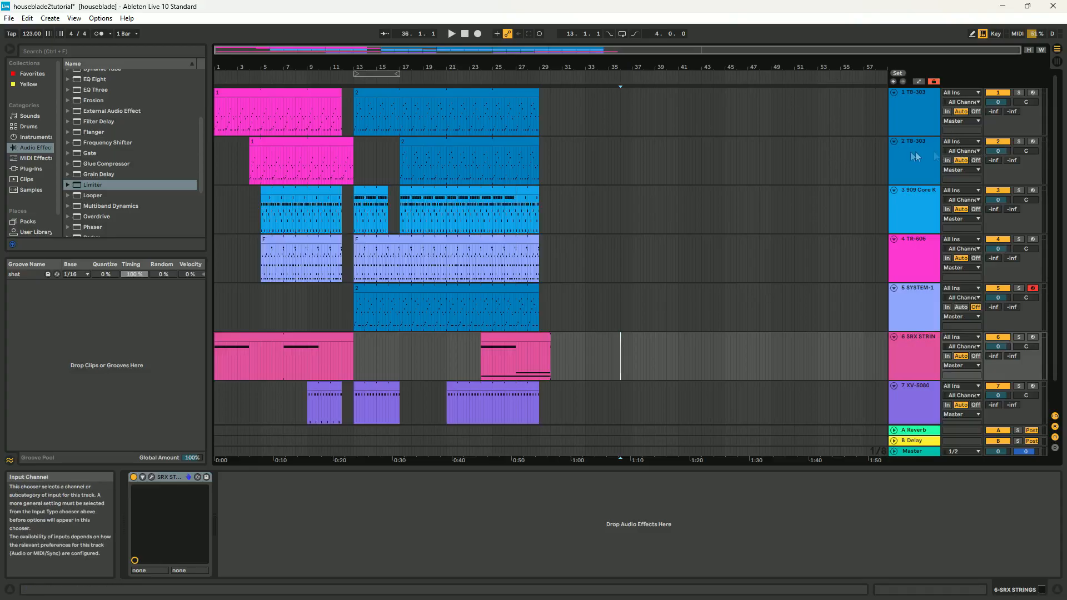
click(913, 120)
click(152, 477)
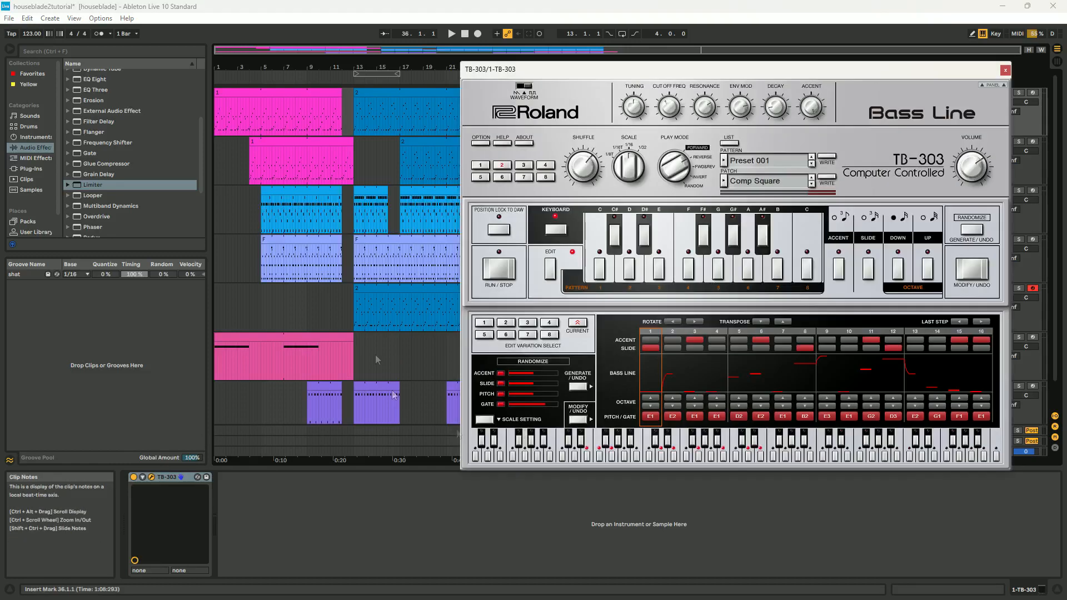
click(1005, 70)
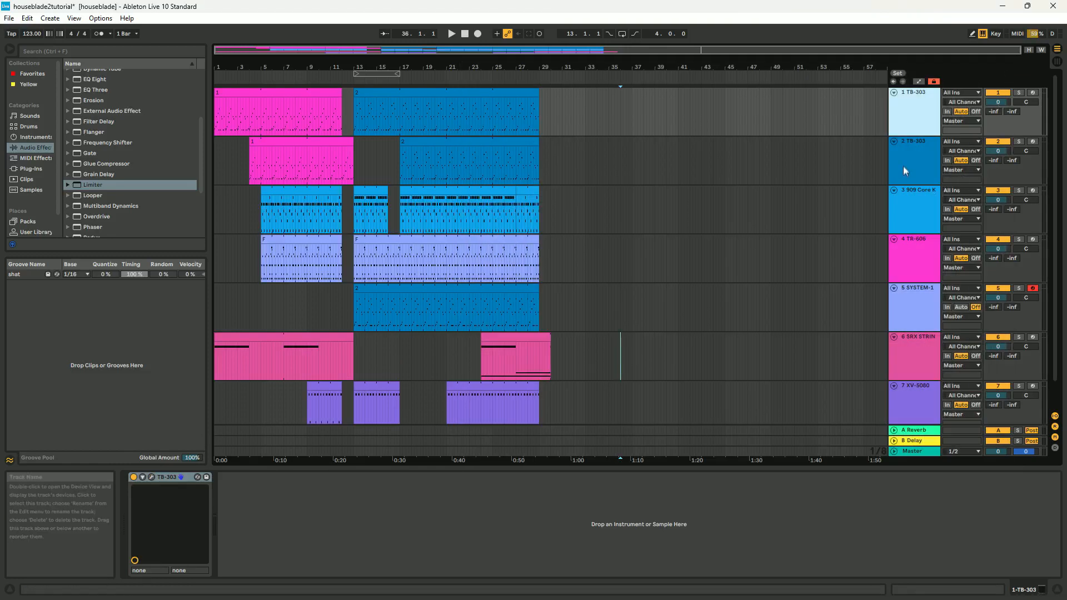
click(905, 207)
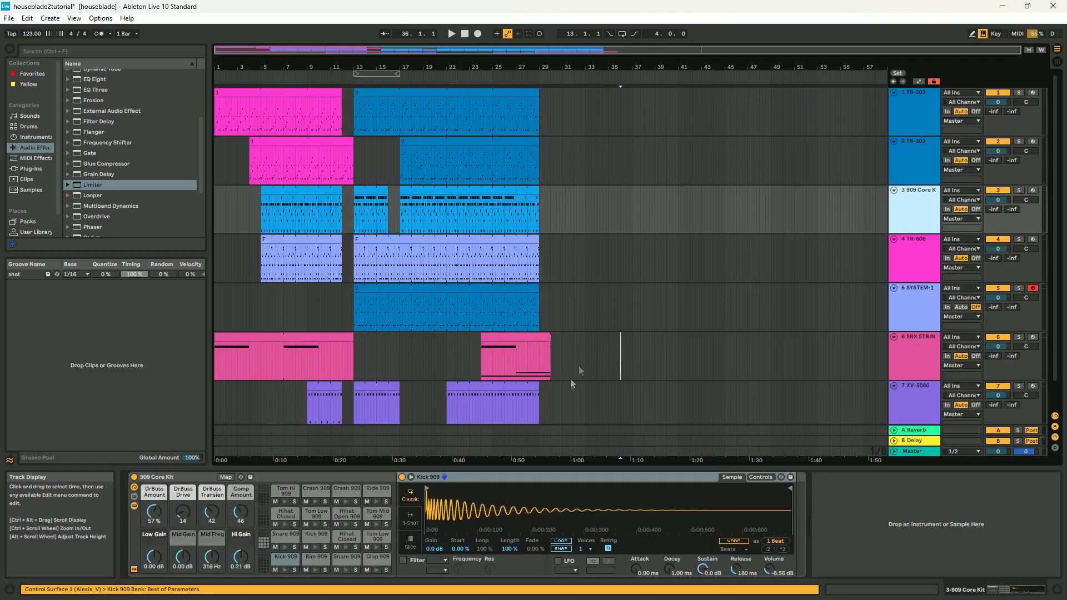
click(920, 262)
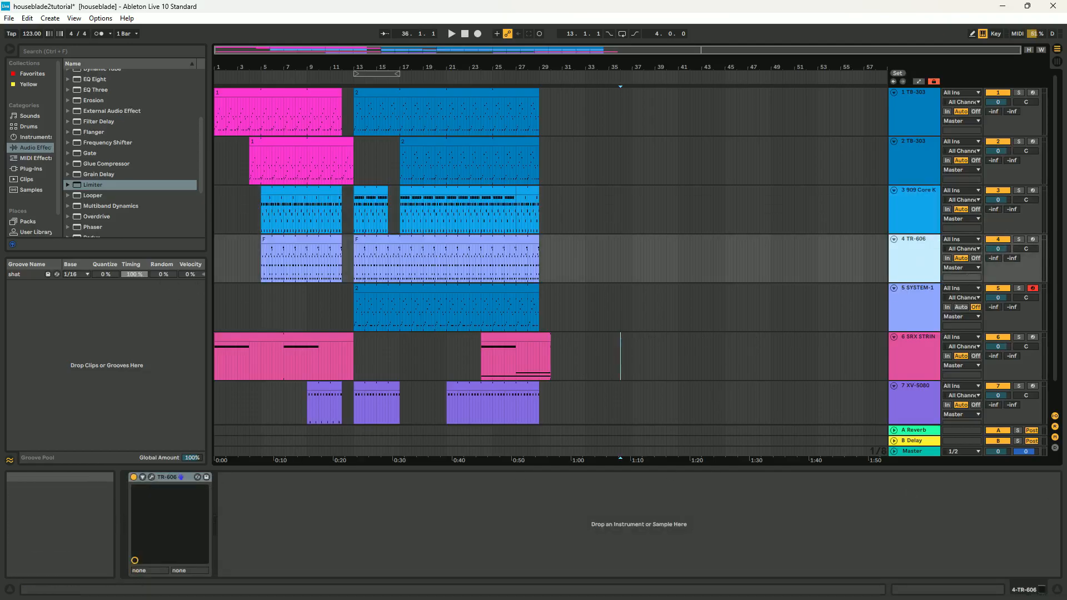
Open the SYSTEM-100 track's plug-in window to check its patch, and close it.
click(927, 312)
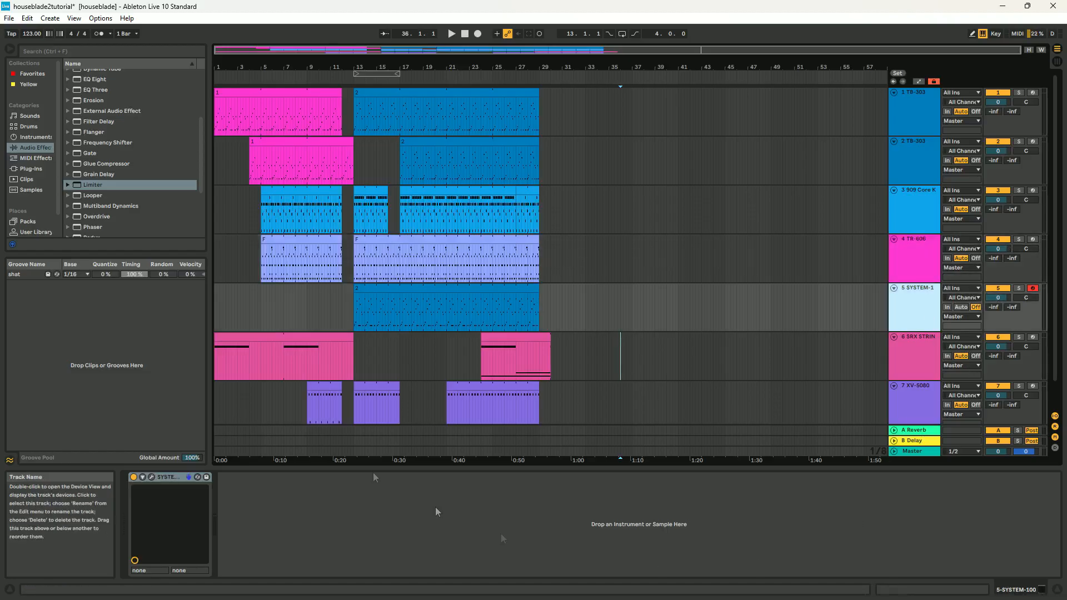
click(151, 477)
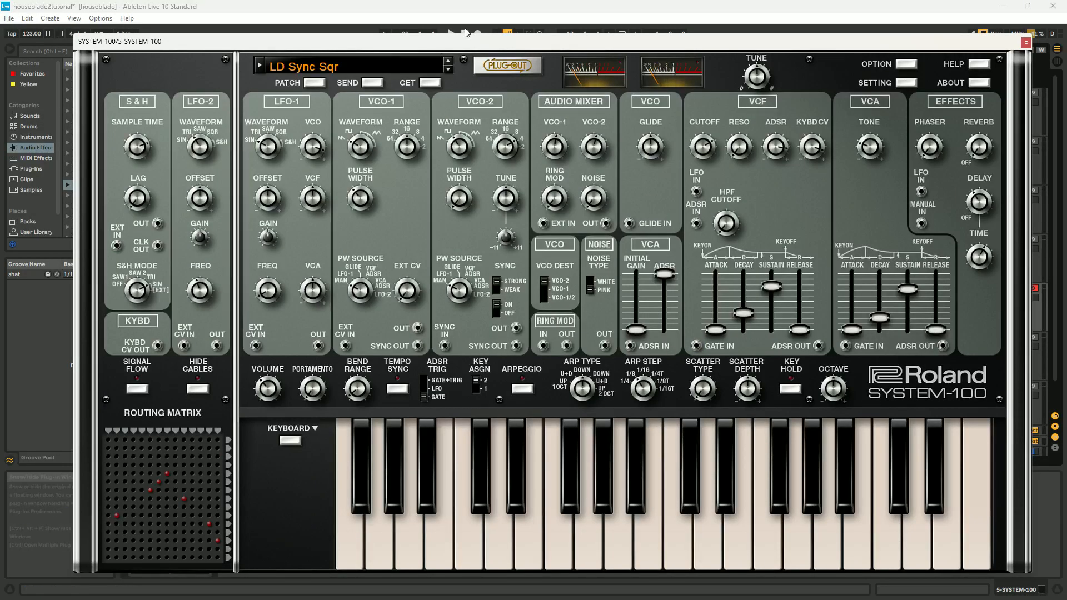
click(1026, 43)
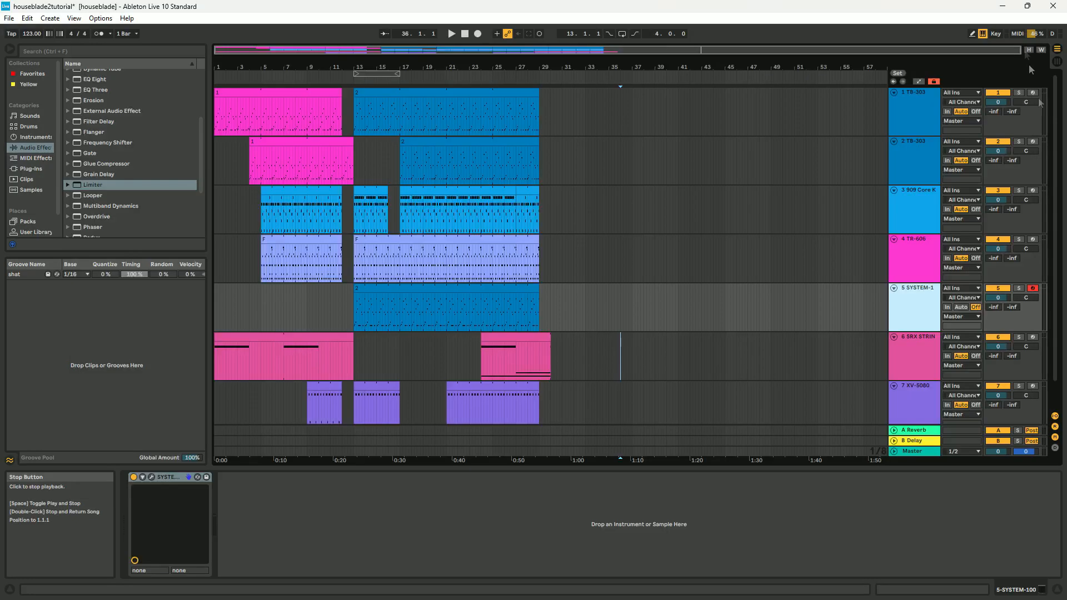
Audition the SYSTEM-100 track soloed from bar 13 while viewing its plug-in settings, and unsolo it.
click(1018, 289)
click(354, 81)
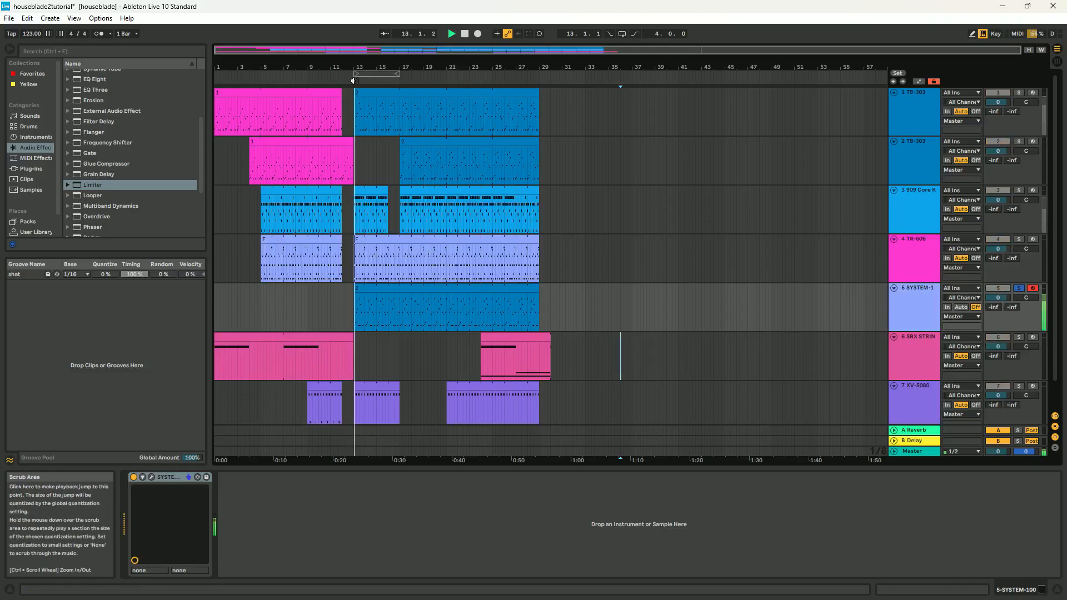
click(150, 478)
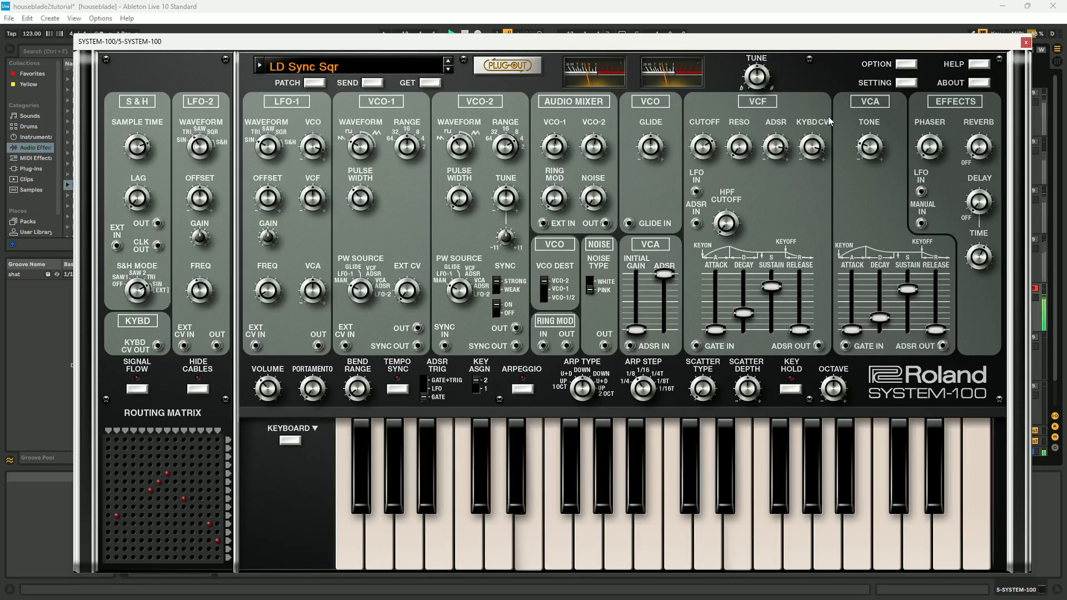
click(1026, 43)
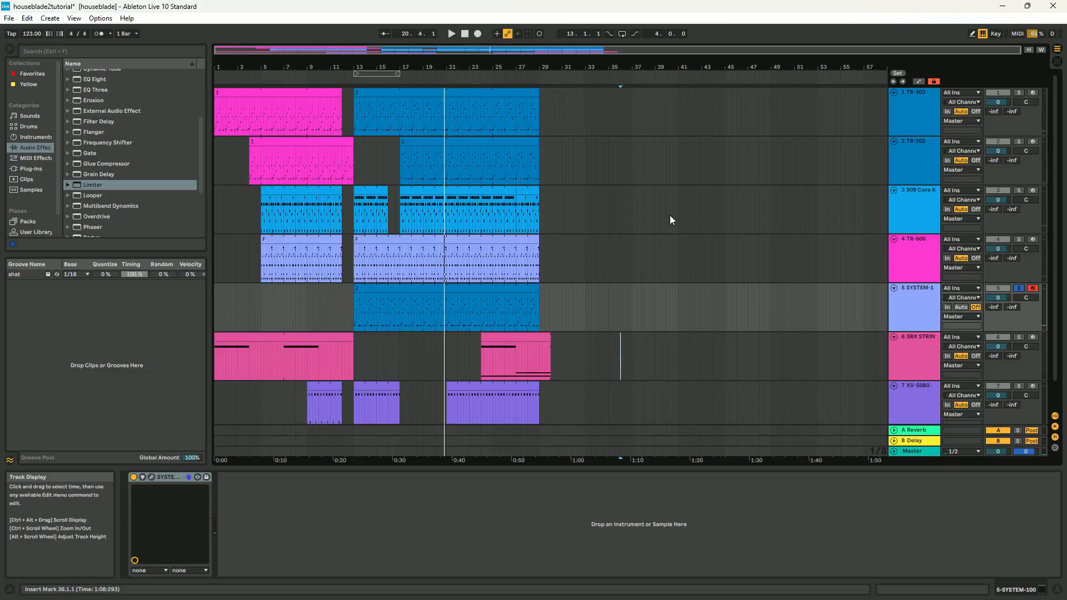
click(1020, 288)
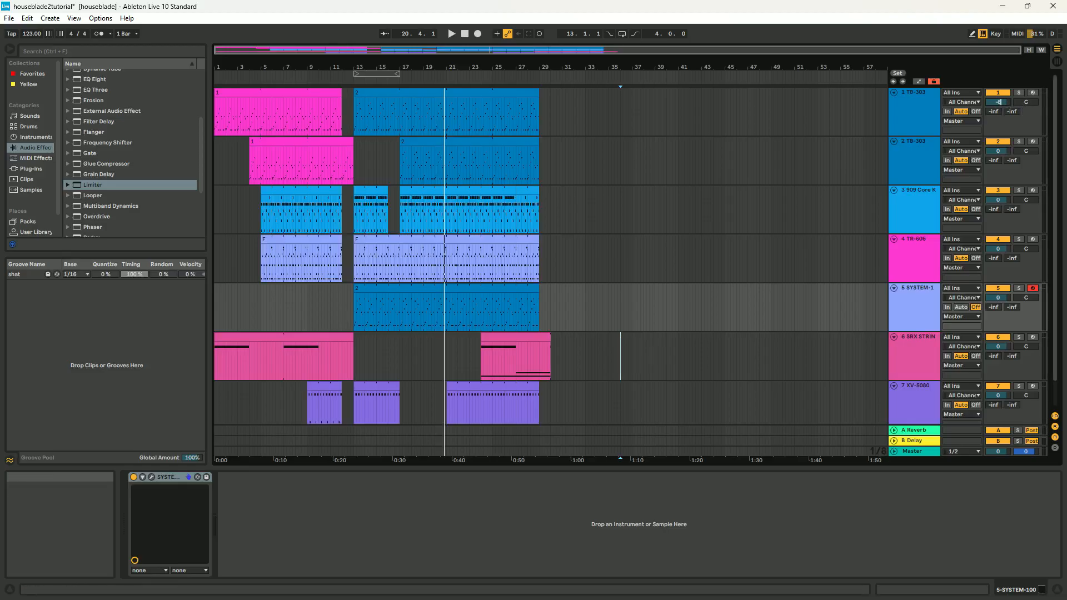
Set the volume of both TB-303 tracks to -6 dB.
key(Return)
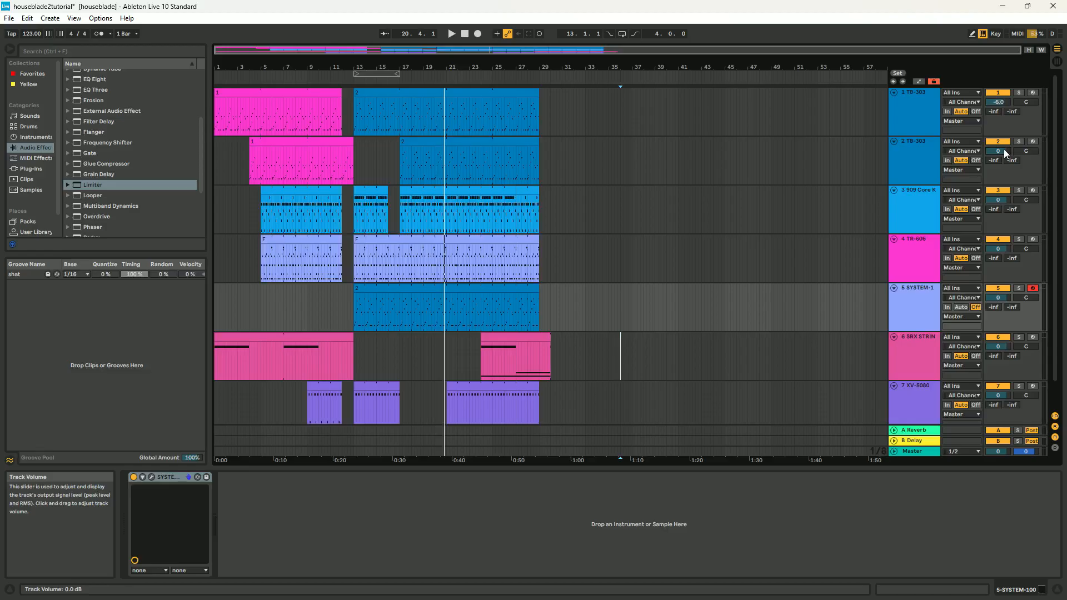
click(1004, 149)
text(-6)
key(Return)
click(854, 161)
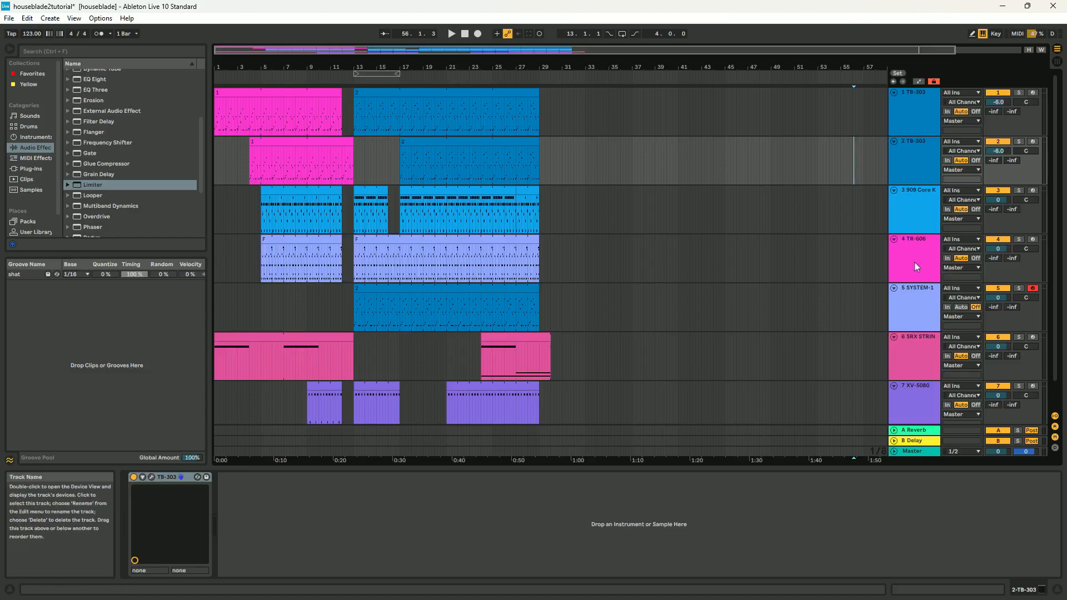
Open the XV-5080 track's plug-in window to check its drum patch, and close it.
click(913, 405)
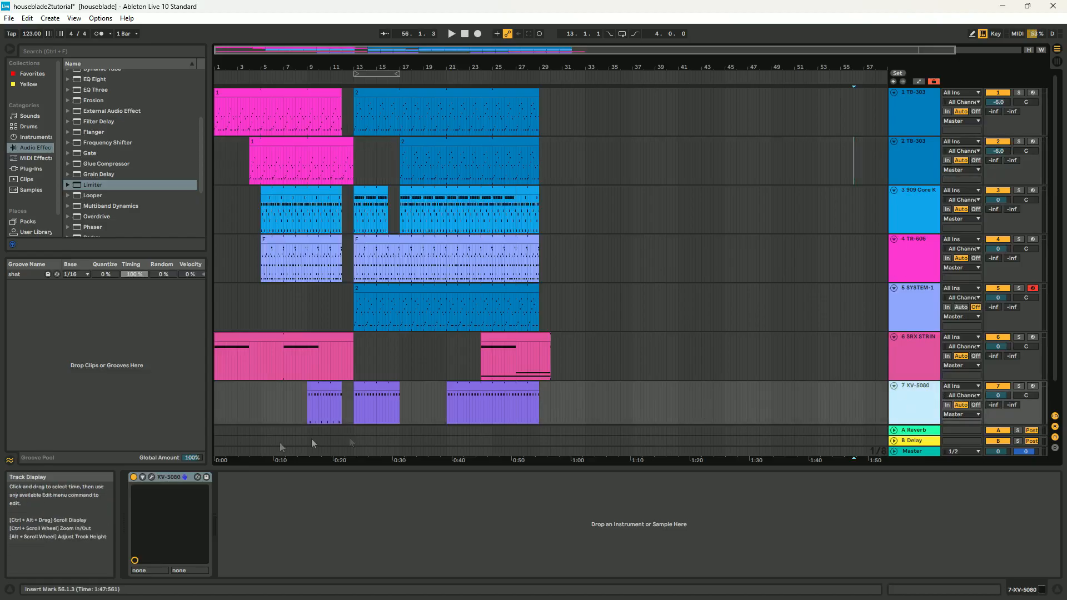
click(151, 477)
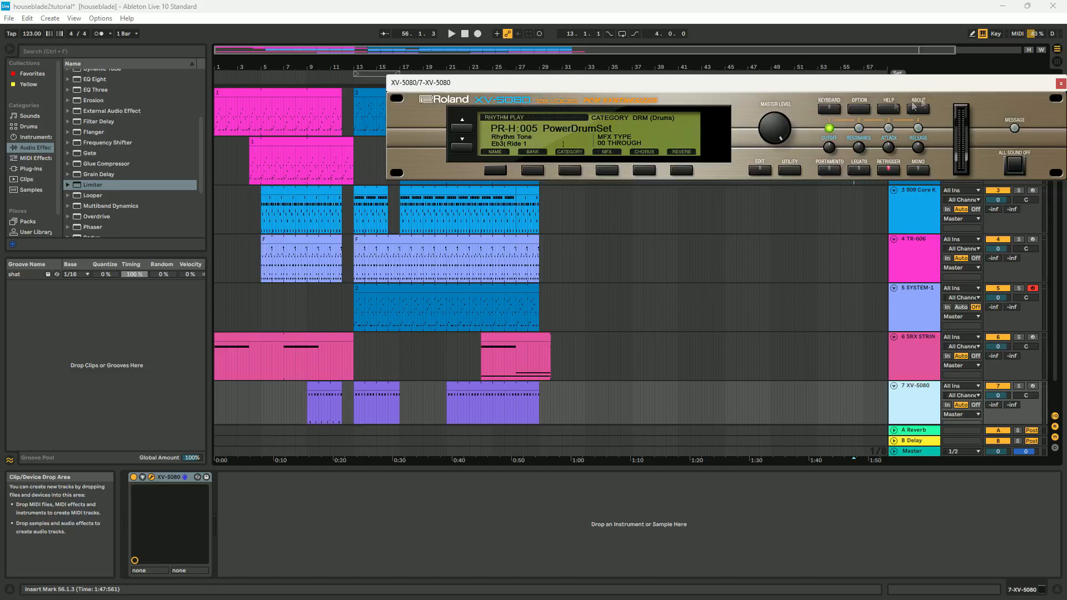
click(1060, 84)
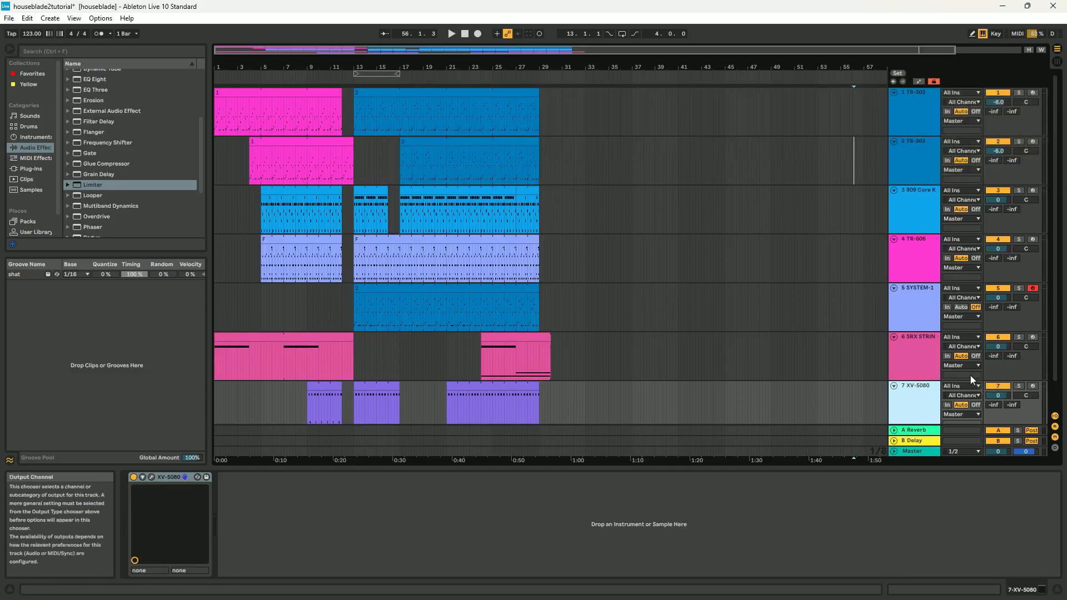
Set the SRX STRINGS track's volume to -4 dB.
click(929, 356)
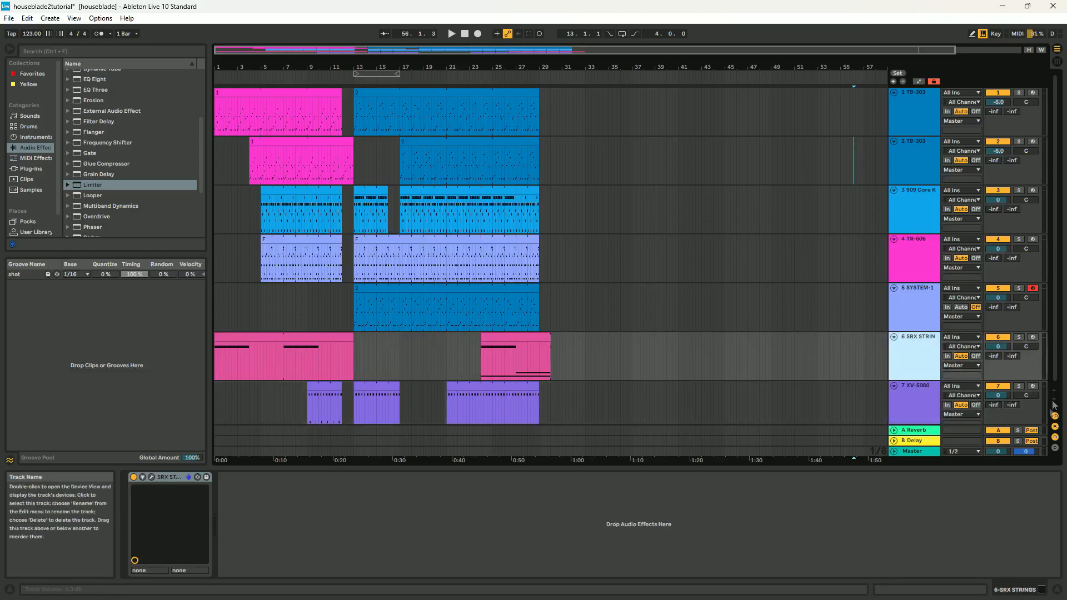
click(1003, 345)
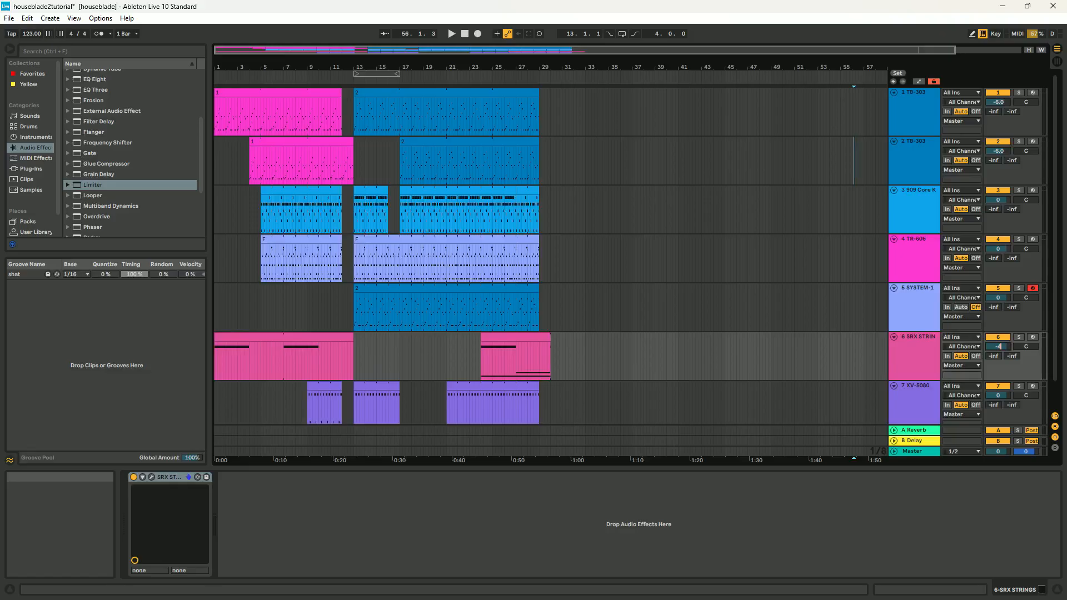
click(924, 305)
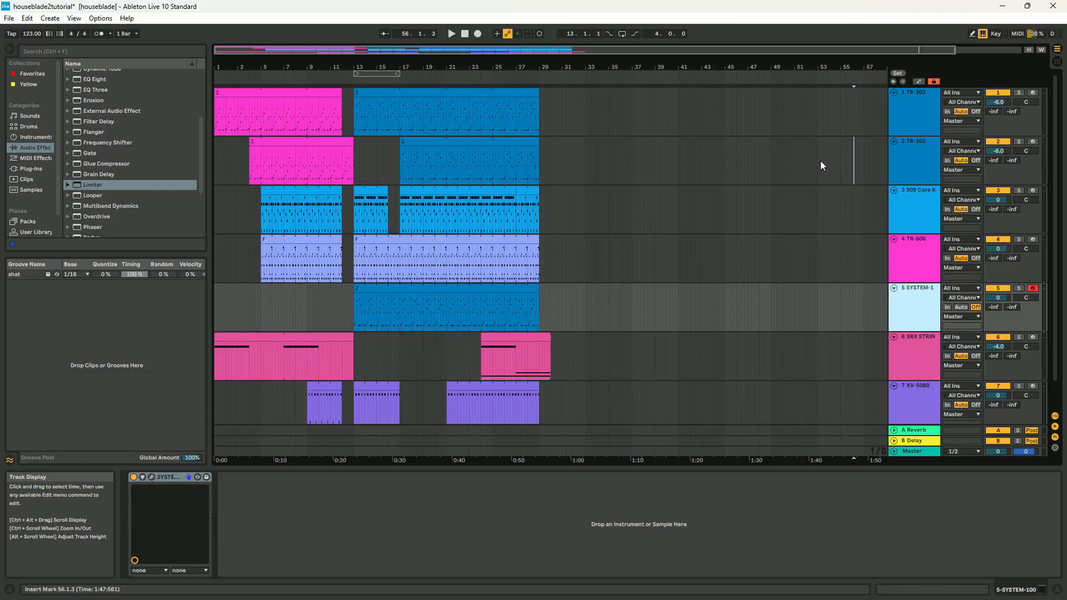
Set the volume of the TR-606 and SRX STRINGS tracks to -3 dB.
click(928, 248)
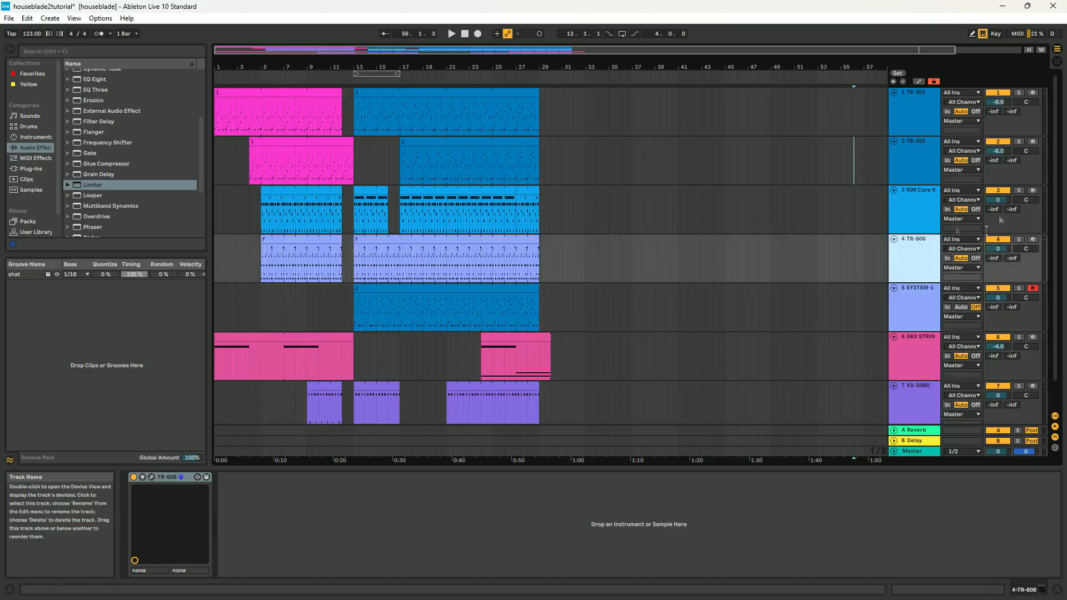
click(1003, 248)
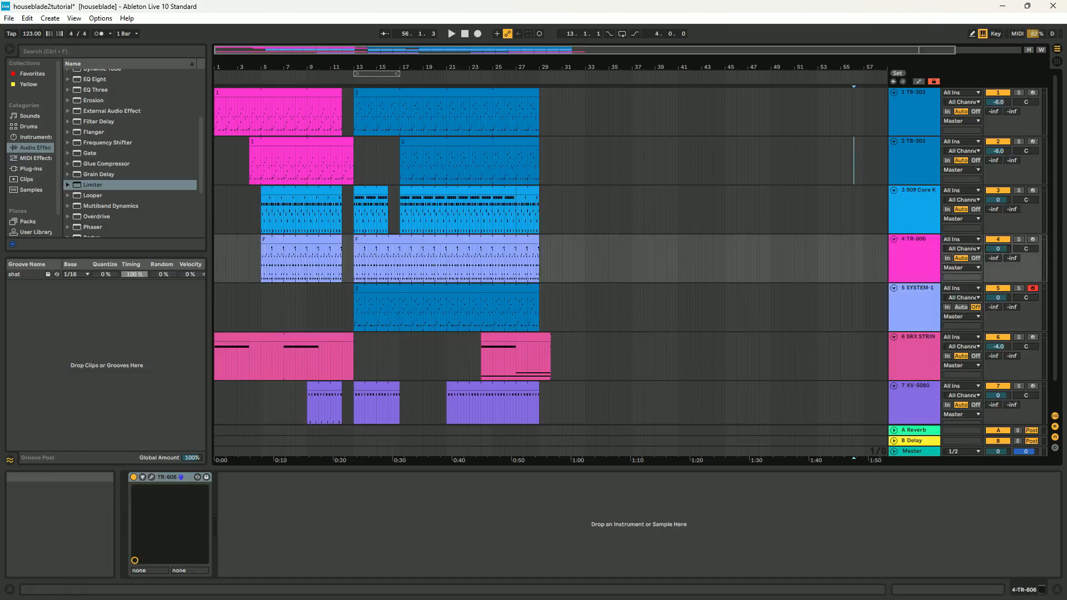
text(-2)
key(Return)
click(826, 293)
drag(1004, 249, 1010, 249)
double_click(1004, 249)
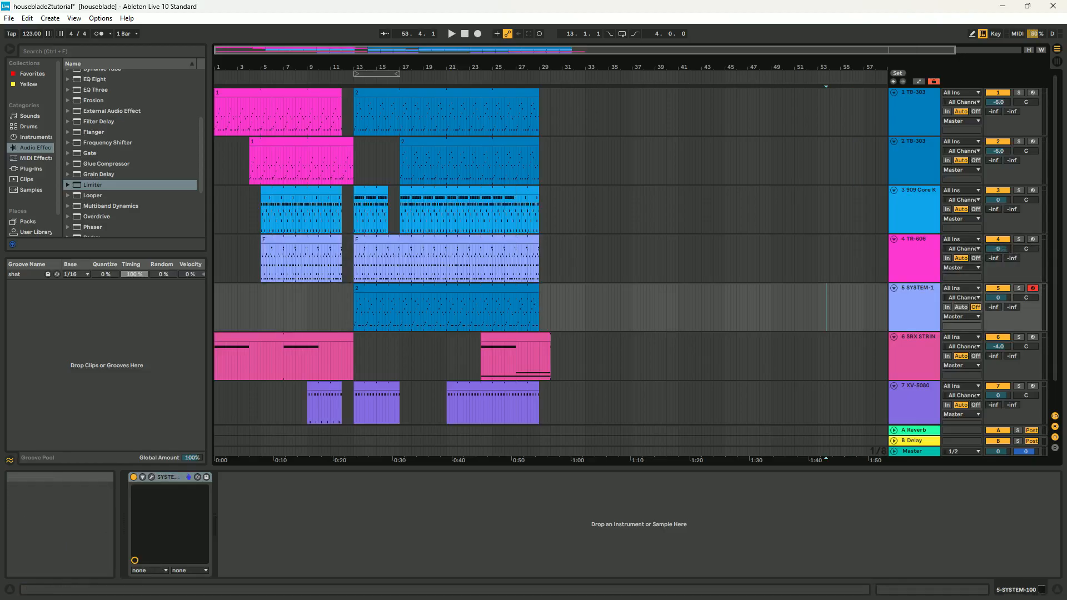
text(-3)
key(Return)
click(726, 368)
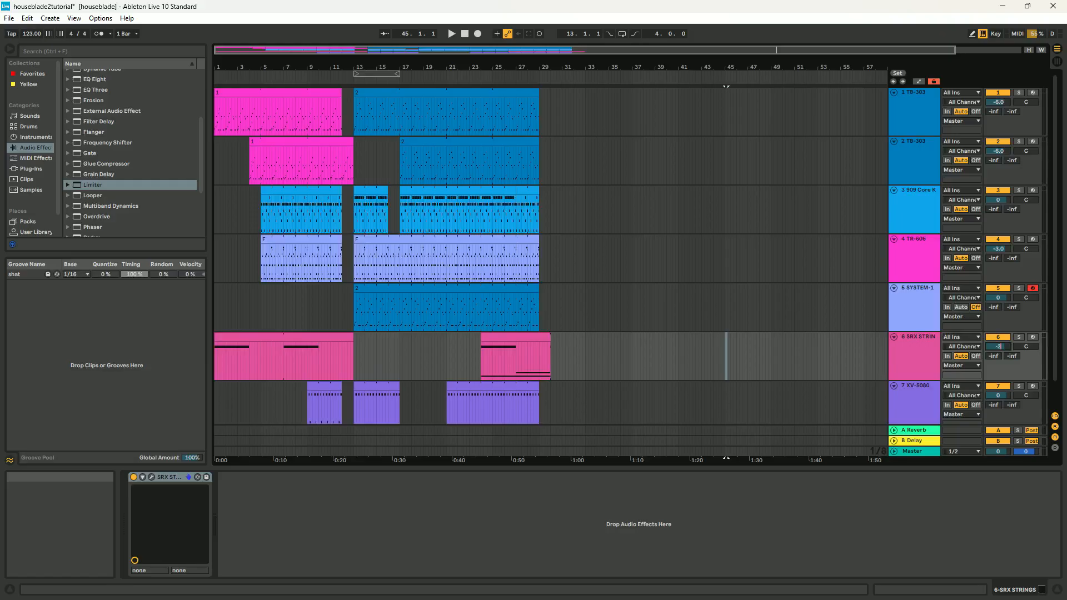
click(728, 361)
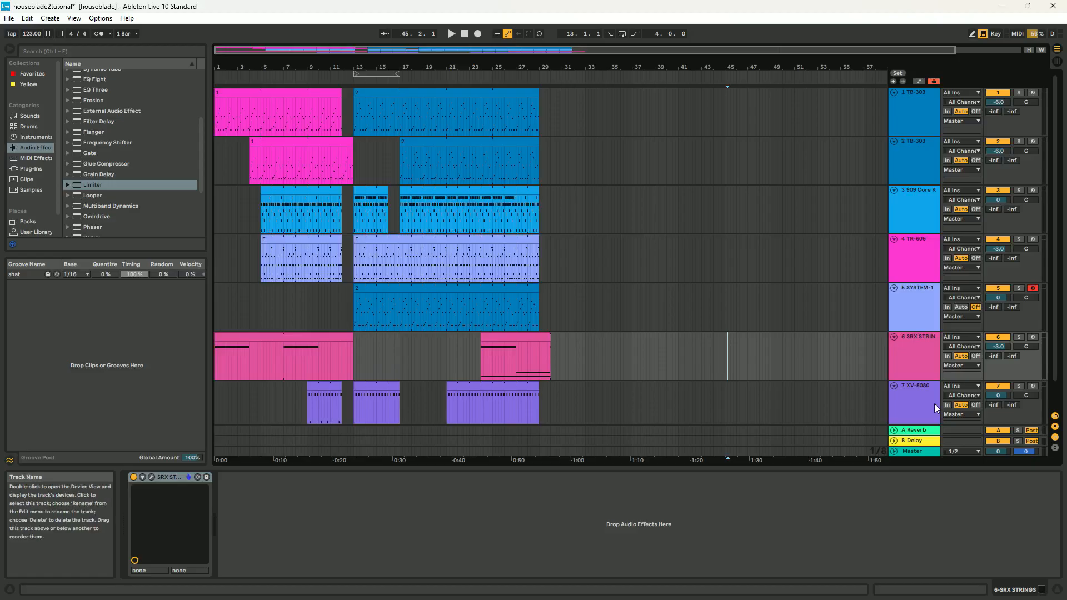
Solo the XV-5080 track and play the arrangement within its last clip.
click(1019, 386)
click(536, 79)
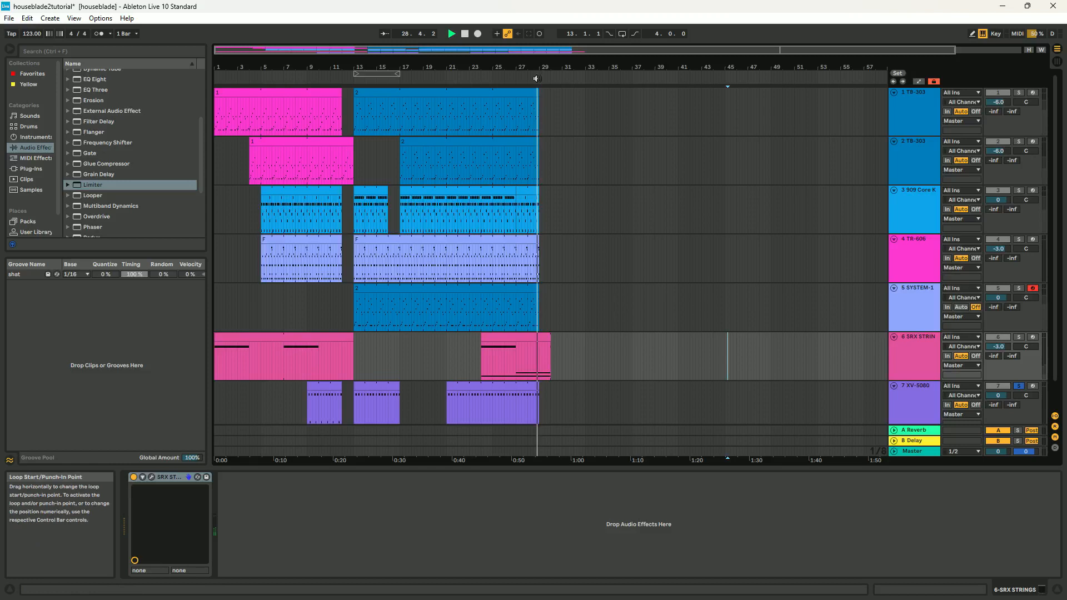
click(471, 85)
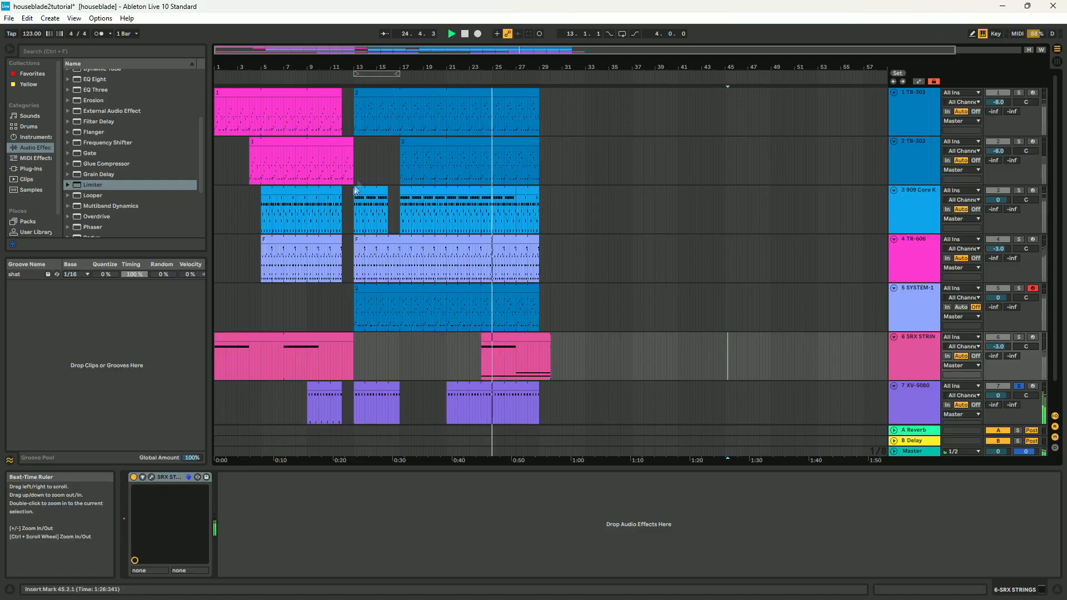
Open the notes of the XV-5080 clip starting at bar 21 and raise the velocities of all its notes.
click(454, 387)
click(932, 589)
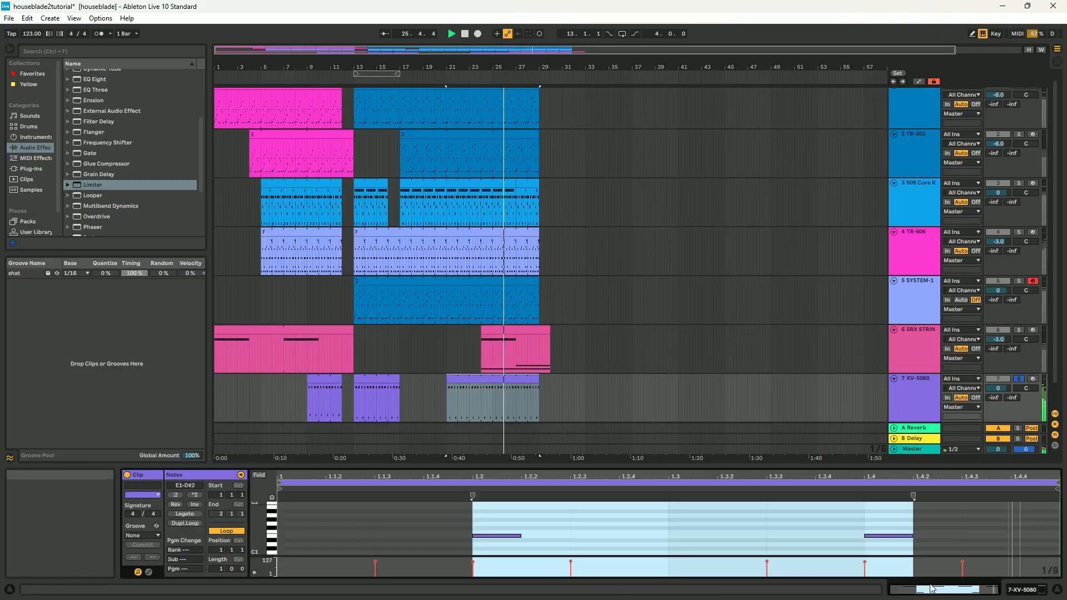
mouse_move(312, 559)
mouse_down()
mouse_move(850, 596)
mouse_move(985, 592)
mouse_up()
drag(865, 562, 864, 533)
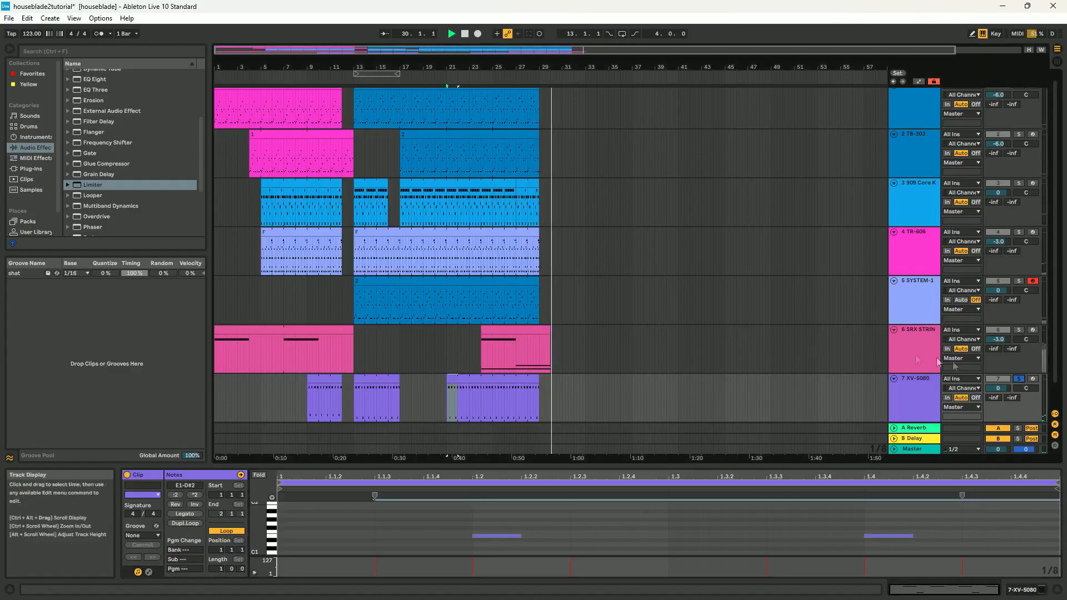
Turn off solo on the XV-5080 track and stop playback.
click(1020, 380)
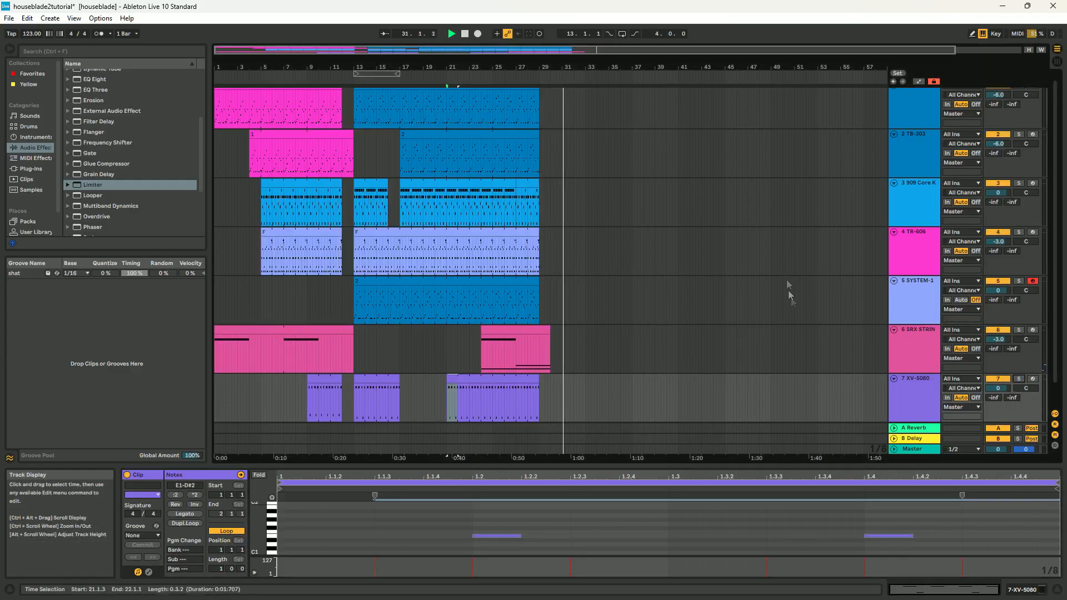
click(465, 36)
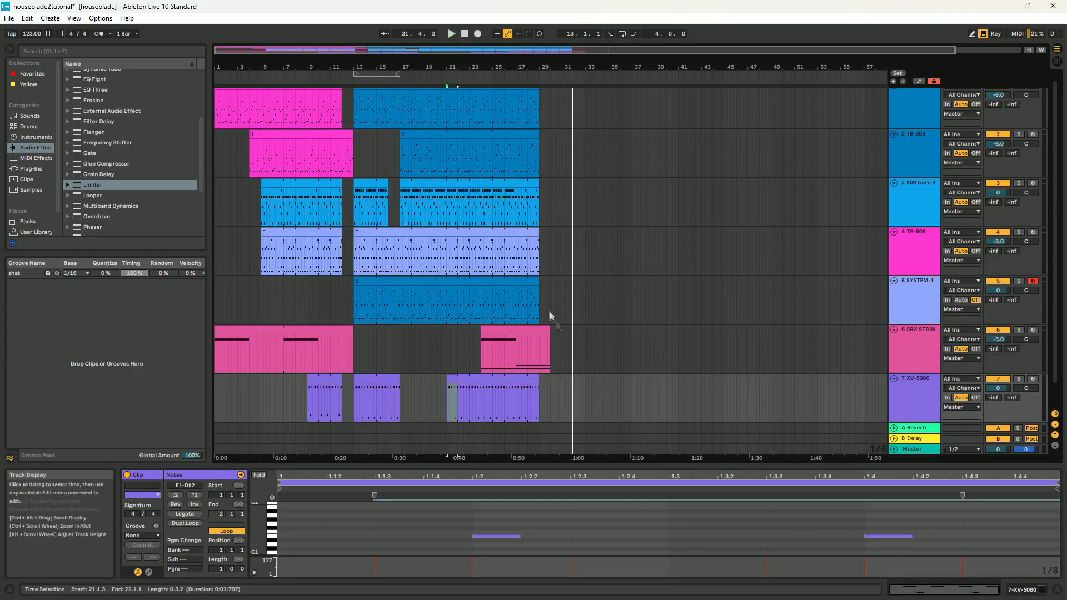
Group the two TB-303 tracks and name the group "303 combo".
scroll(602, 309, up, 1)
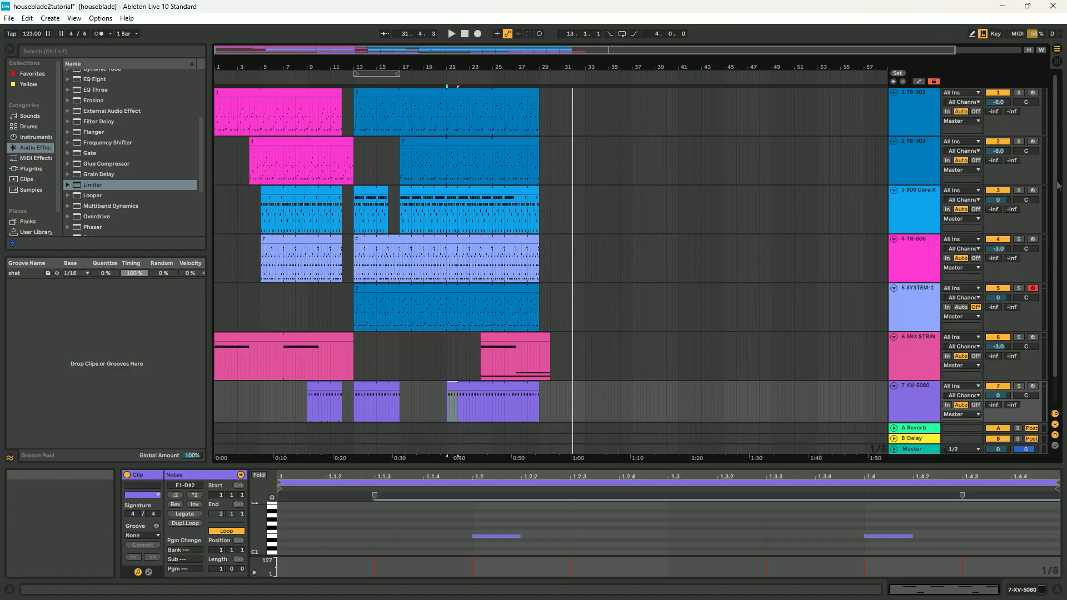
click(936, 122)
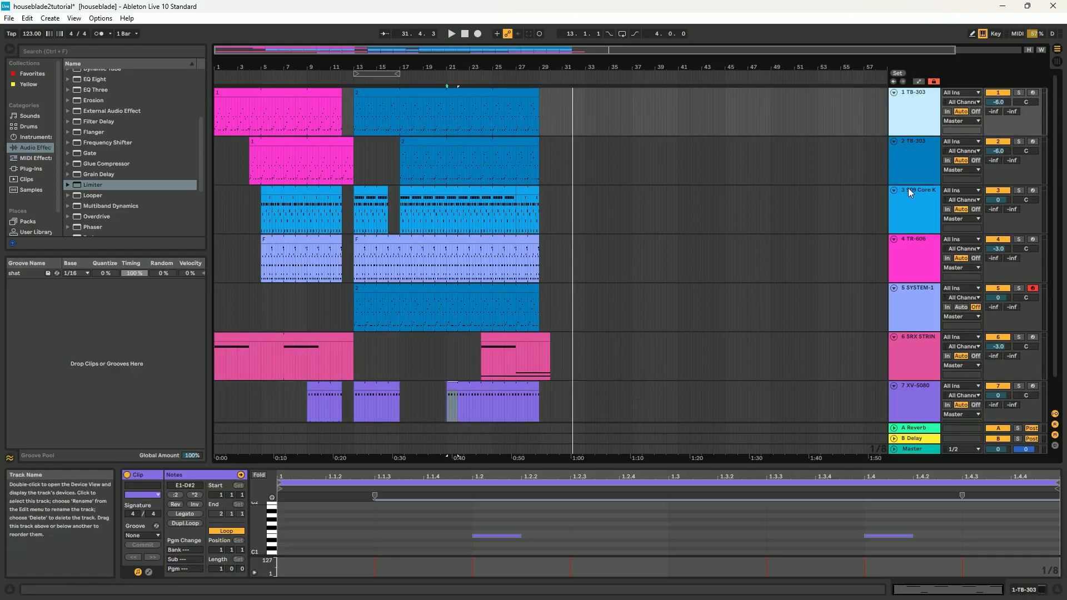
right_click(911, 178)
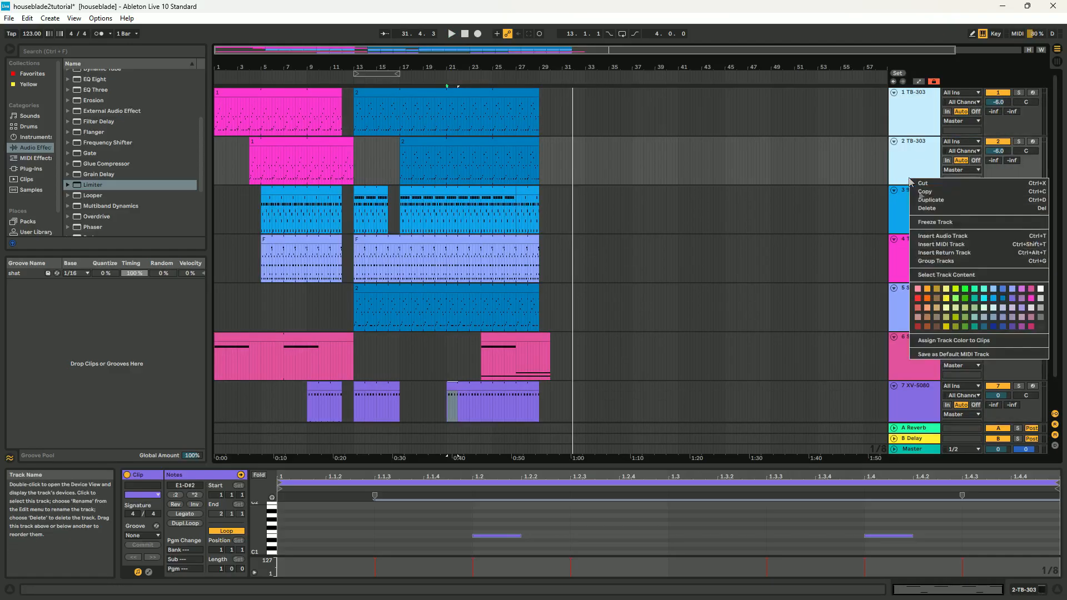
click(940, 261)
right_click(912, 110)
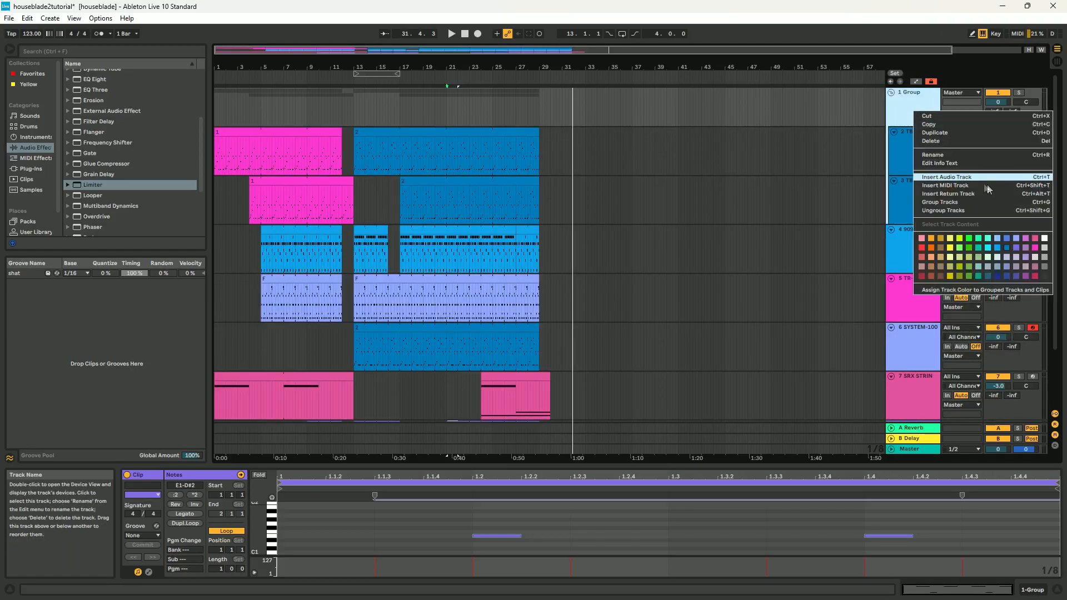
click(969, 156)
text(303 combo)
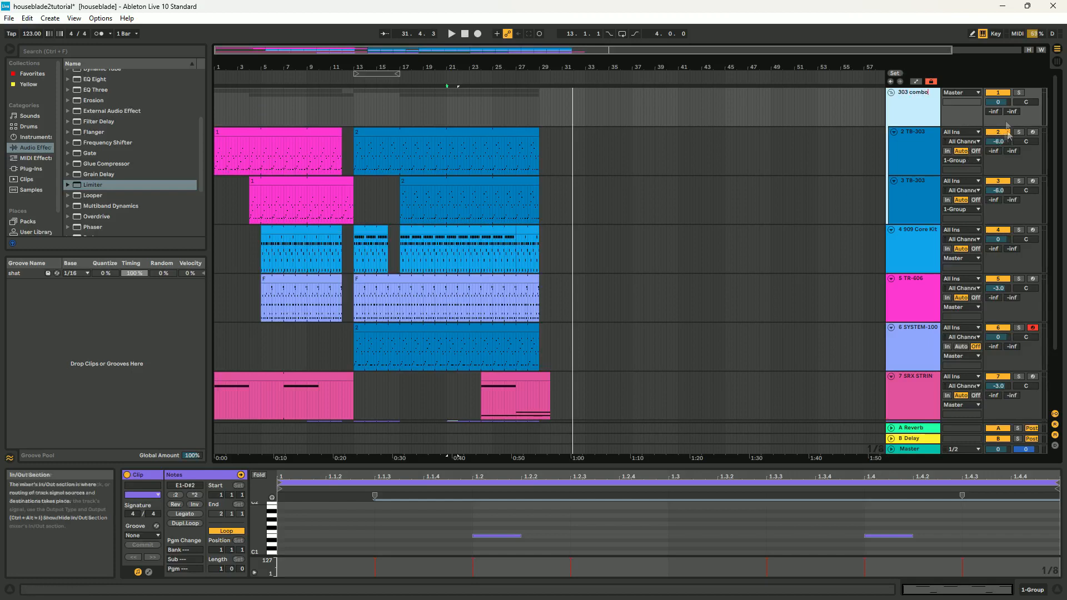
click(879, 114)
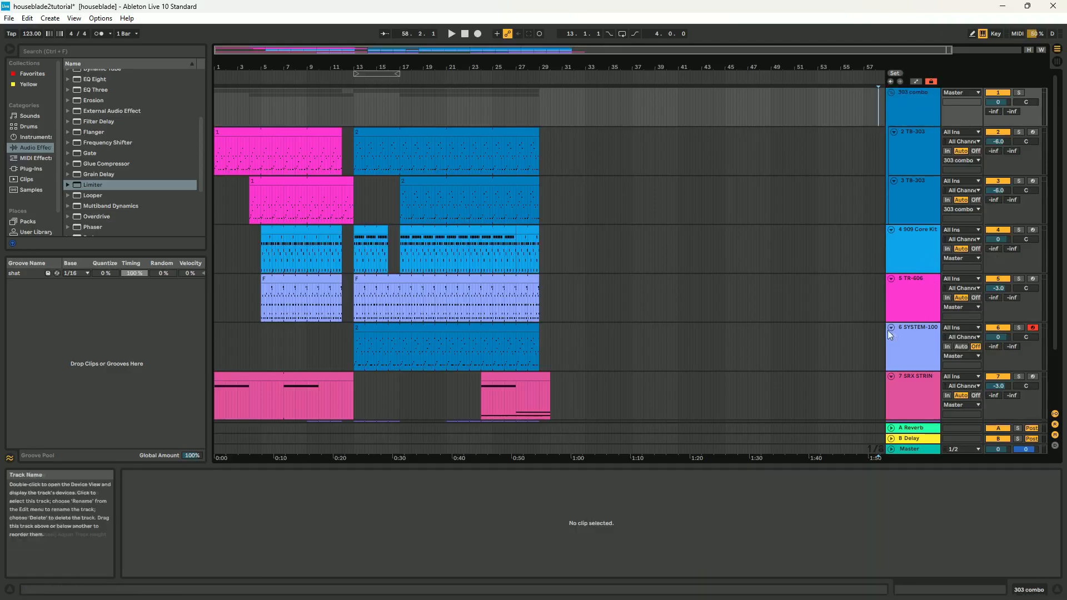
Move the XV-5080 track between the 909 Core Kit and TR-606 tracks.
click(916, 291)
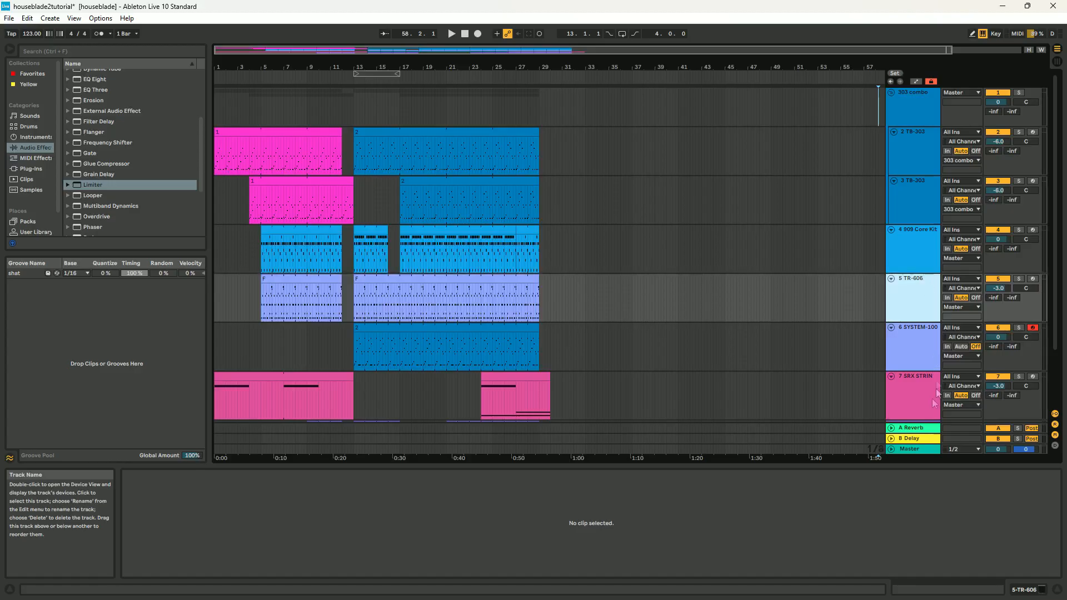
scroll(905, 366, down, 1)
drag(917, 405, 924, 239)
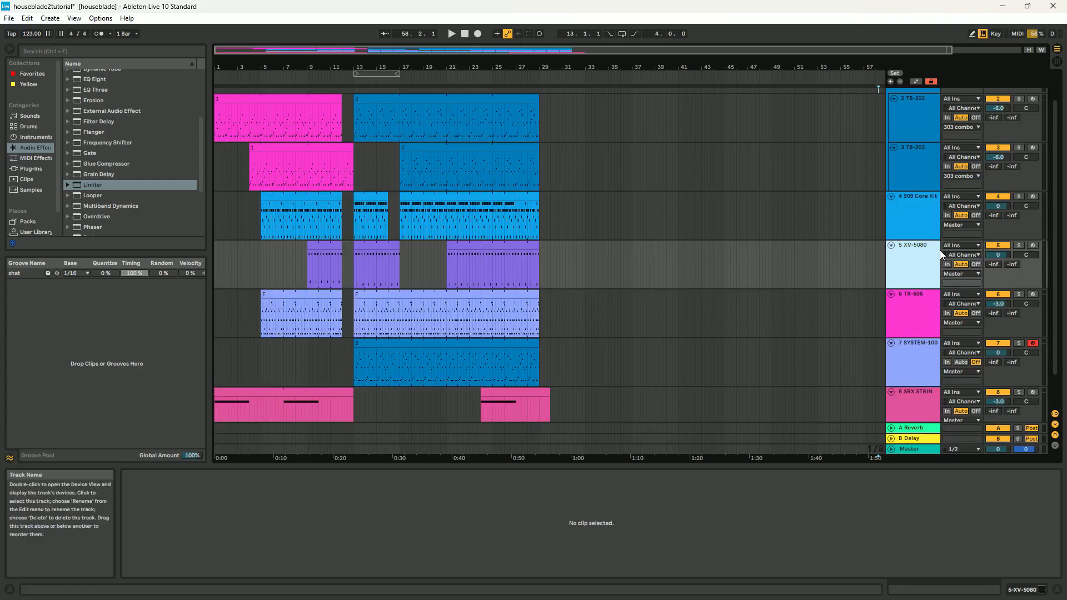
Group the 909 Core Kit, XV-5080 and TR-606 tracks and name the group "drums".
click(912, 214)
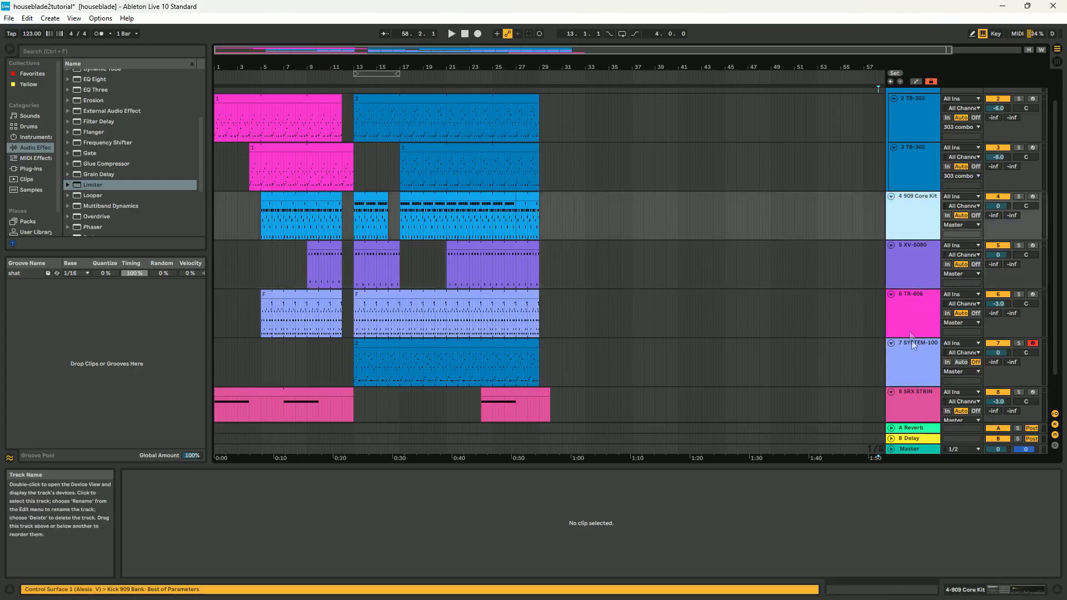
shift+click(917, 312)
right_click(917, 312)
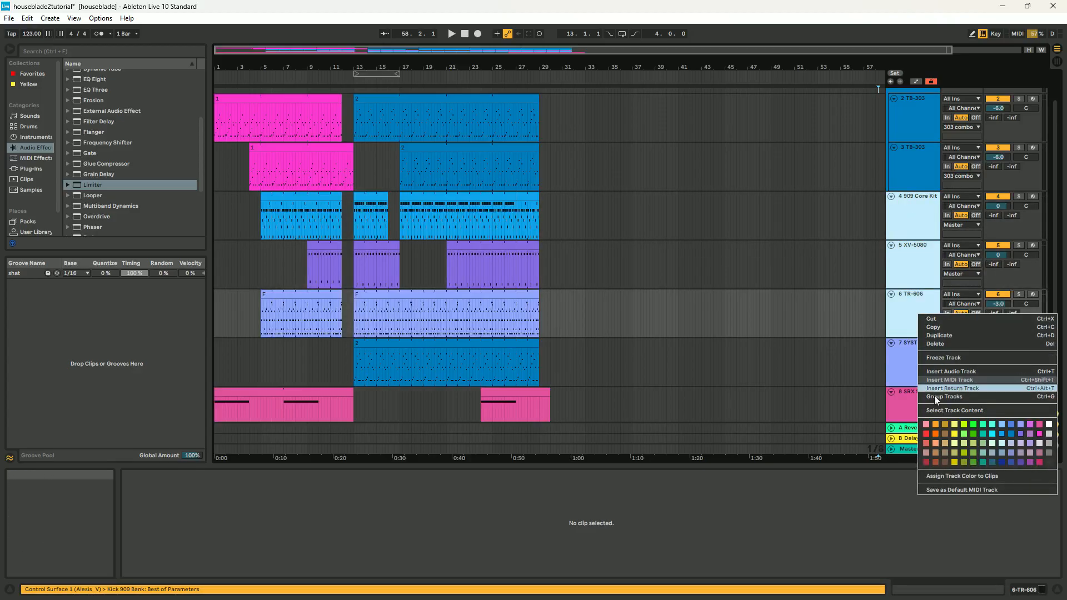
click(935, 396)
right_click(918, 195)
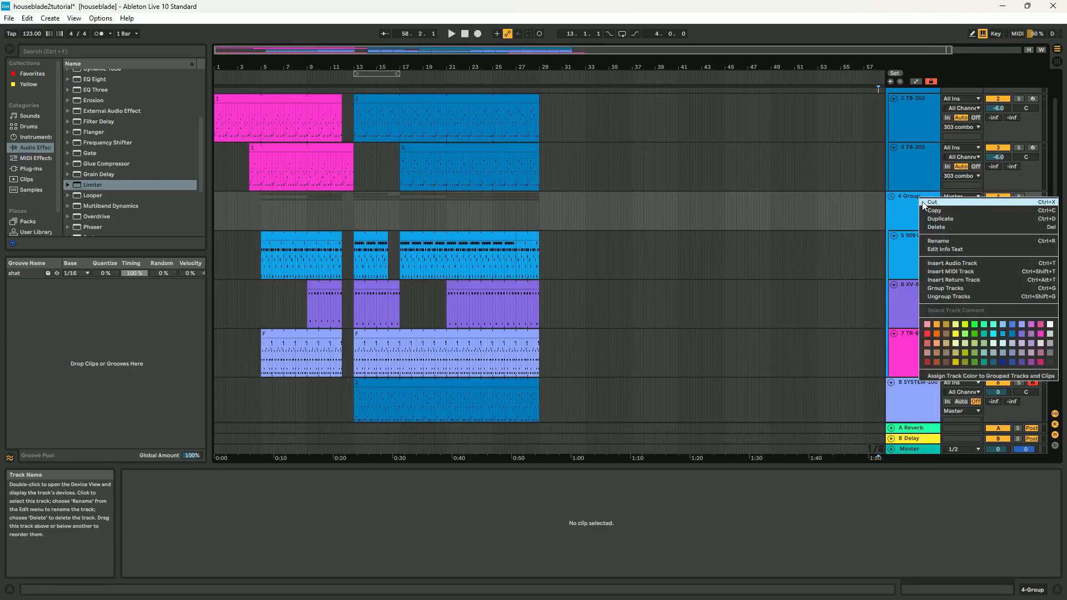
click(952, 240)
text(d)
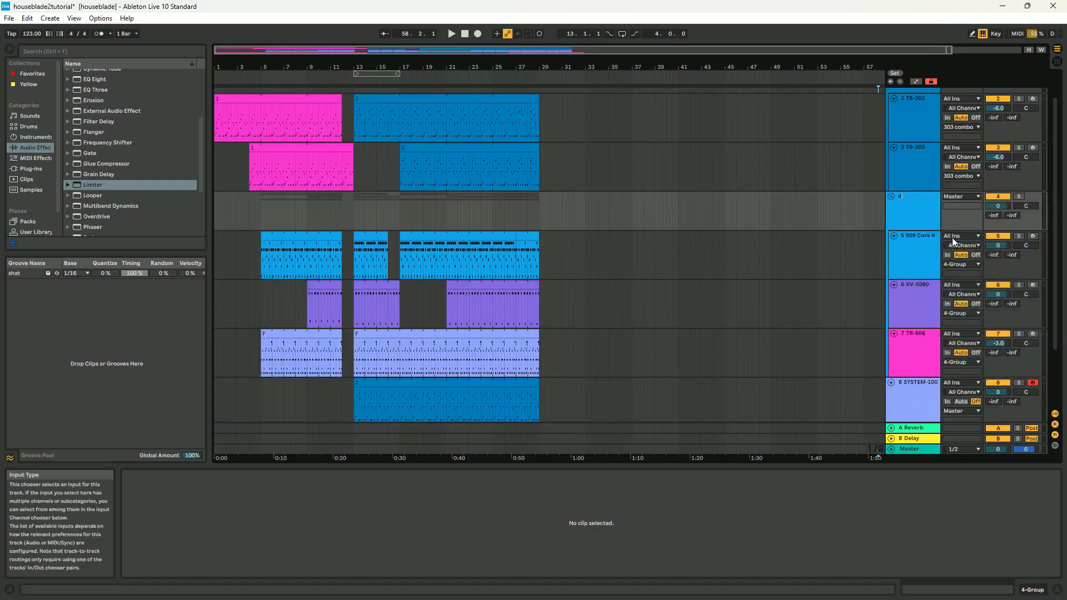
text(rums)
click(853, 213)
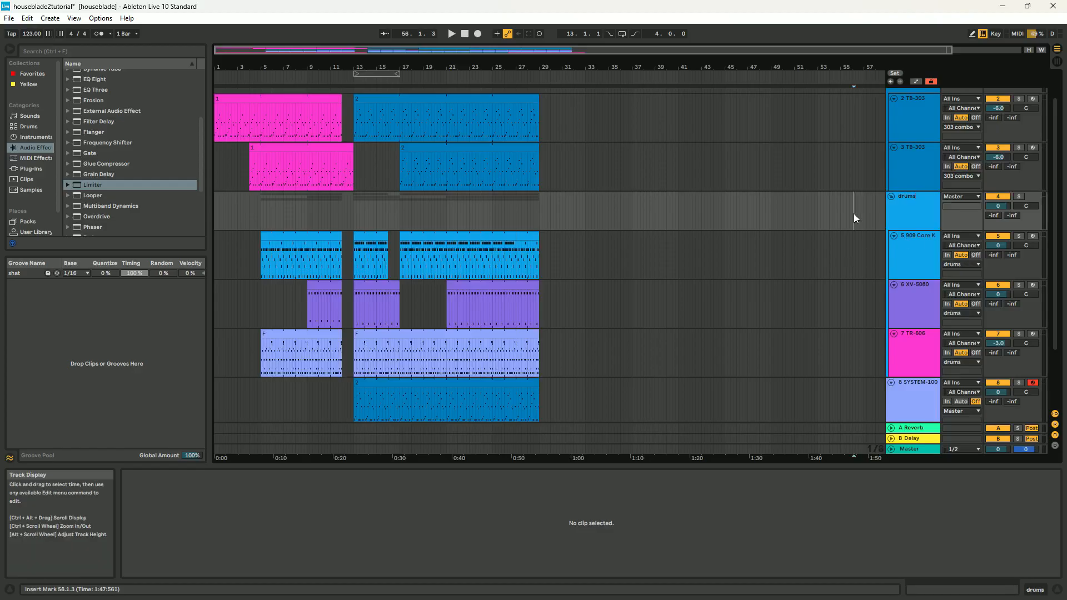
Color the drums group and its 909 Core Kit track the same muted teal.
right_click(920, 210)
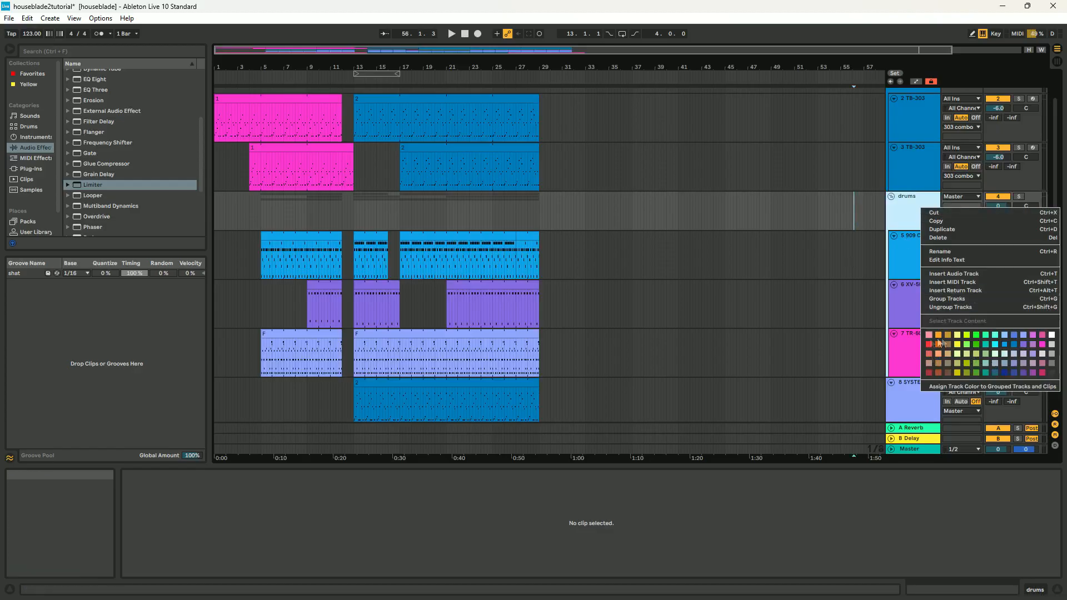
click(985, 363)
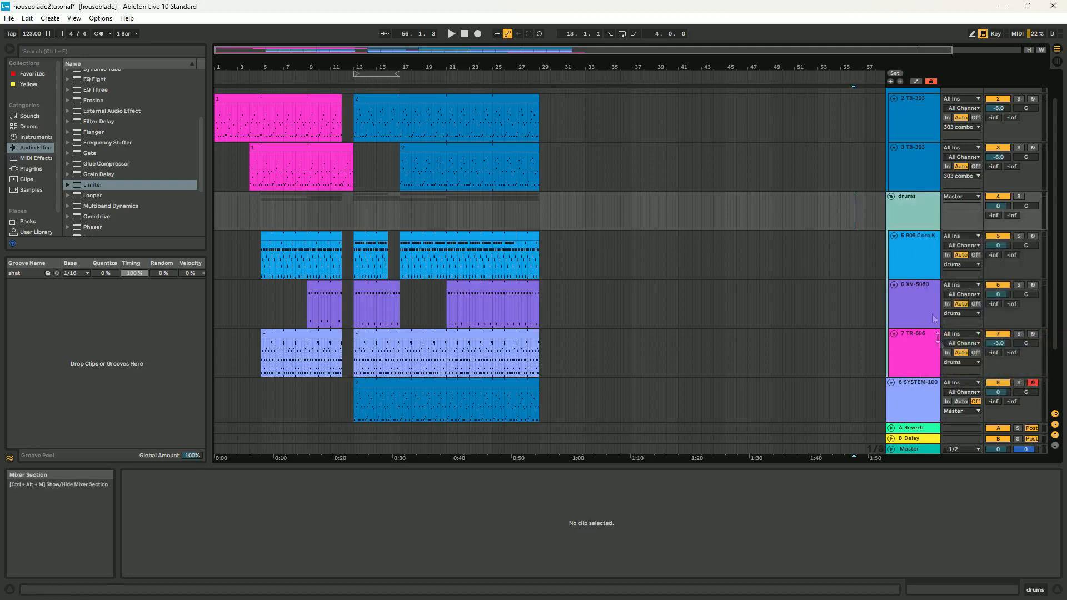
right_click(915, 252)
click(962, 405)
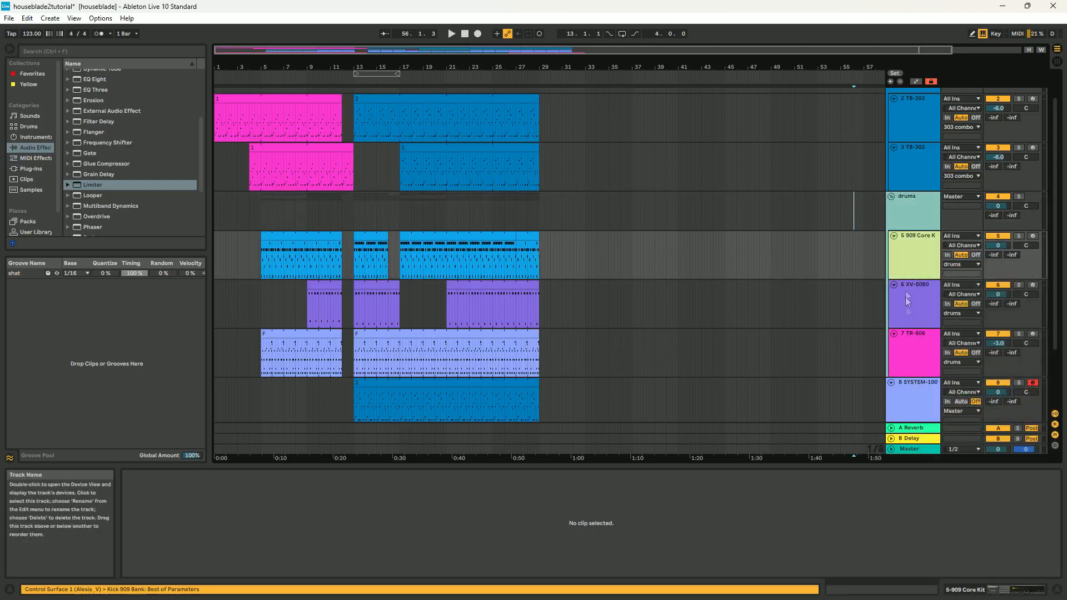
right_click(913, 268)
click(975, 429)
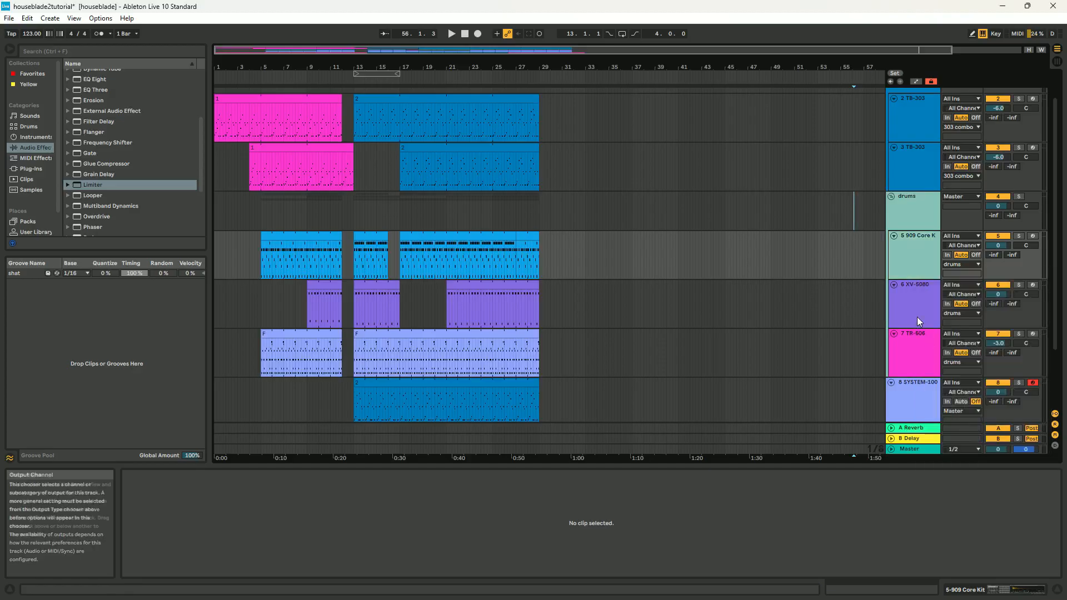
Color the XV-5080 track muted teal to match the drums group.
right_click(917, 317)
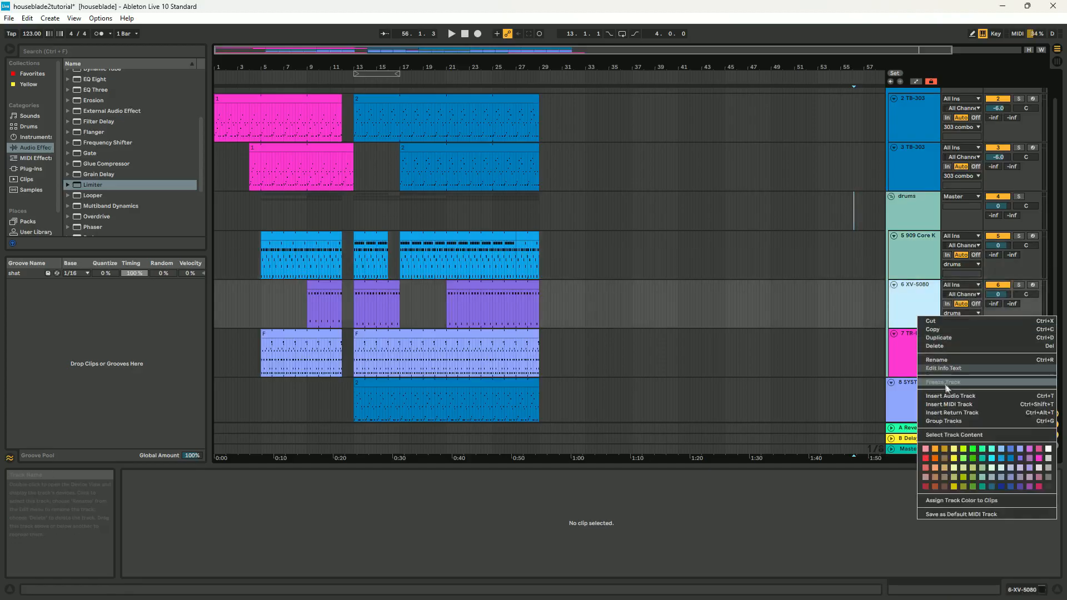
click(985, 469)
right_click(928, 322)
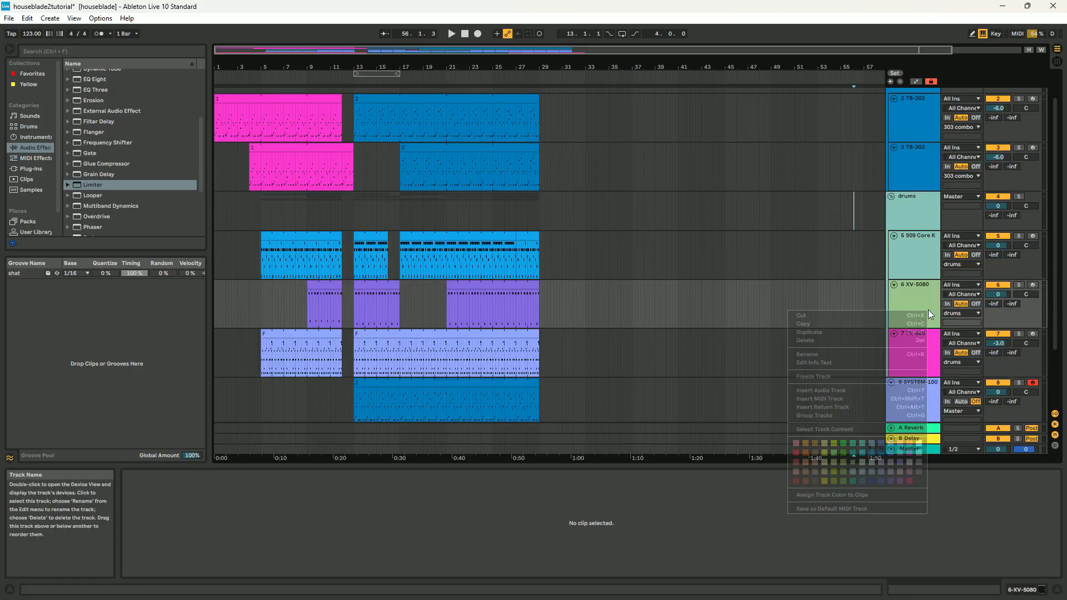
click(855, 462)
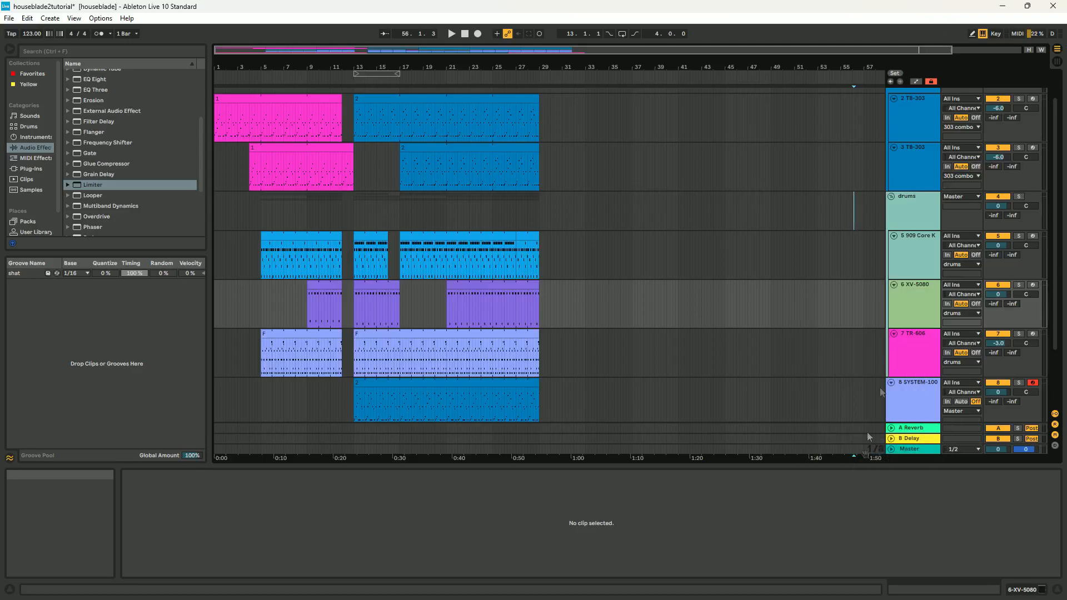
right_click(919, 298)
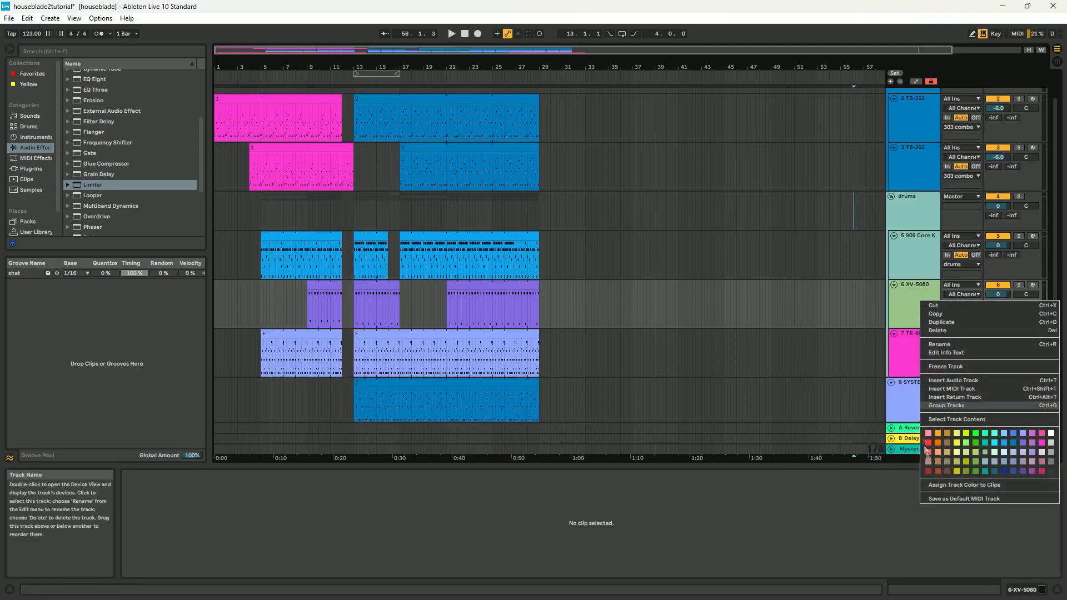
click(987, 461)
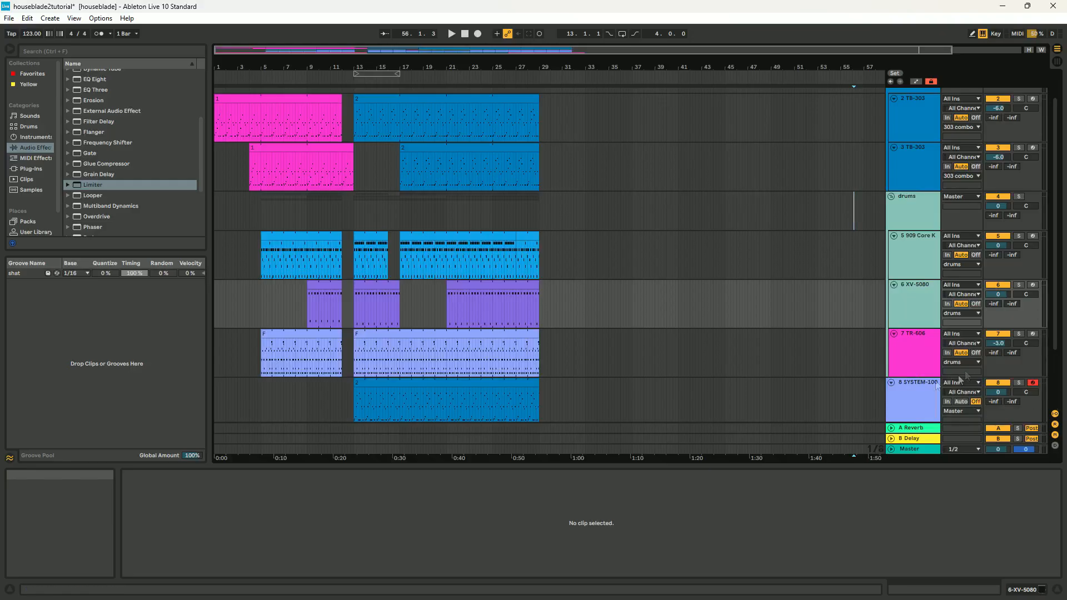
Set the SYSTEM-100 track's volume to -3 dB.
click(914, 359)
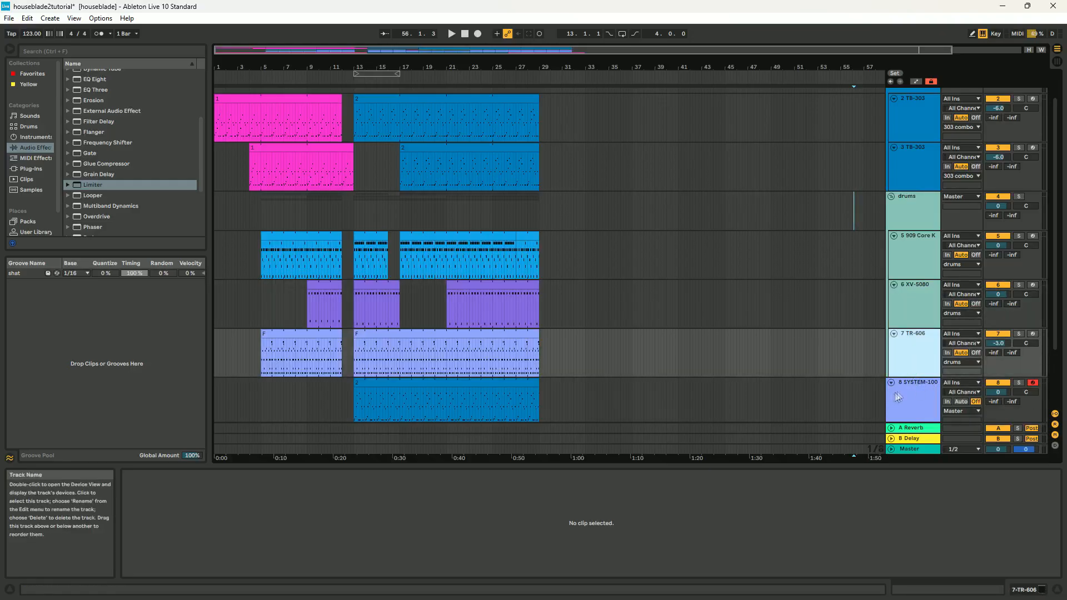
click(915, 394)
scroll(914, 378, down, 1)
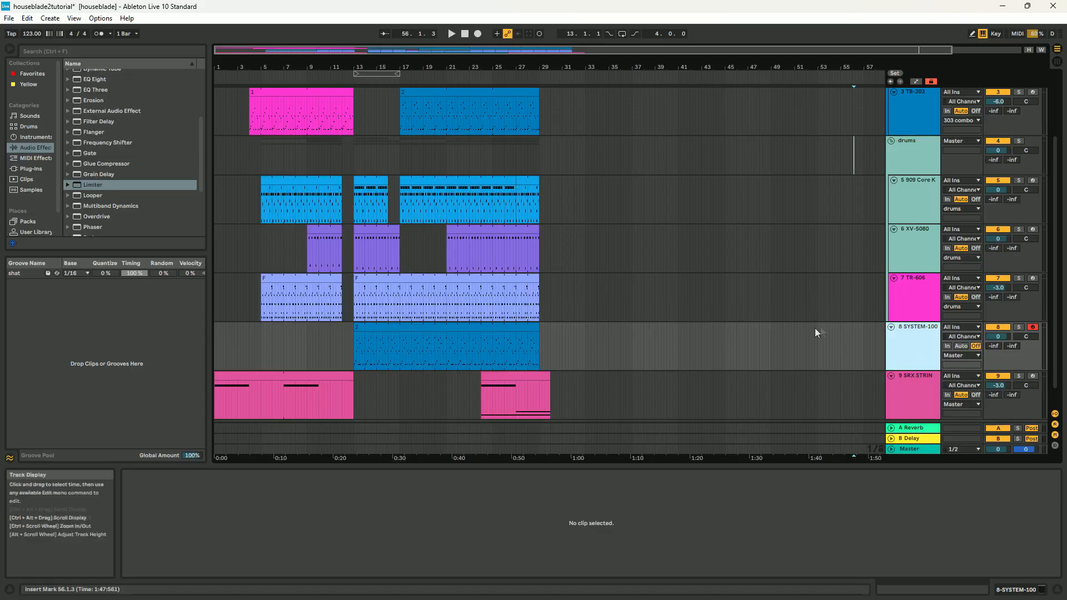
click(1000, 336)
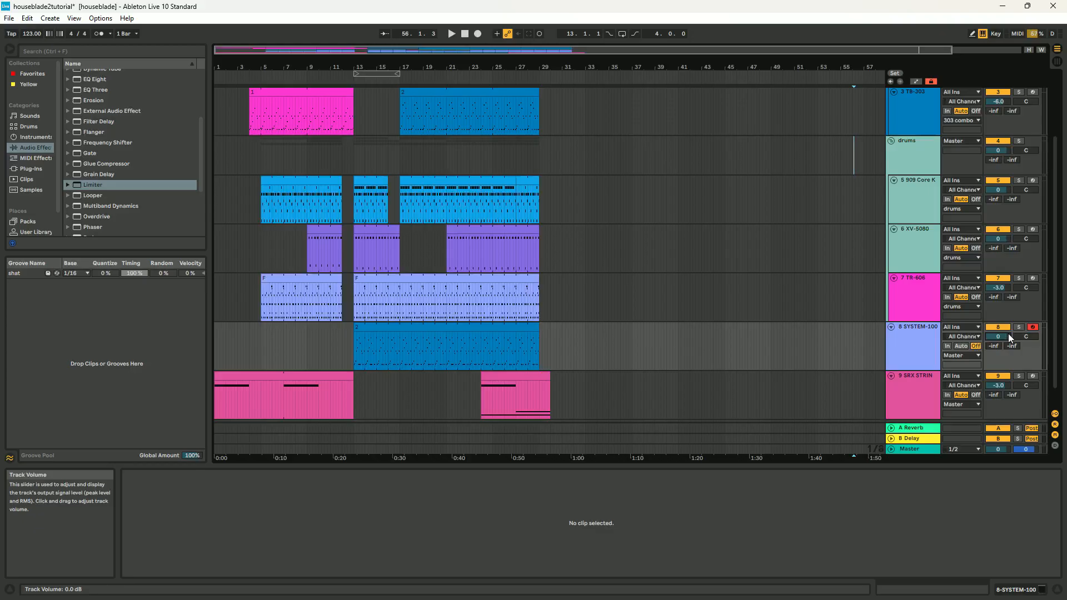
text(3)
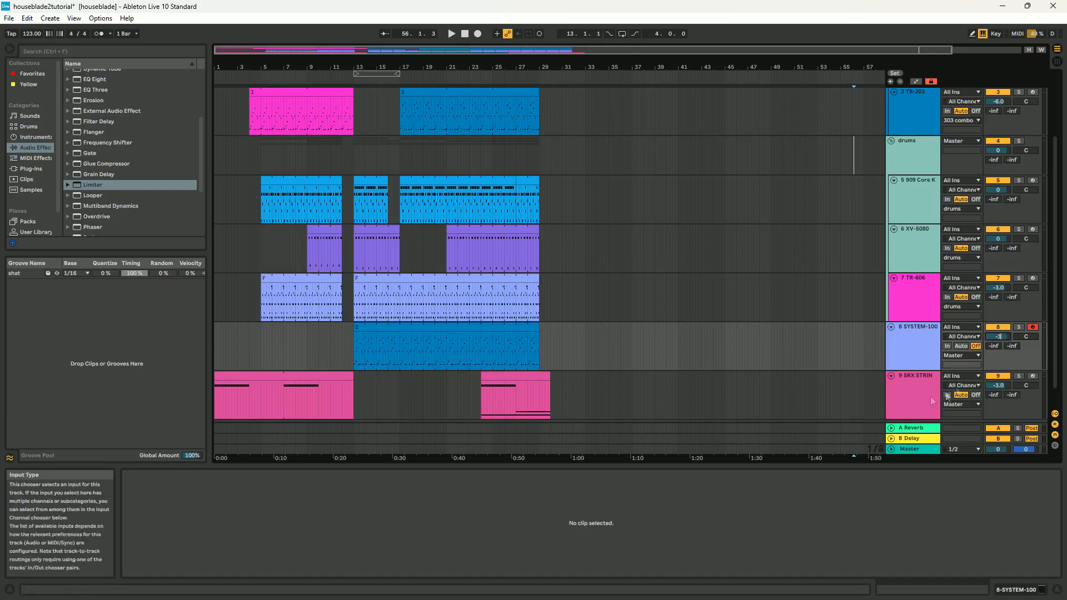
click(953, 411)
Group the SYSTEM-100 and SRX STRINGS tracks and name the group "synths".
scroll(922, 296, up, 3)
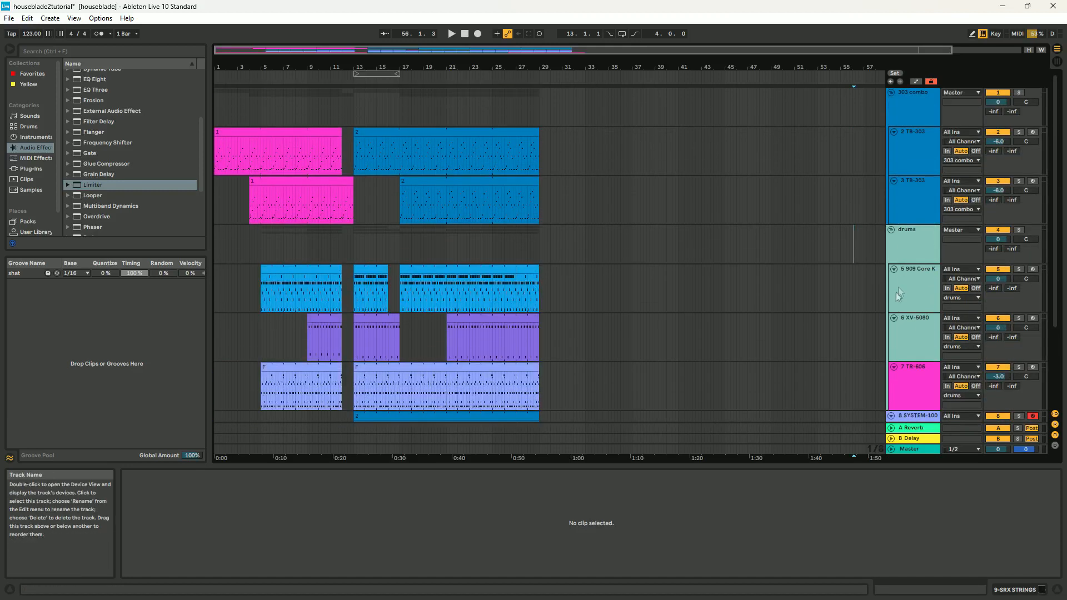
scroll(923, 351, down, 2)
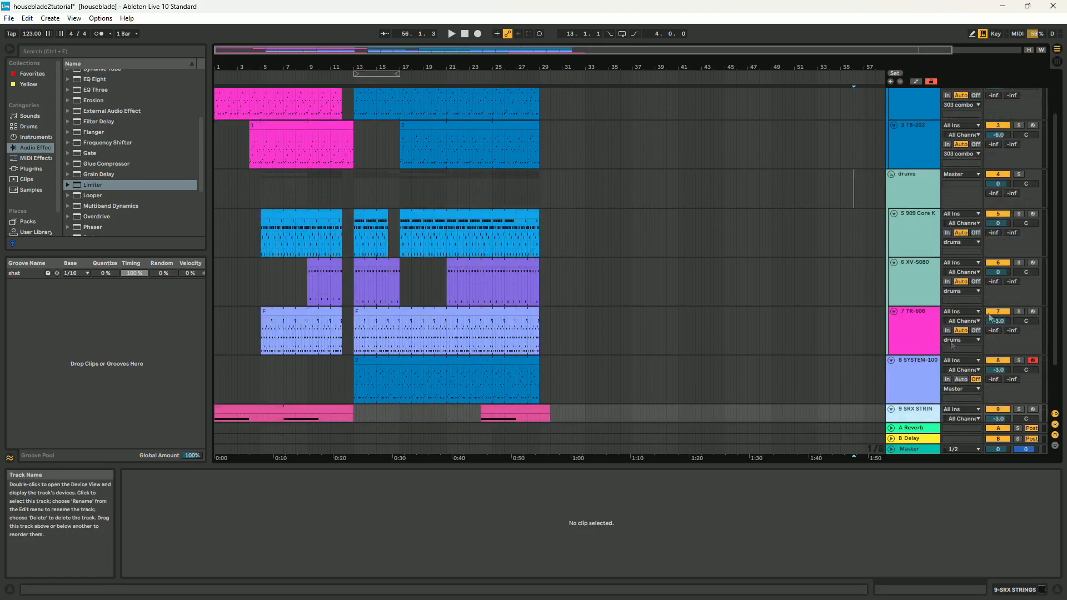
scroll(896, 328, down, 2)
click(906, 323)
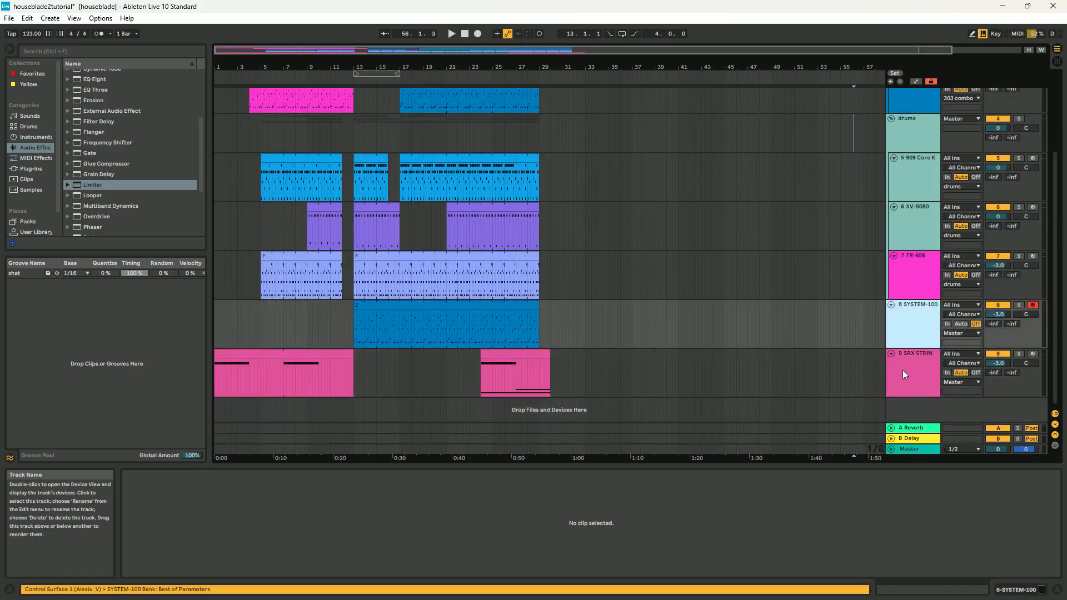
shift+click(914, 378)
right_click(919, 376)
click(973, 460)
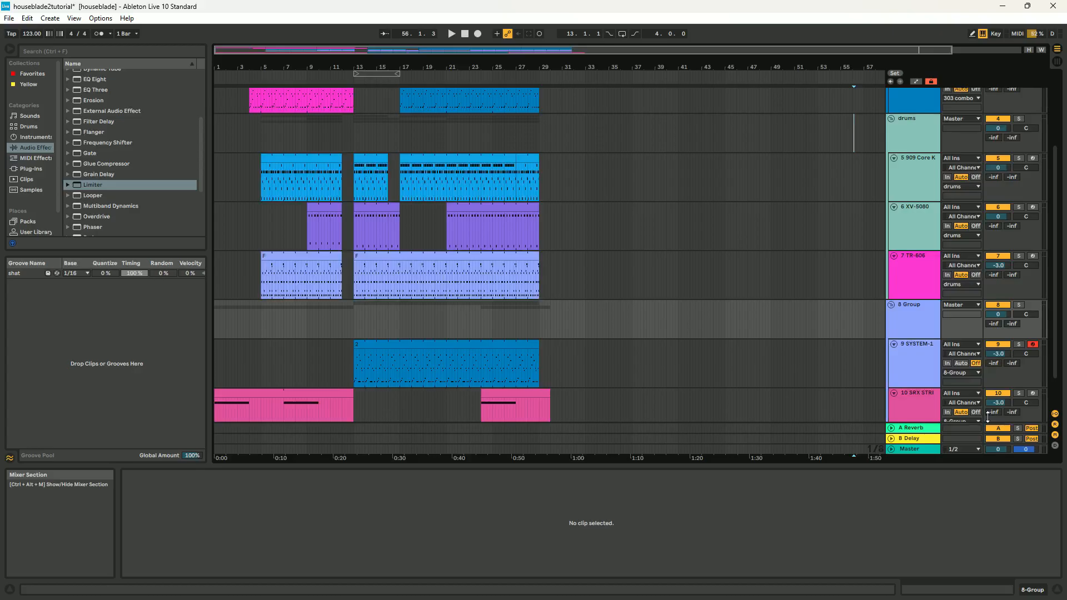
right_click(905, 305)
click(931, 349)
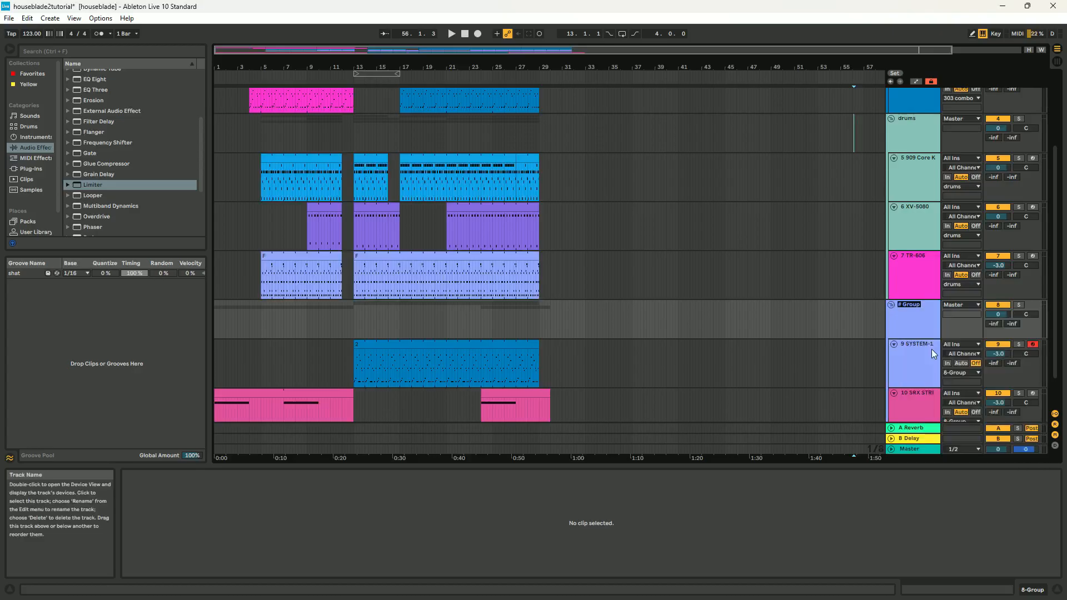
text(synths)
click(859, 315)
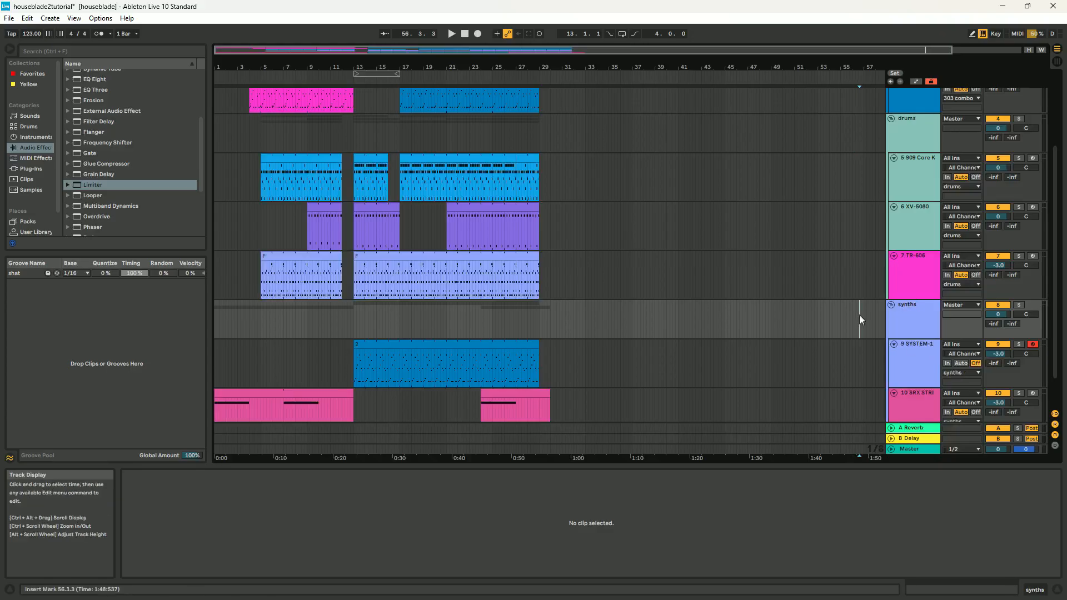
Color the synths group and its SYSTEM-100 and SRX STRINGS tracks the same light pink.
right_click(903, 333)
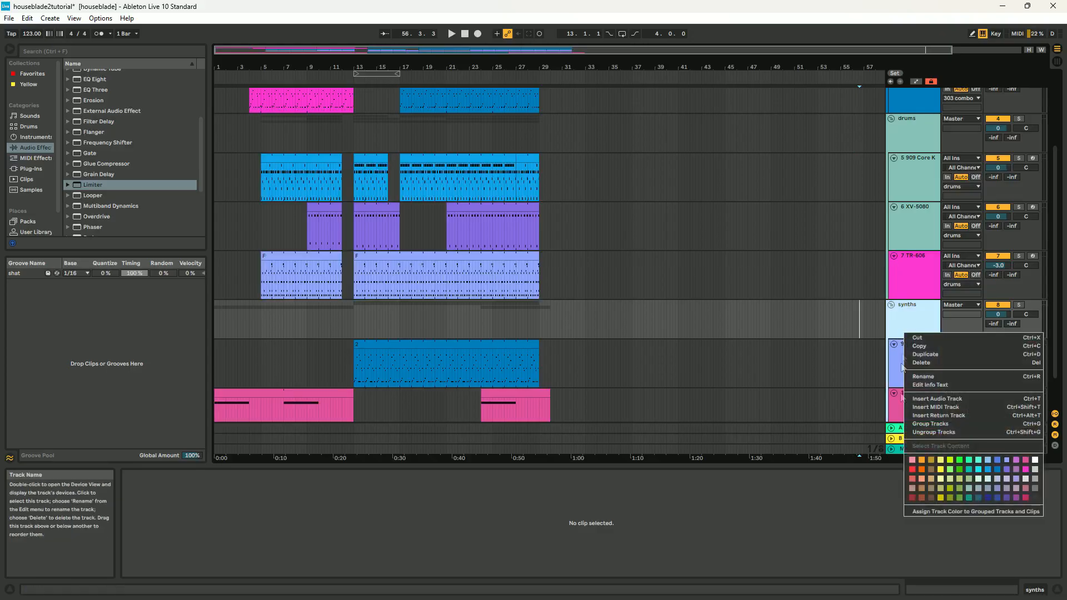
click(912, 460)
right_click(920, 365)
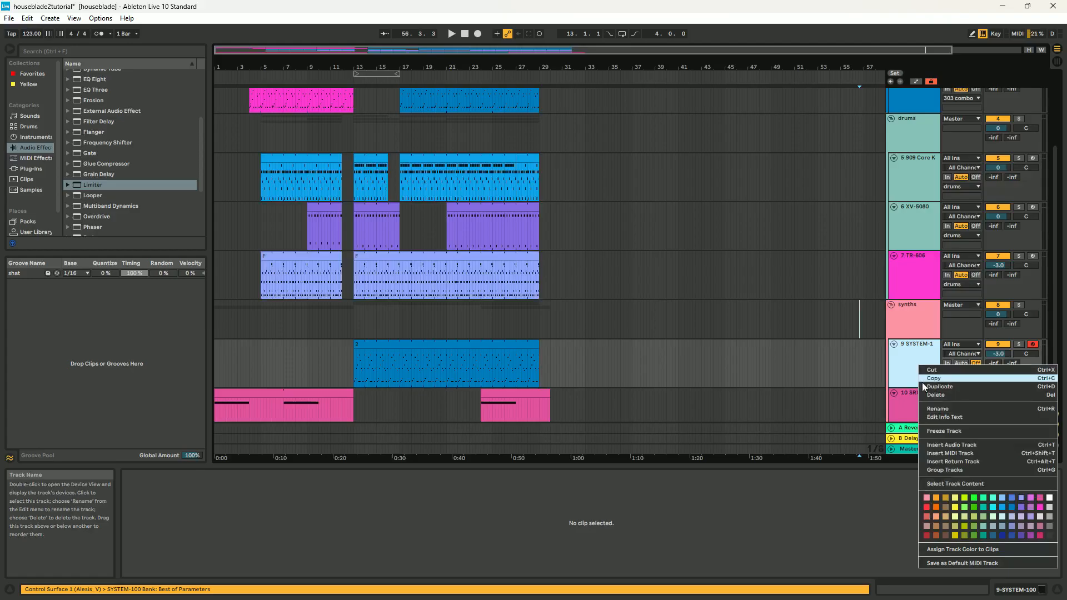
click(927, 497)
right_click(890, 396)
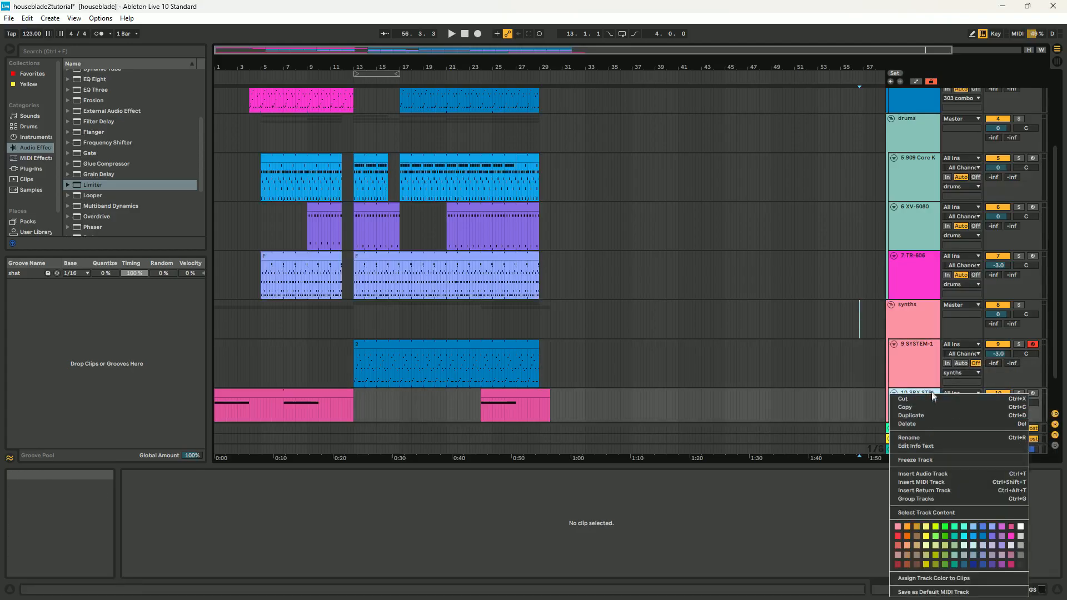
right_click(792, 400)
click(800, 523)
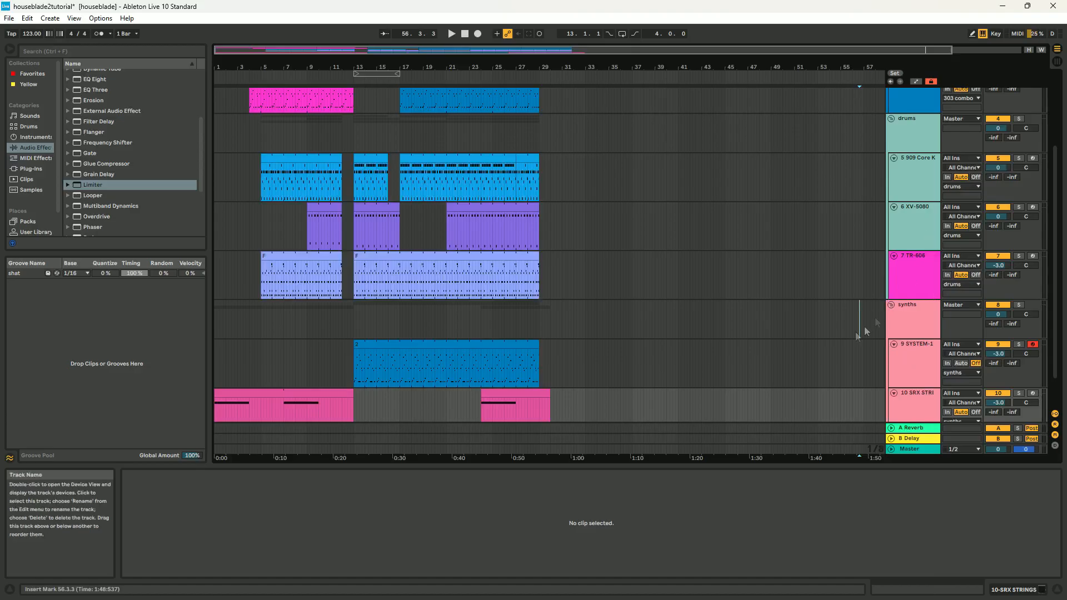
Return the playback position to the start of the arrangement and color the TR-606 track teal.
scroll(882, 321, down, 2)
scroll(806, 344, up, 7)
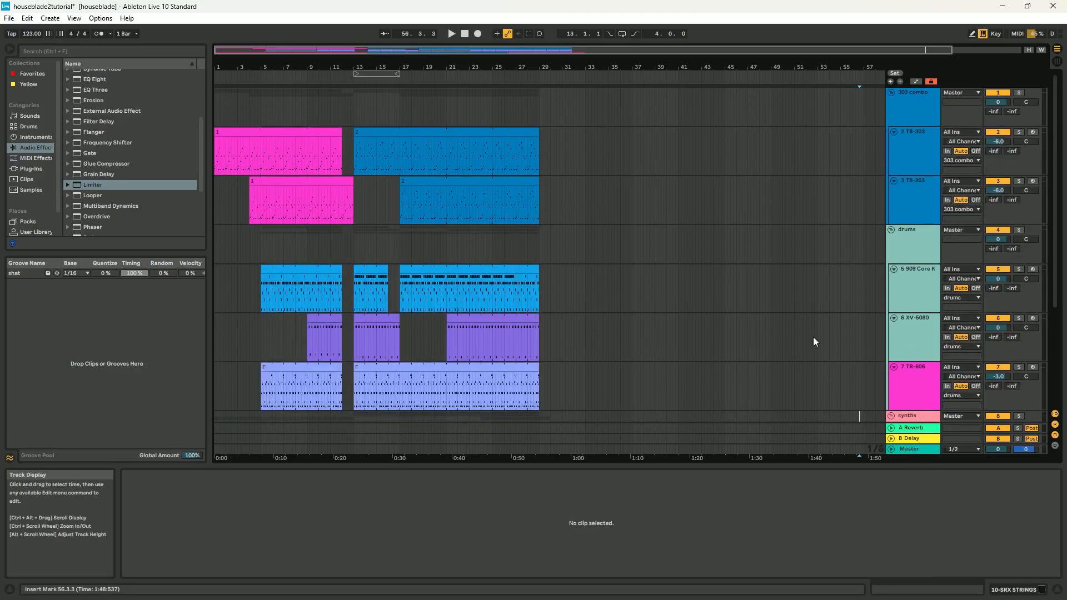
click(467, 34)
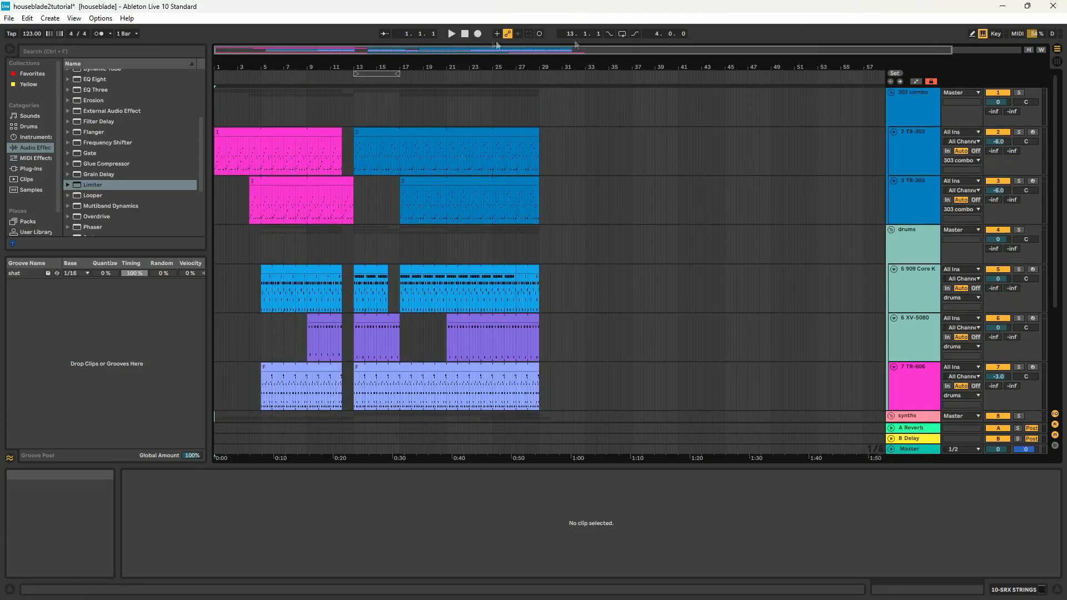
scroll(899, 341, down, 6)
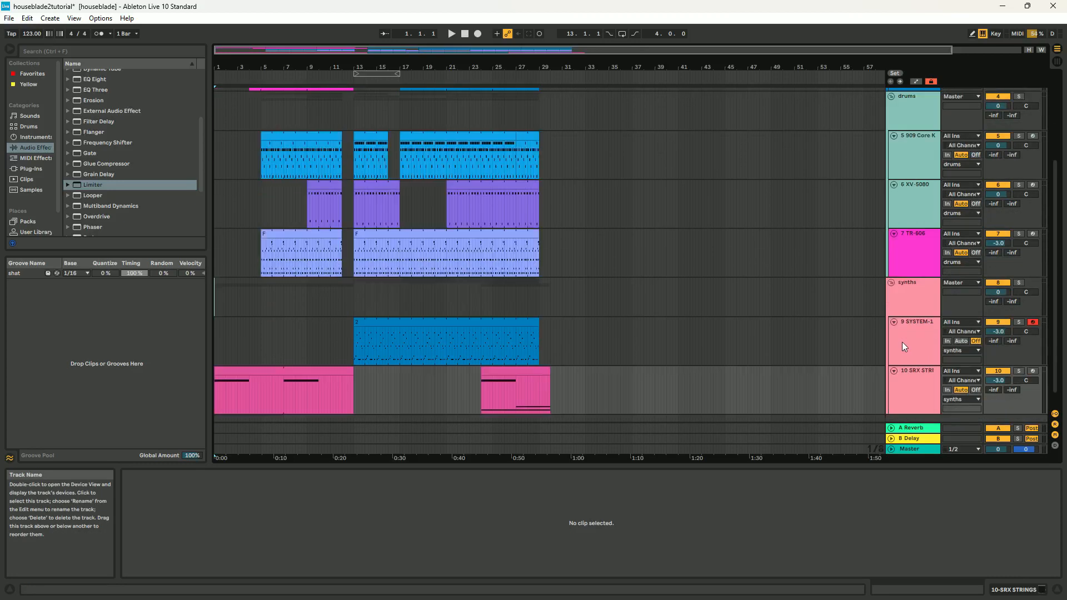
right_click(906, 264)
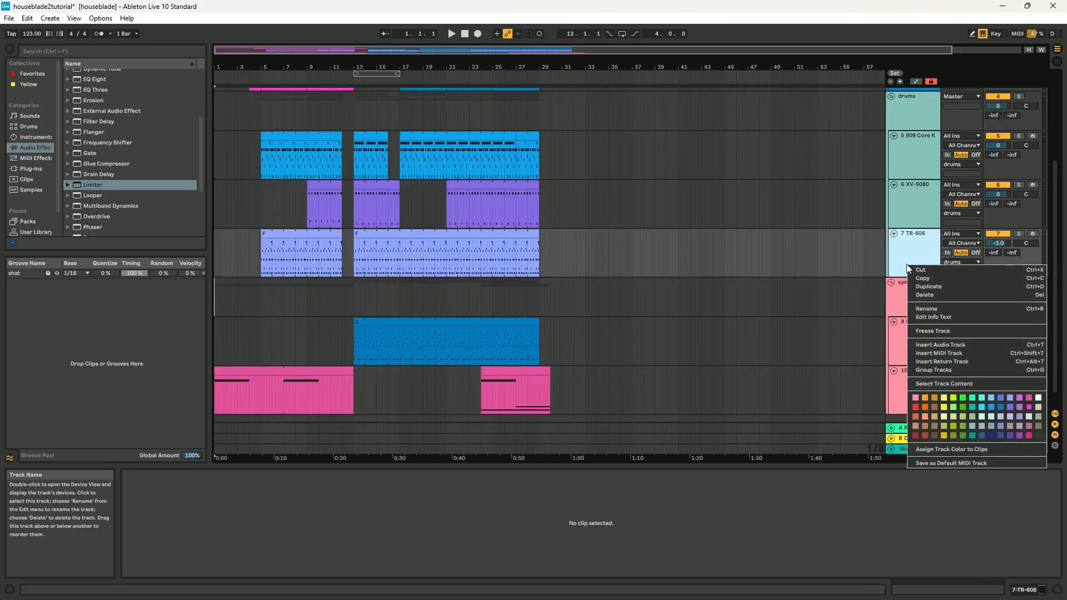
click(974, 409)
Play the opening of the arrangement briefly and switch off the Limiter on the Master track.
scroll(669, 294, up, 5)
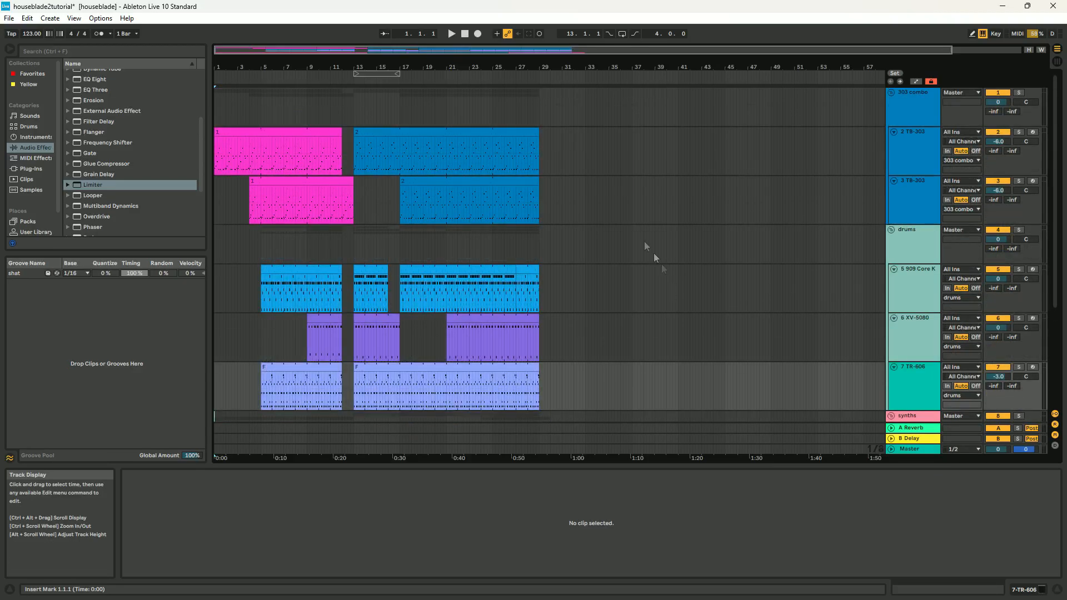
click(455, 32)
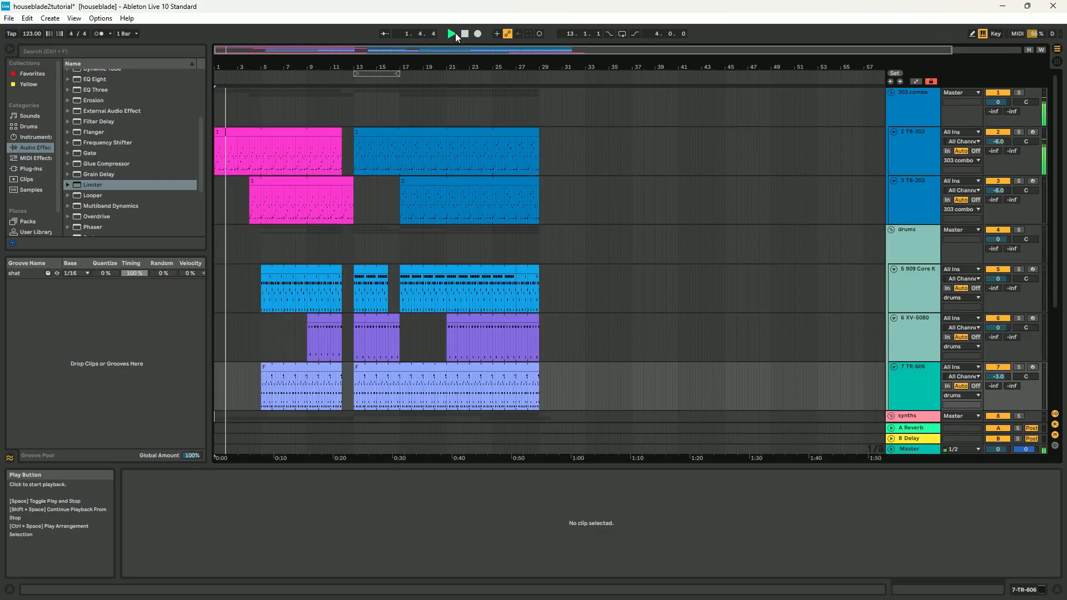
click(465, 33)
click(917, 449)
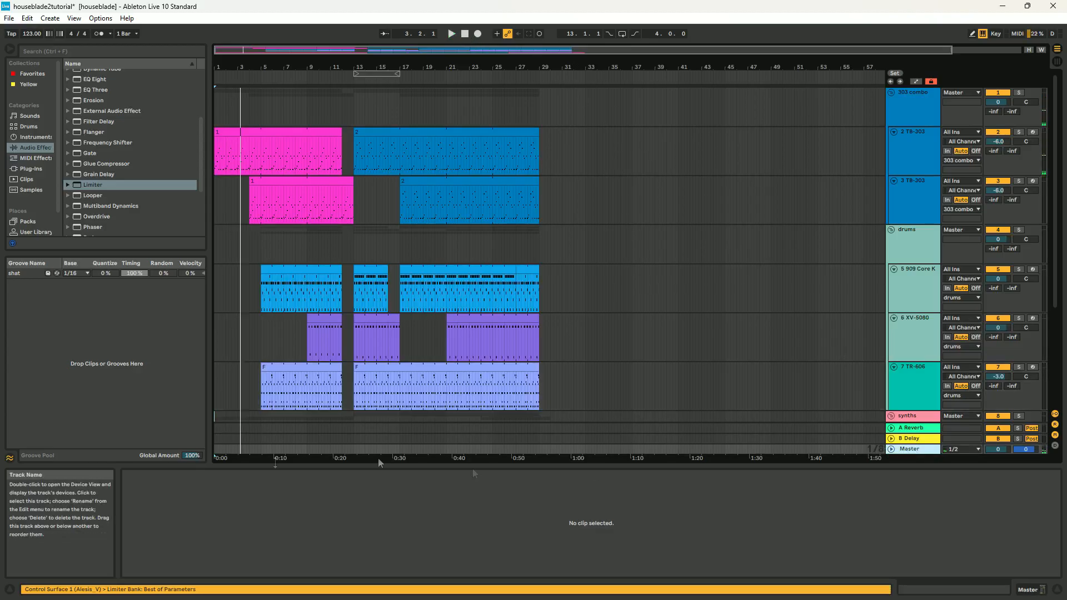
click(1024, 590)
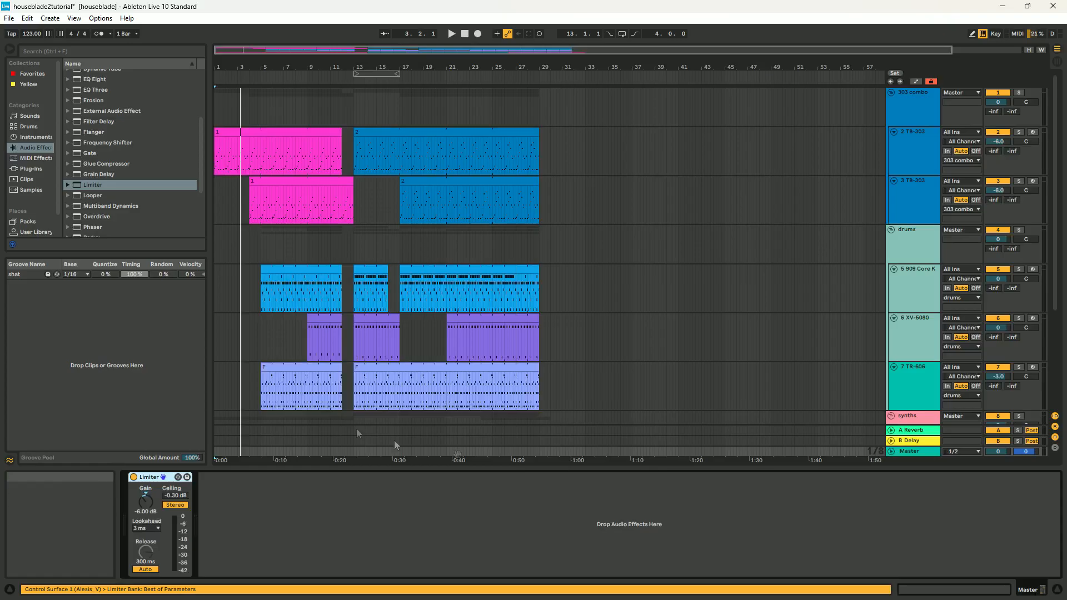
click(133, 477)
Play the arrangement with the limiter off and check the peak levels of the groups and Master in the Session View mixer.
click(454, 34)
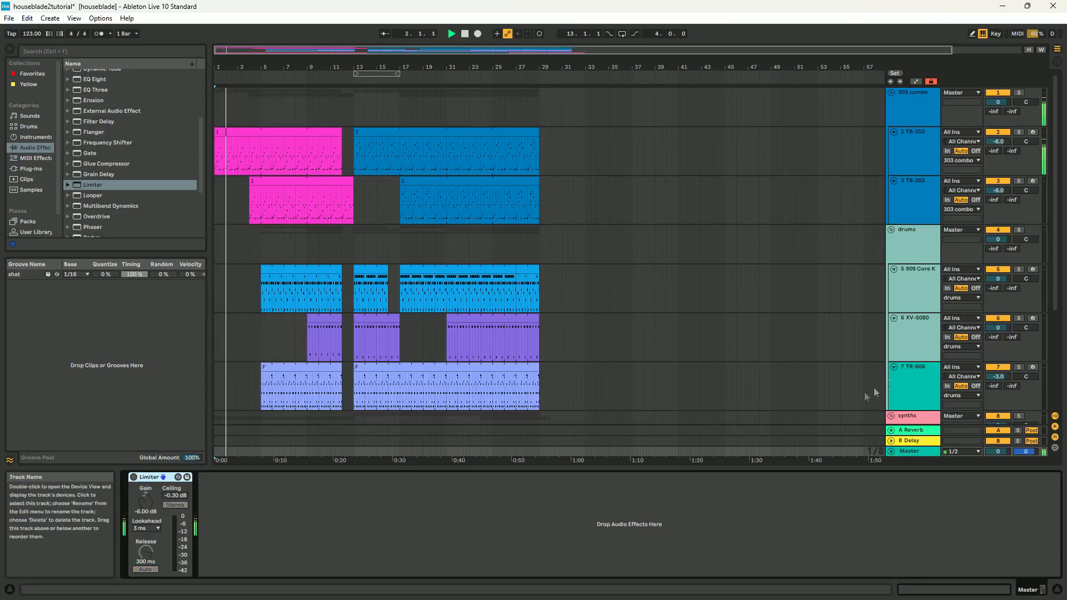
click(1057, 49)
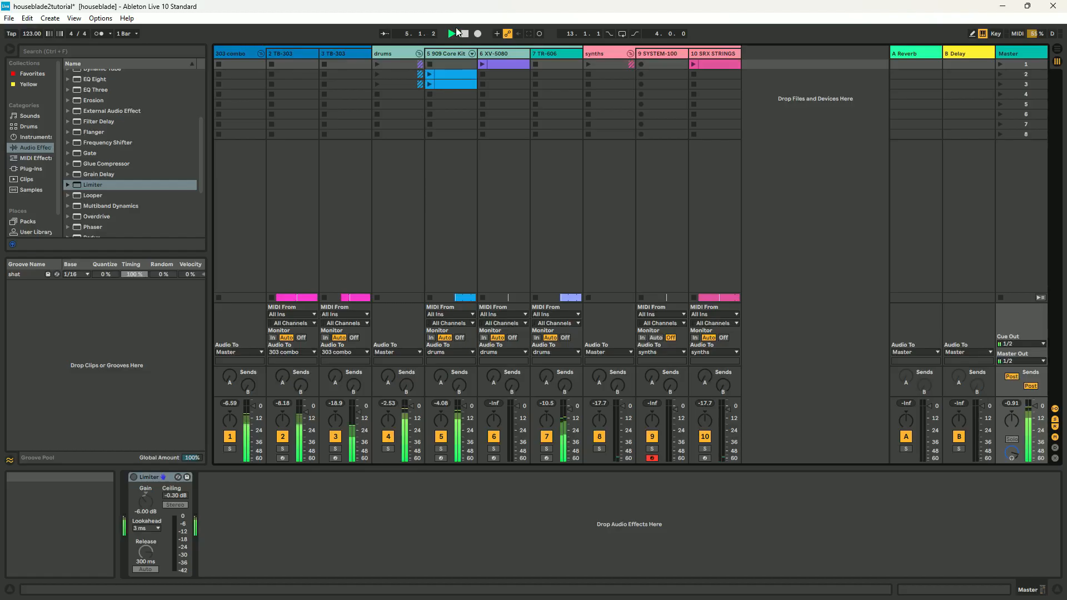
click(464, 33)
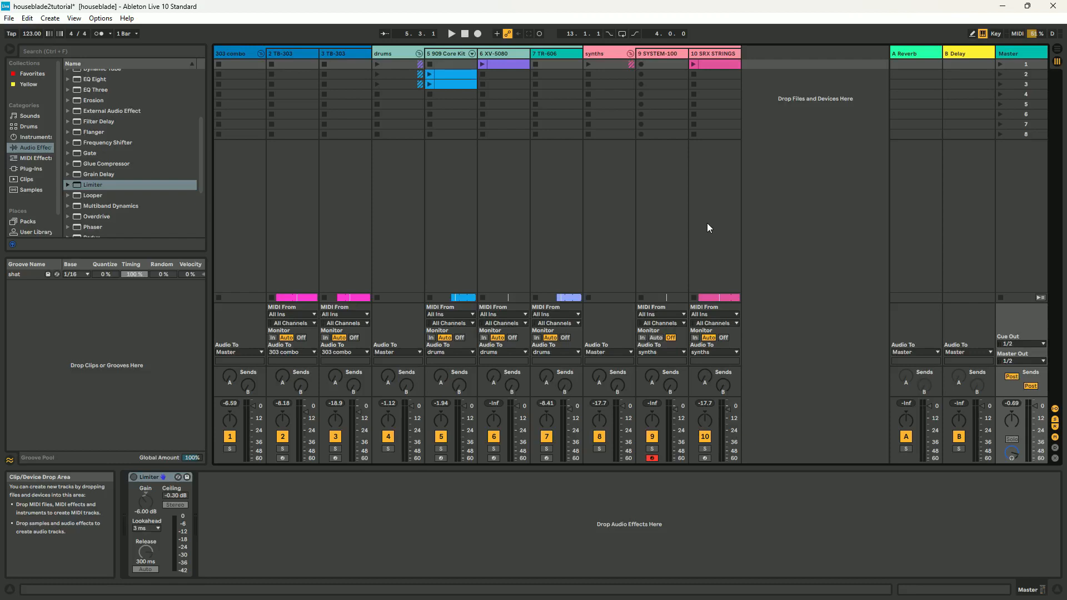
scroll(129, 174, up, 3)
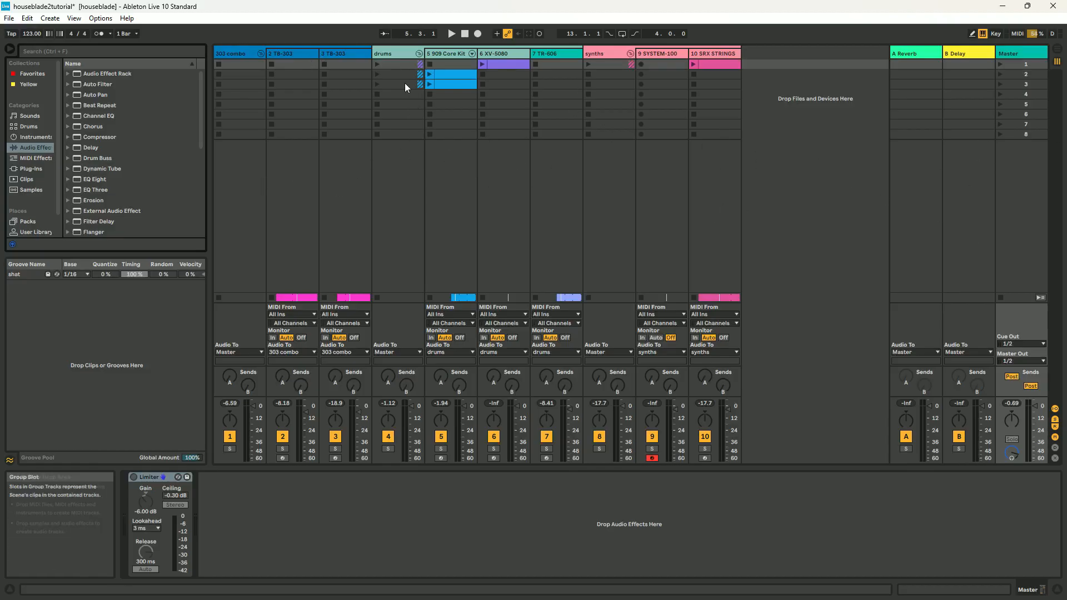
click(453, 33)
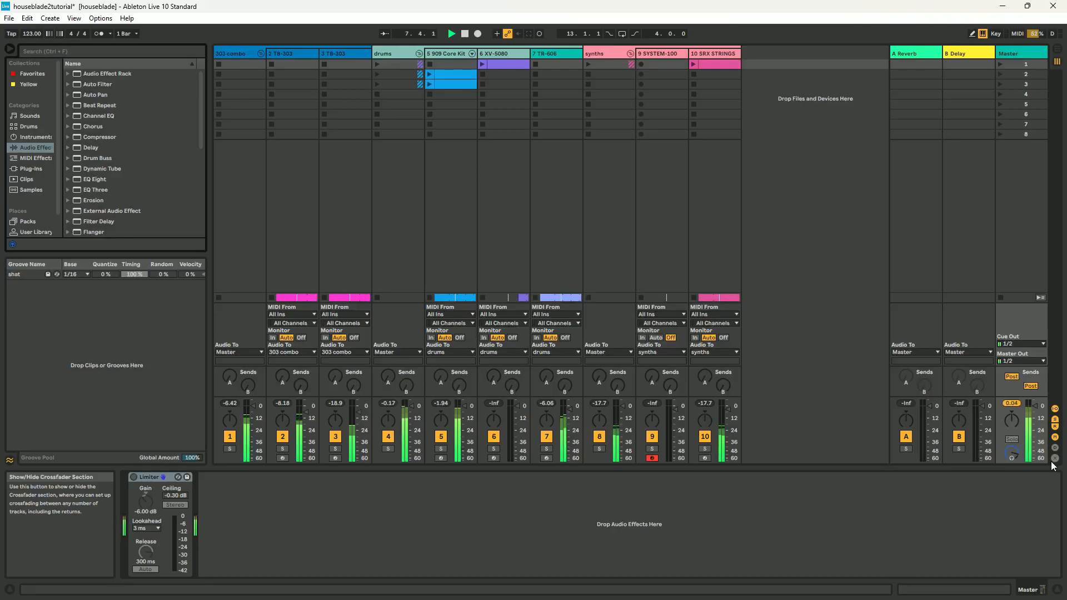
key(space)
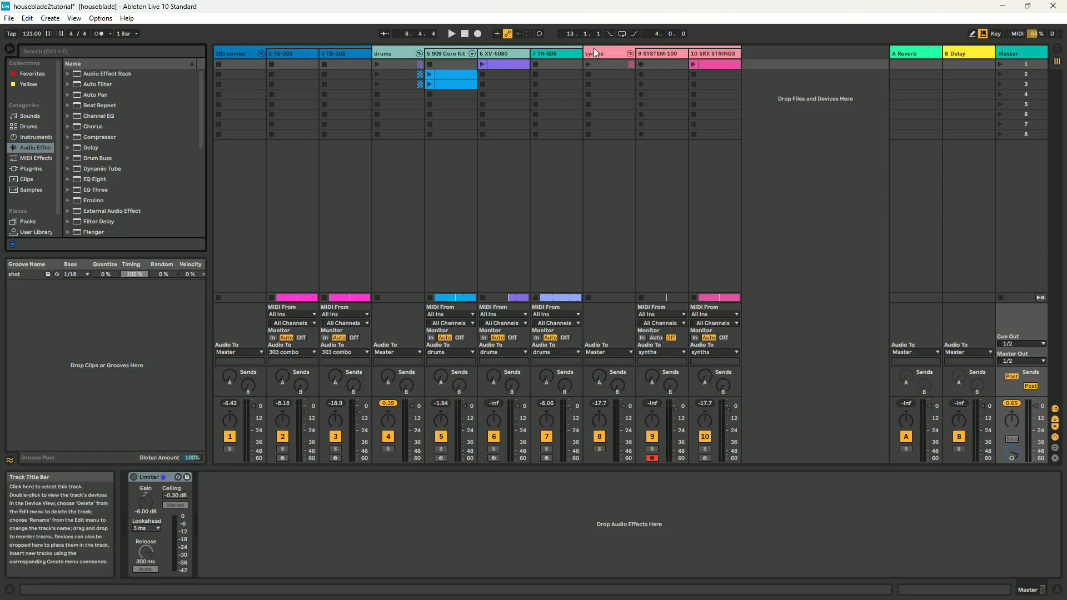
click(450, 34)
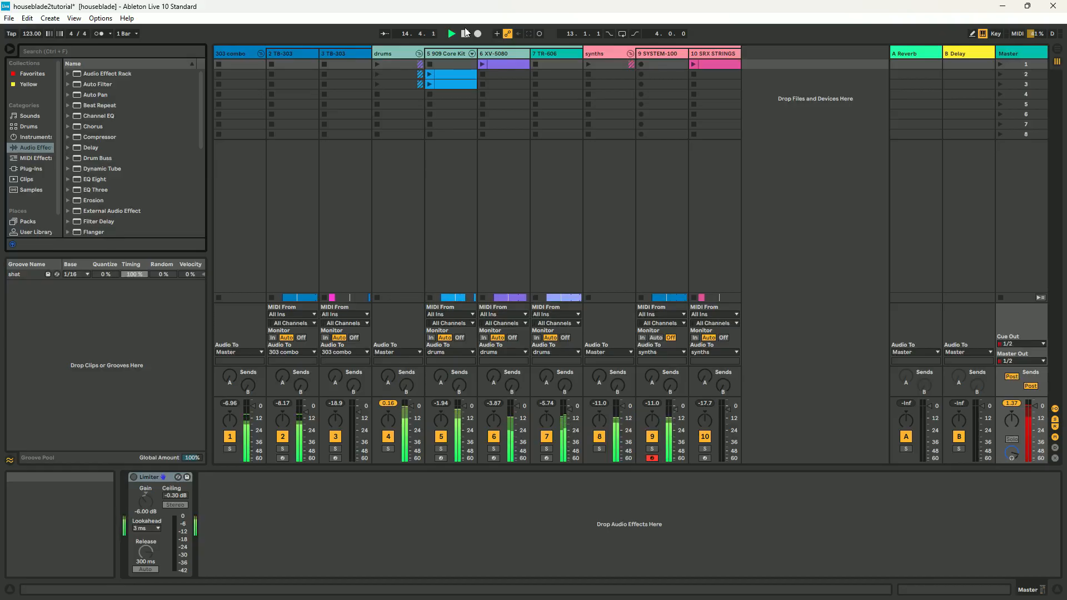
click(466, 35)
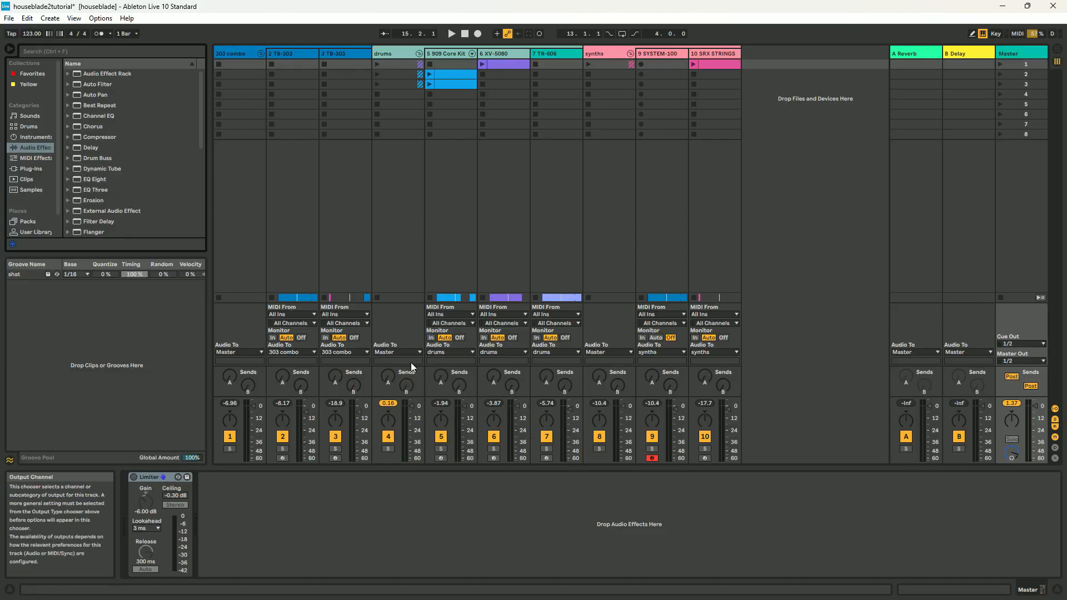
Set the drums group's volume to -1 dB in the Arrangement View.
key(Tab)
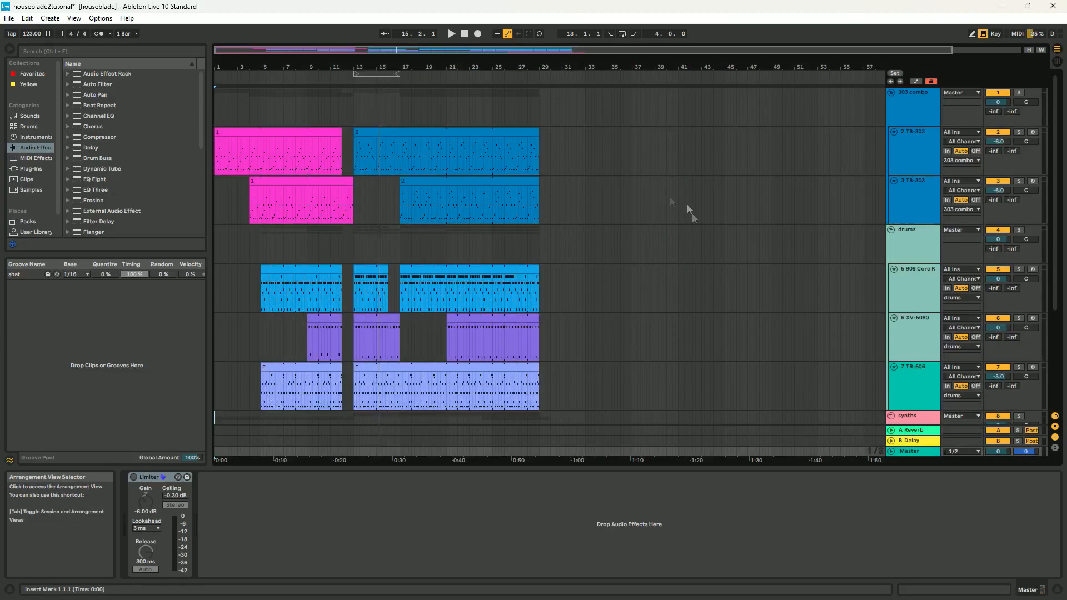
click(920, 242)
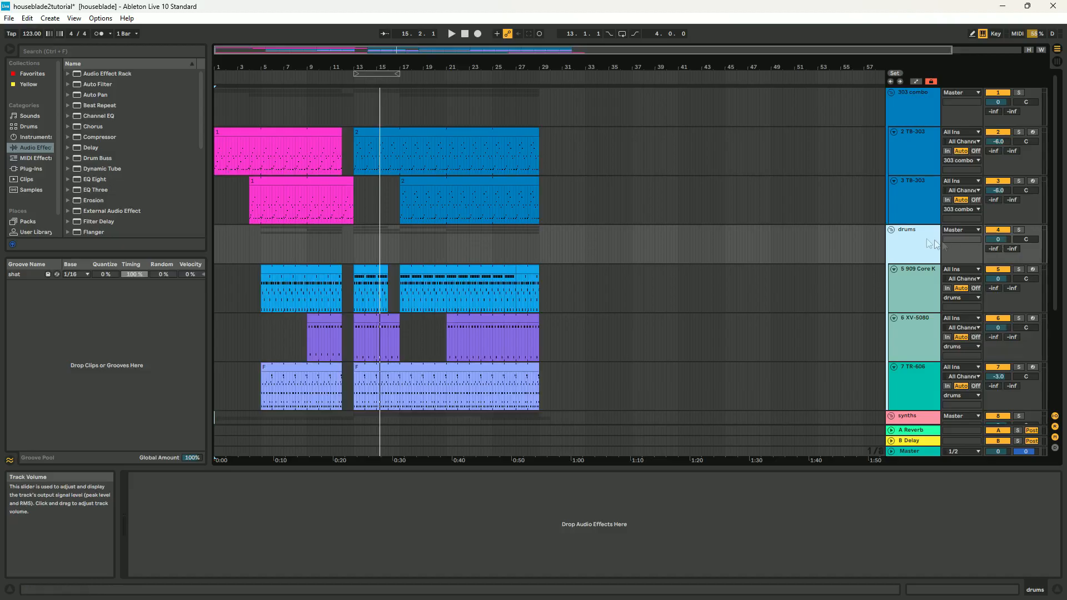
click(995, 240)
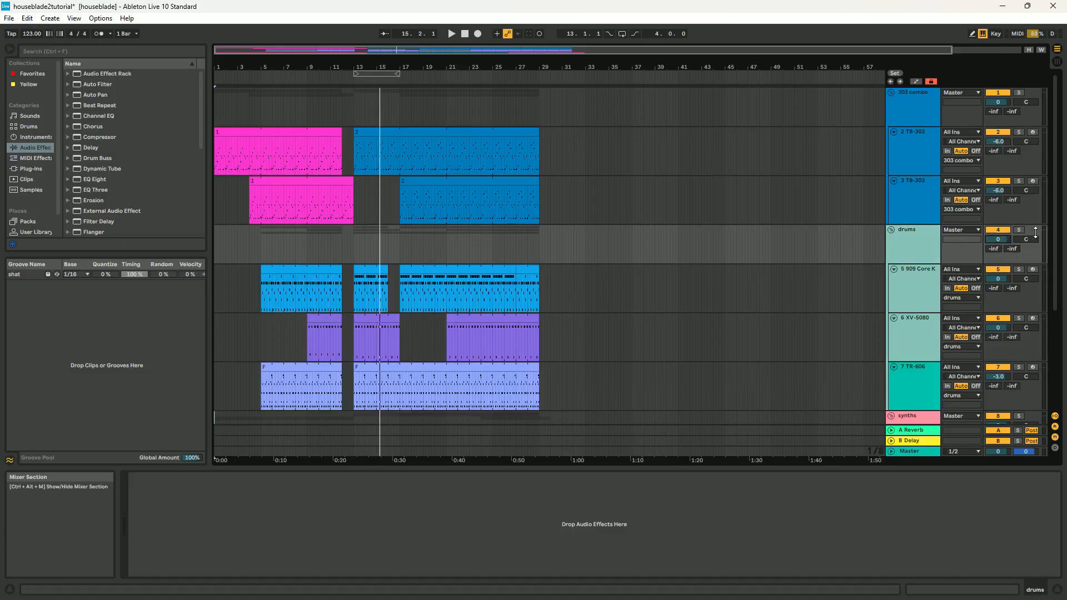
click(824, 258)
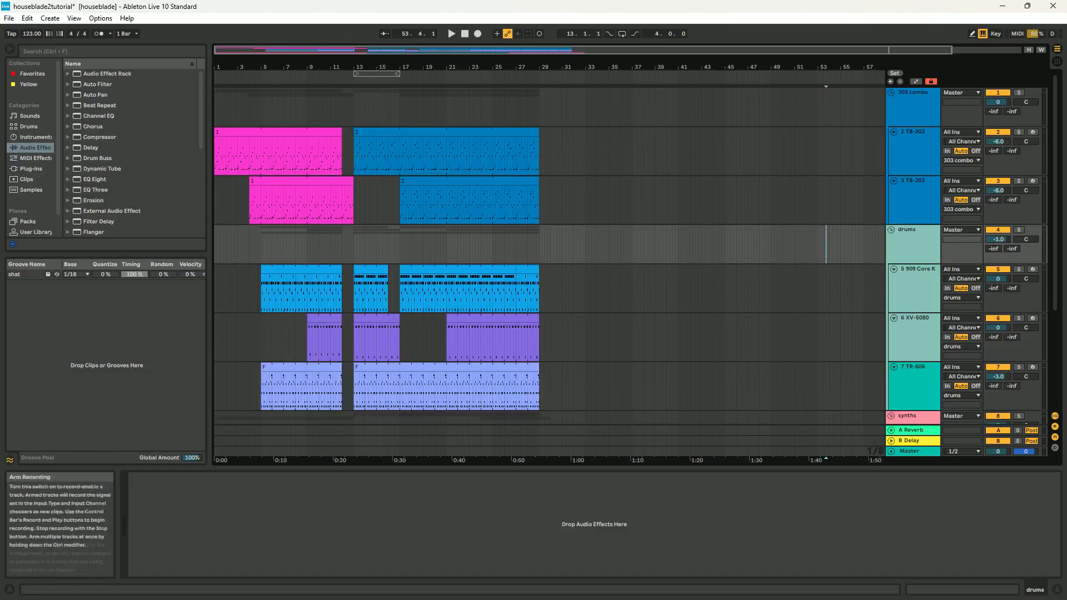
Review the synth tracks in the Session View mixer and set the synths group's volume to -2 dB.
click(1057, 61)
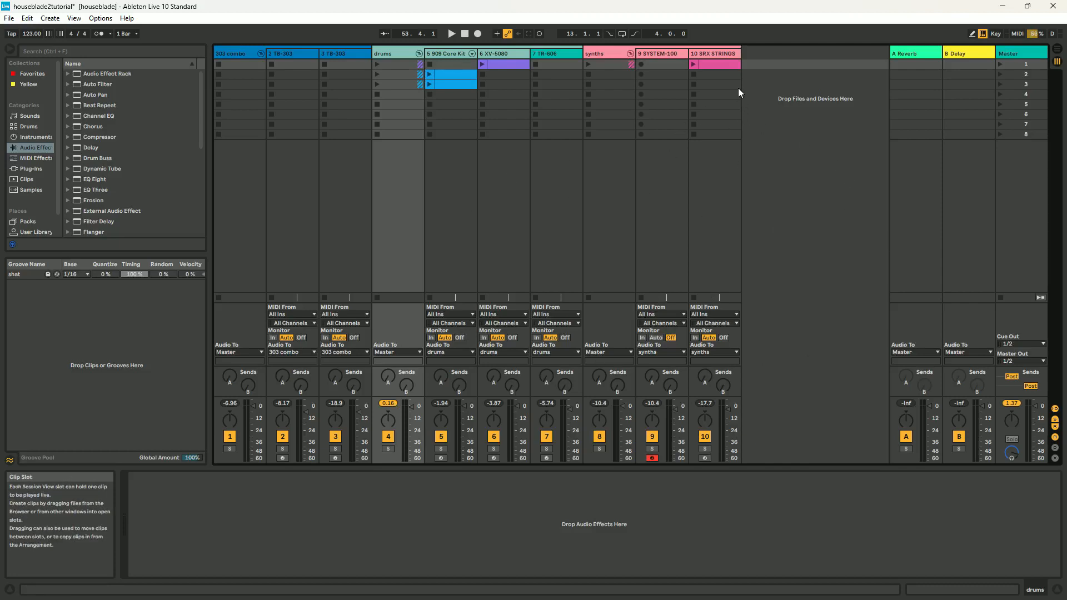
click(729, 57)
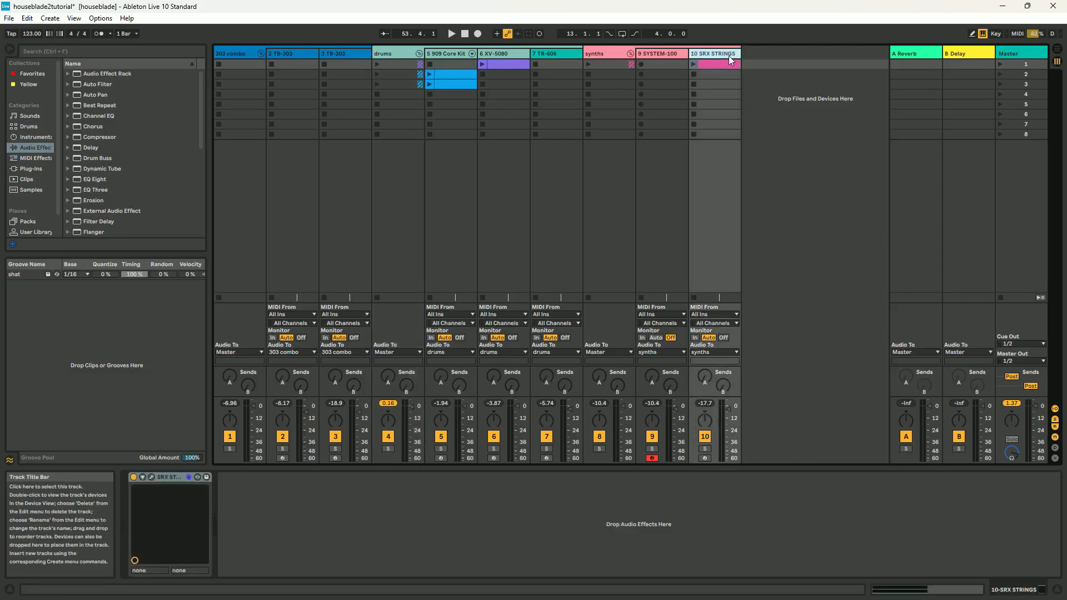
click(677, 54)
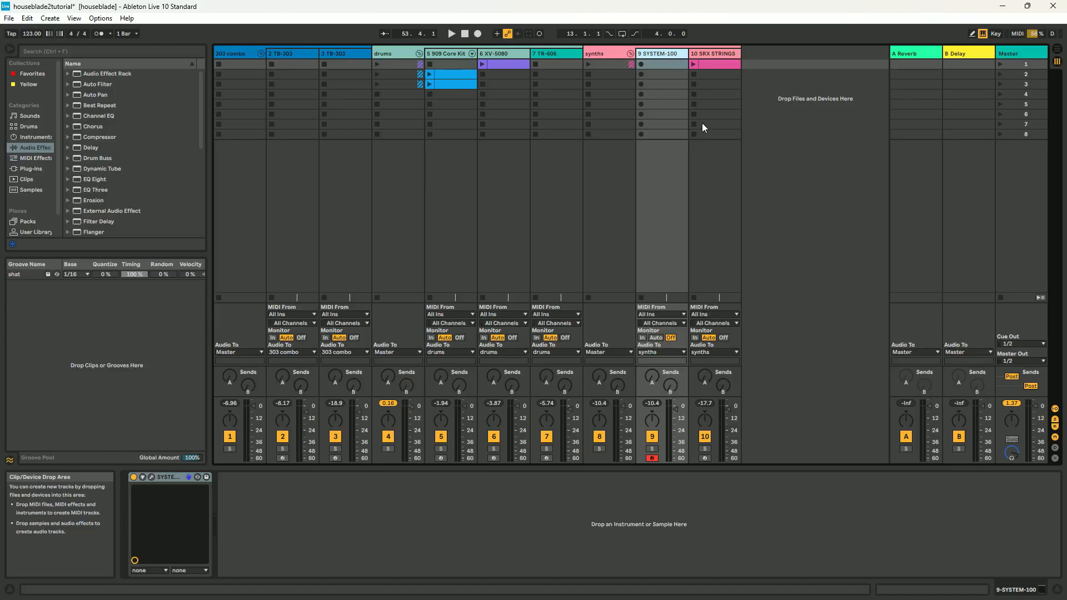
click(615, 54)
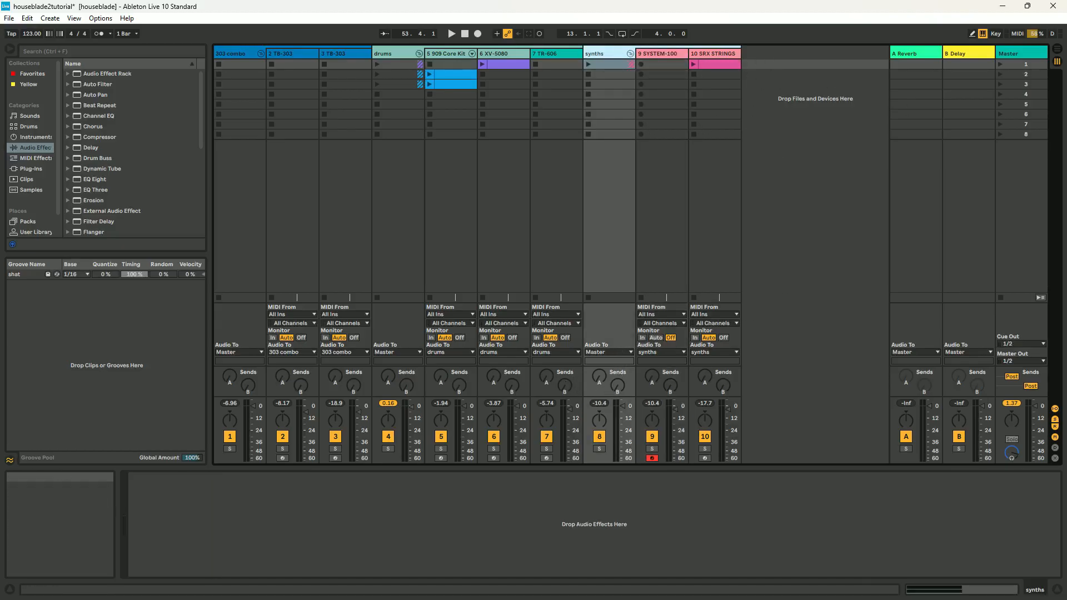
click(1055, 53)
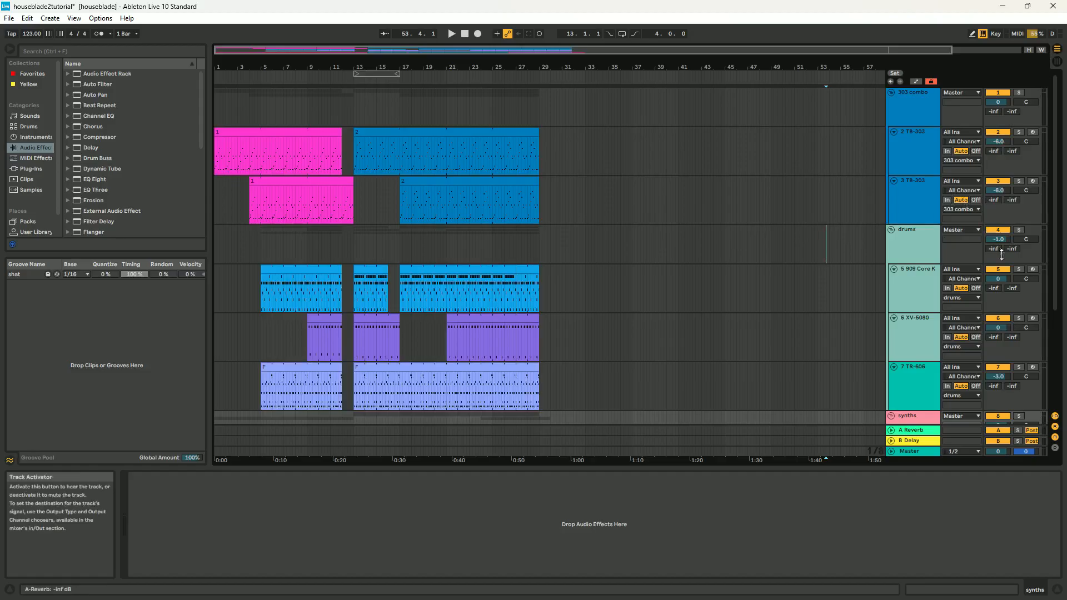
scroll(994, 356, down, 2)
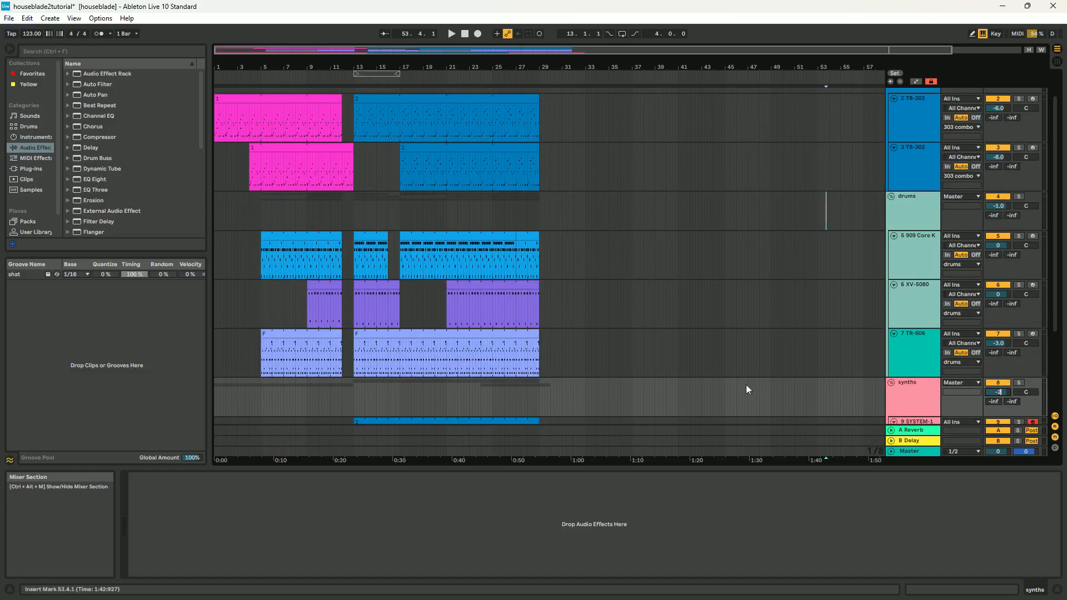
click(749, 368)
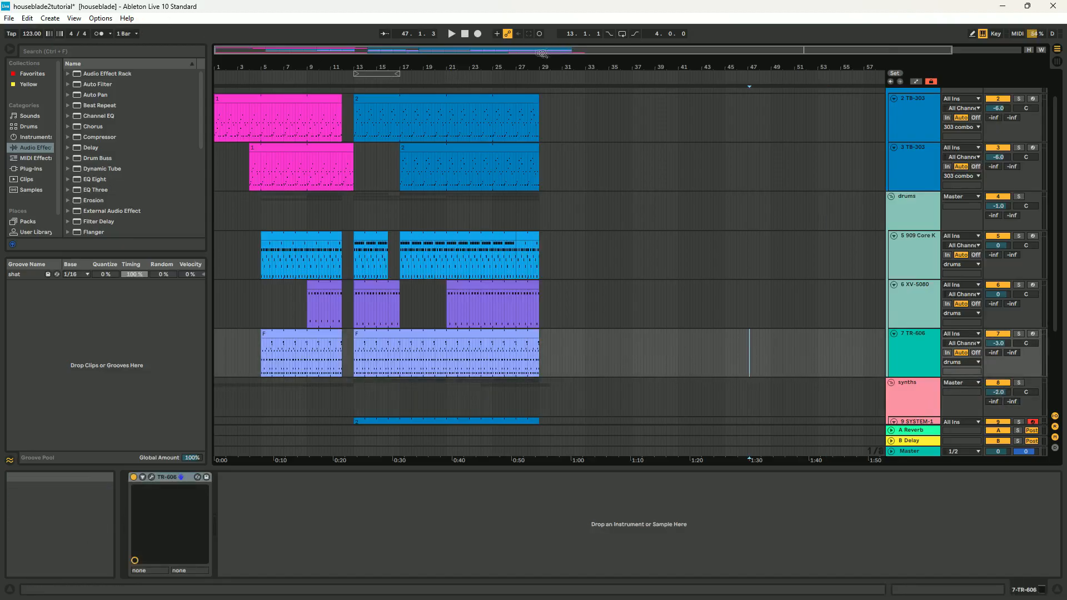
Play the arrangement from about bar 7 to check the adjusted group levels.
click(1057, 49)
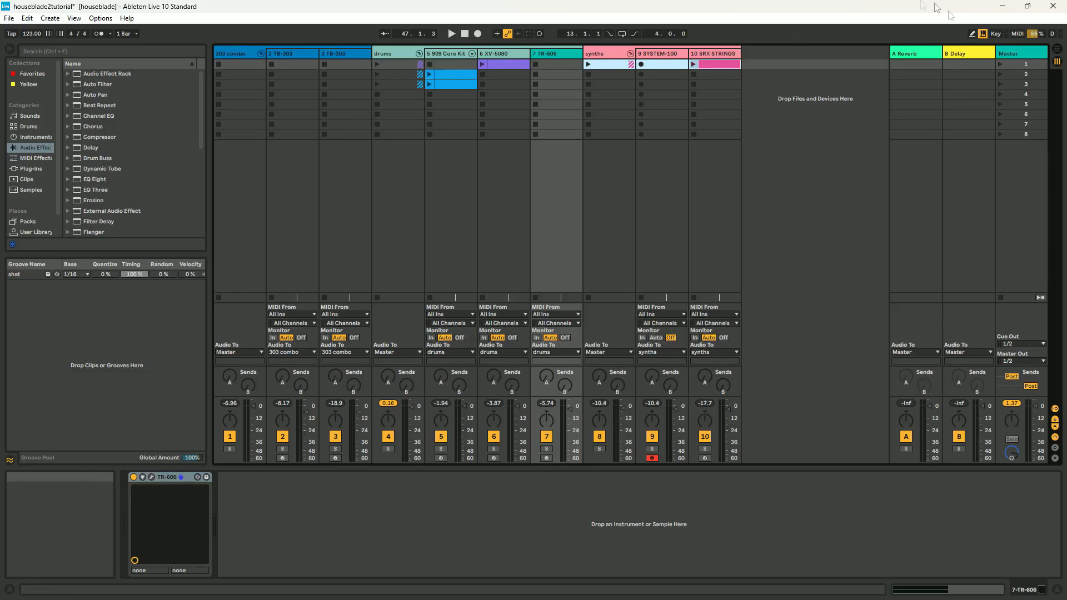
key(Tab)
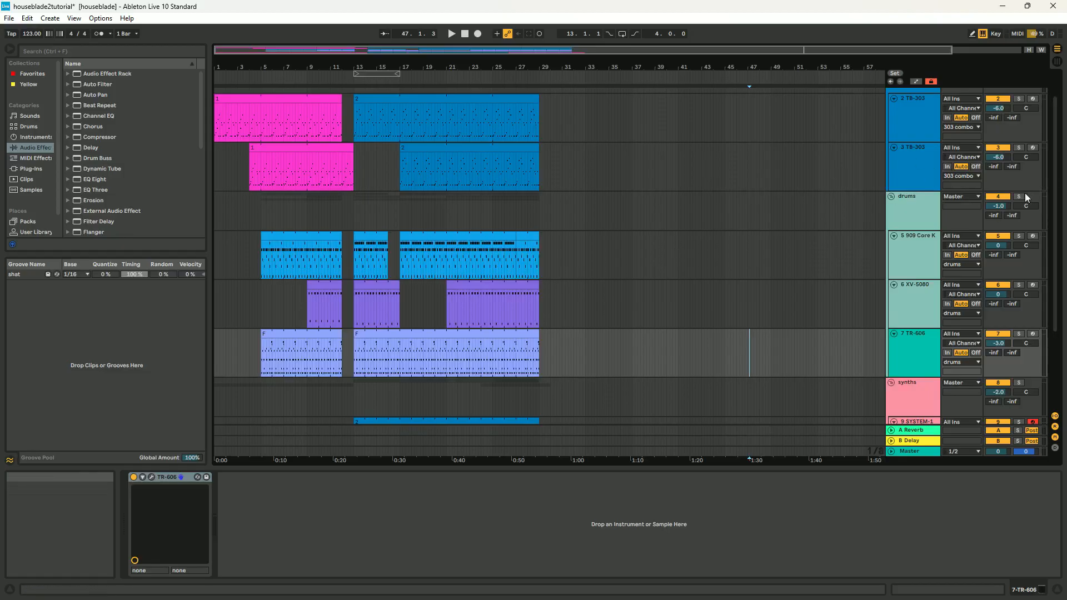
scroll(890, 233, up, 2)
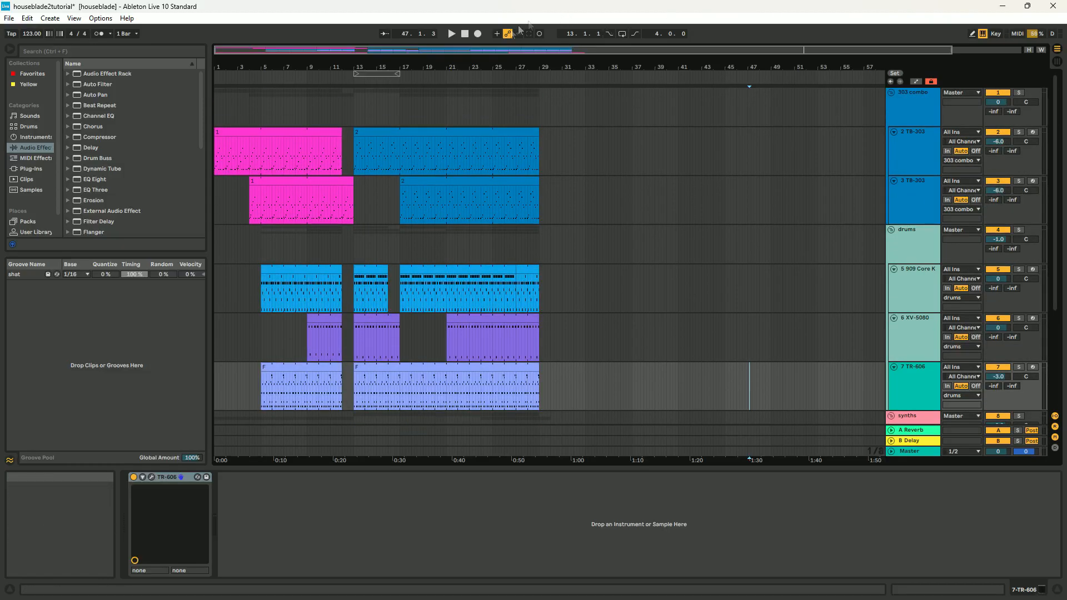
click(281, 80)
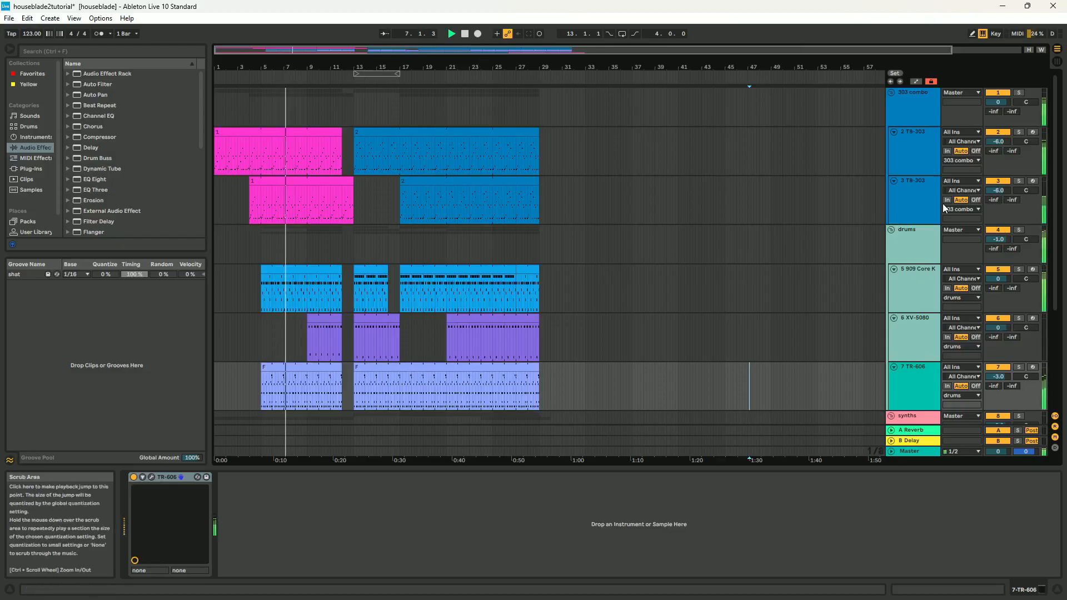
Solo track 3 TB-303 briefly, set its volume to -7 dB, and check the playback levels in the Session View mixer.
click(1019, 181)
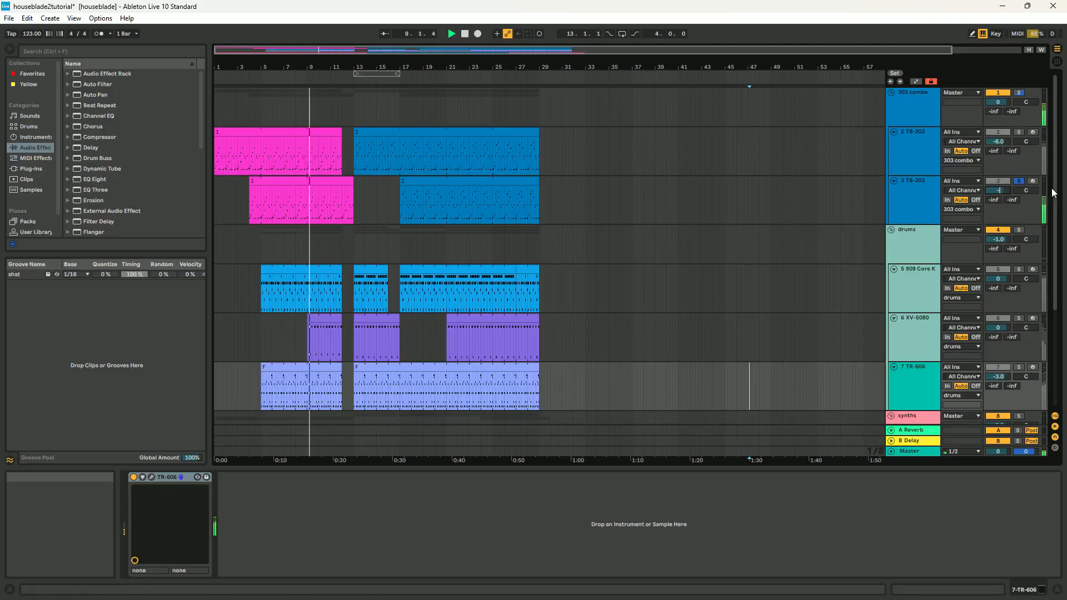
text(-7)
click(768, 199)
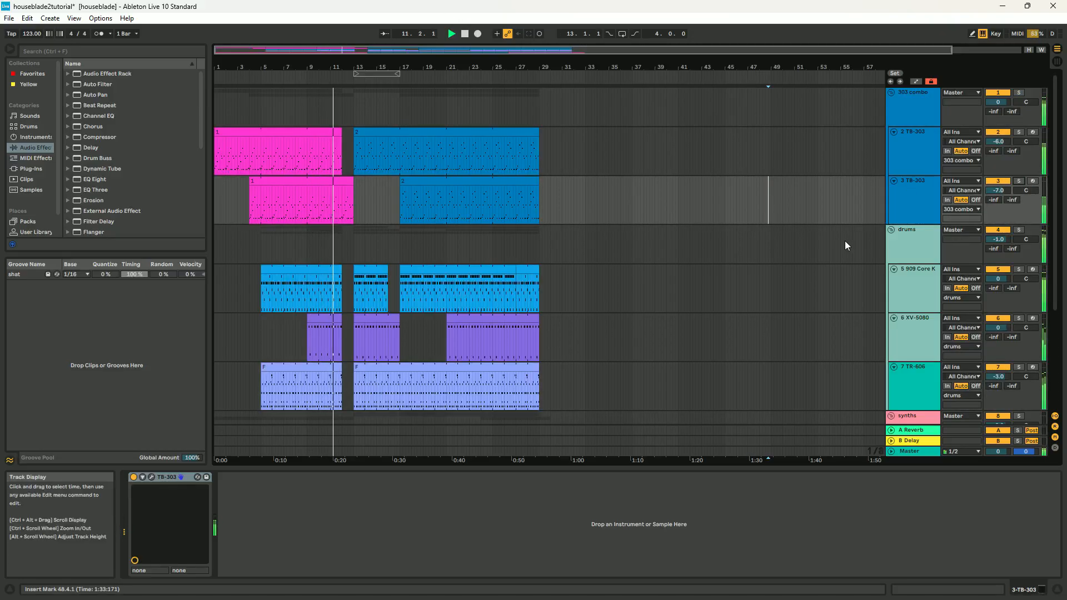
click(1057, 62)
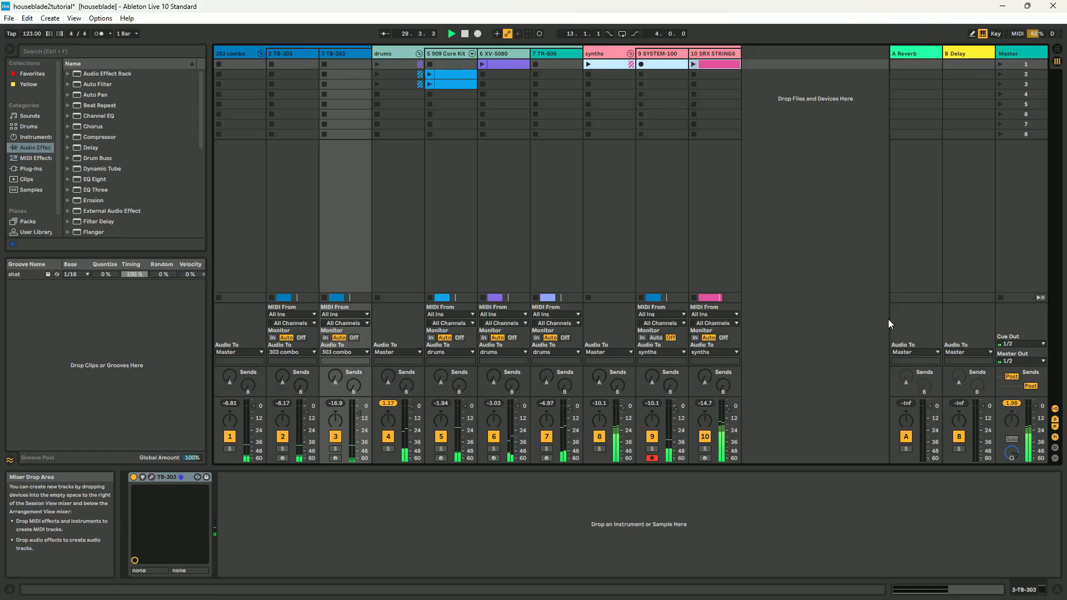
click(463, 34)
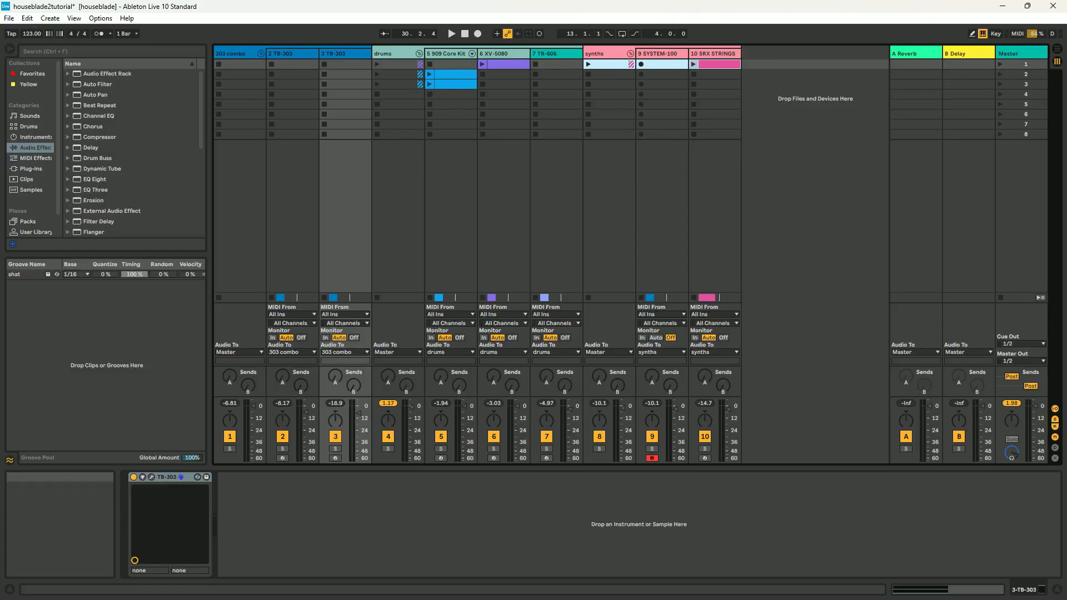
Delete the Limiter from the Master track.
click(1027, 53)
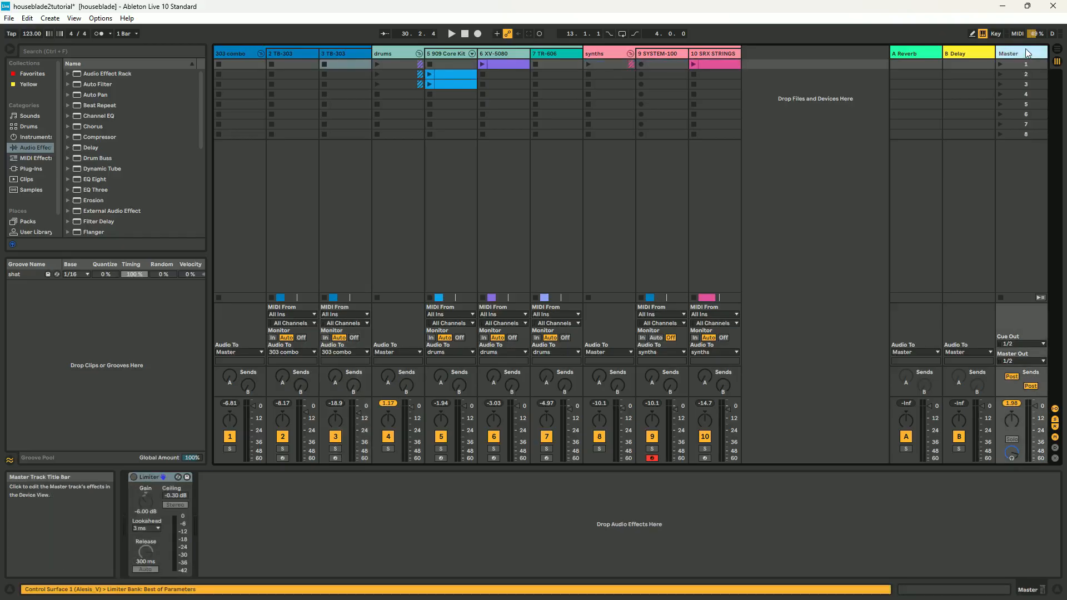
click(140, 477)
click(161, 477)
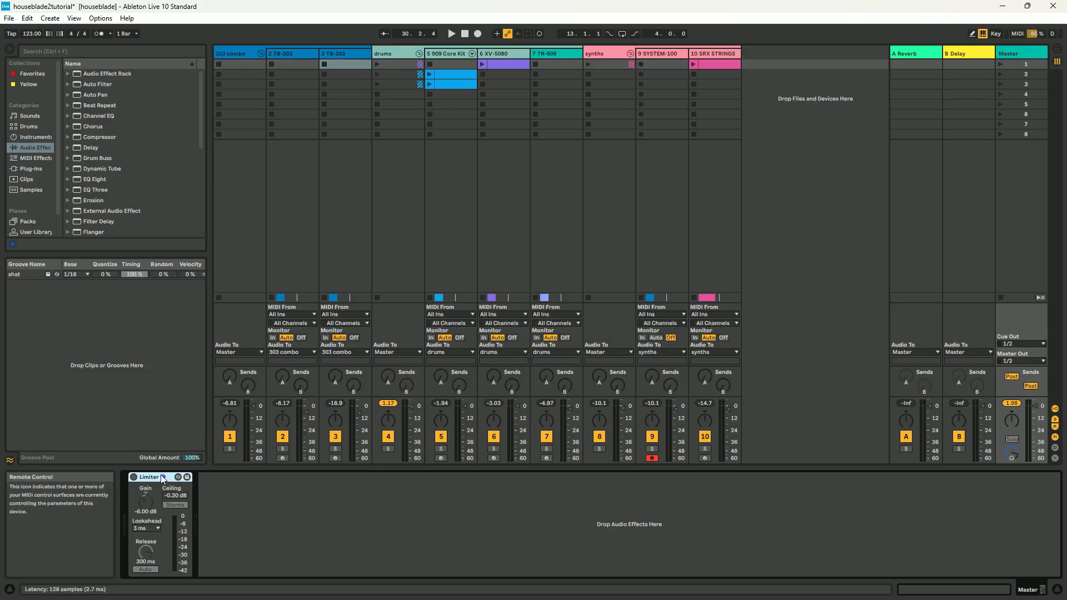
key(Delete)
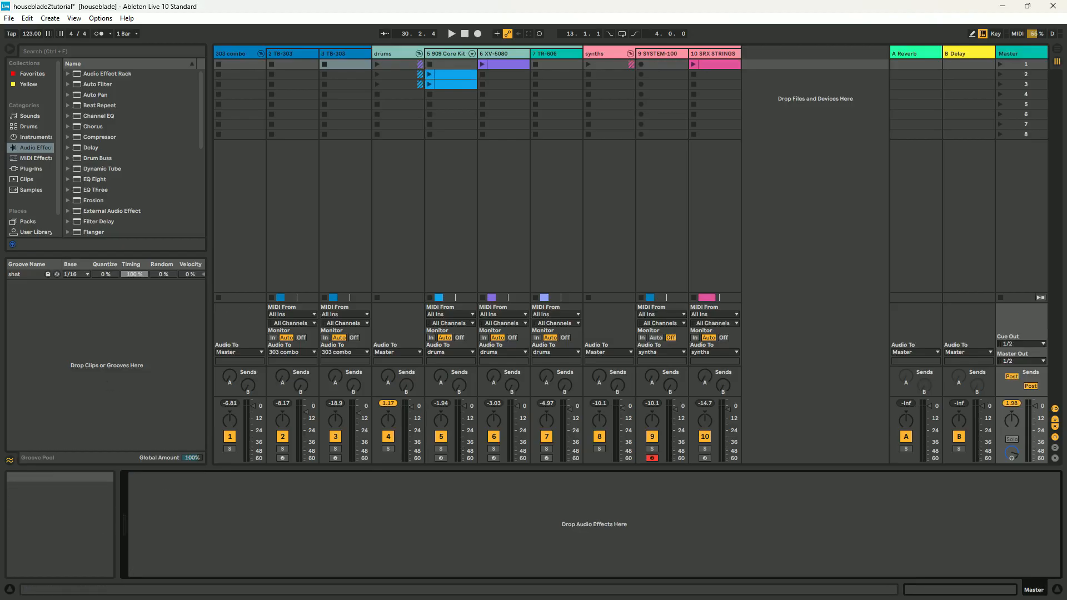
Load the Full Chain Master rack from the Mixing & Mastering audio effect presets onto the Master track.
click(1025, 55)
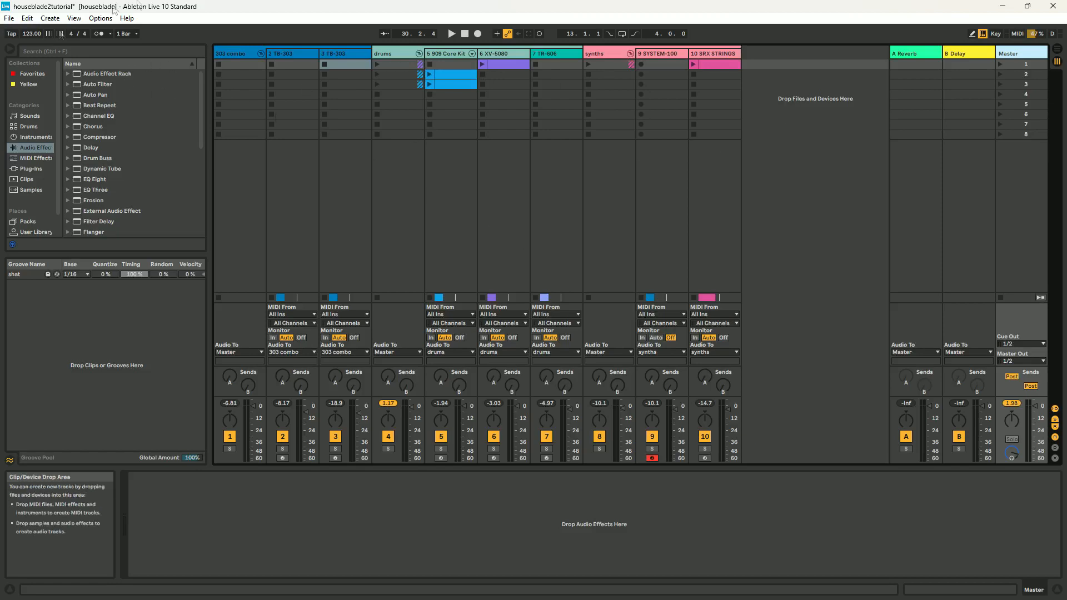
click(67, 73)
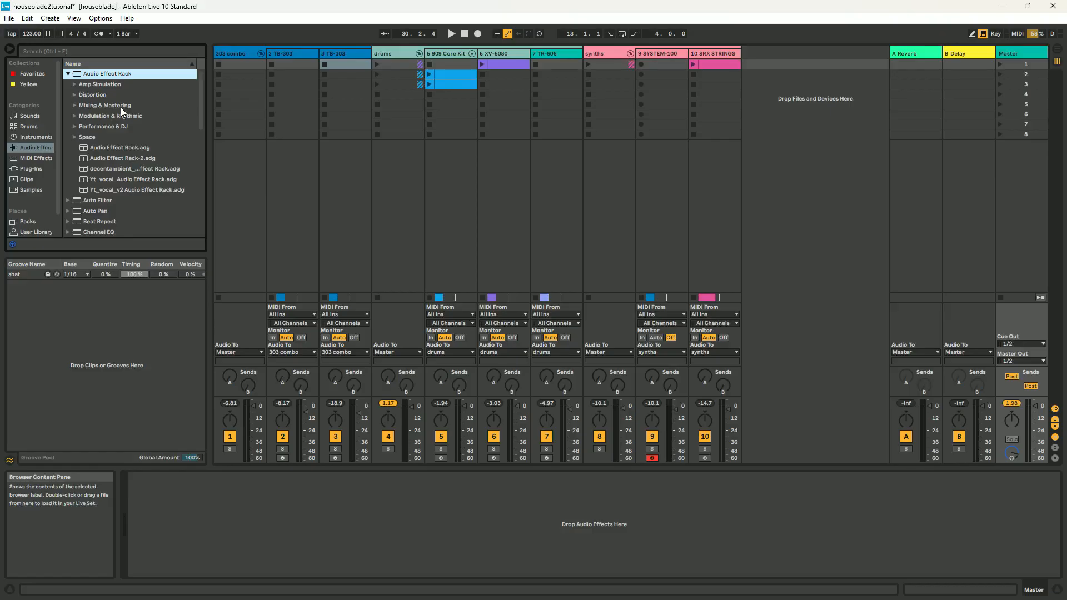
click(75, 104)
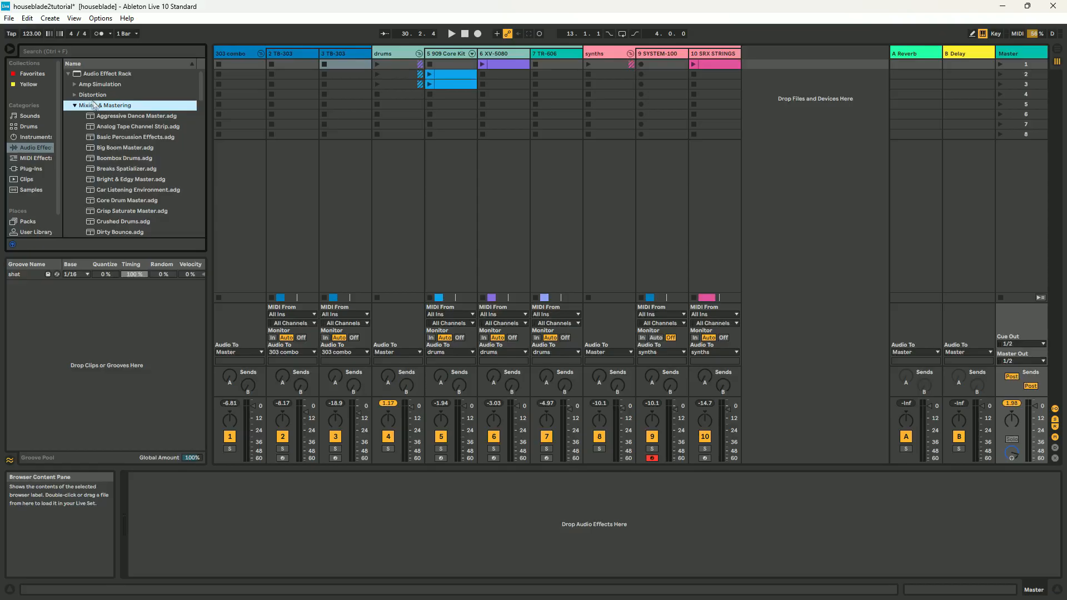
scroll(147, 219, down, 5)
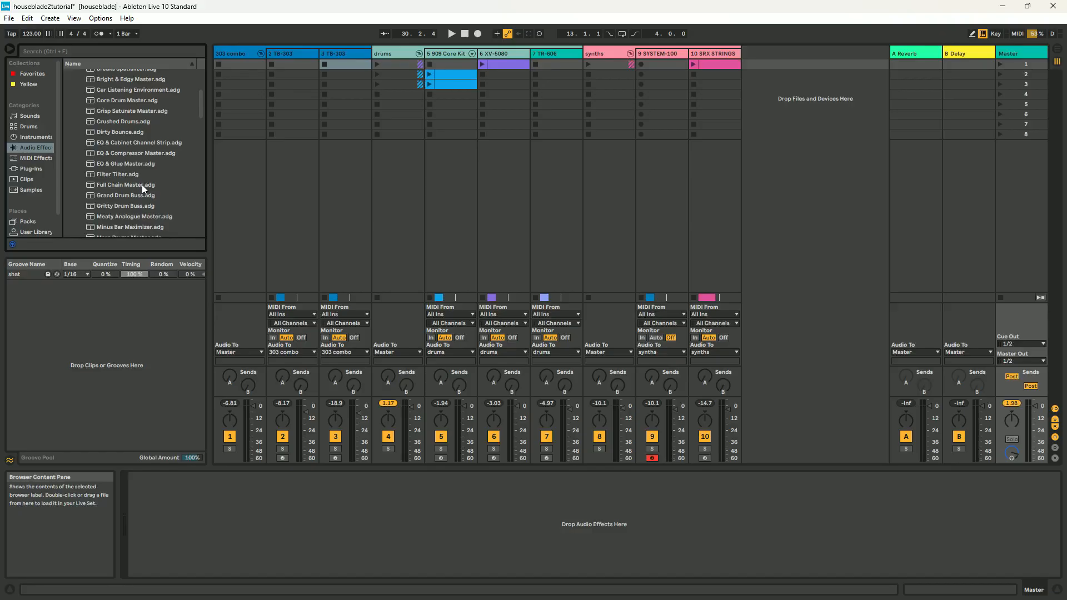
drag(141, 185, 322, 492)
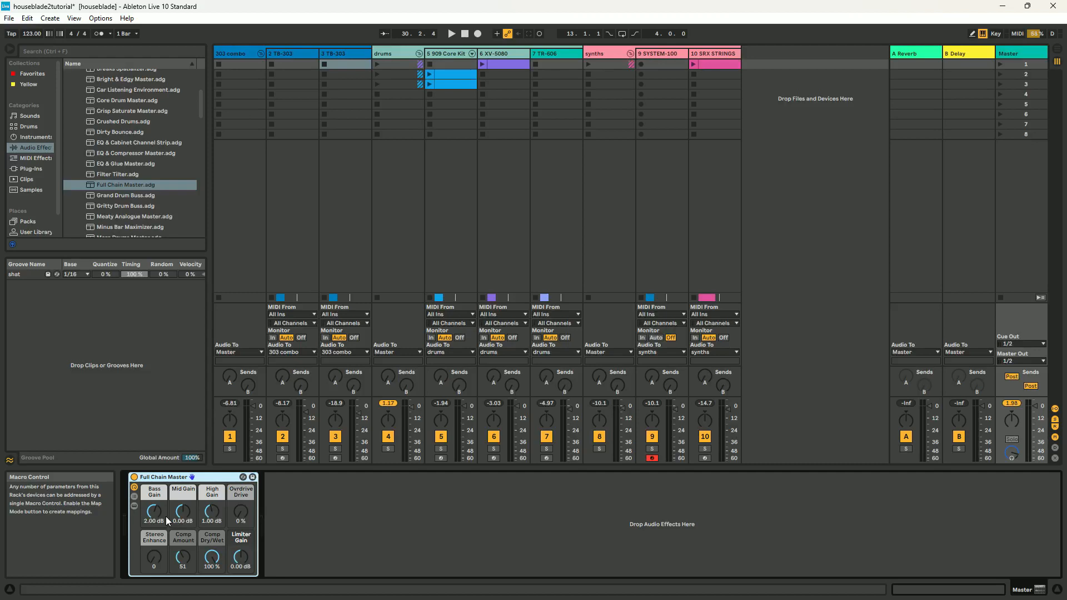
Set the Bass Gain of the Full Chain Master rack to 0 dB.
click(262, 488)
text(0)
click(348, 505)
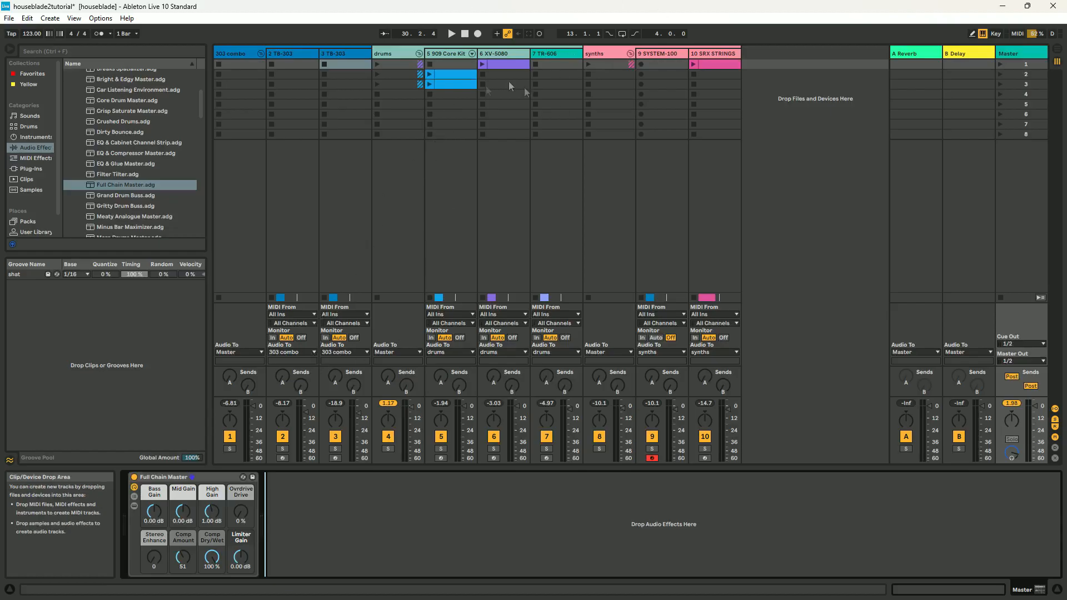
Play the arrangement to check the Master level, stop it, and set the Full Chain Master rack's Stereo Enhance to 30.
click(450, 34)
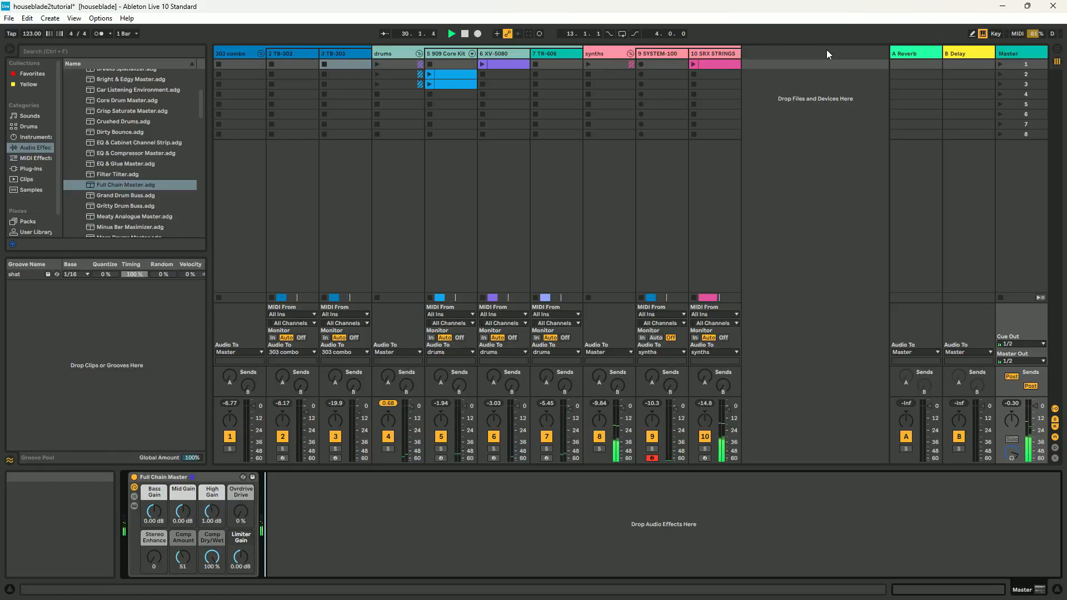
click(466, 35)
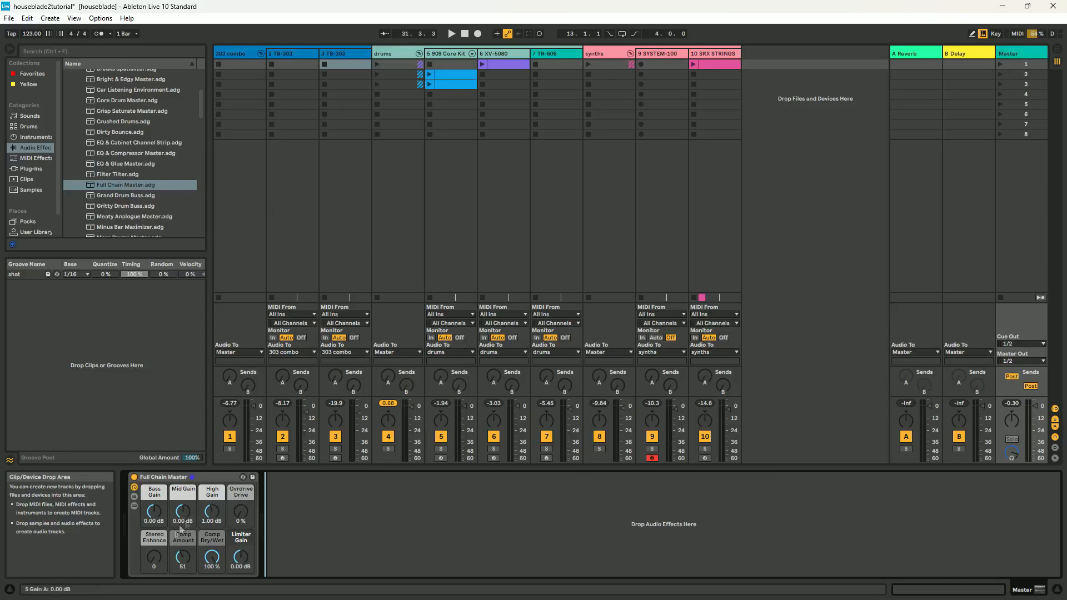
drag(154, 556, 154, 550)
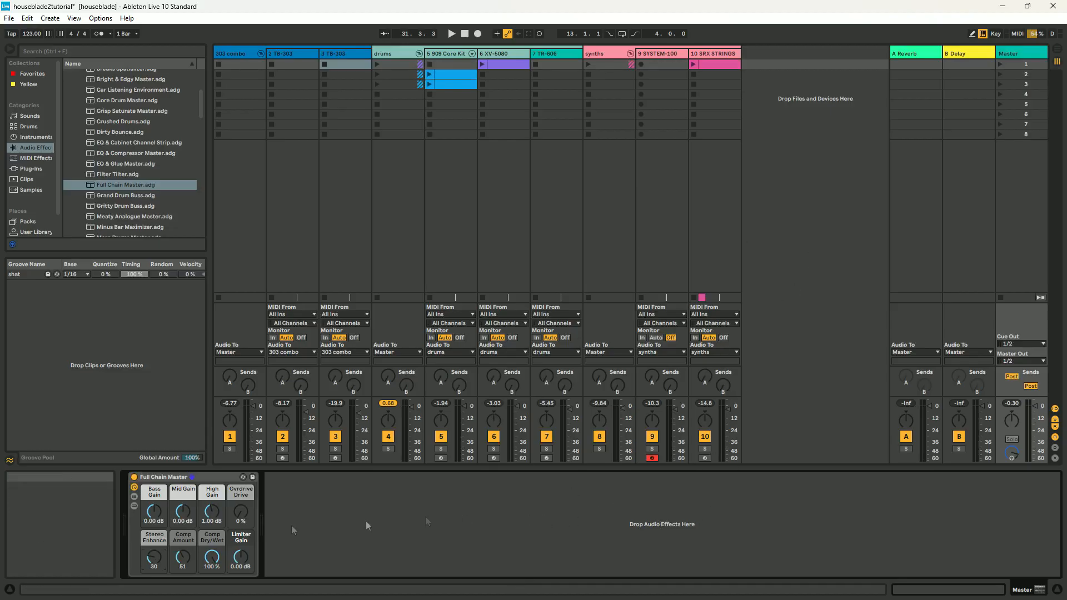
Show the devices inside the Full Chain Master rack, examine the chain from EQ Eight to Spectrum, and hide them again.
click(134, 505)
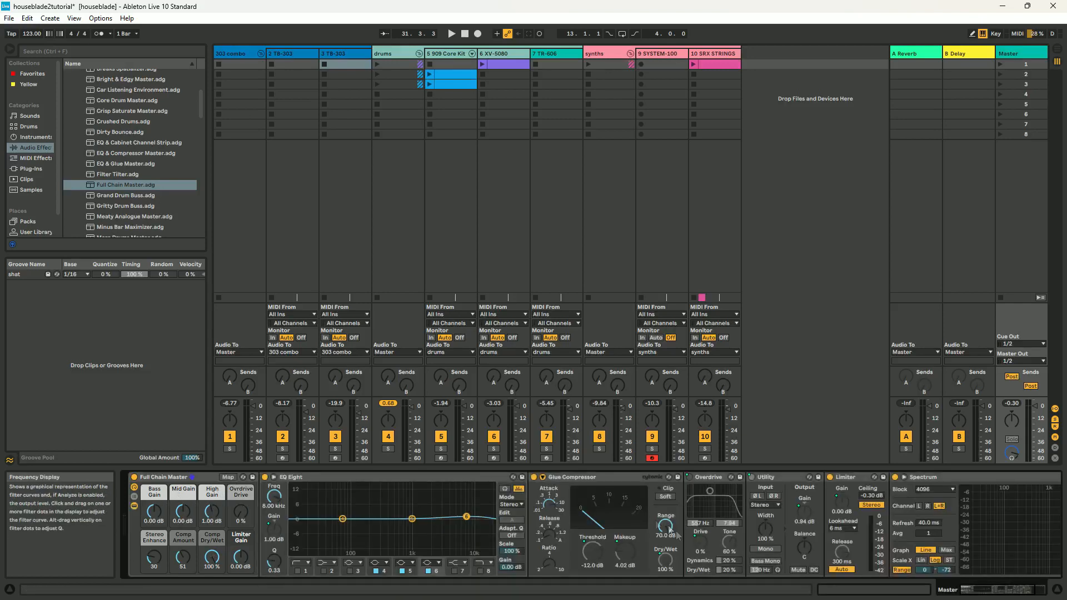
click(865, 592)
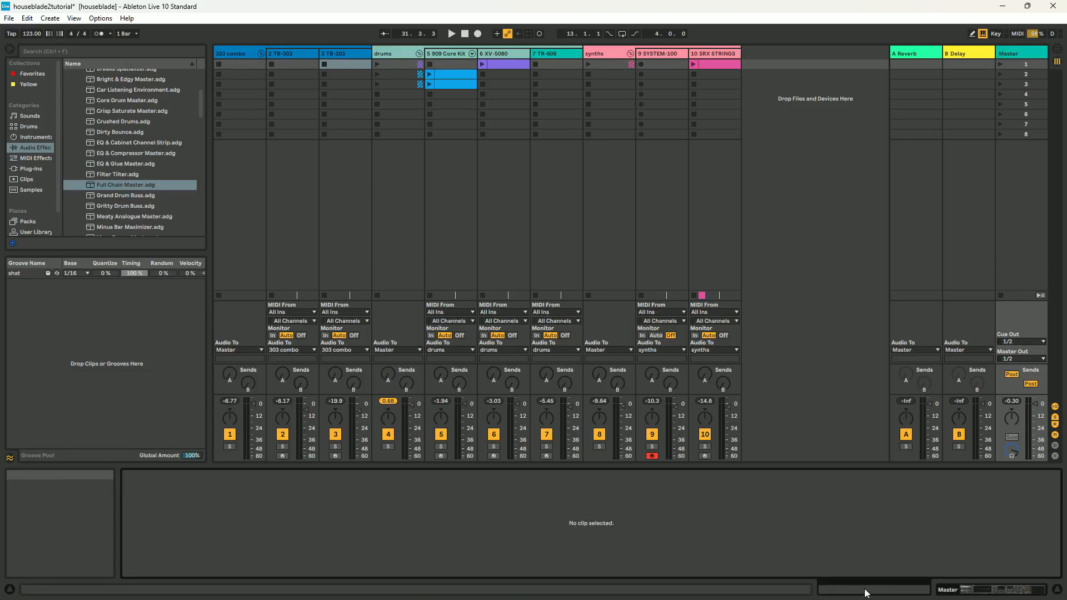
click(949, 590)
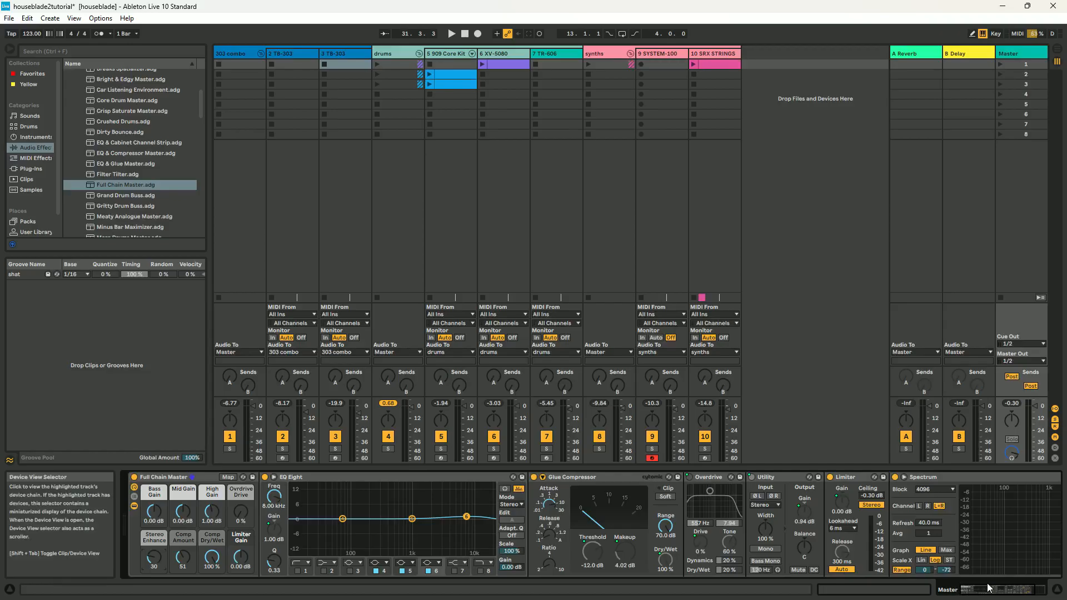
click(754, 477)
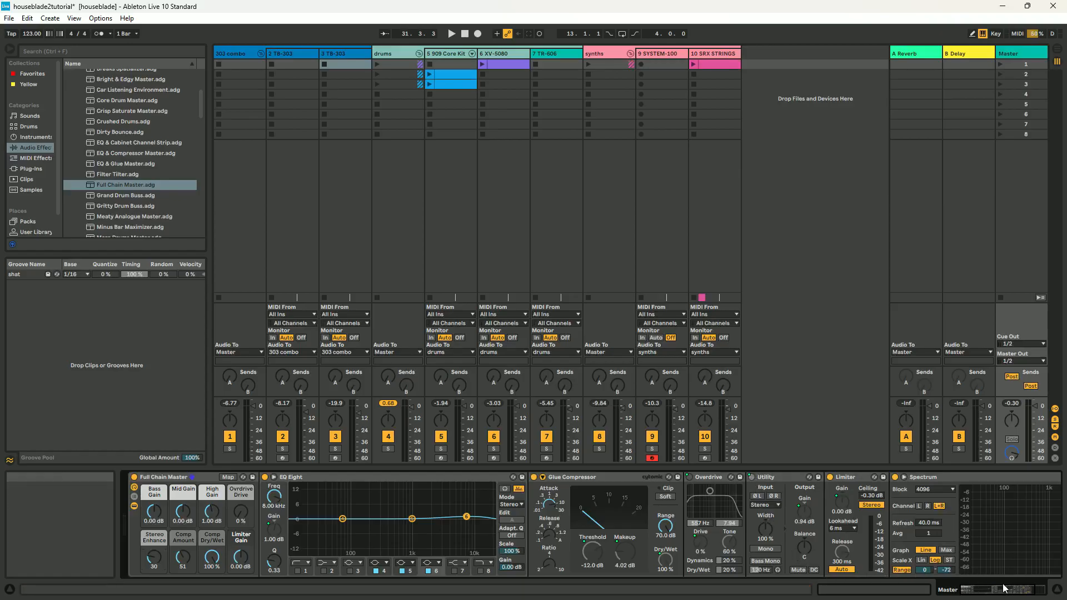
click(1037, 591)
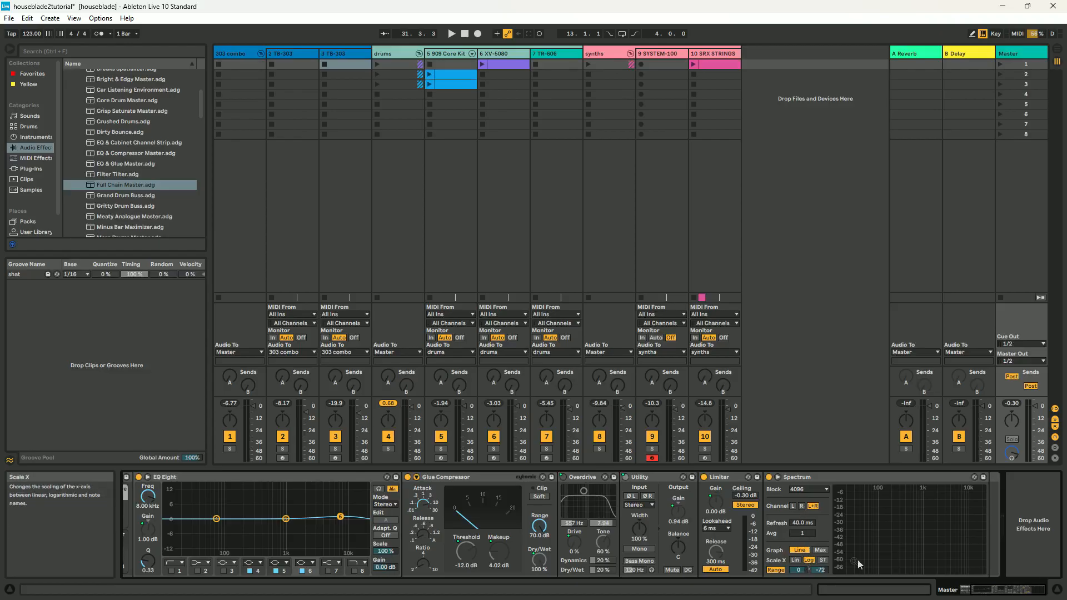
click(988, 588)
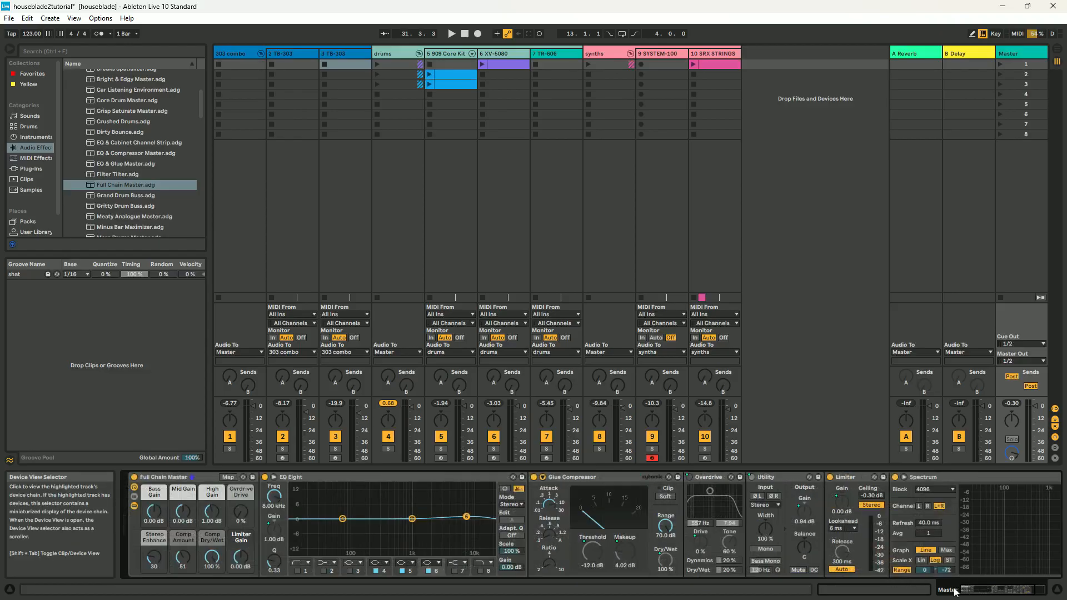
click(134, 506)
Play the arrangement briefly through the Full Chain Master rack, reset its Stereo Enhance to 0, and turn the rack off.
click(450, 34)
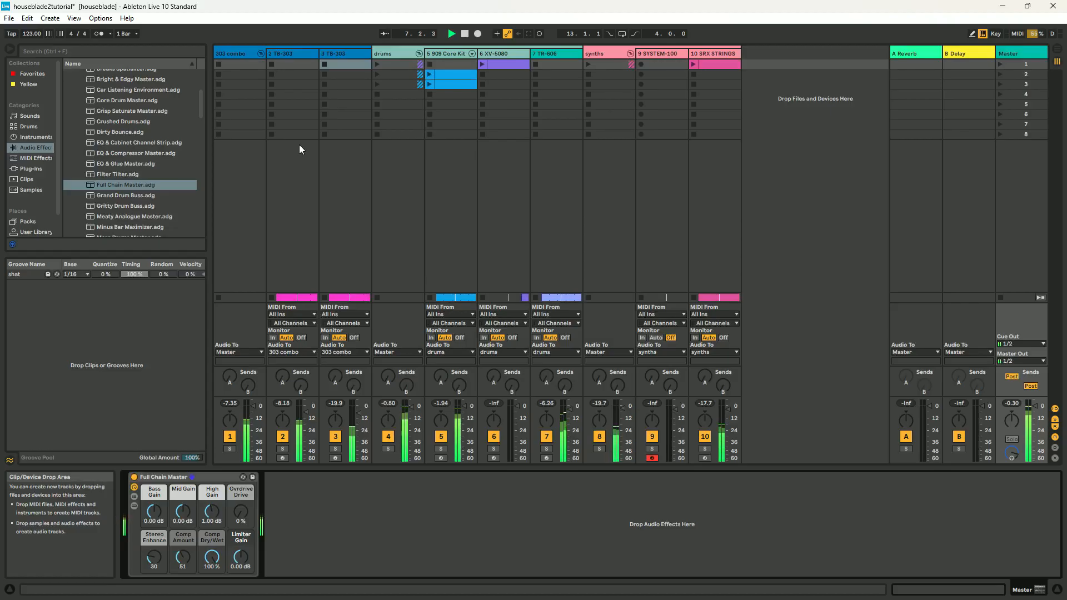
click(464, 34)
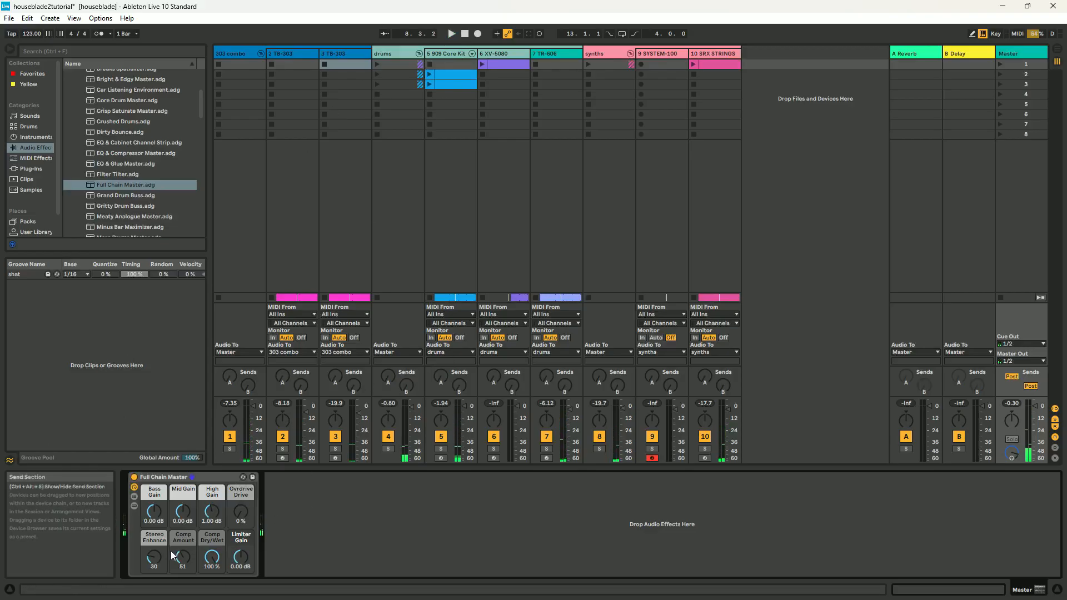
drag(154, 559, 154, 581)
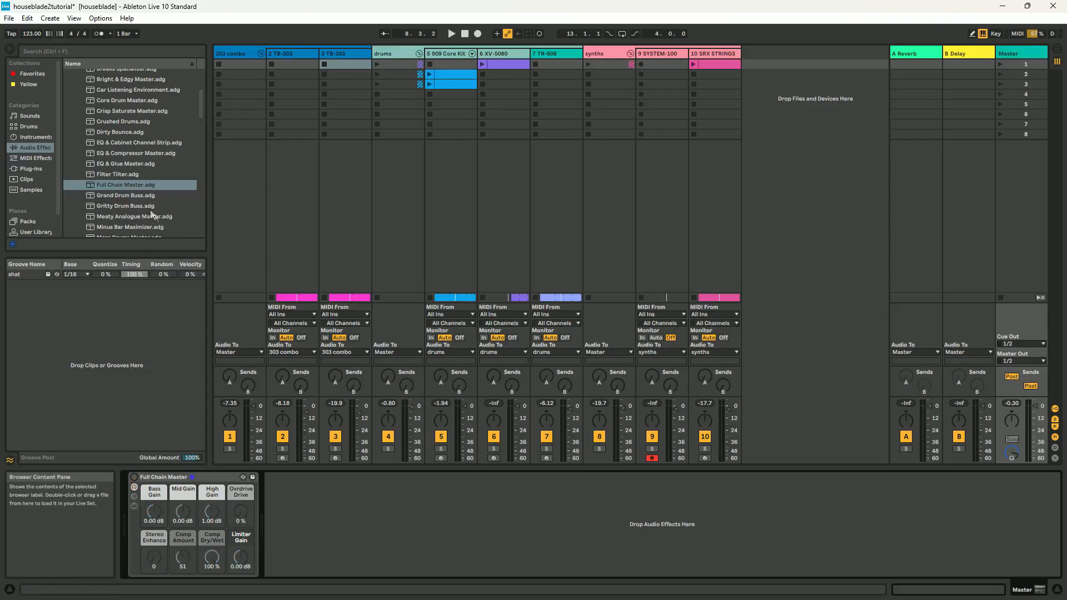
Add the Car Listening Environment rack after Full Chain Master on the Master track.
scroll(165, 226, up, 4)
click(166, 226)
scroll(165, 226, up, 6)
scroll(165, 226, down, 12)
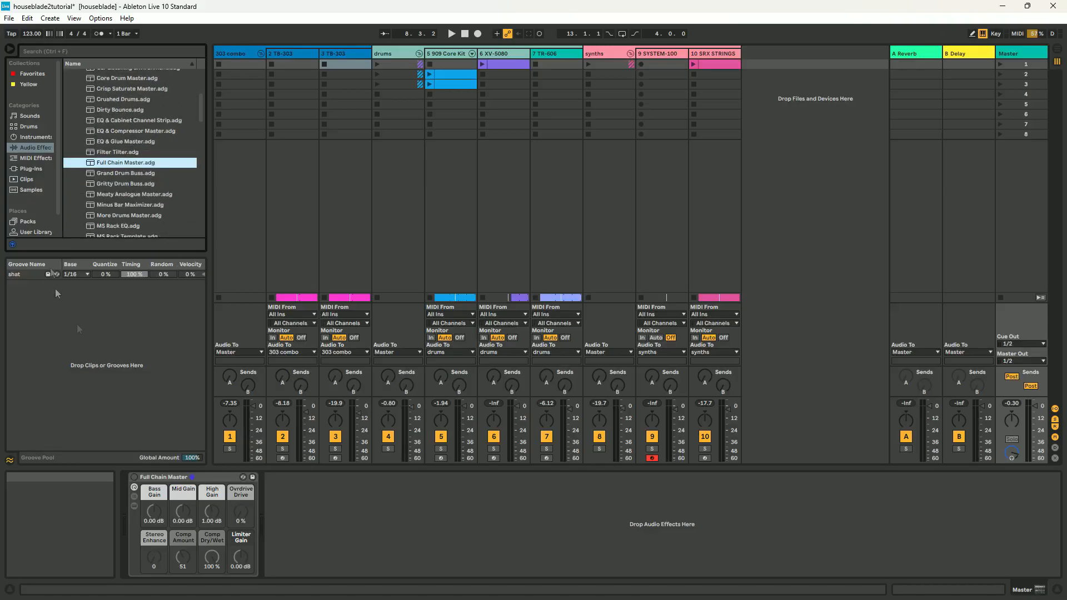
scroll(126, 196, up, 6)
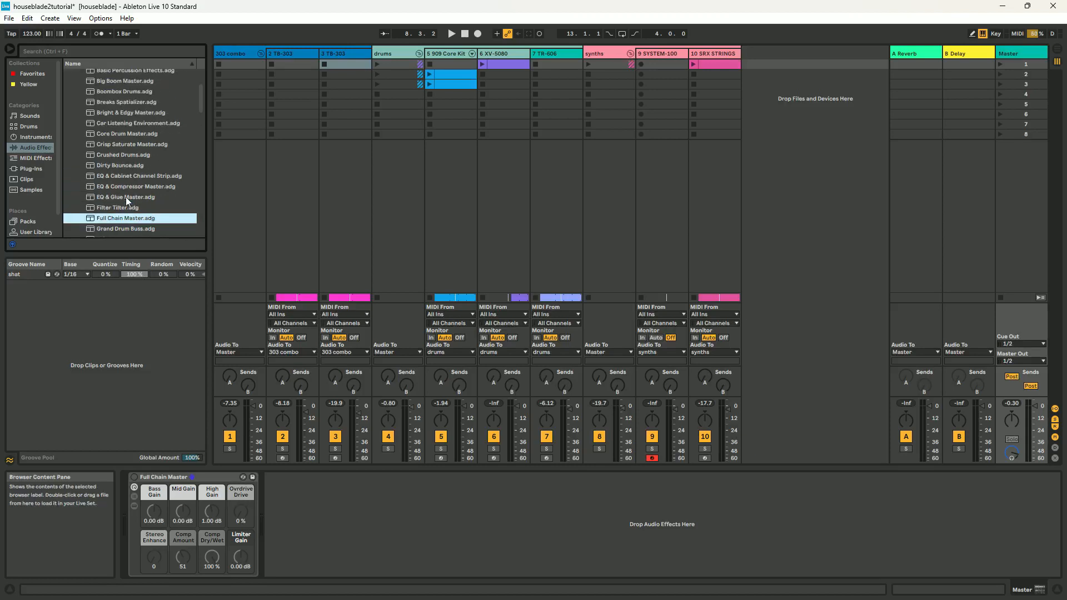
scroll(128, 204, up, 3)
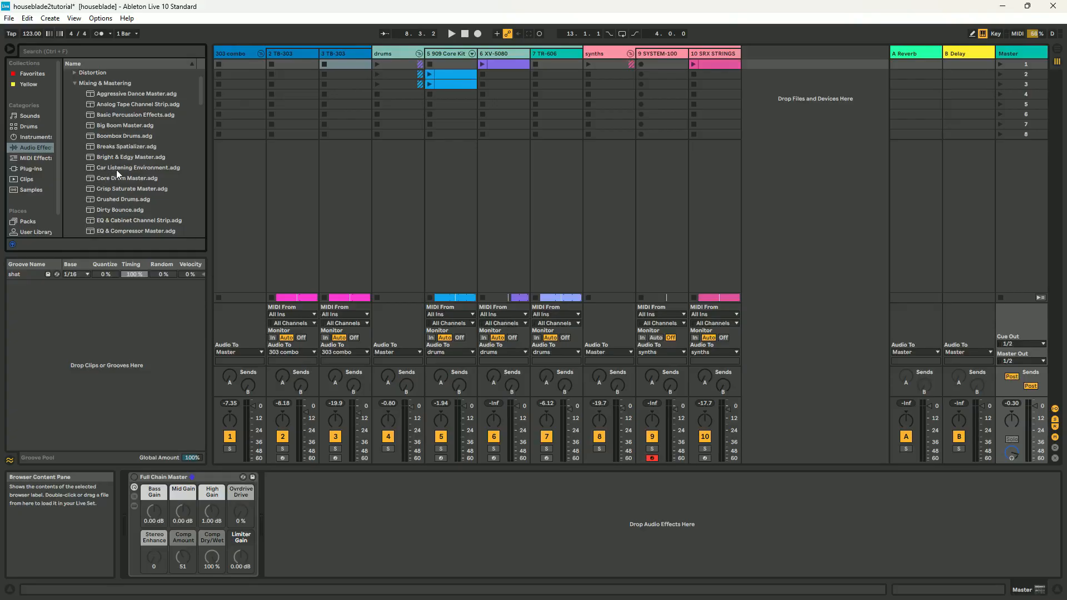
drag(116, 170, 418, 551)
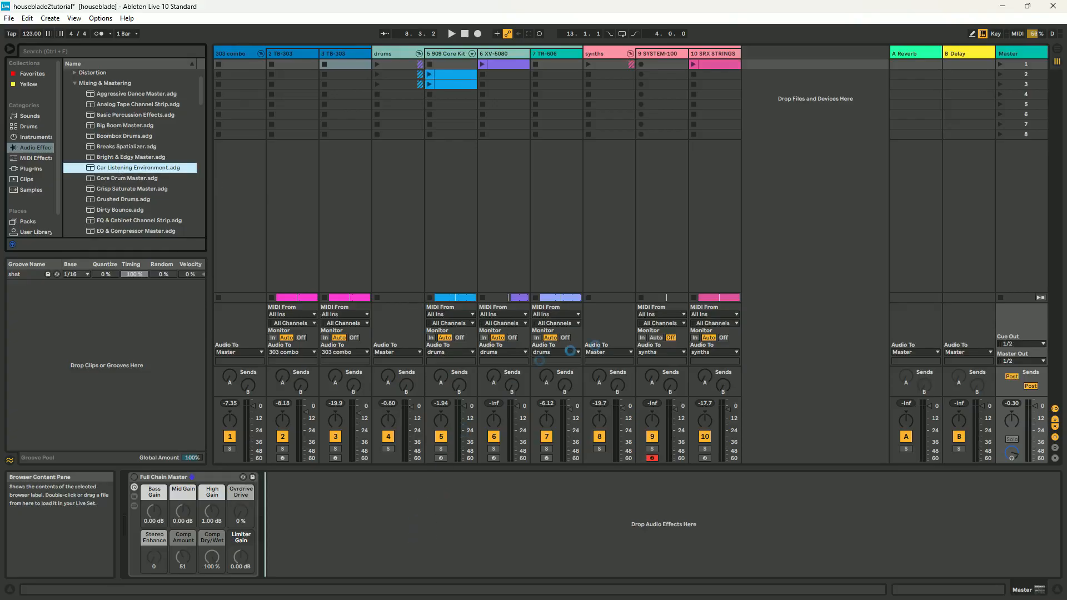
Add the Small Speaker Master rack after Car Listening Environment on the Master track.
scroll(128, 195, down, 4)
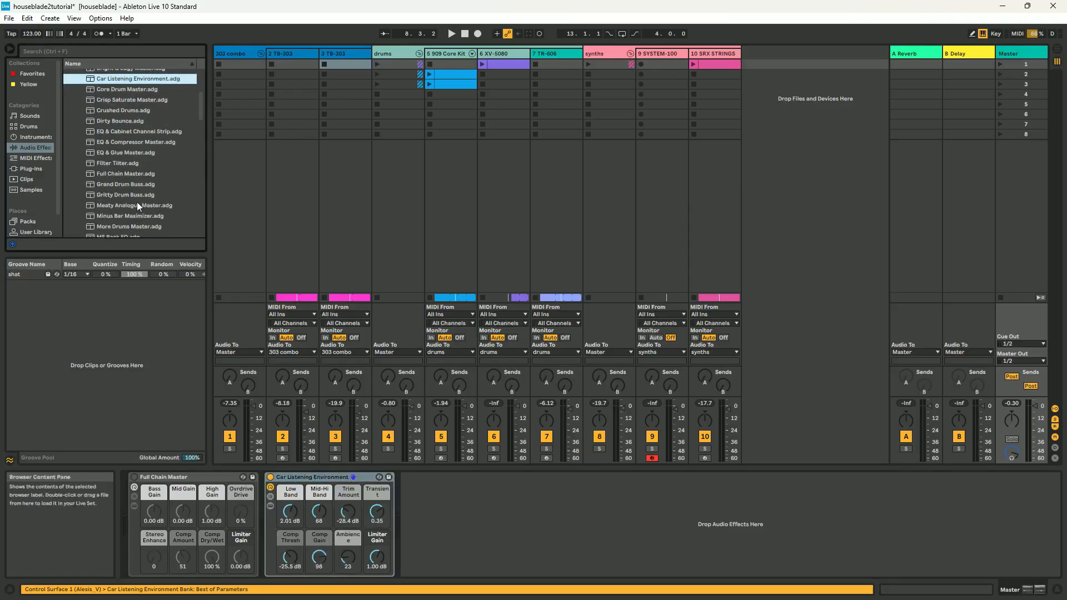
scroll(139, 204, down, 3)
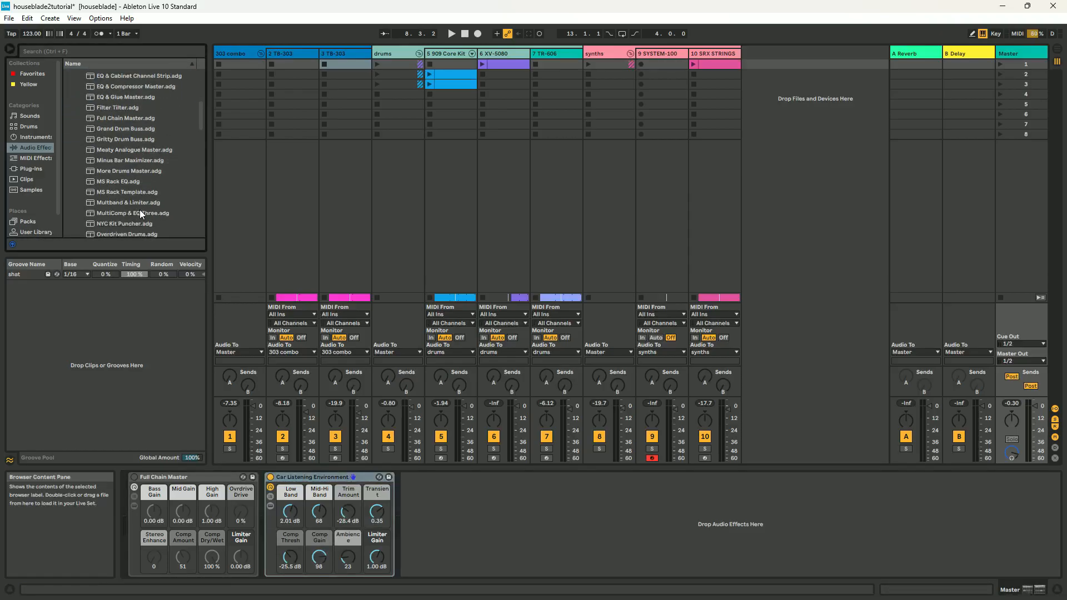
scroll(139, 211, down, 4)
scroll(140, 213, down, 1)
drag(139, 208, 513, 526)
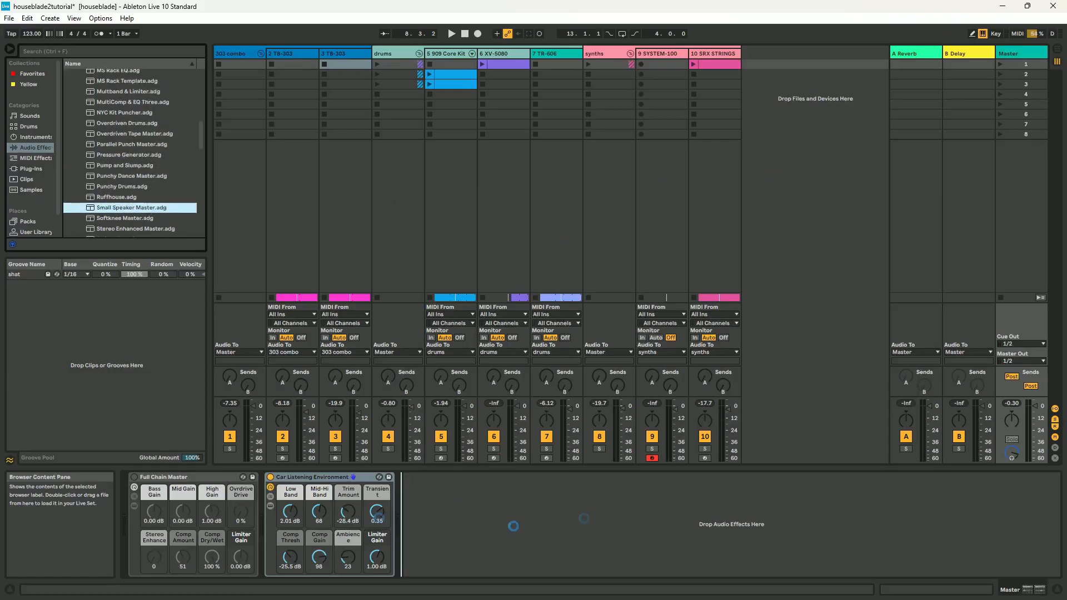
scroll(148, 179, down, 2)
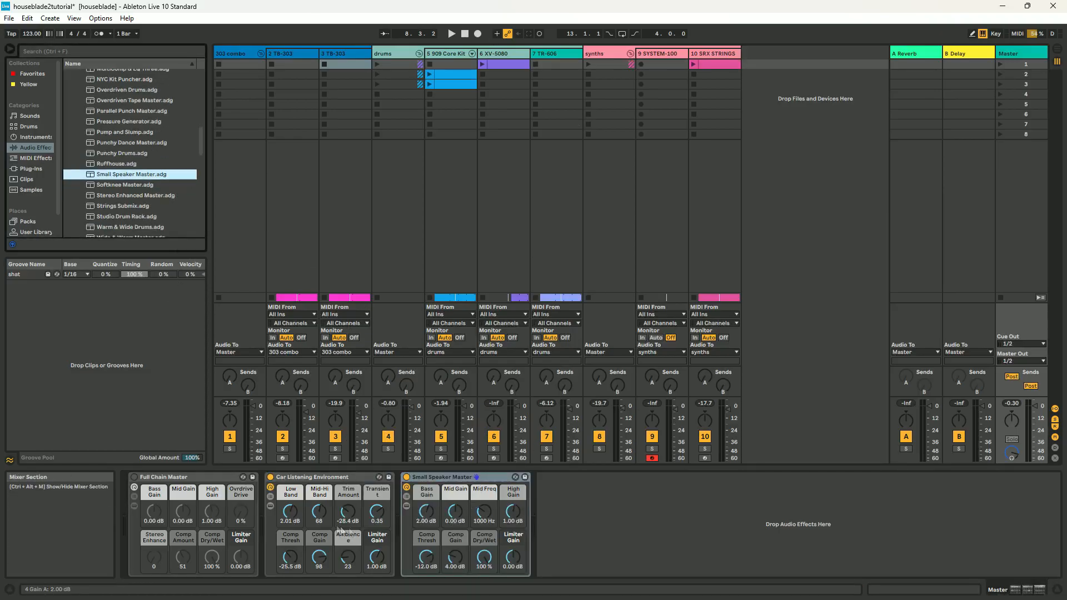
Set Car Listening Environment's Low Band and Small Speaker Master's Bass Gain to 0 dB.
click(298, 521)
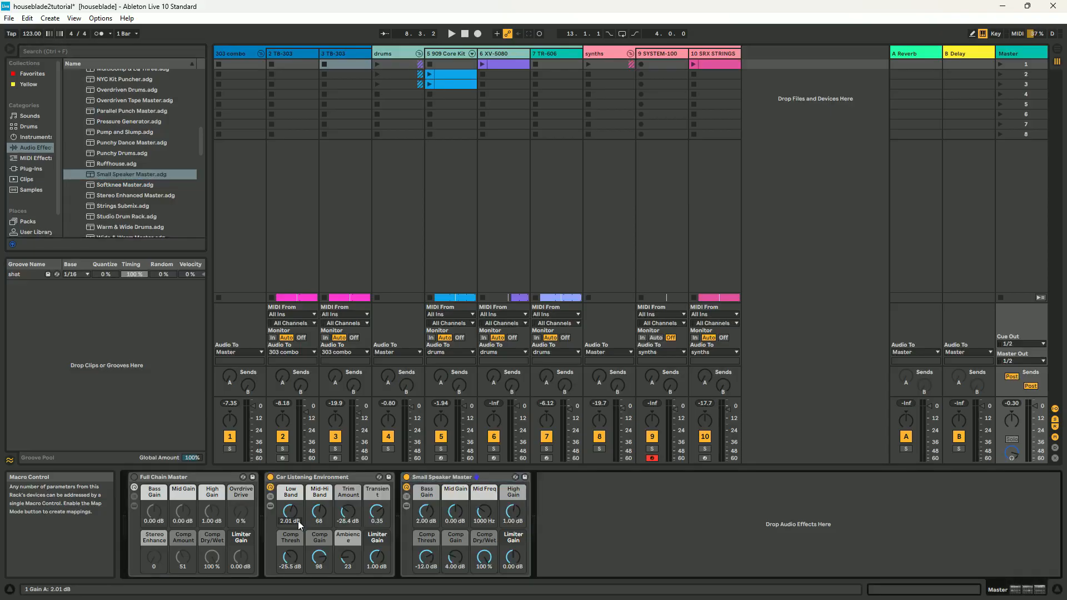
text(0)
click(434, 523)
text(0)
key(Return)
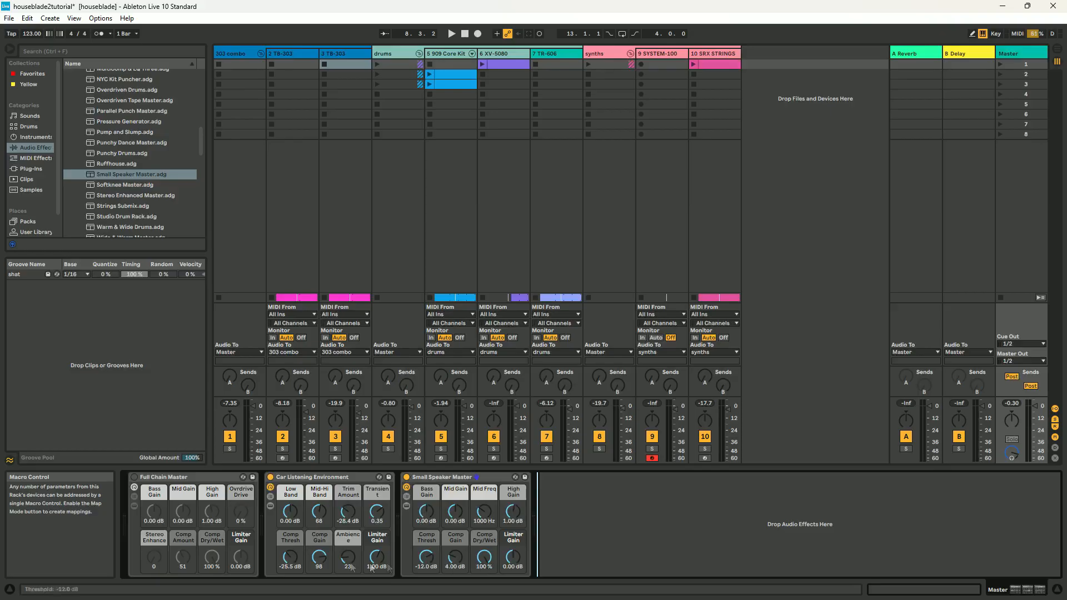
Set Small Speaker Master's Comp Dry/Wet to 0% and Car Listening Environment's Ambience to 0, and audition the arrangement through them.
drag(484, 557, 484, 589)
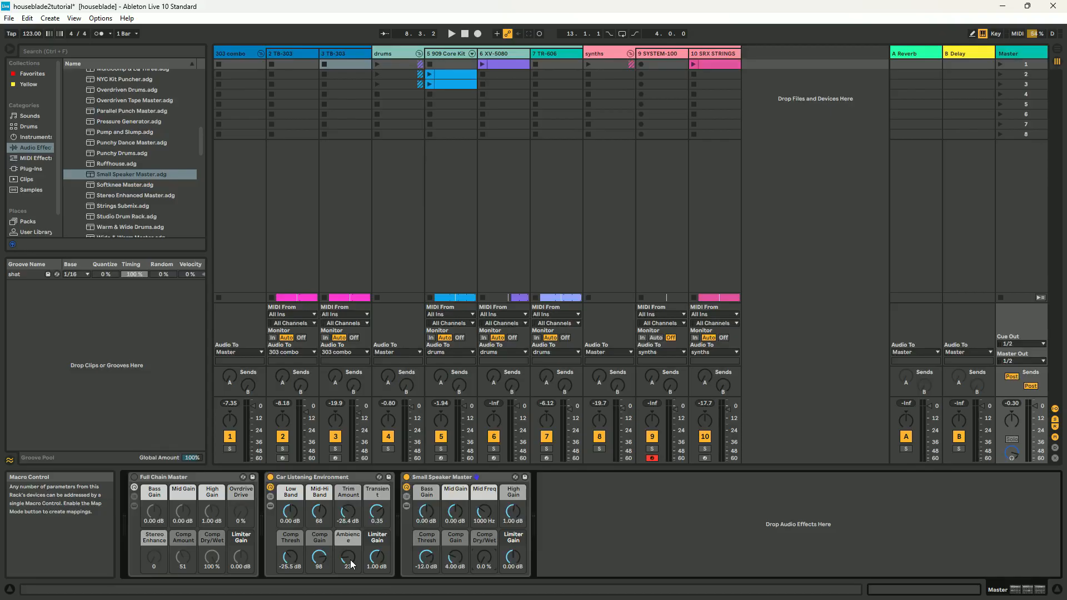
drag(350, 559, 350, 583)
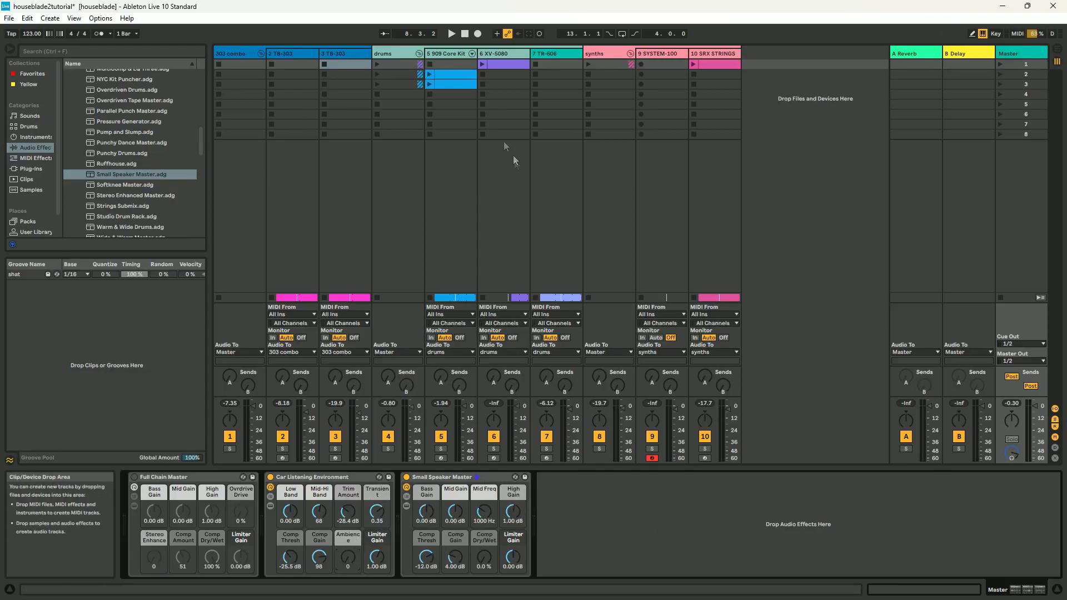
click(452, 33)
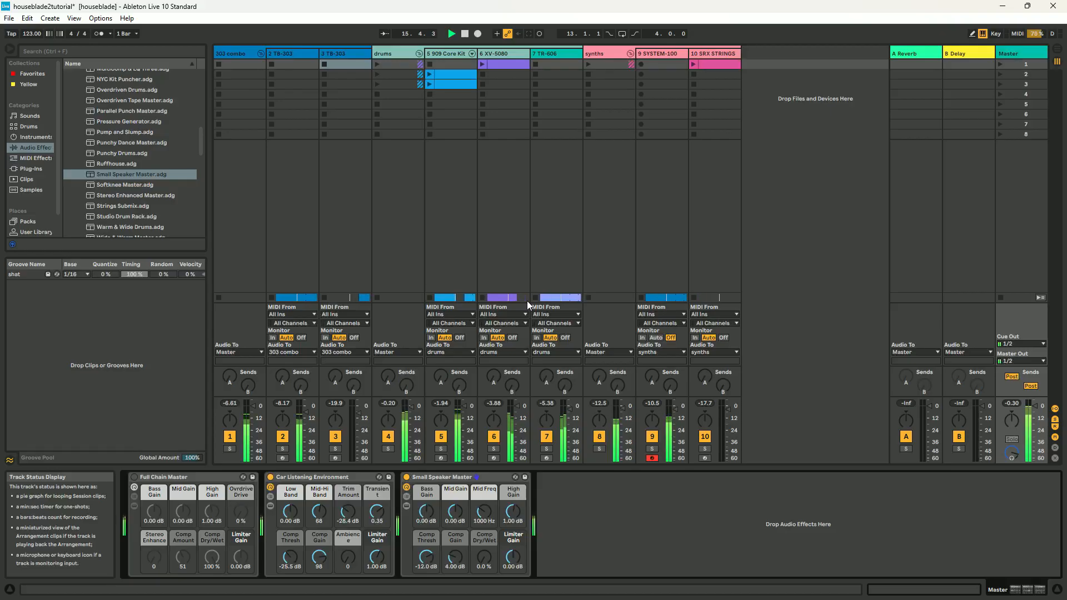
click(135, 478)
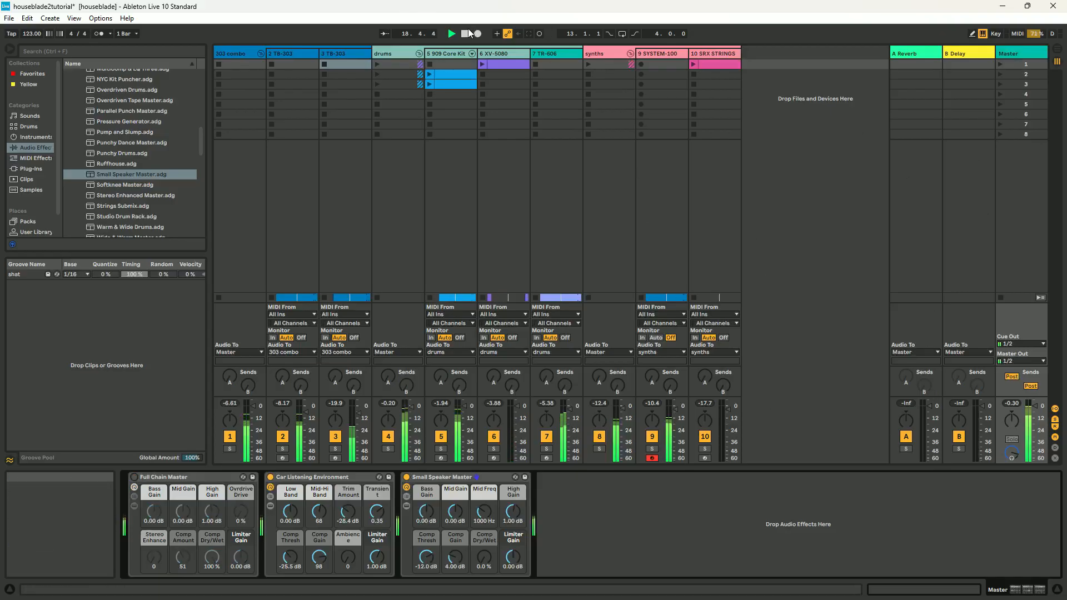
click(465, 33)
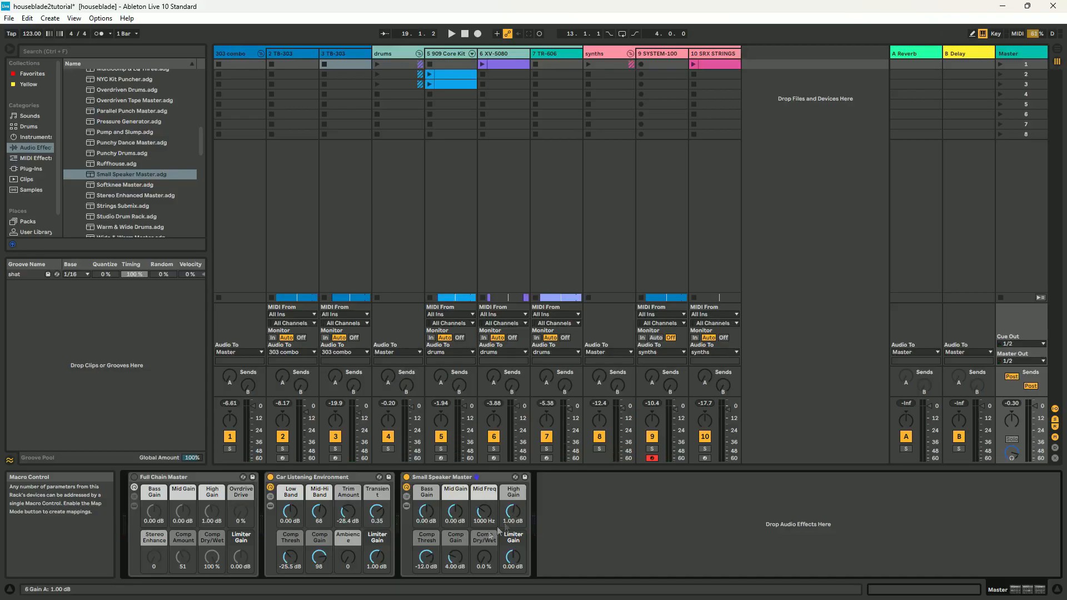
Delete the Car Listening Environment and Small Speaker Master racks from the Master track.
click(359, 479)
key(Delete)
key(Delete)
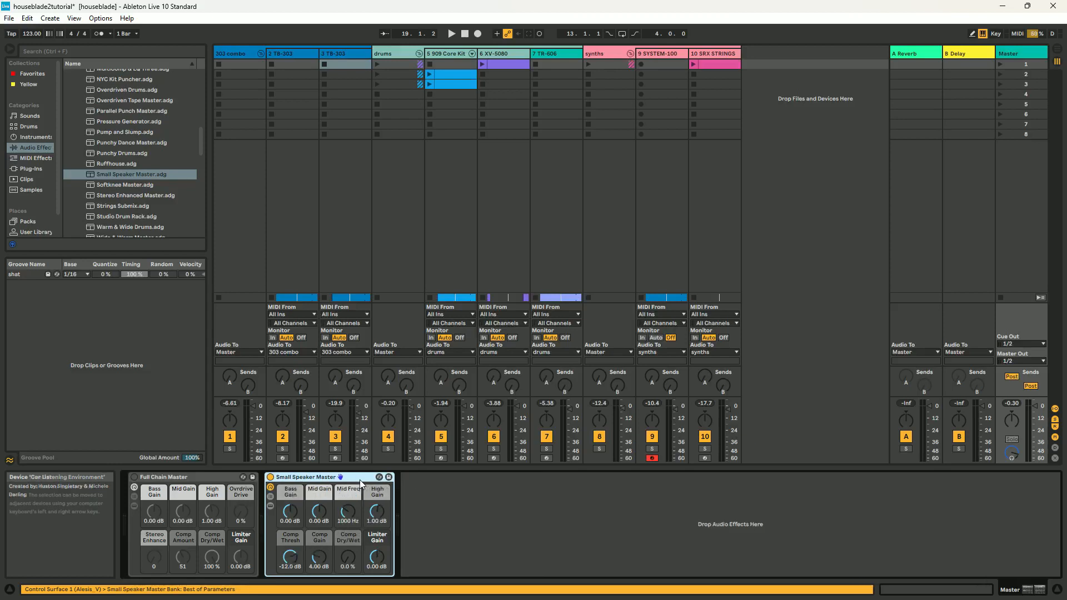
Add the Aggressive Dance Master rack after Full Chain Master on the Master track.
scroll(196, 209, up, 15)
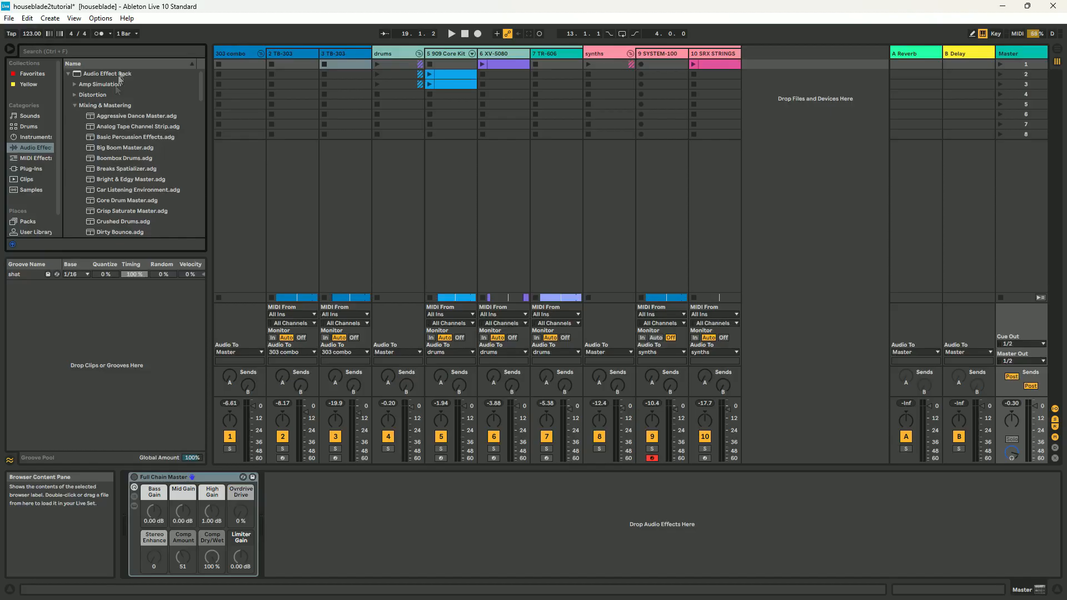
click(119, 115)
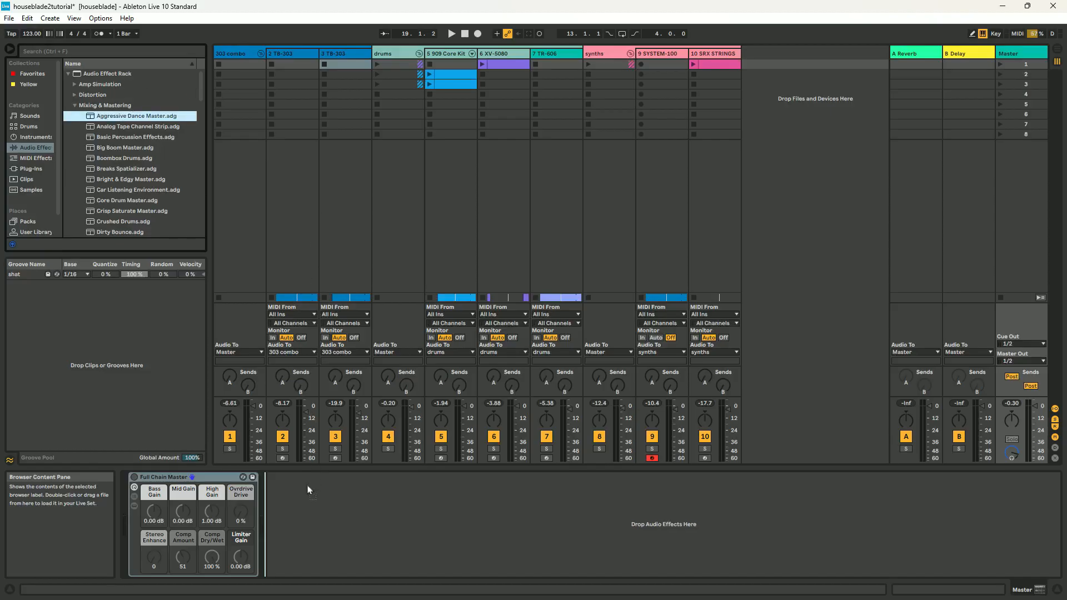
key(Return)
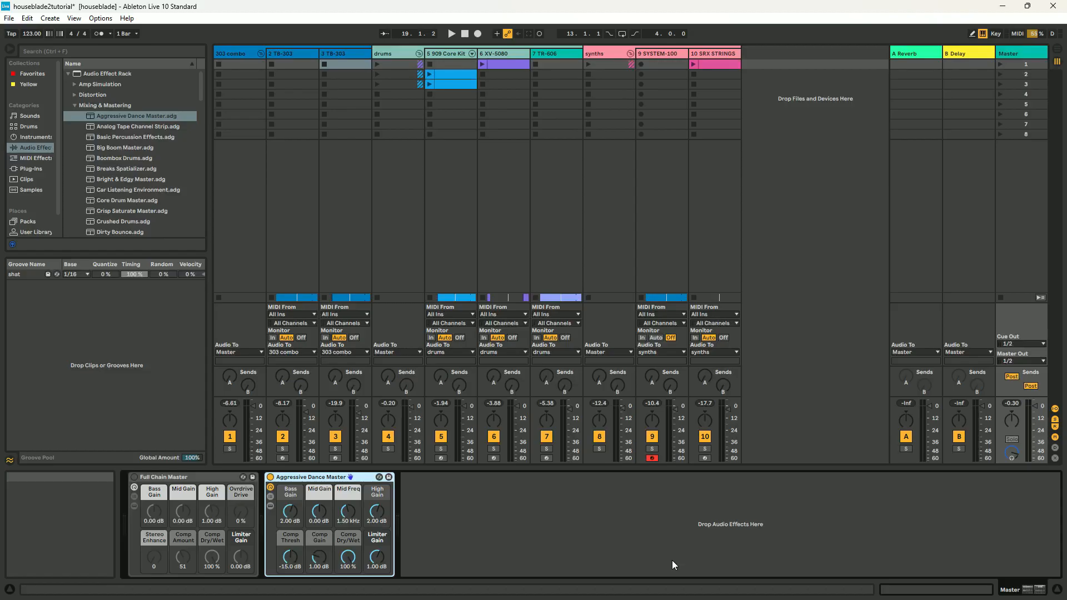
Play the arrangement from the start through the Aggressive Dance Master rack and stop after several bars.
click(449, 32)
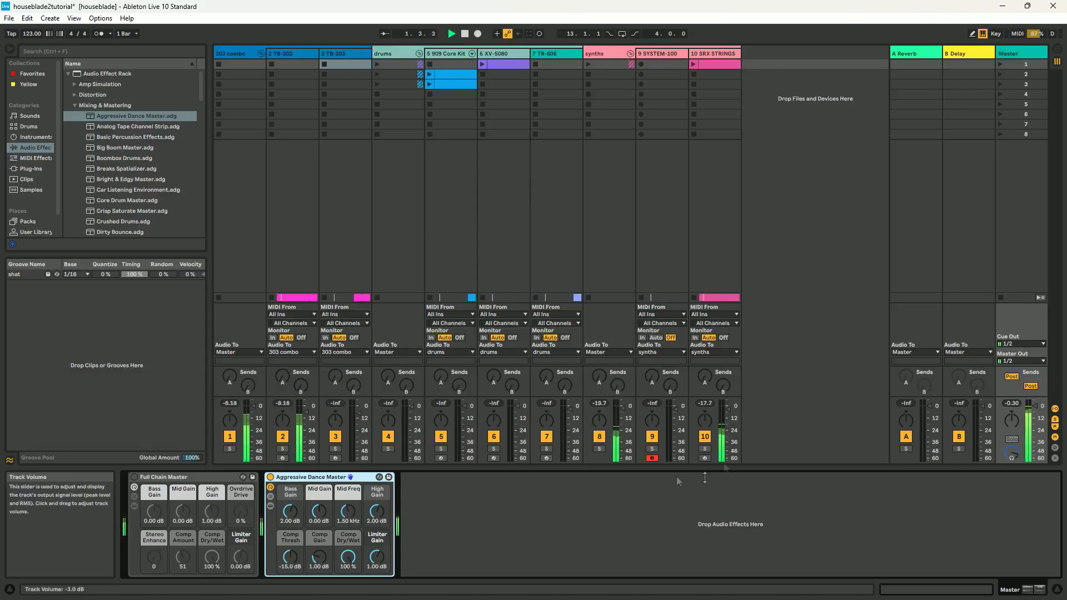
click(596, 521)
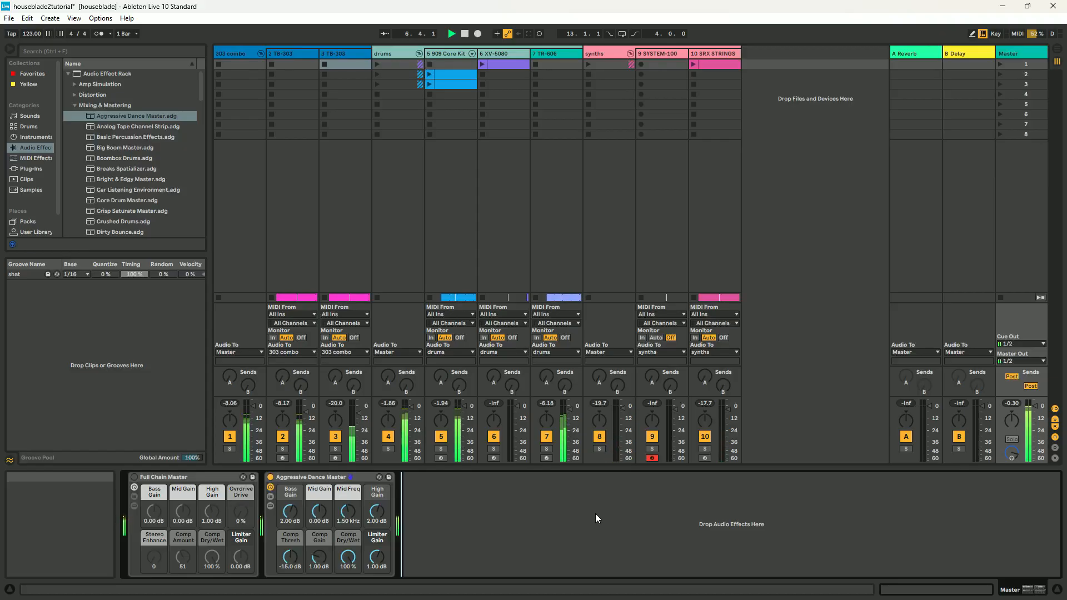
key(space)
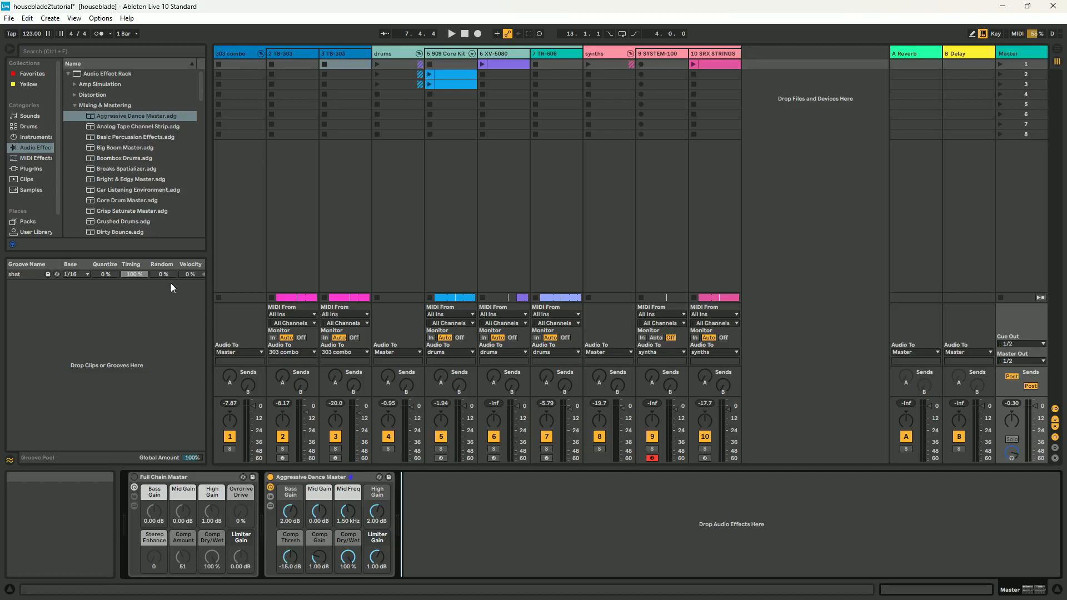
Delete the Aggressive Dance Master and Full Chain Master racks, leaving the Master track without effects.
click(331, 476)
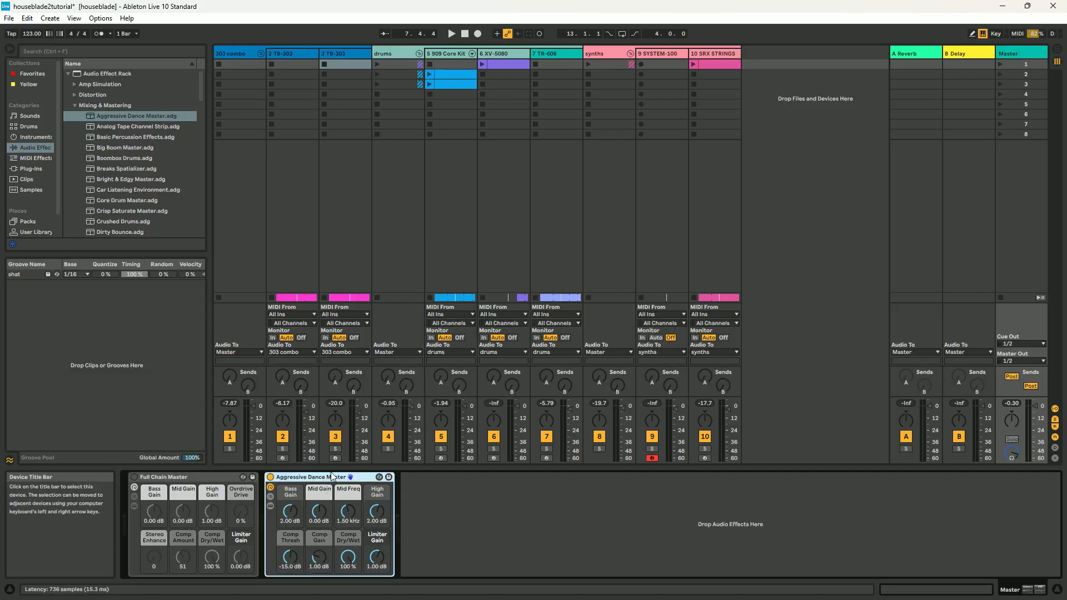
key(Delete)
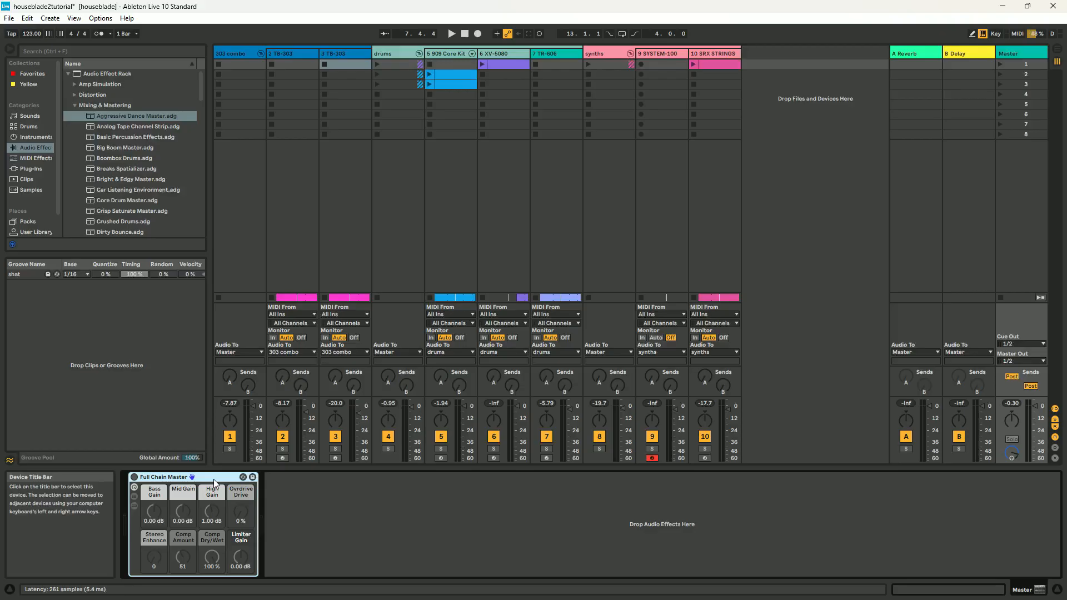
key(Delete)
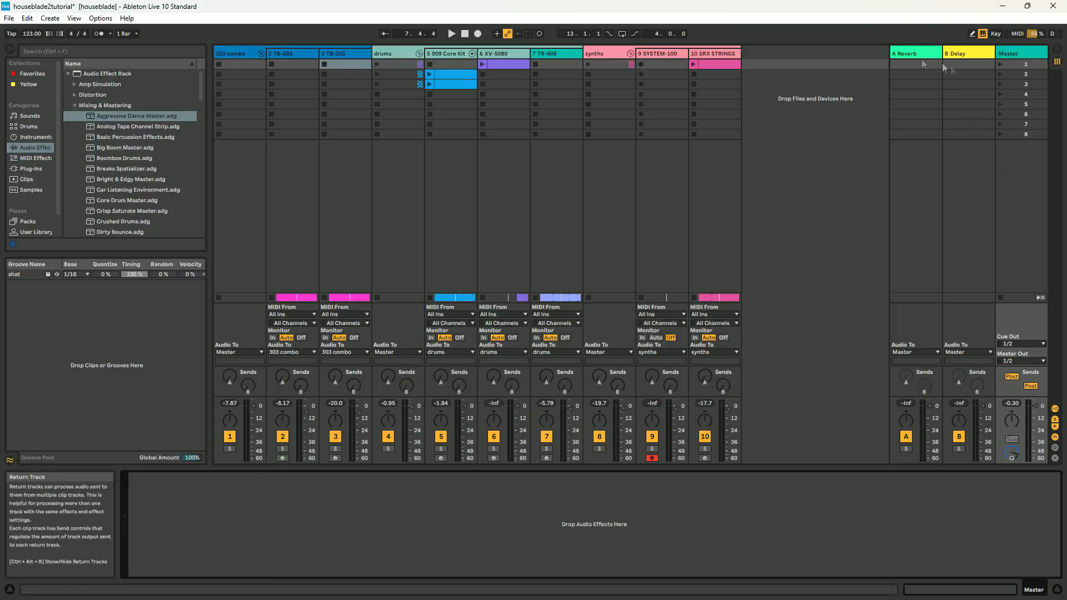
Find EQ Eight among the audio effects and add it to the synths group track.
click(247, 53)
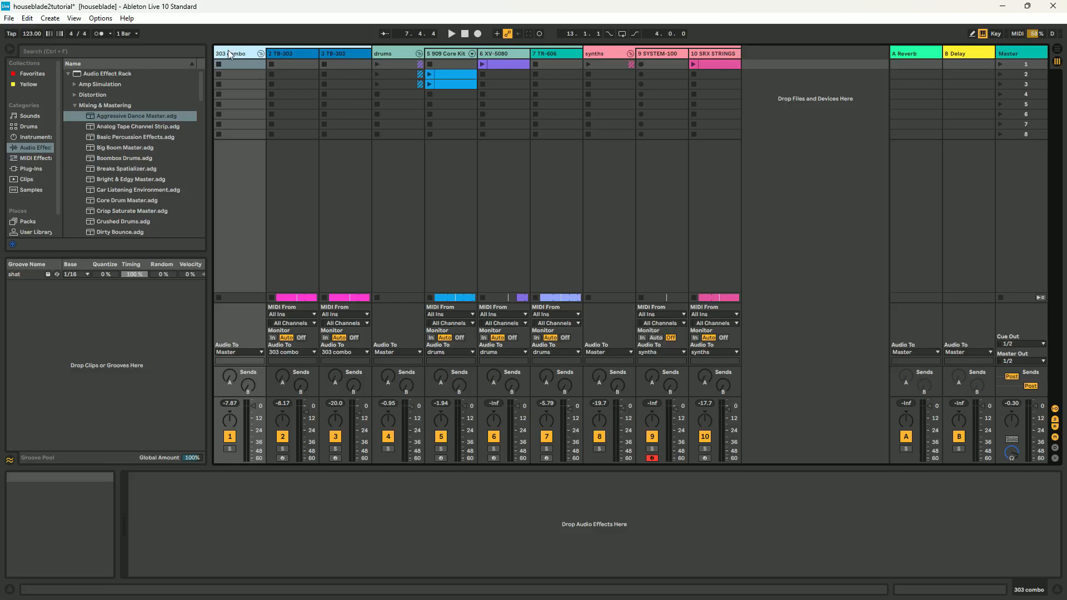
click(601, 62)
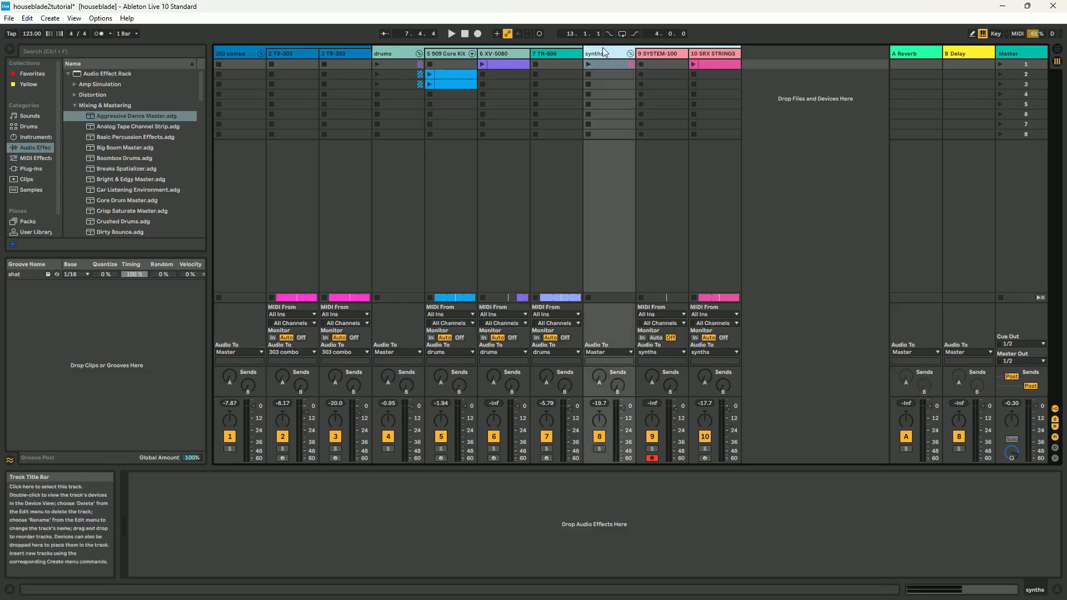
click(47, 149)
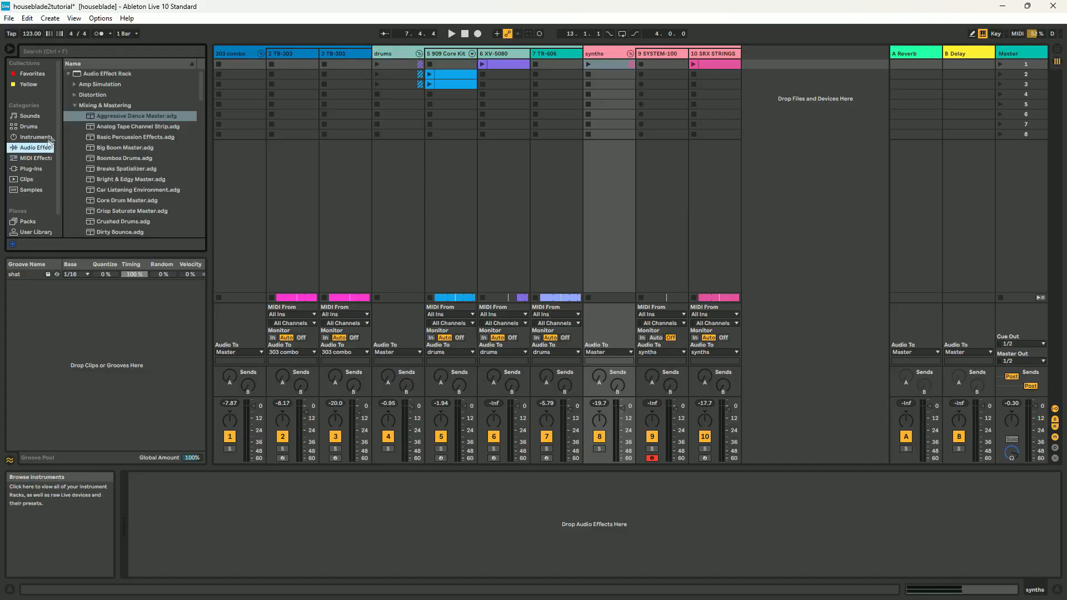
click(191, 63)
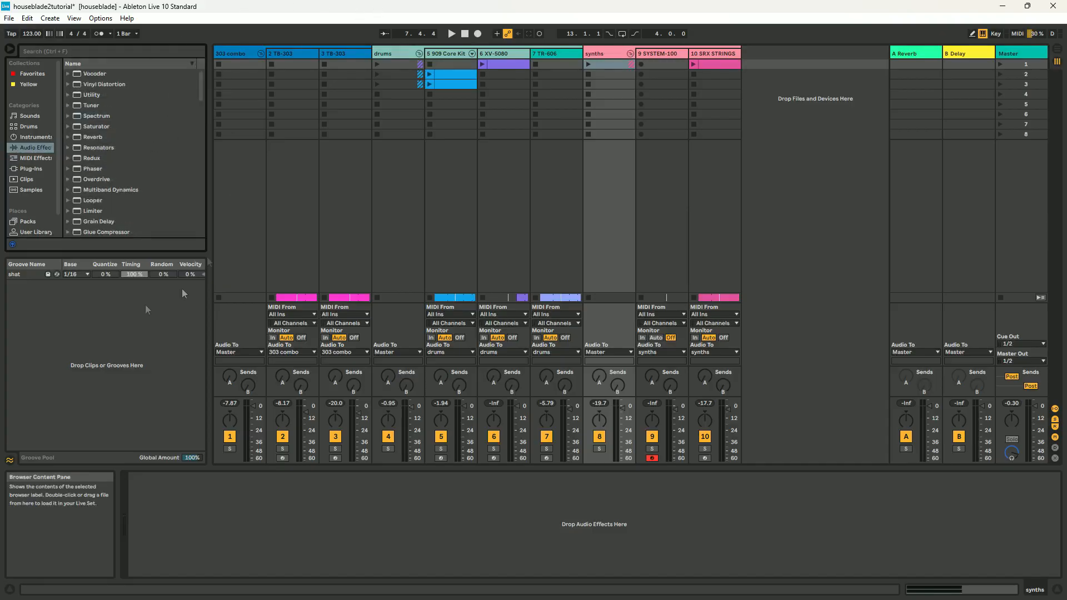
scroll(125, 143, down, 3)
click(189, 64)
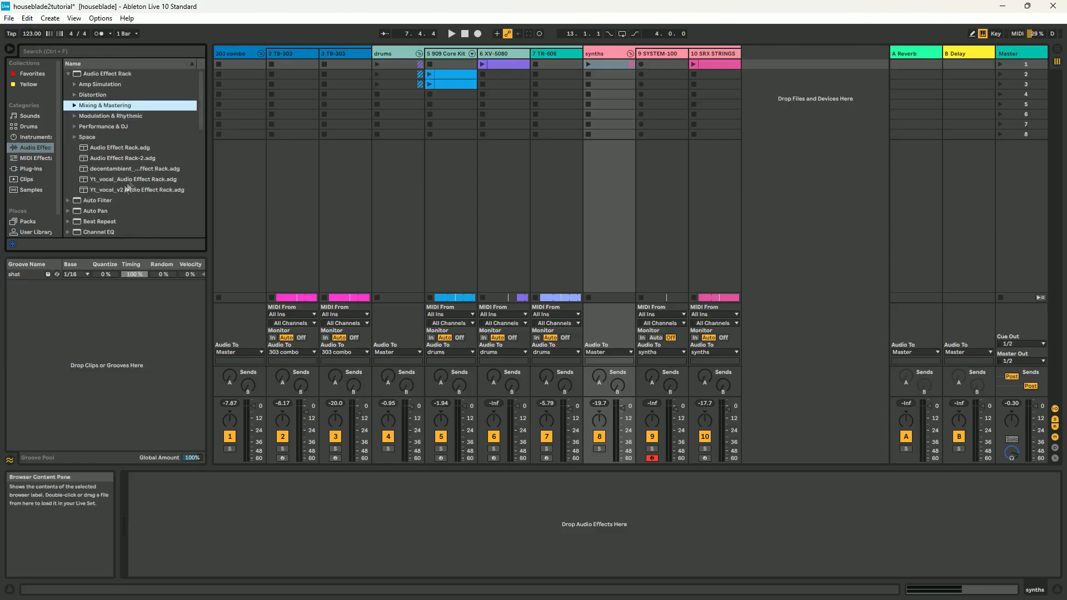
scroll(74, 139, down, 1)
scroll(76, 131, up, 1)
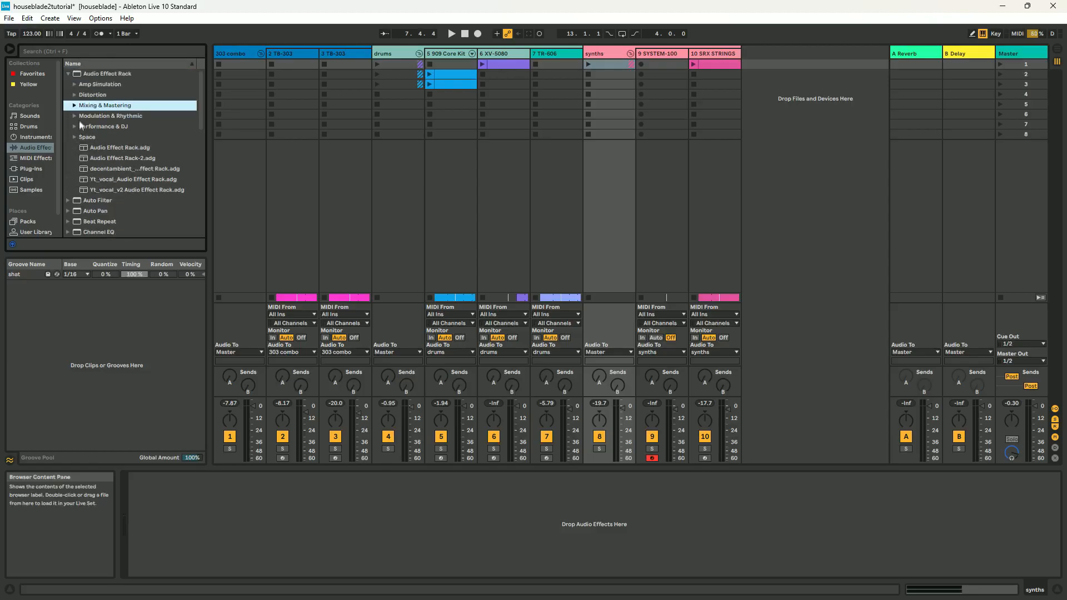
click(68, 74)
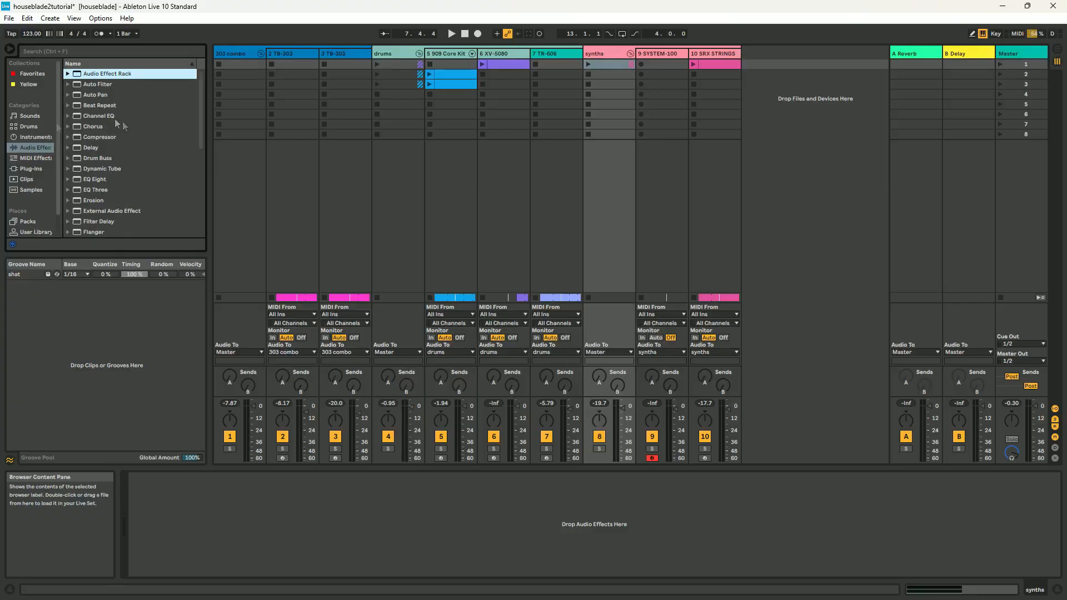
drag(97, 181, 734, 489)
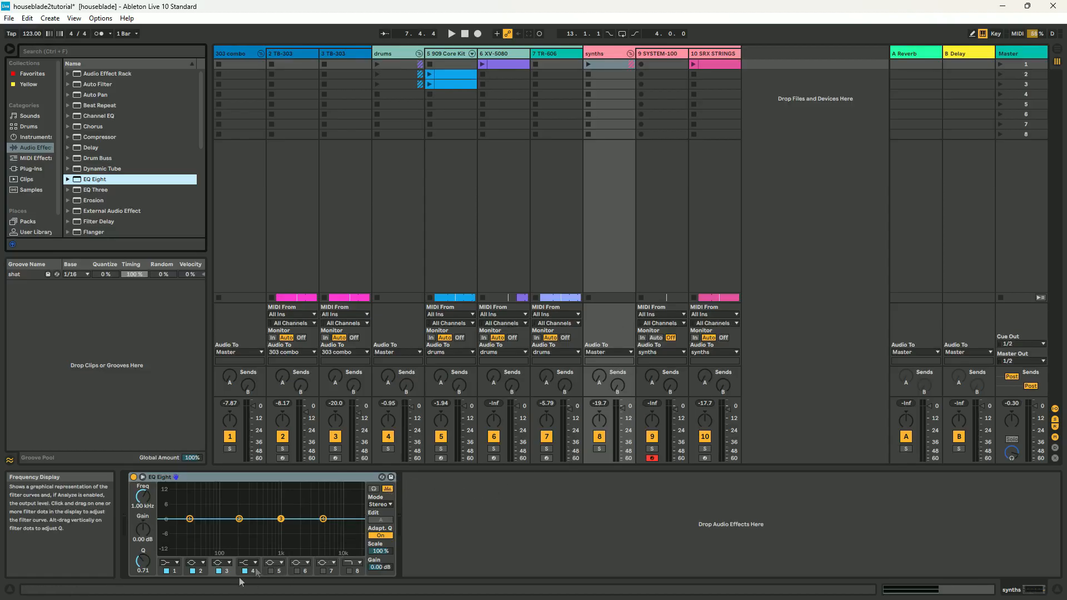
Change filter band 1 of the synths EQ Eight to the 12 dB/octave low cut.
click(173, 568)
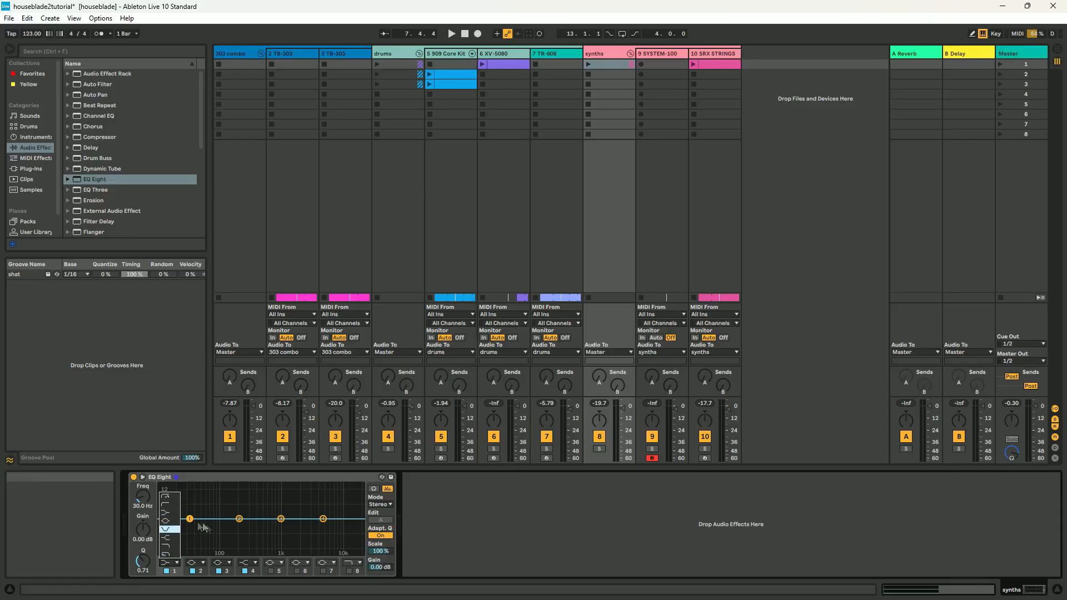
click(174, 506)
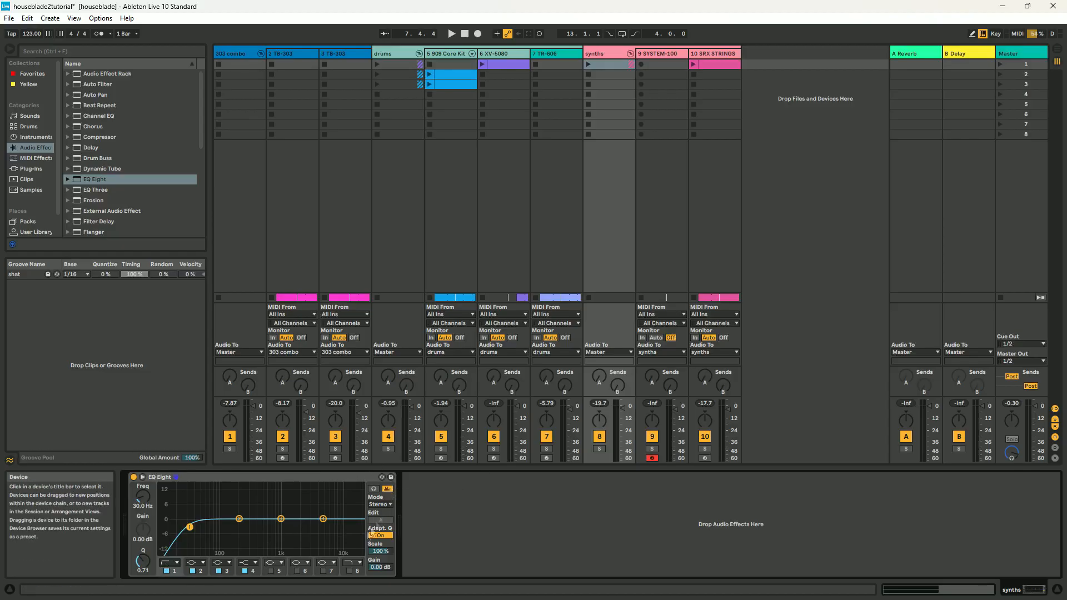
click(169, 562)
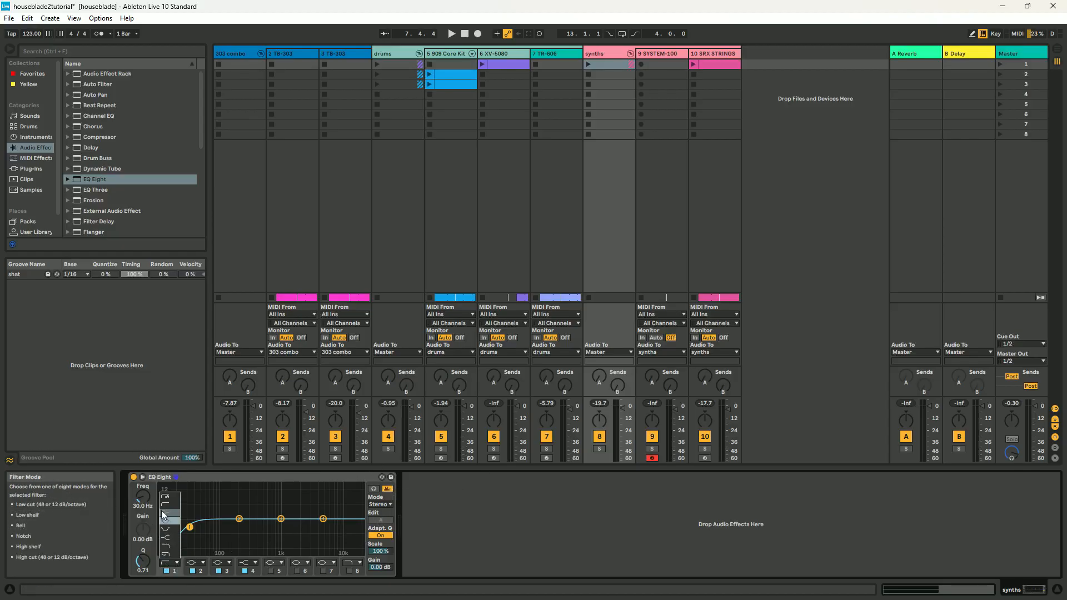
click(170, 565)
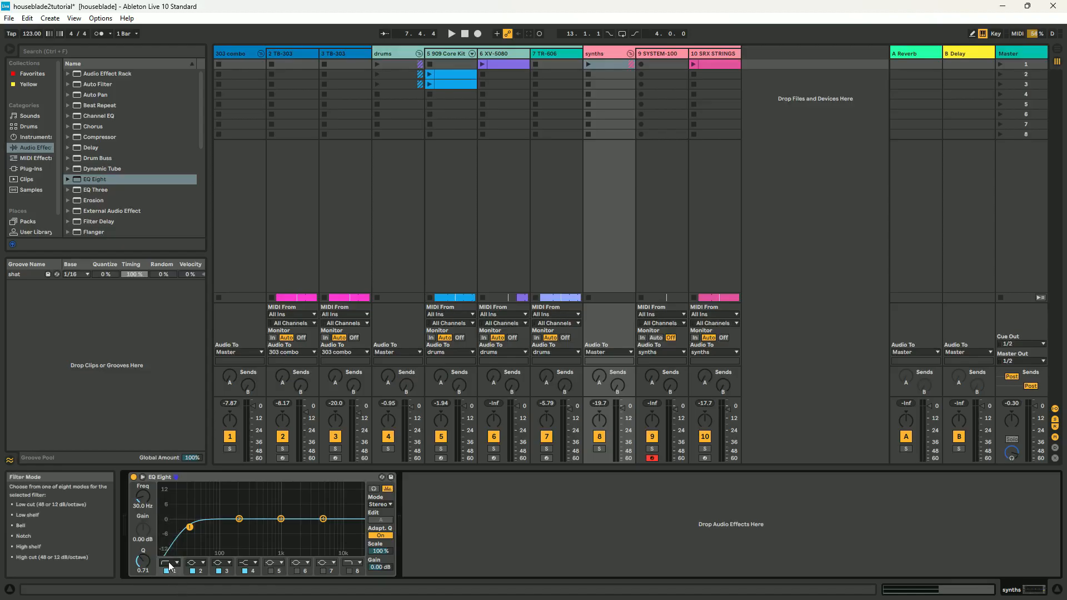
Change filter band 4 of the synths EQ Eight to the 12 dB/octave high cut.
click(349, 564)
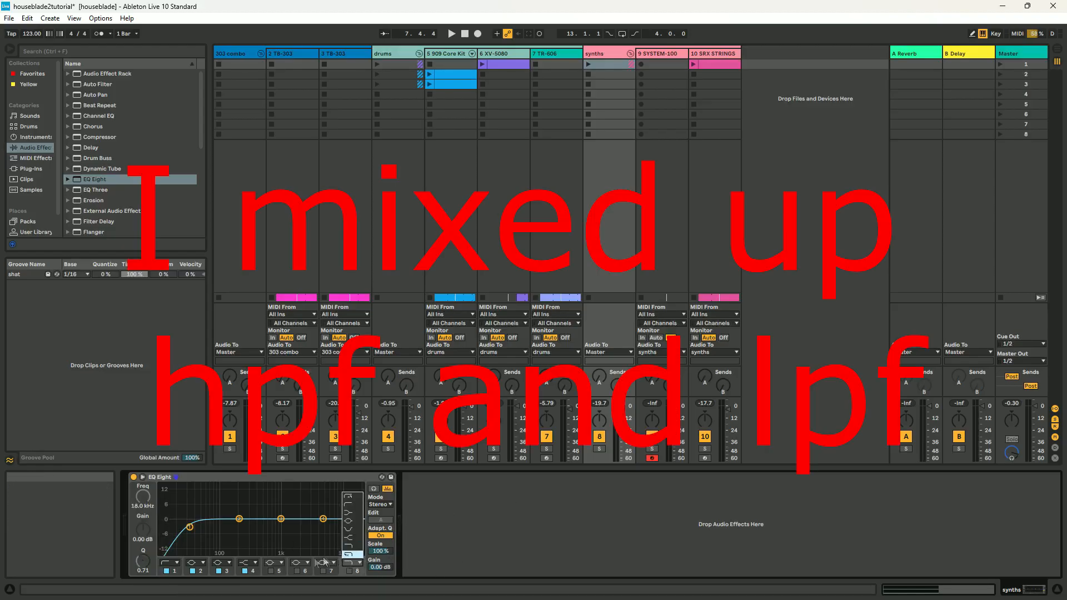
click(259, 563)
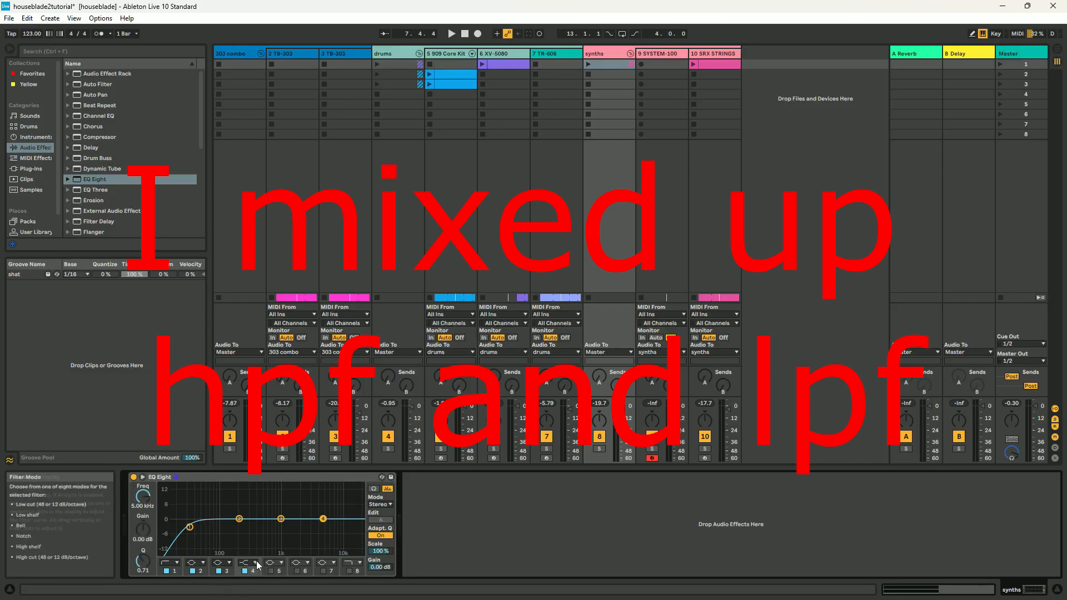
click(258, 564)
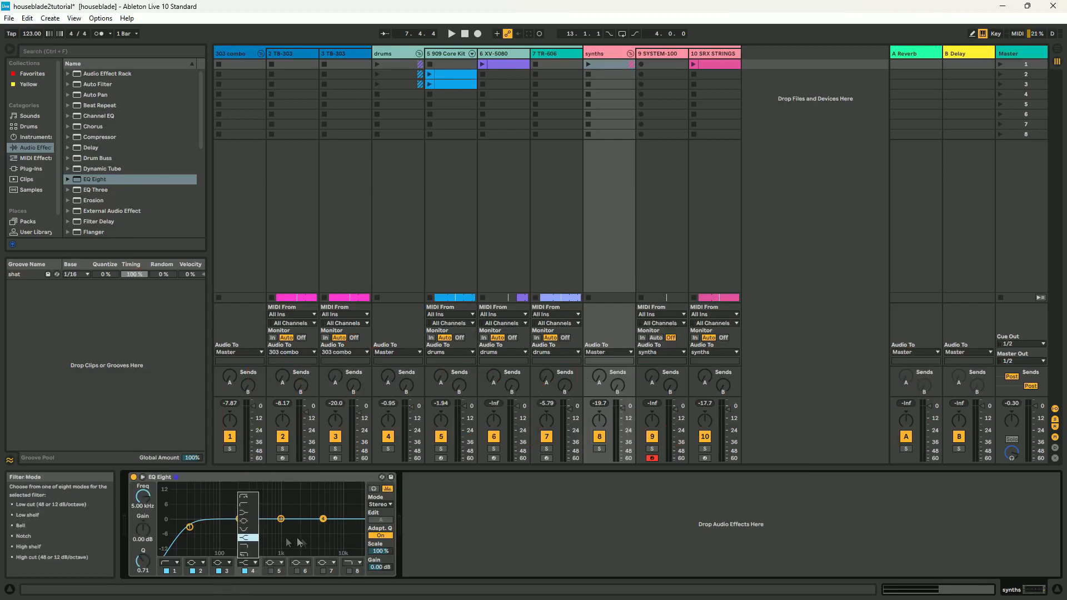
click(245, 547)
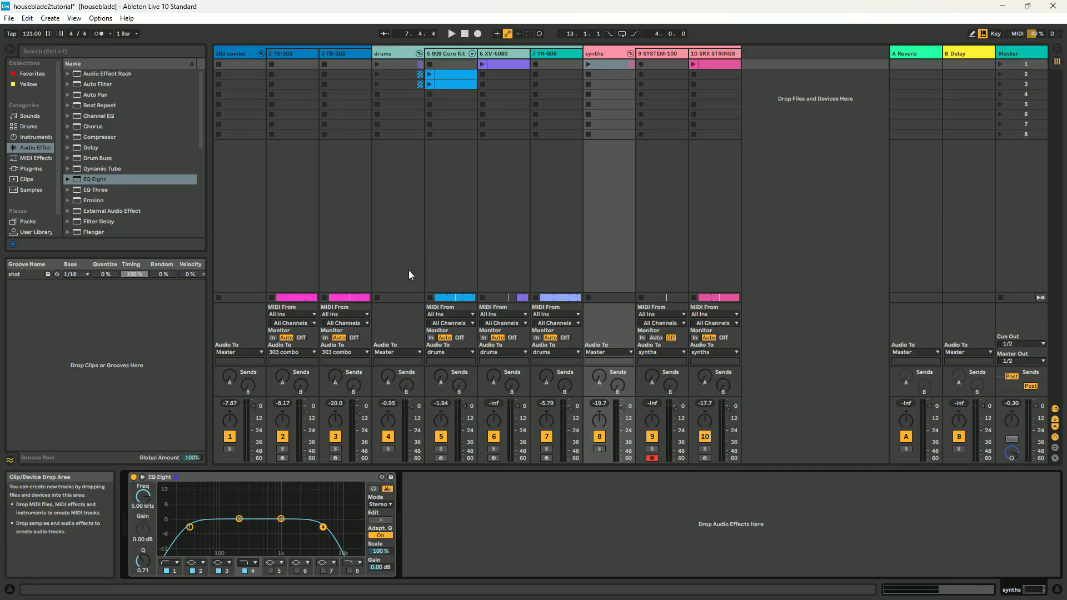
Turn off band 1 of the synths EQ Eight during playback and set band 4's frequency to about 9.94 kHz.
click(450, 34)
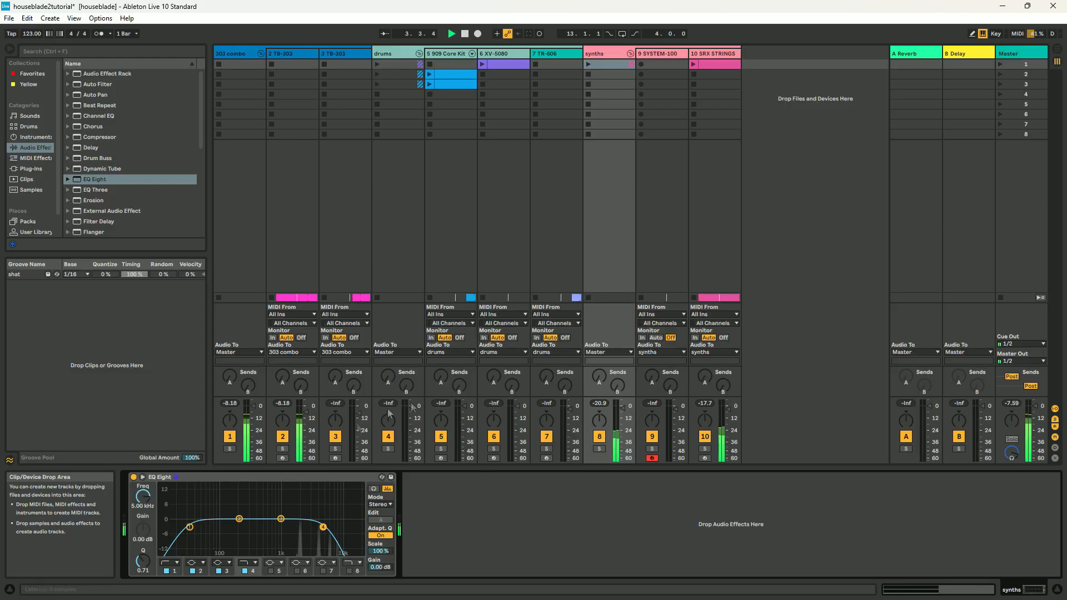
click(166, 571)
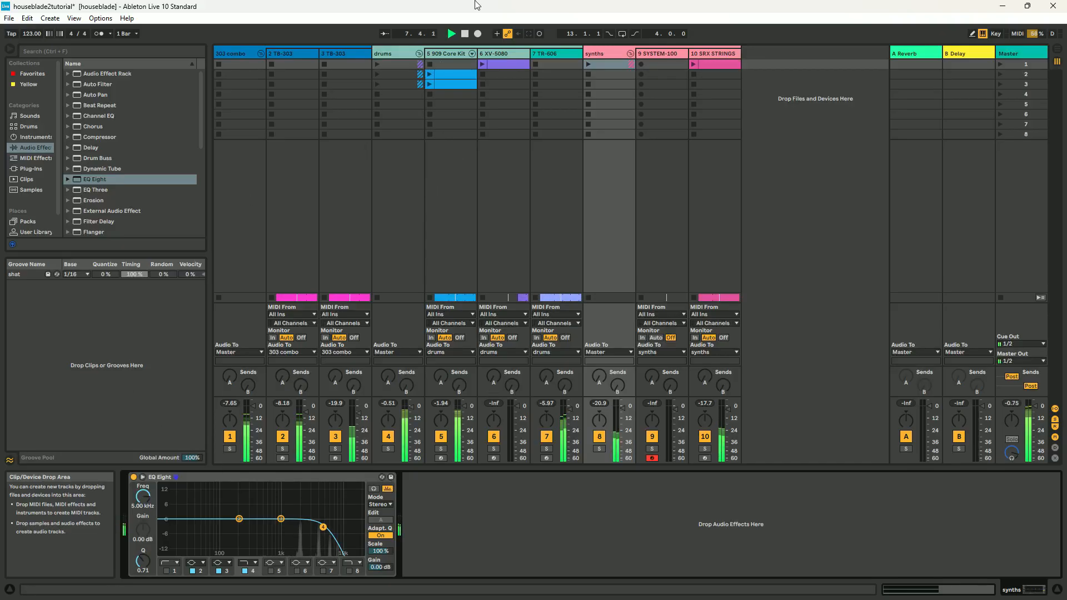
click(466, 35)
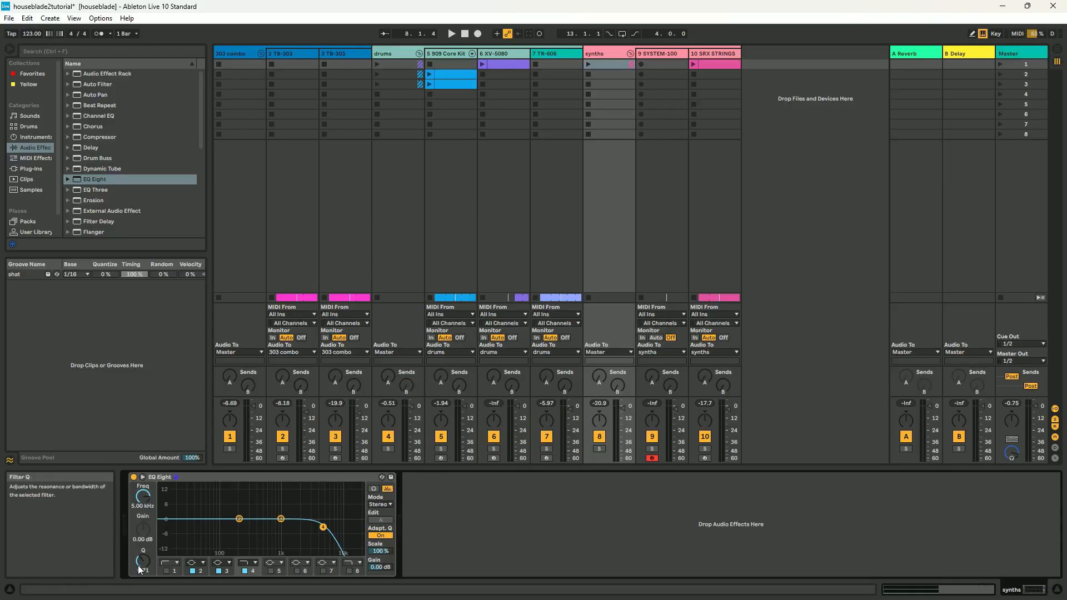
mouse_move(148, 504)
mouse_down()
mouse_move(148, 534)
mouse_move(148, 495)
mouse_up()
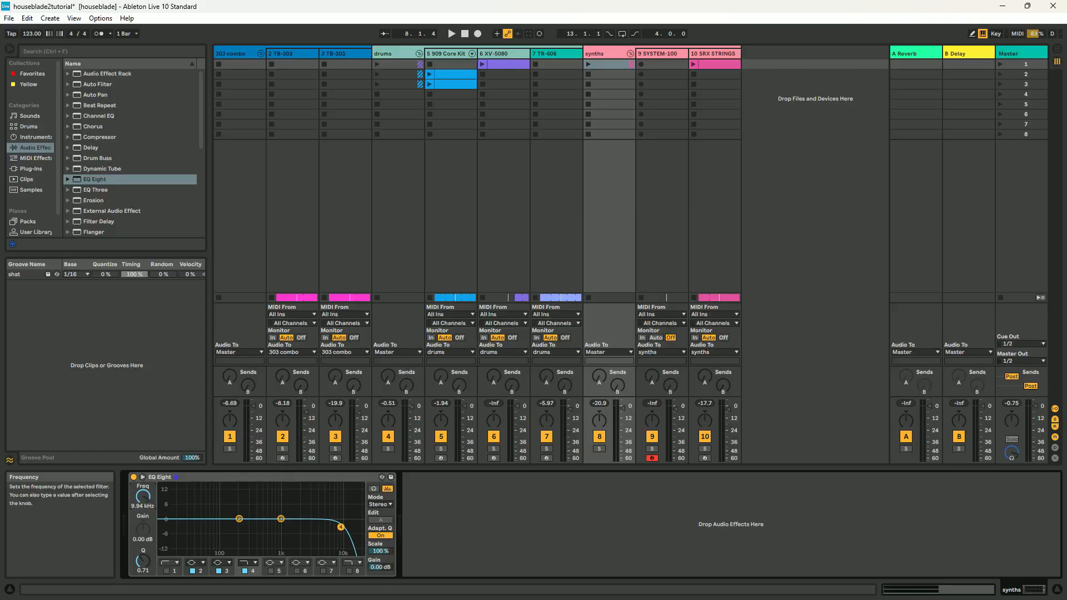
Set the frequency of band 4 in the synths group's EQ Eight to 10 kHz.
click(144, 507)
key(Return)
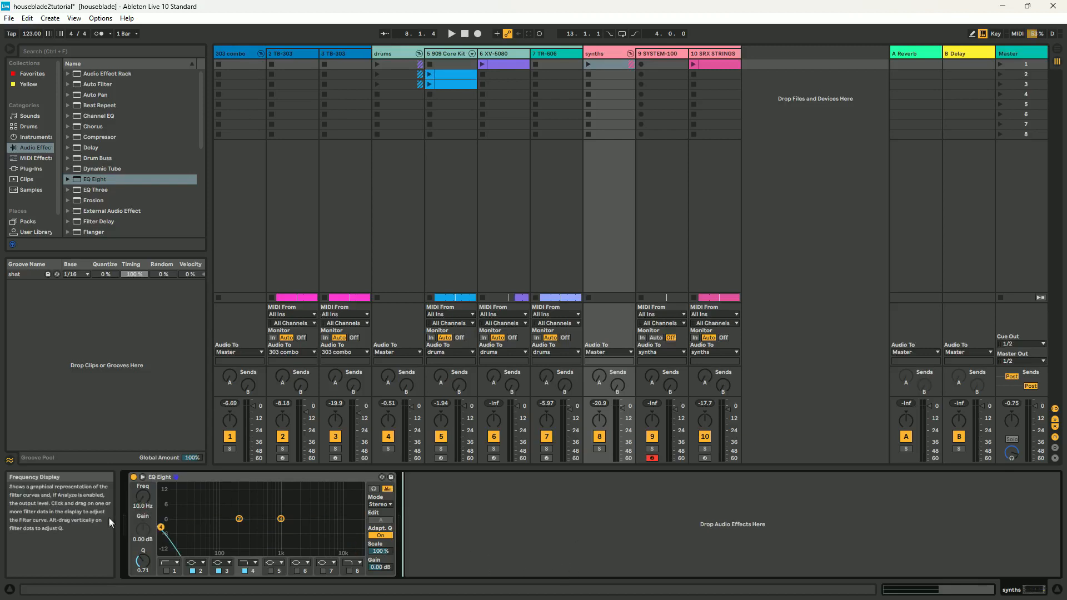
text(10)
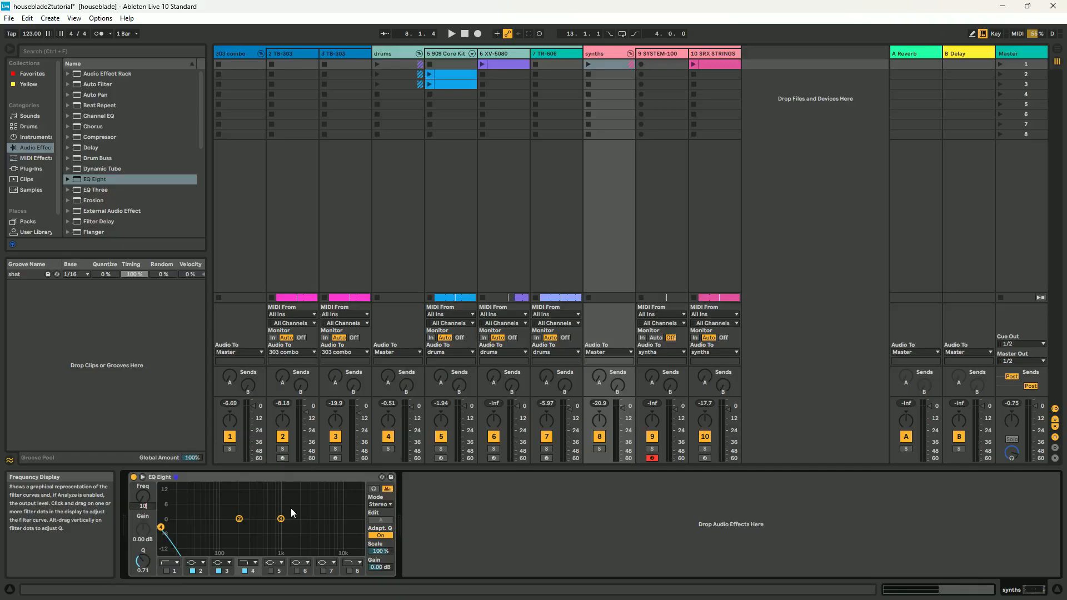
text(00)
key(Return)
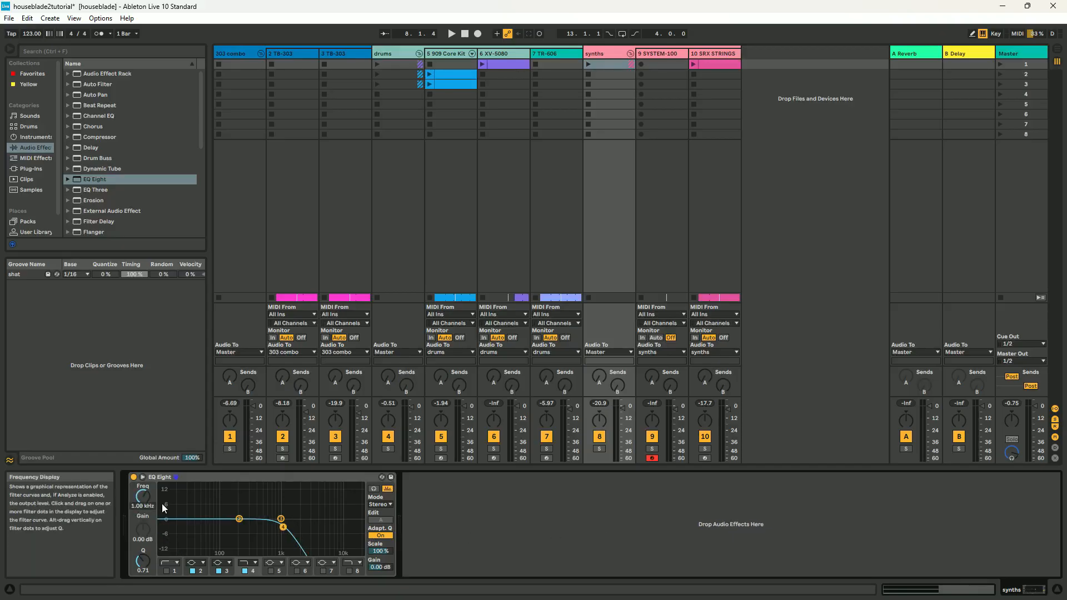
text(10000)
key(Return)
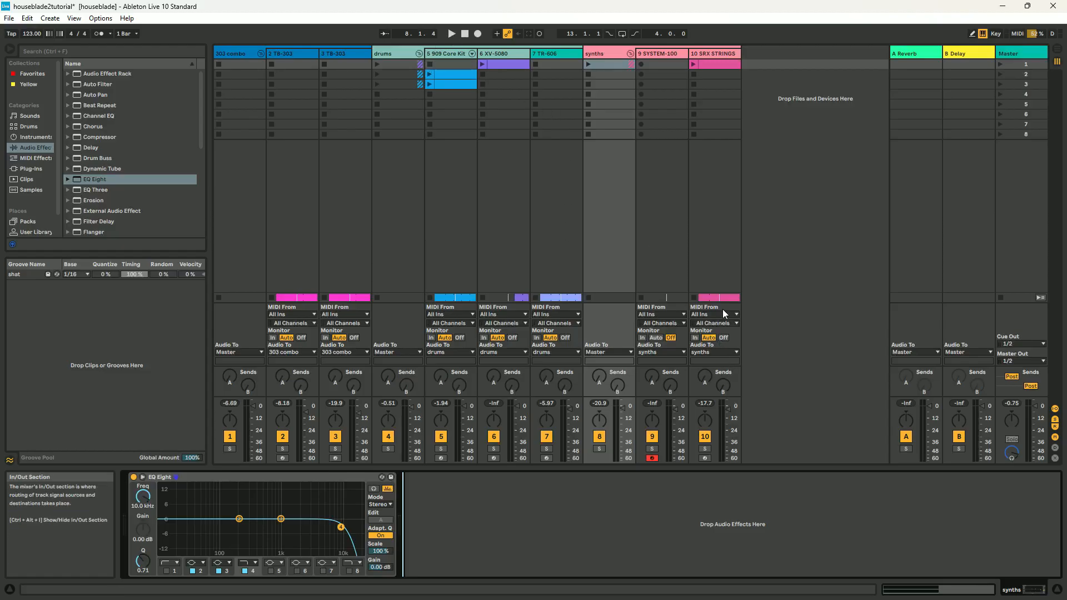
Play the set and turn the 30 Hz low cut, band 1, of the synths EQ Eight back on, ending with playback stopped.
click(452, 33)
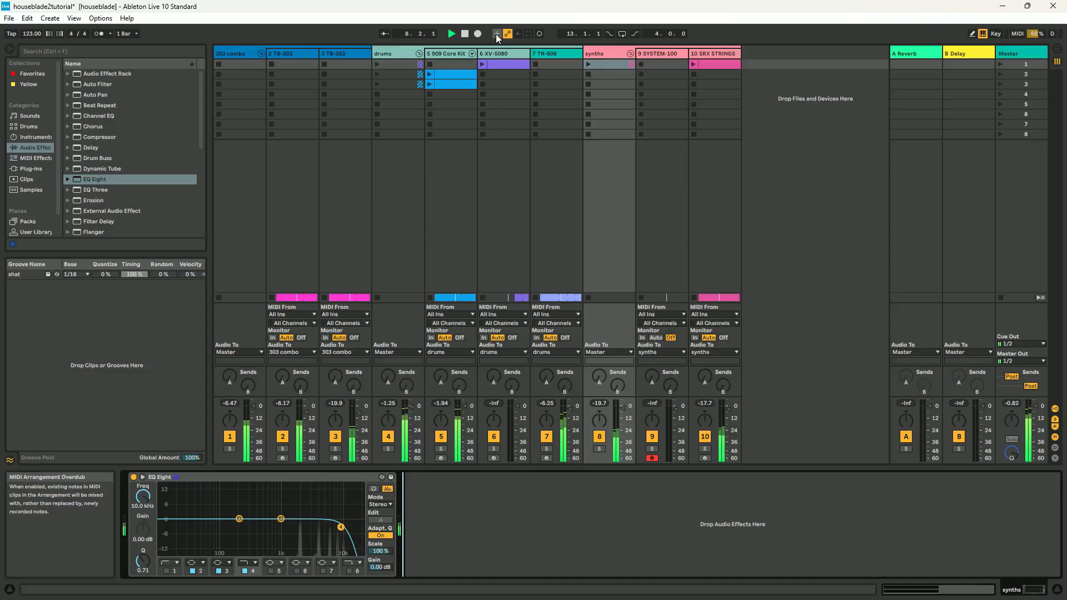
click(174, 571)
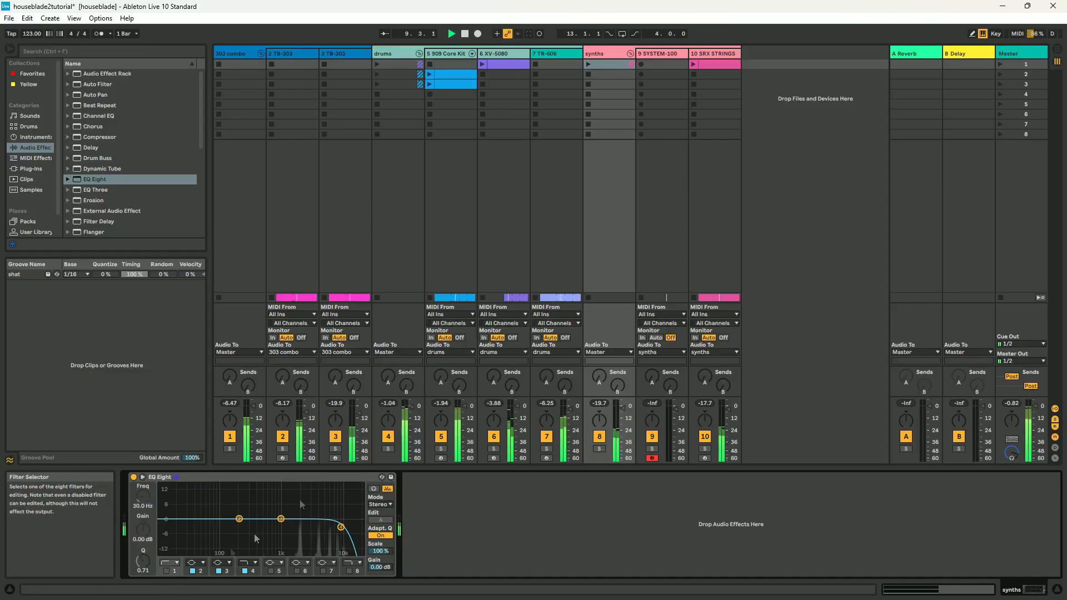
click(168, 569)
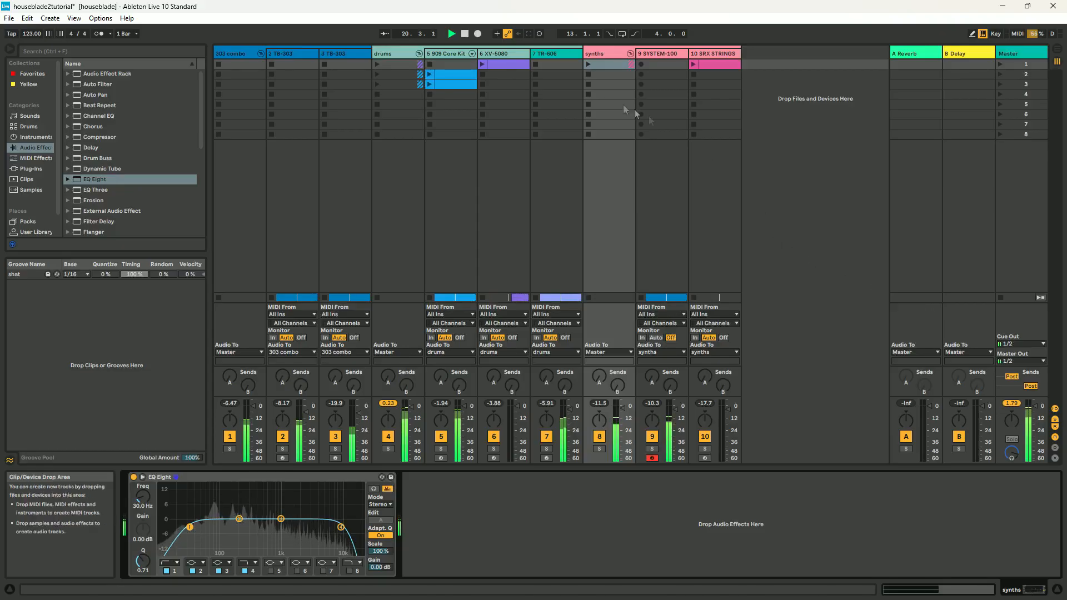
click(465, 34)
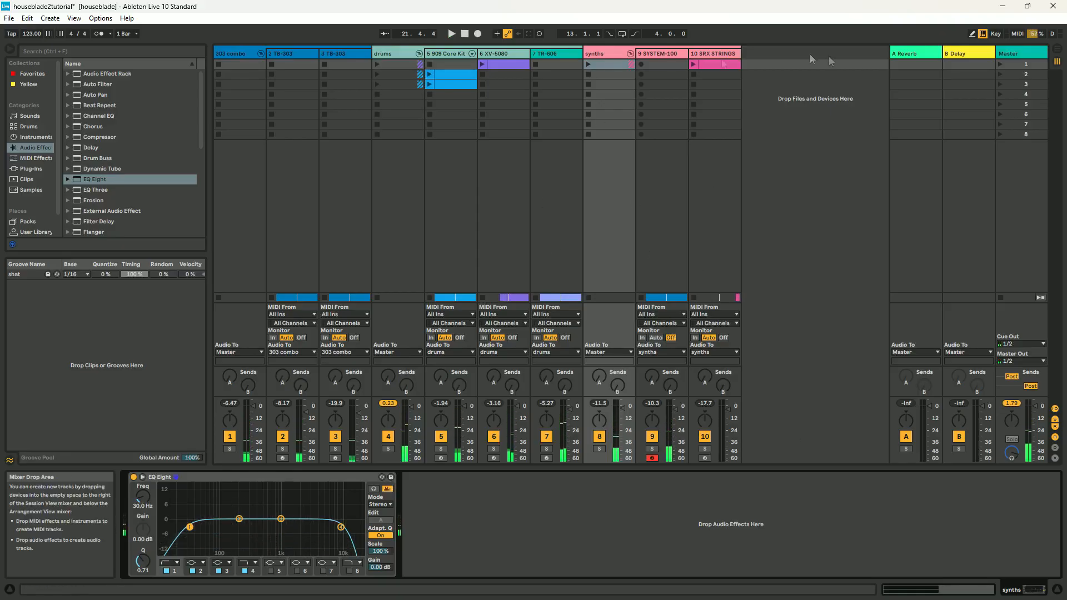
Add EQ Three to the XV-5080 track, set its FreqHi crossover to 4 kHz, and audition the set.
click(520, 54)
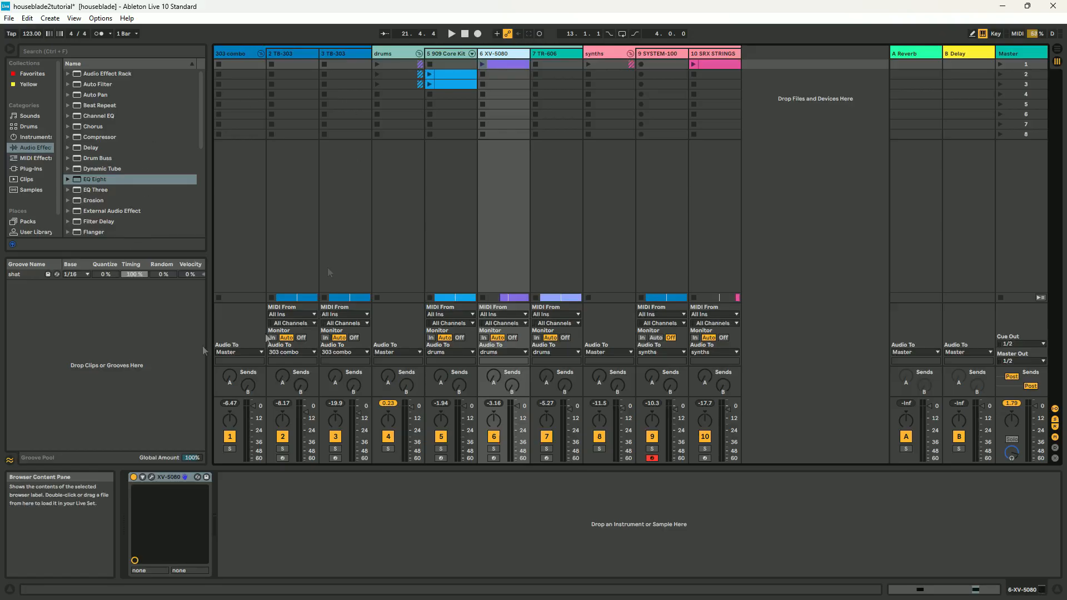
double_click(125, 189)
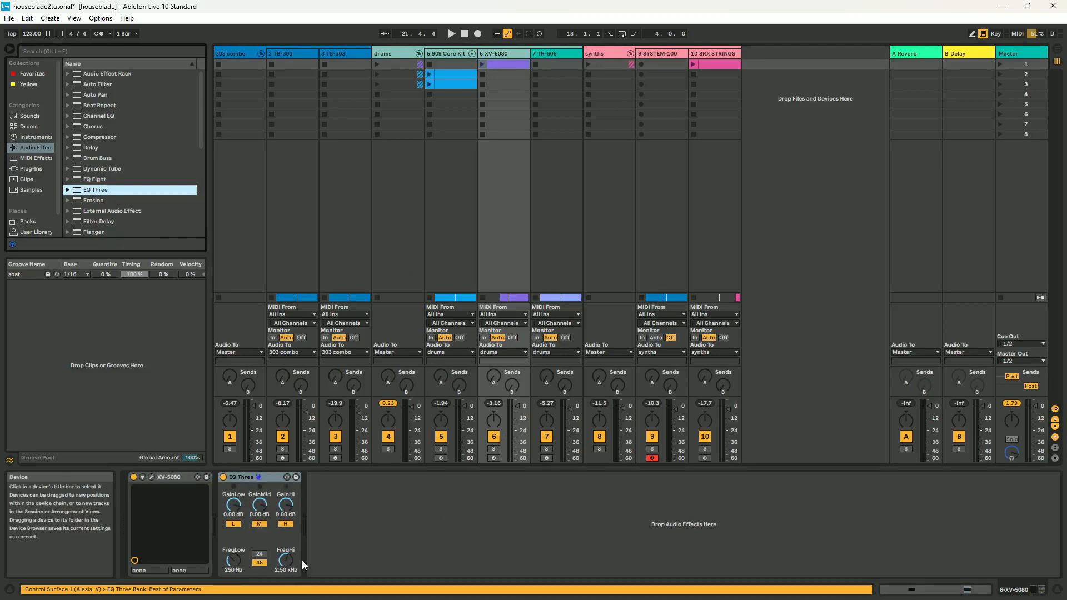
click(280, 569)
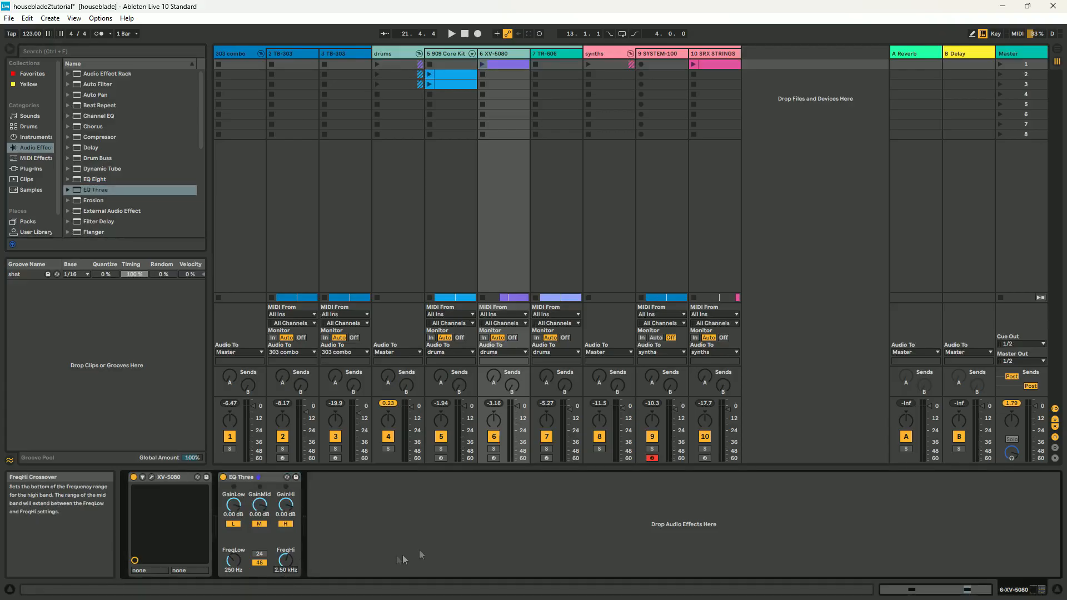
text(4000)
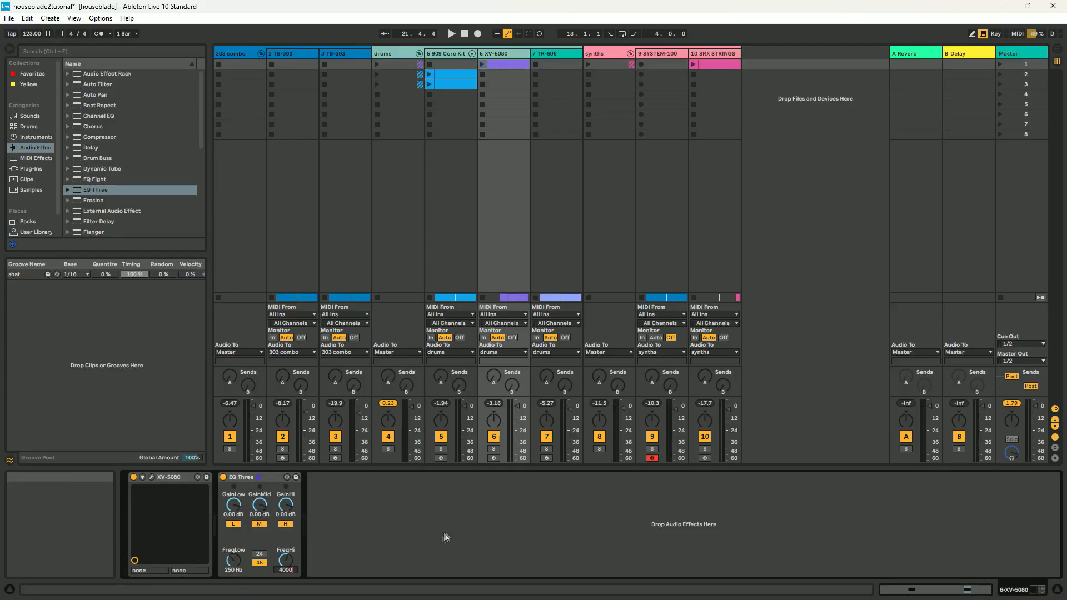
click(451, 531)
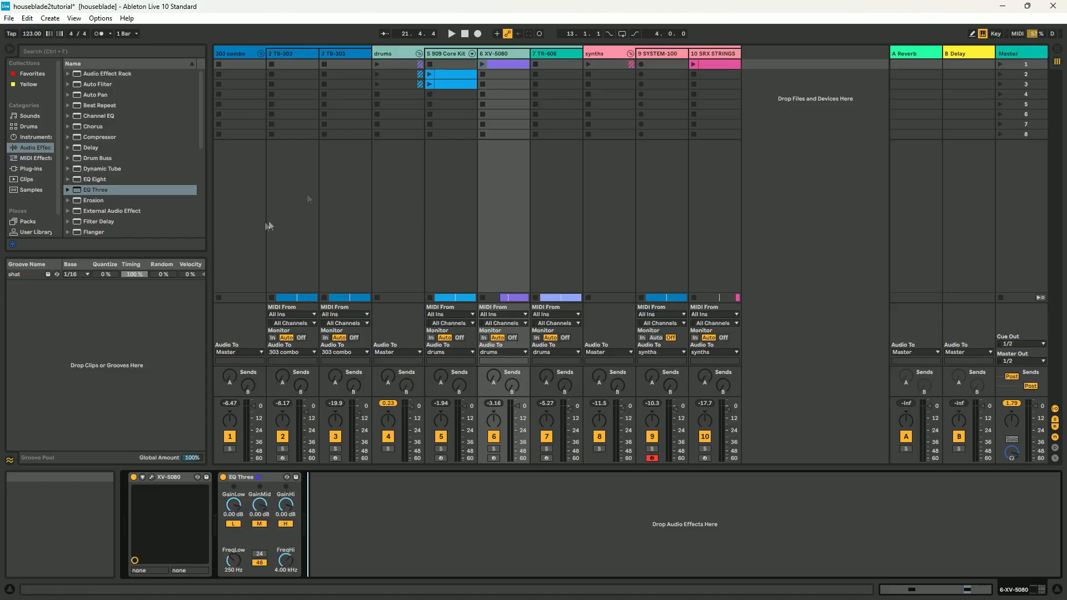
click(452, 34)
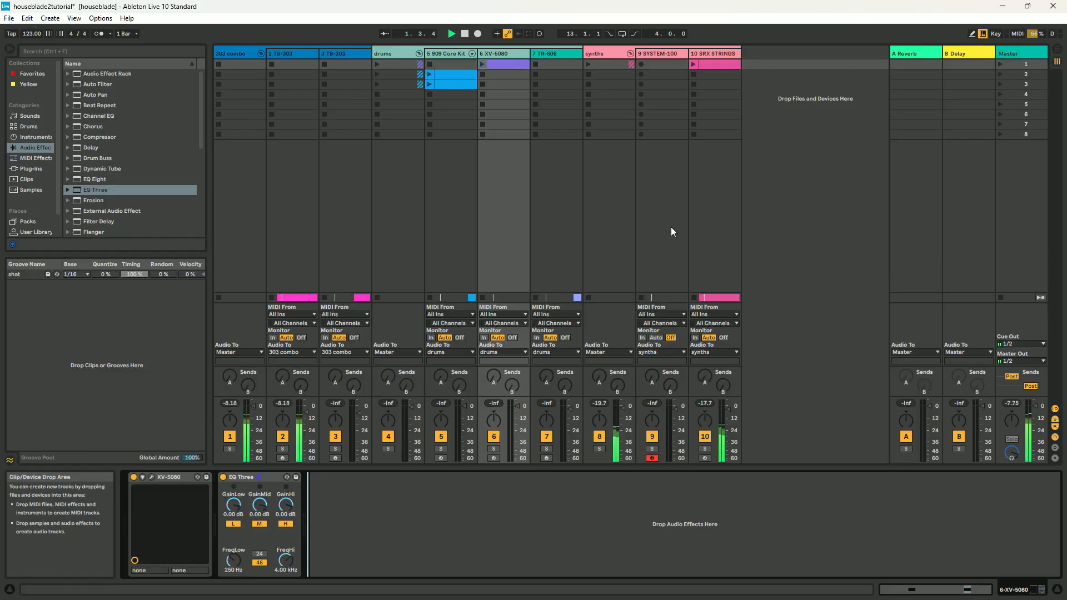
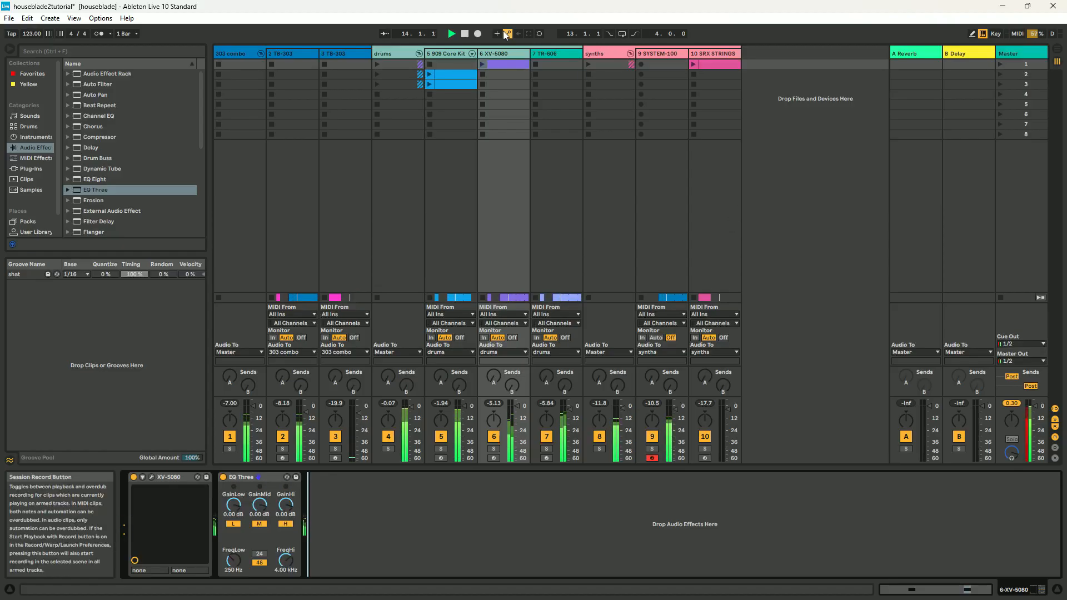
click(464, 34)
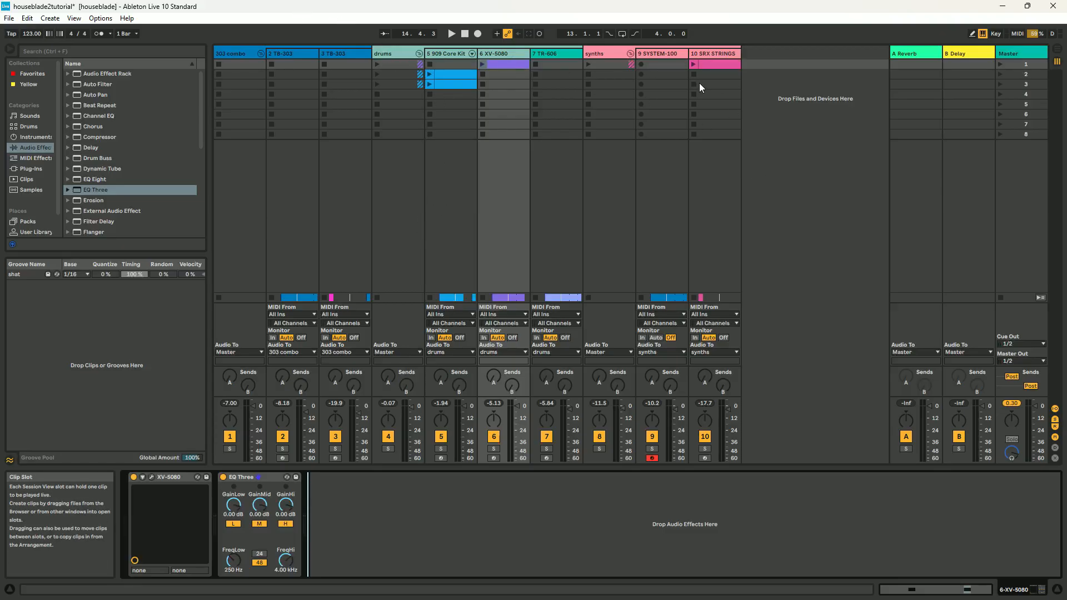
Look over the track clips and mixer levels in Arrangement View and return to Session View.
click(1057, 50)
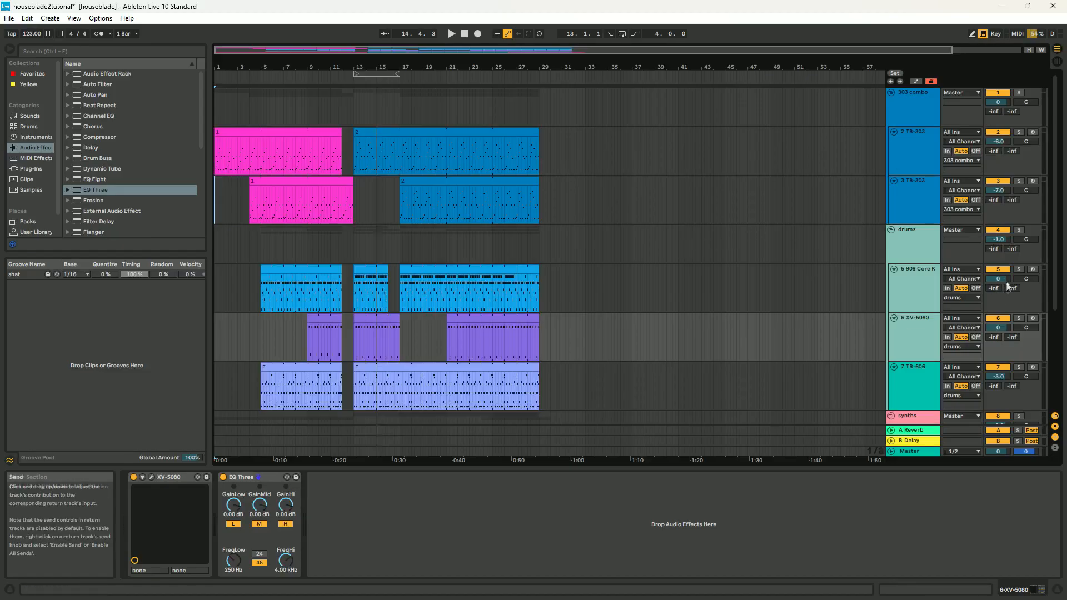
scroll(1008, 300, down, 5)
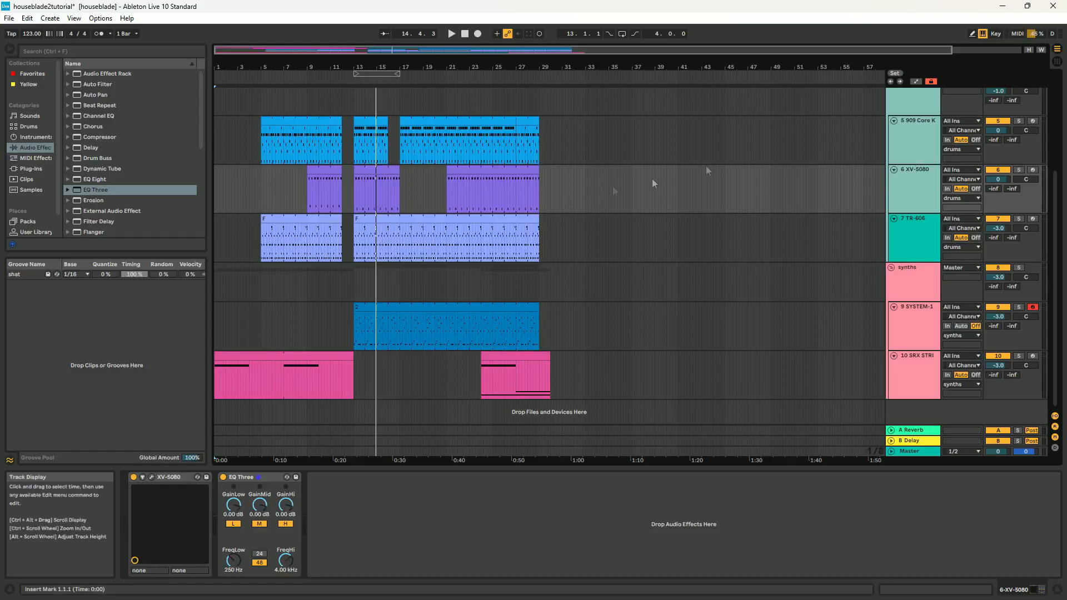
key(Tab)
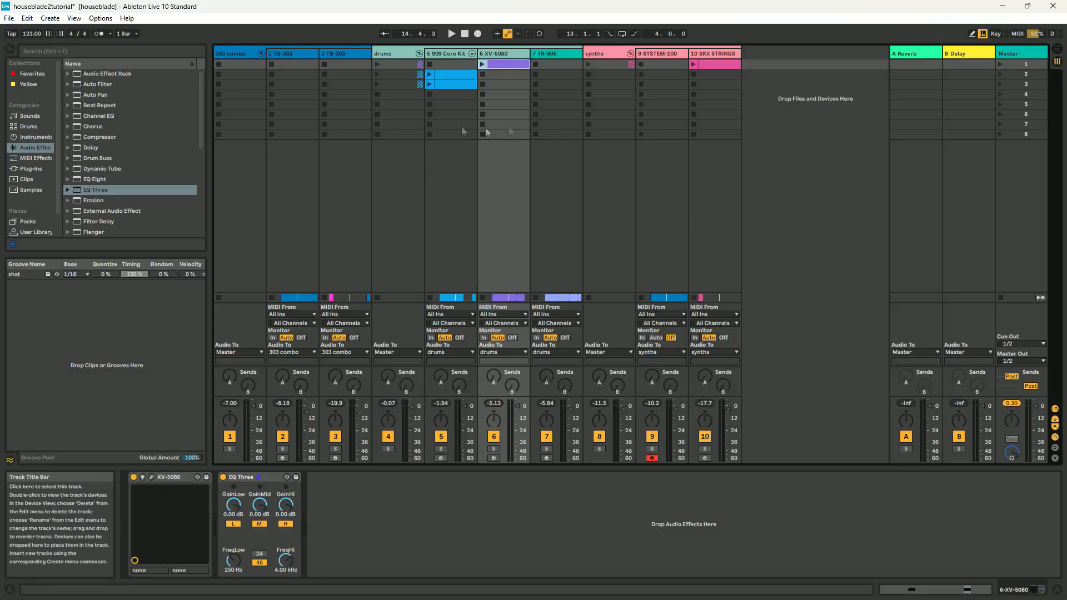
Add EQ Eight to track 2 TB-303 and make band 1 a 12 dB/octave low cut with a Q of about 1.09.
click(281, 53)
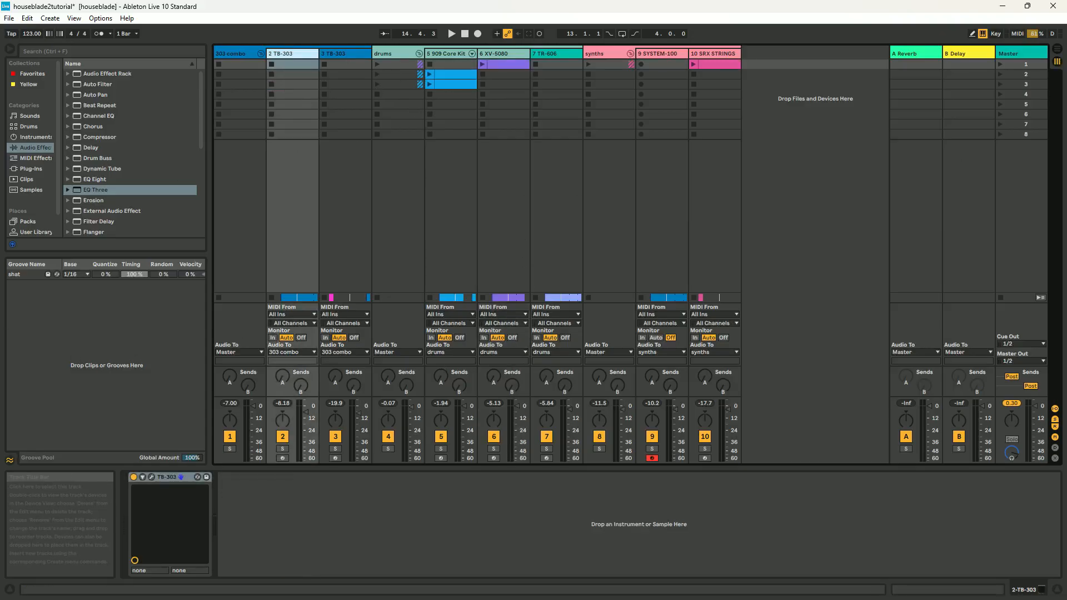
double_click(109, 180)
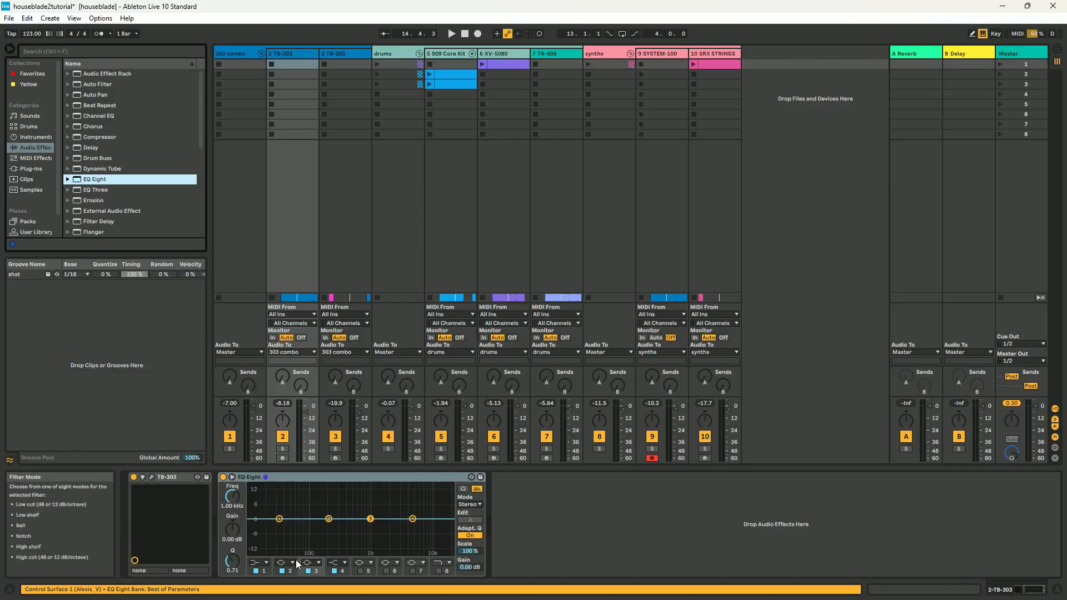
click(264, 565)
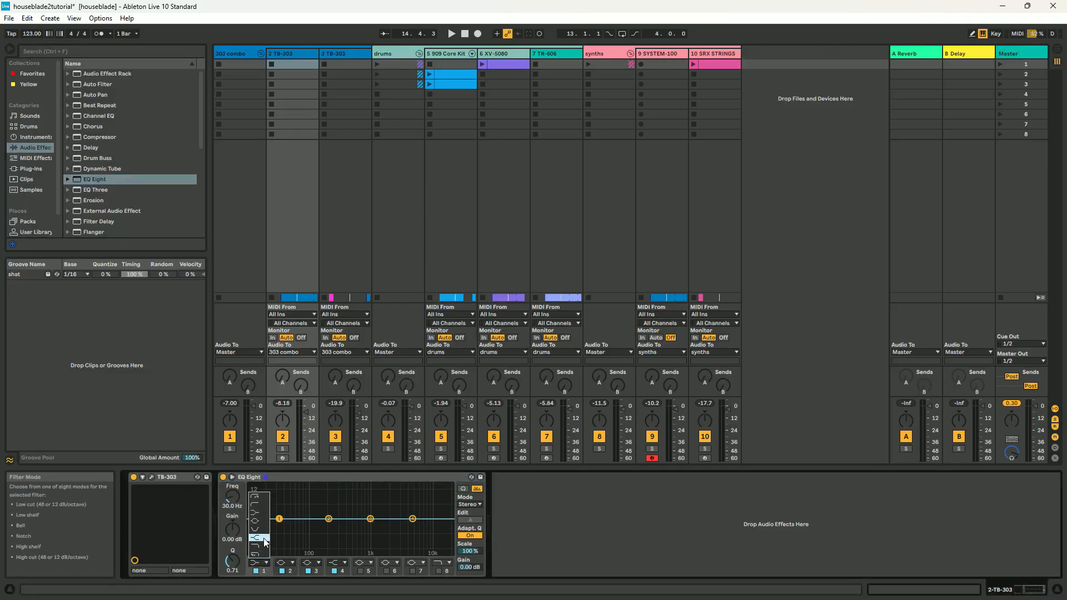
click(268, 504)
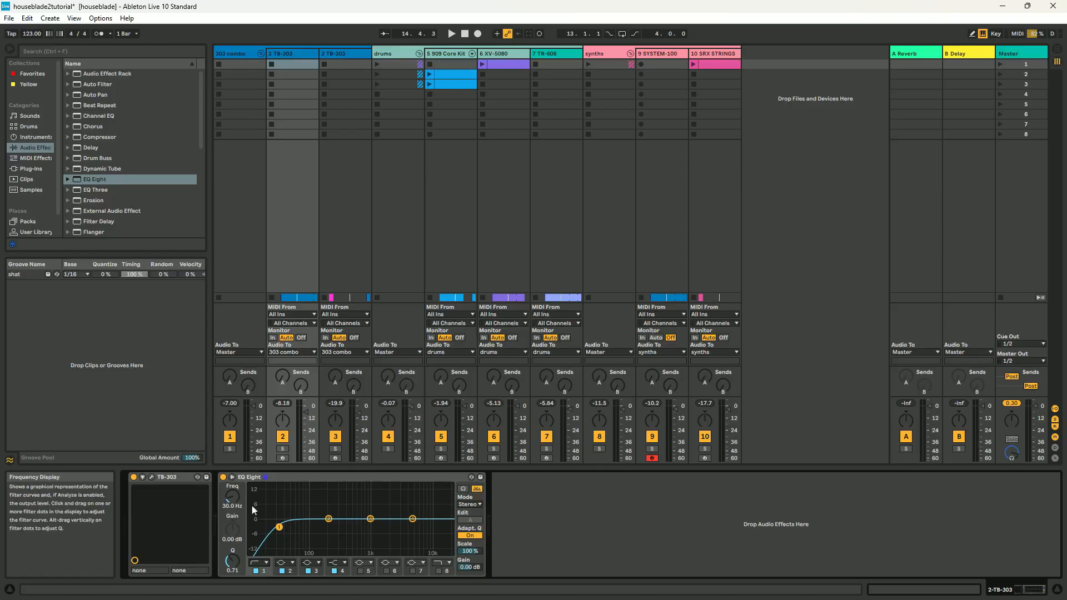
drag(235, 561, 236, 546)
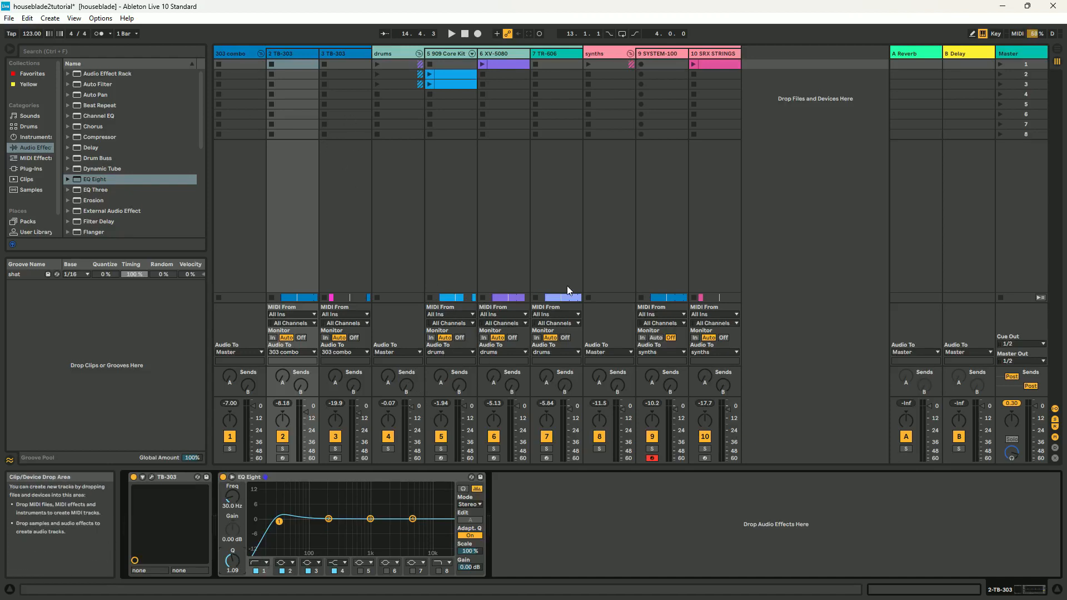
Make band 4 of the TB-303 EQ Eight a 12 dB/octave high cut, adjusted during playback to about 4.23 kHz with Q 0.56.
click(338, 563)
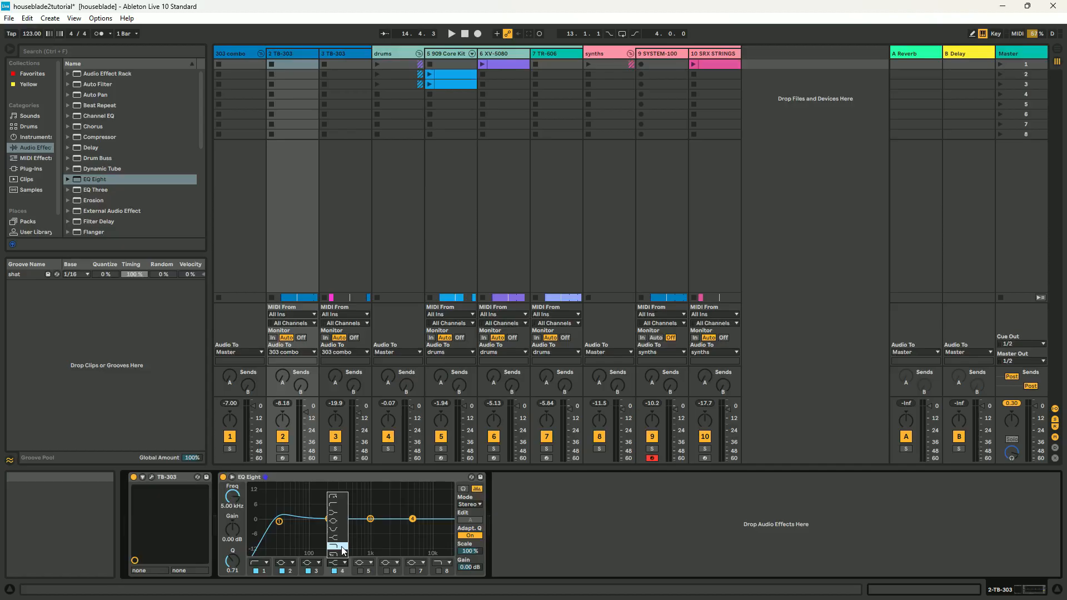
click(343, 550)
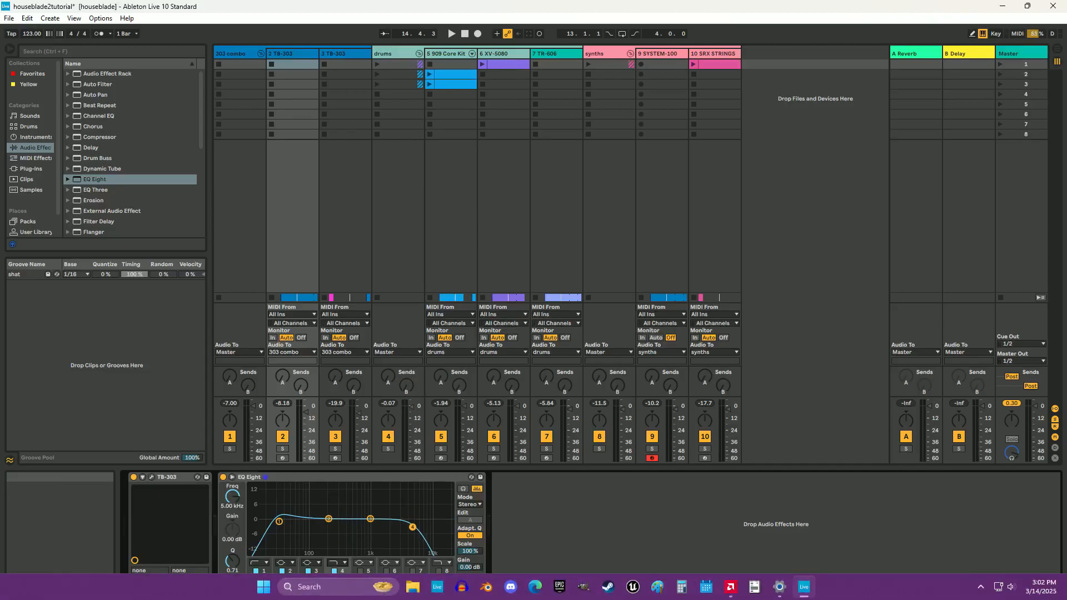
click(452, 33)
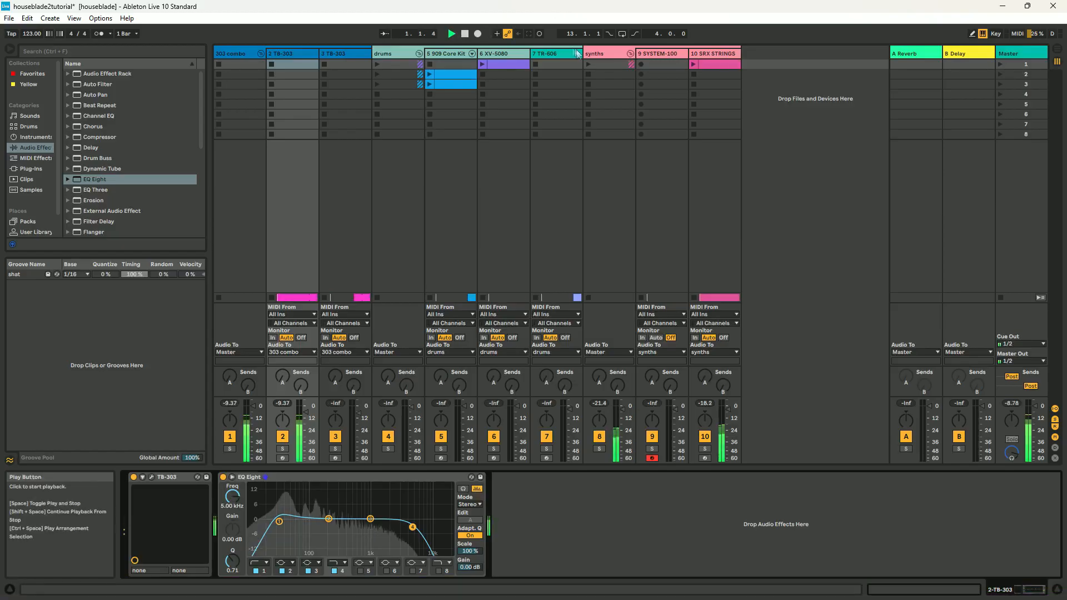
mouse_move(232, 563)
mouse_down()
mouse_move(232, 541)
mouse_move(232, 566)
mouse_up()
drag(233, 495, 232, 500)
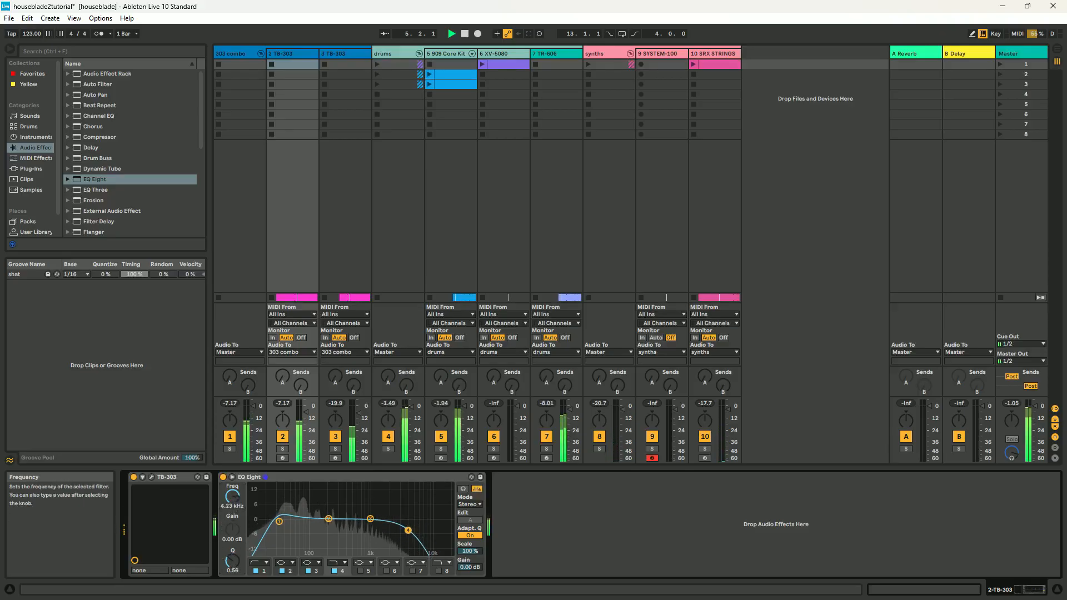
Set band 1 of the TB-303 EQ Eight to about 45 Hz with a Q of about 2.03, and stop playback.
click(279, 522)
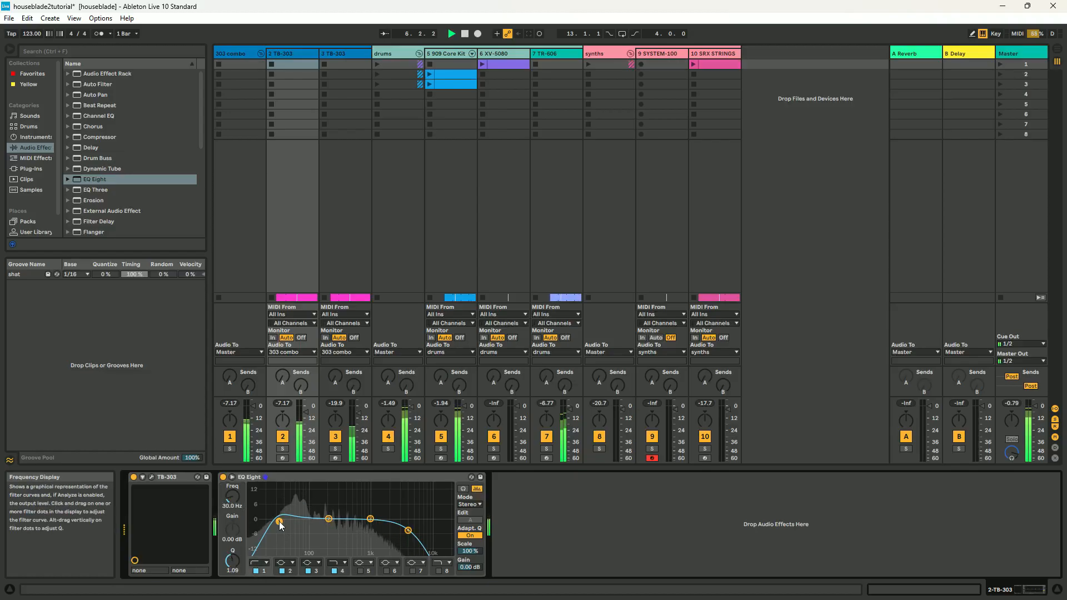
drag(233, 497, 232, 490)
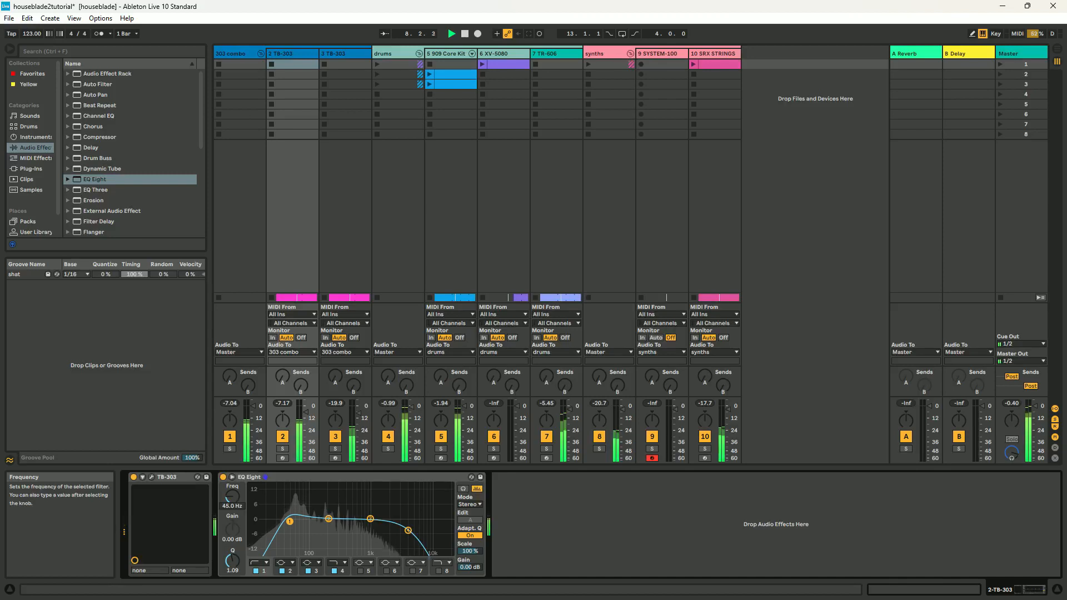
drag(232, 560, 233, 565)
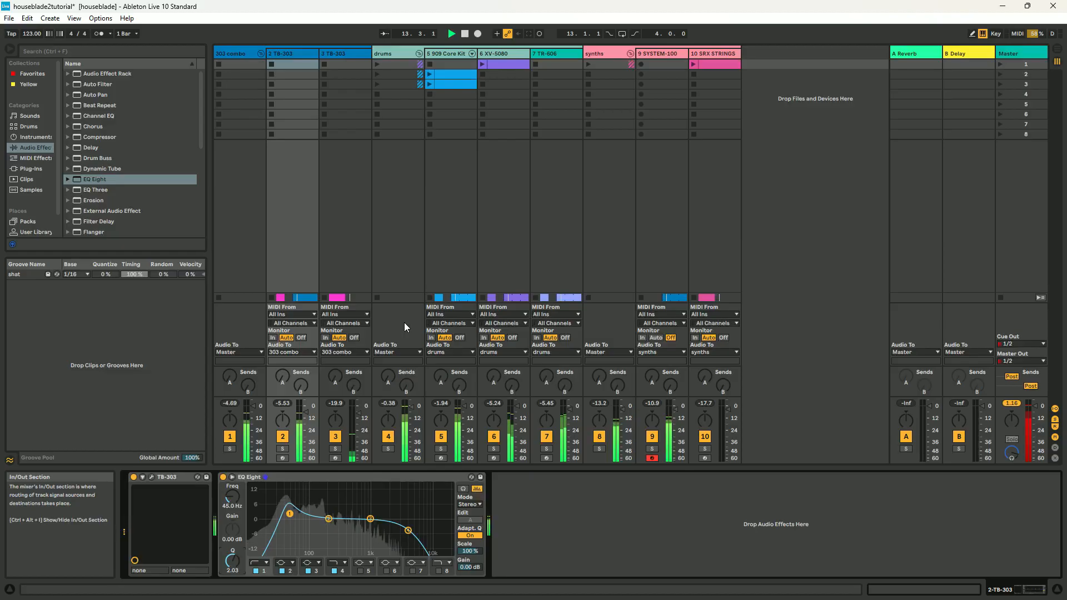
click(465, 34)
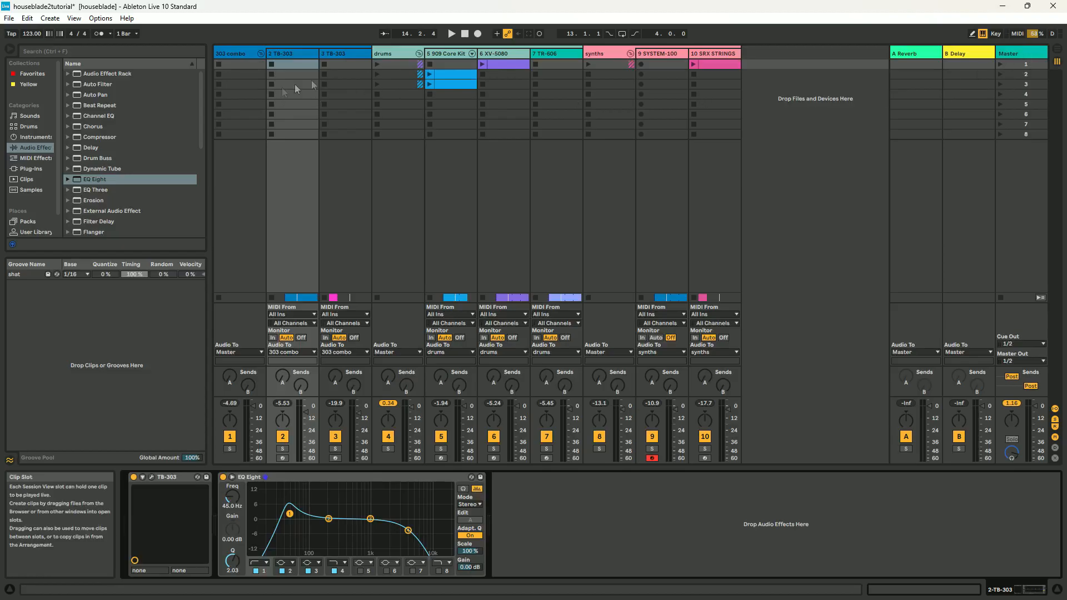
Add the Overdrive preset Enhance to the Master track.
click(237, 56)
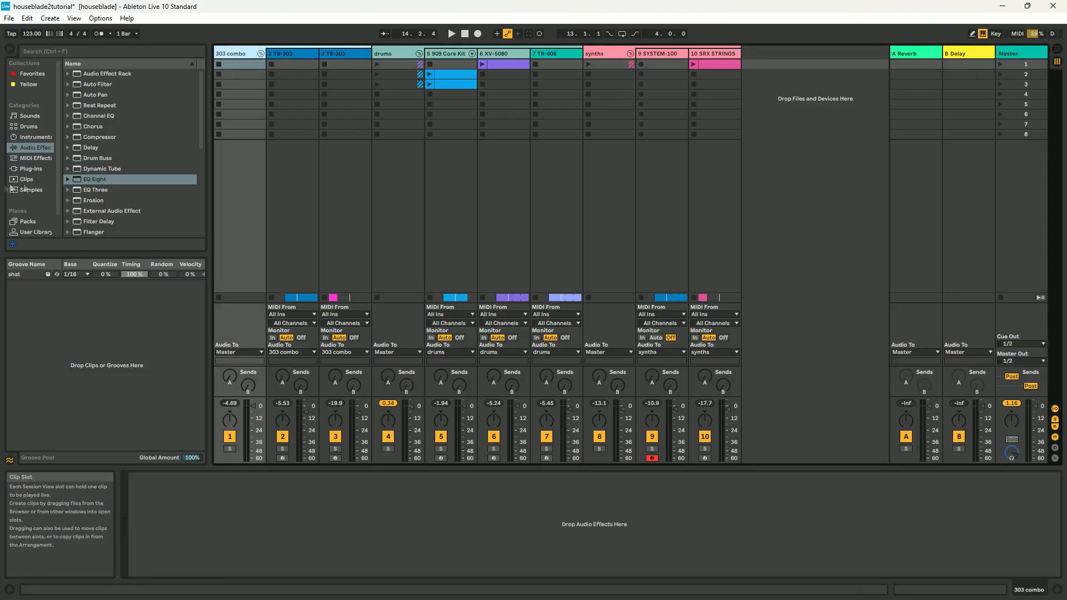
scroll(122, 177, down, 5)
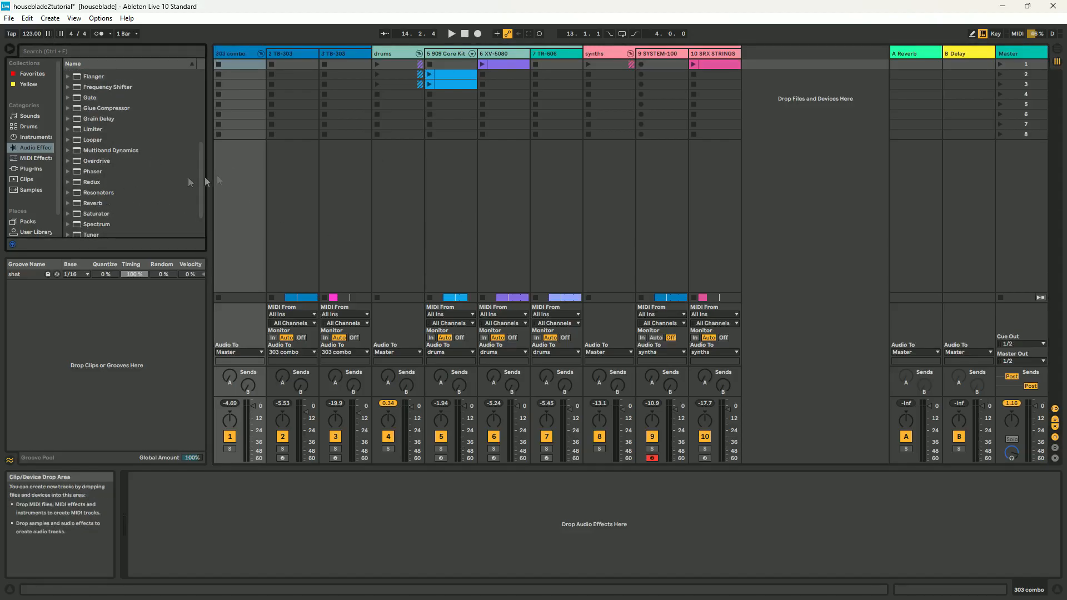
click(1002, 54)
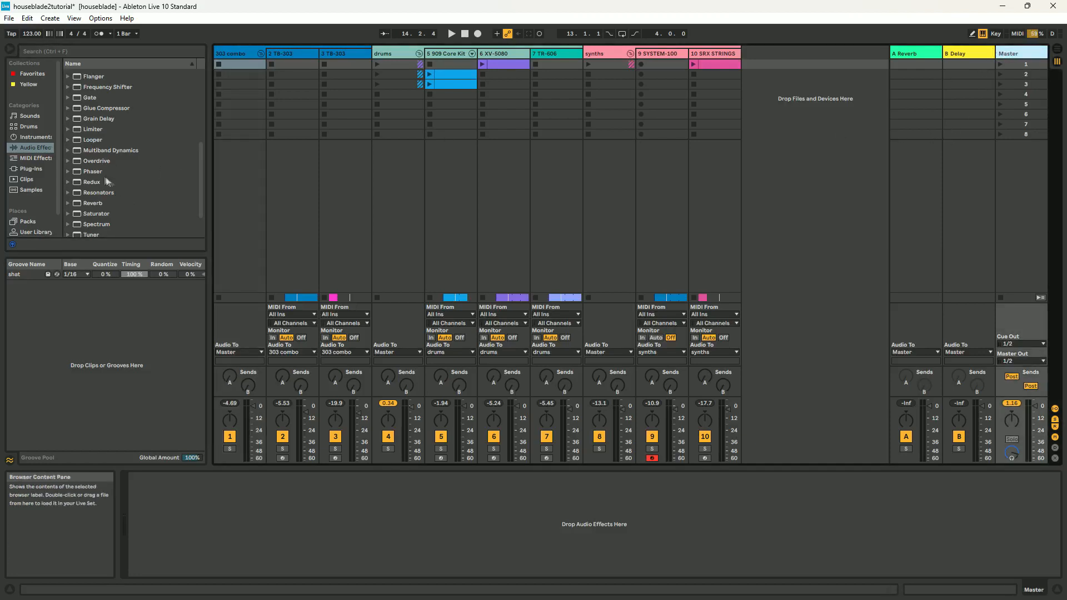
click(68, 162)
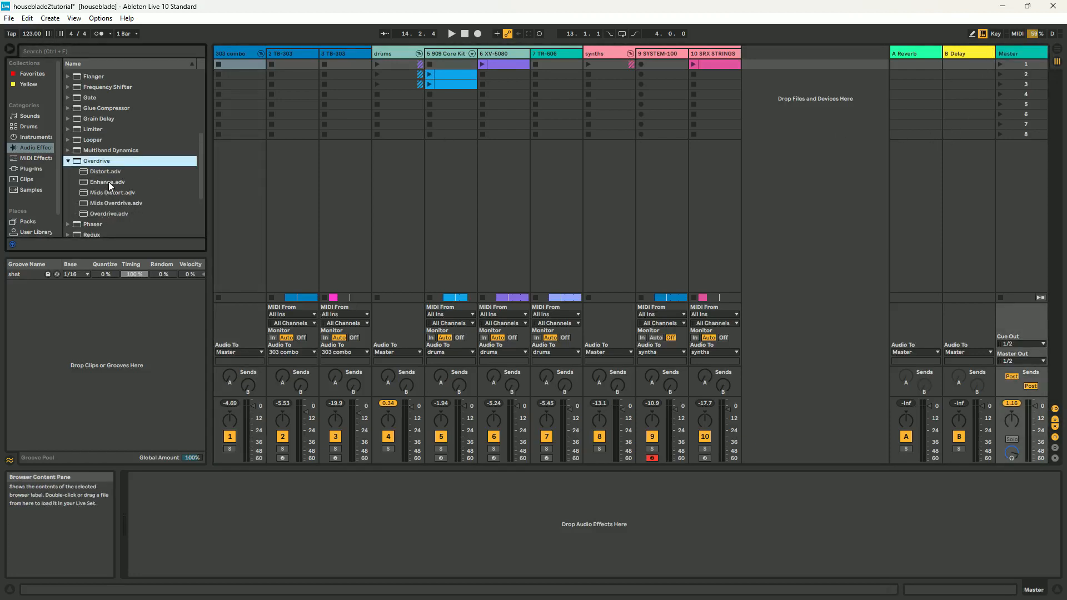
click(109, 181)
key(Return)
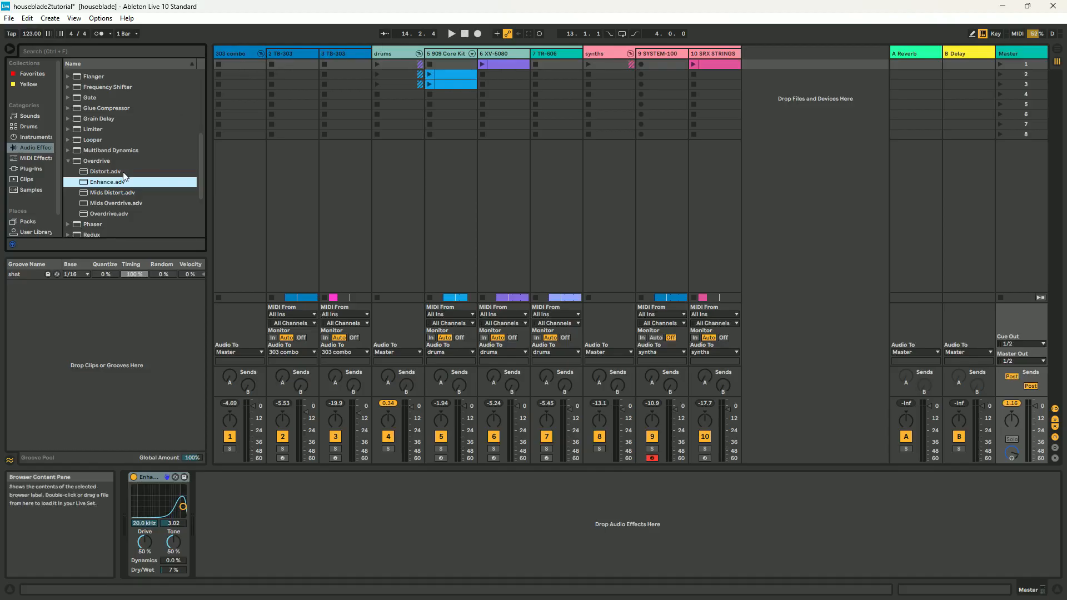
Add the Compressor preset Gentle-Kneeless after Enhance on the Master track.
scroll(123, 176, down, 3)
scroll(141, 178, down, 1)
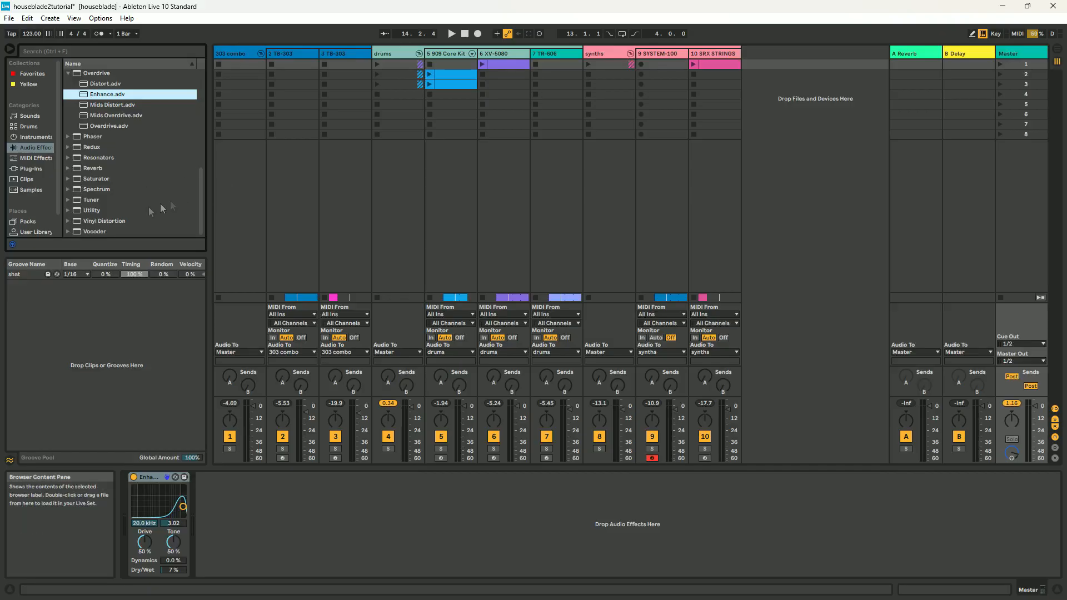
scroll(146, 212, up, 2)
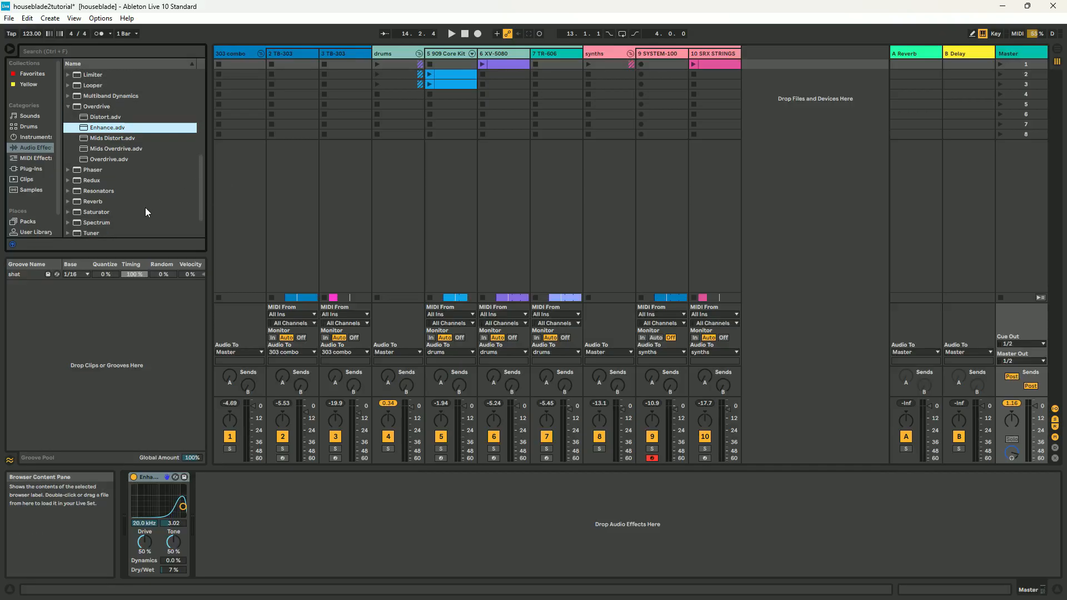
scroll(146, 209, up, 4)
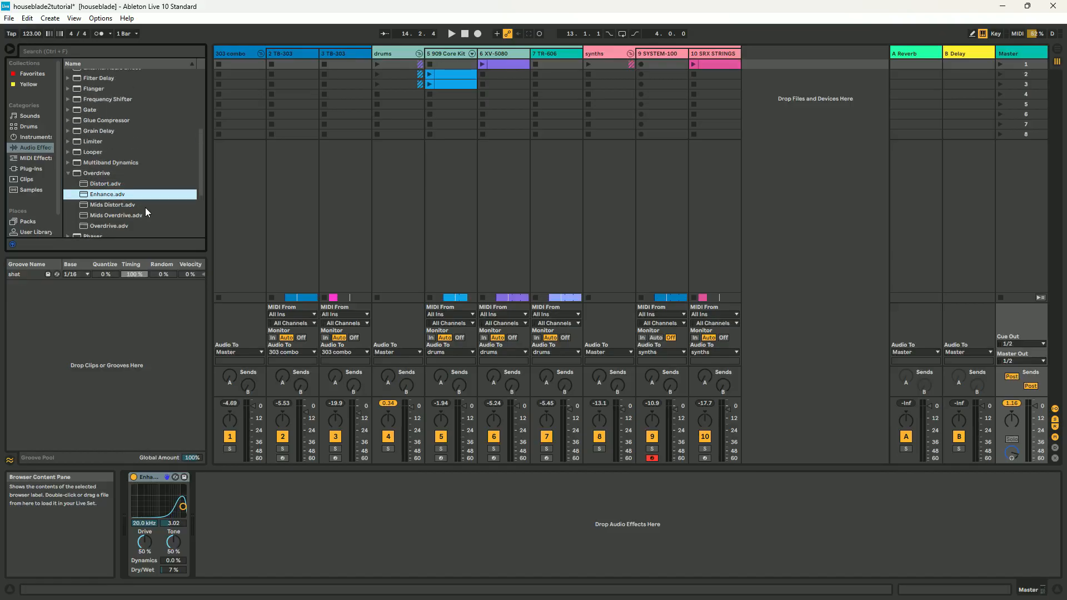
scroll(146, 212, up, 8)
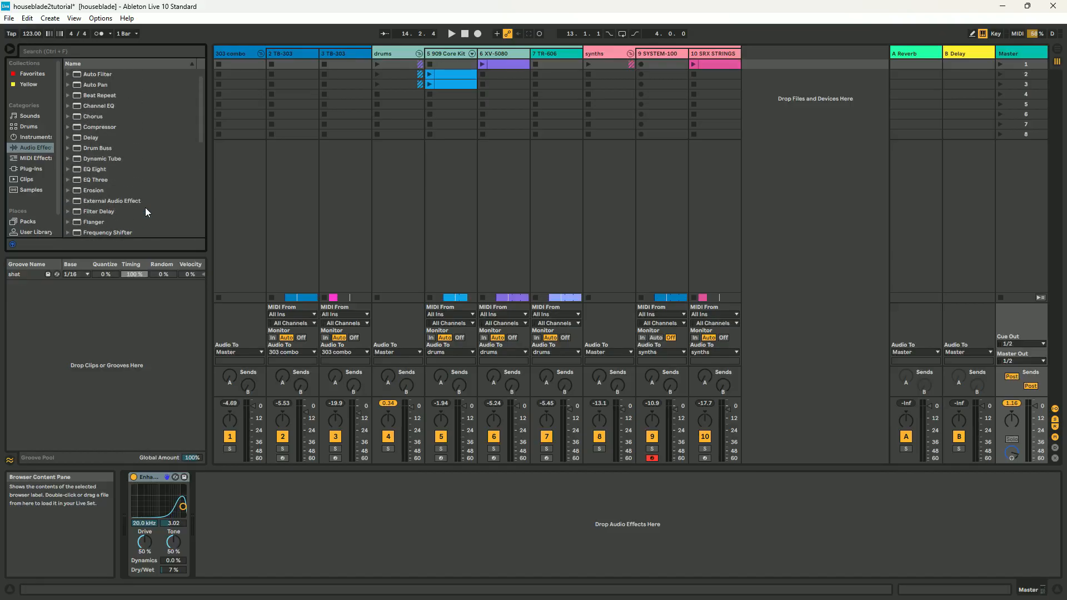
scroll(146, 212, up, 1)
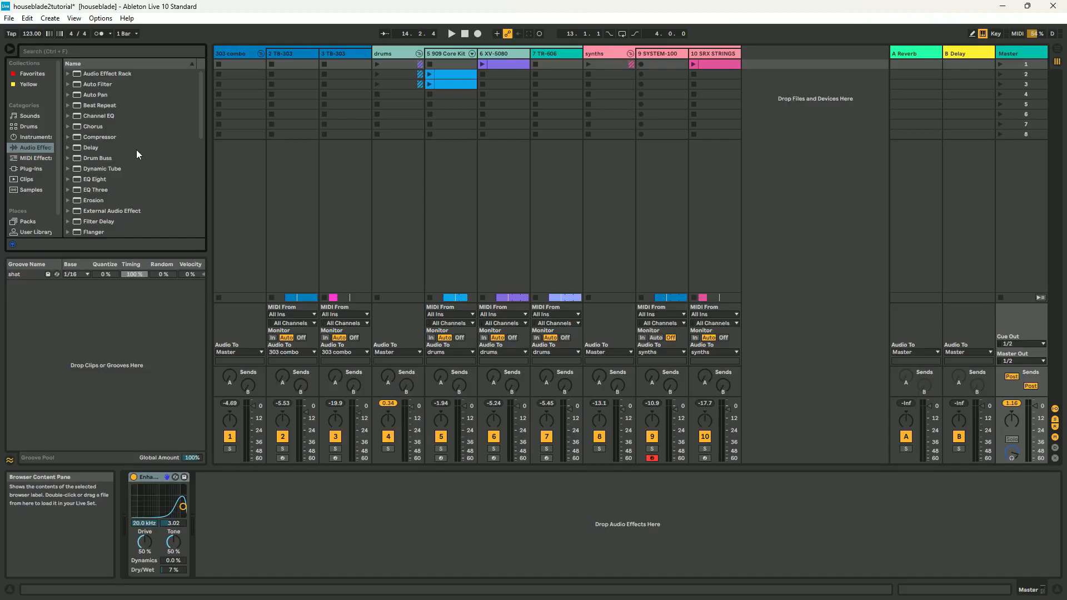
click(72, 137)
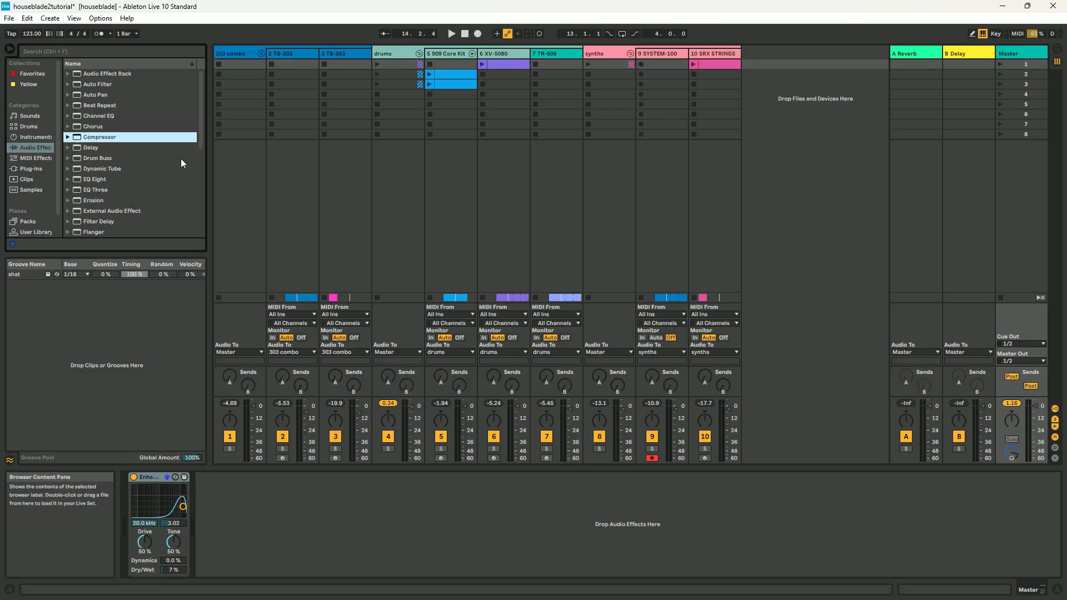
click(67, 137)
scroll(168, 189, down, 3)
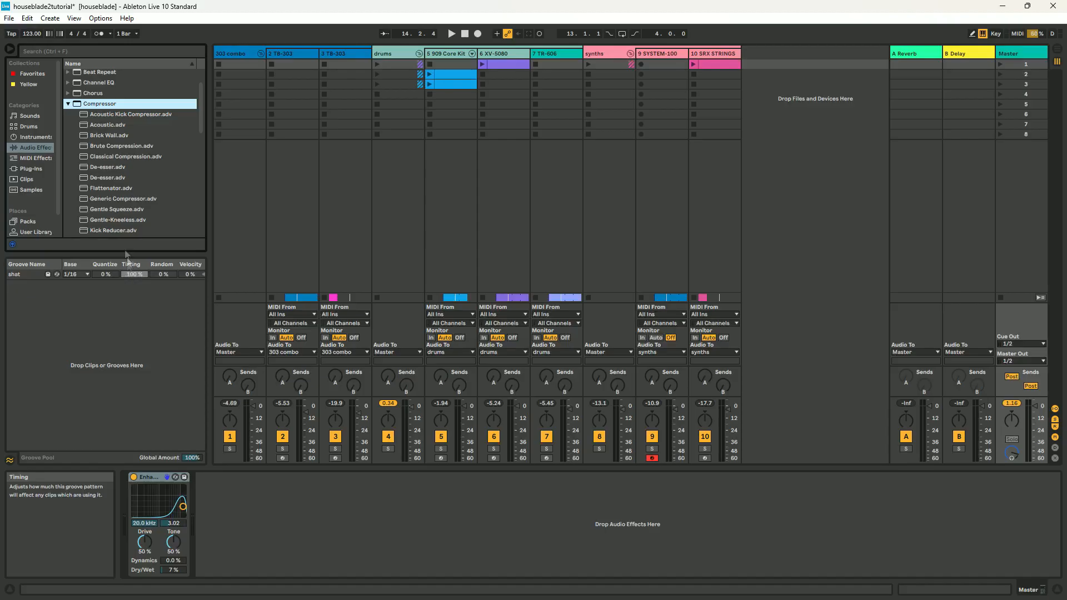
click(135, 221)
double_click(135, 221)
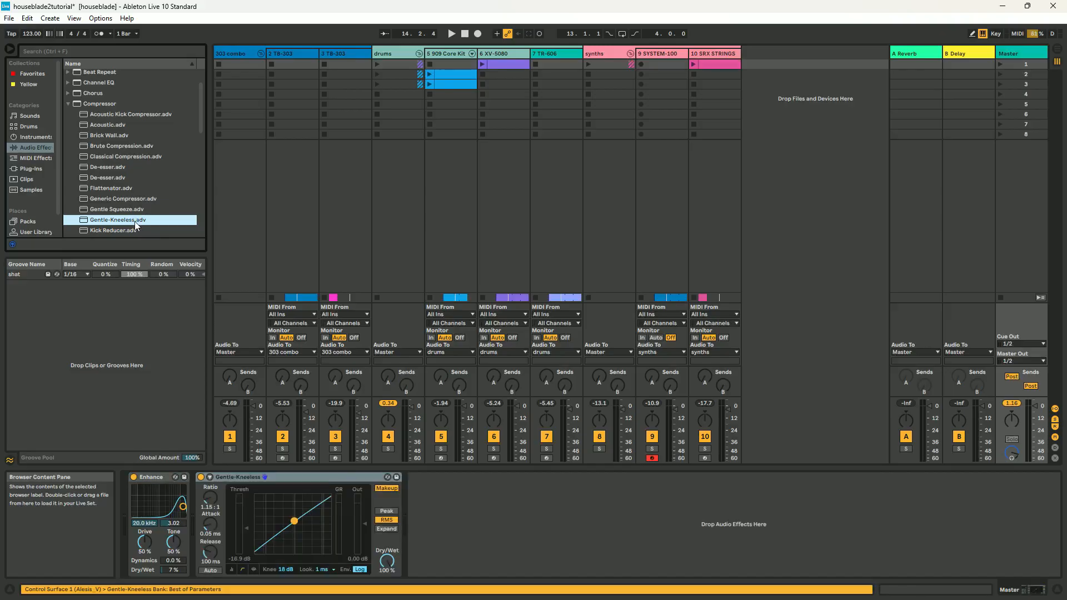
click(72, 103)
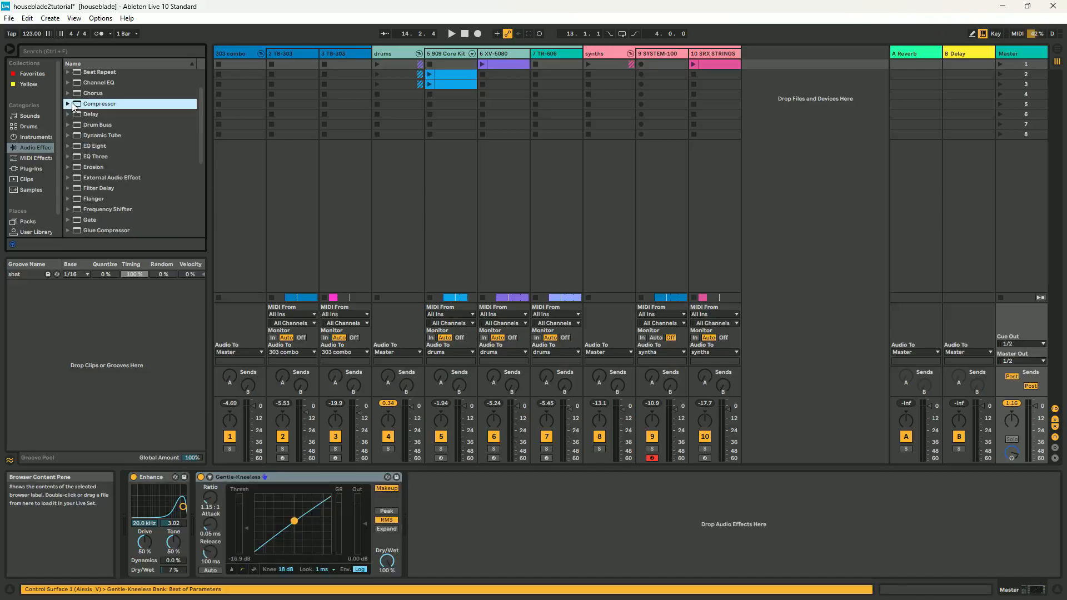
Add EQ Eight to the Master track and make band 1 a 12 dB/octave low cut at 25 Hz.
double_click(89, 145)
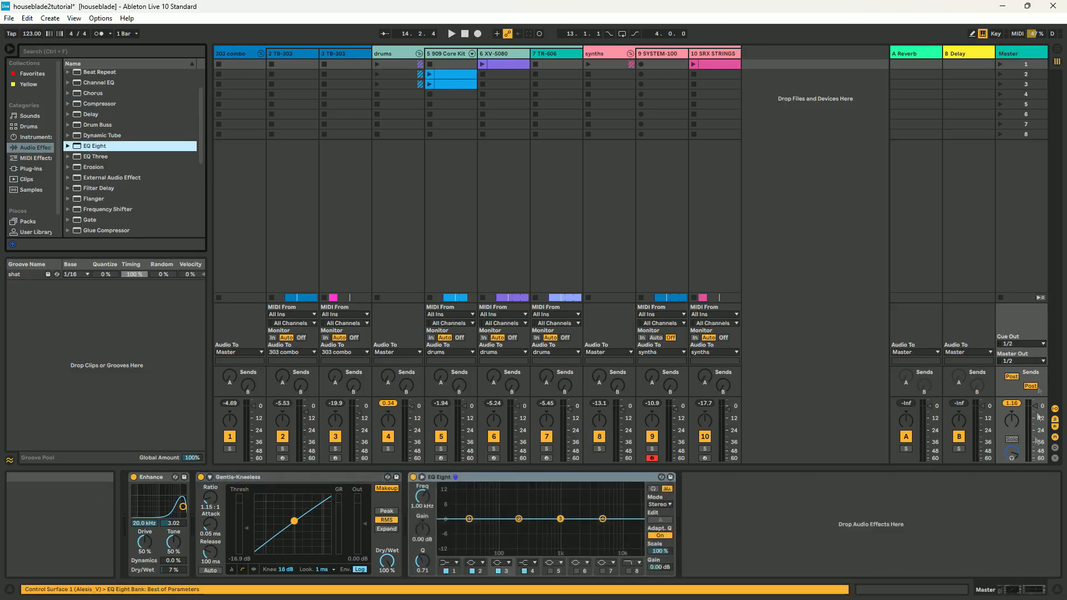
click(448, 563)
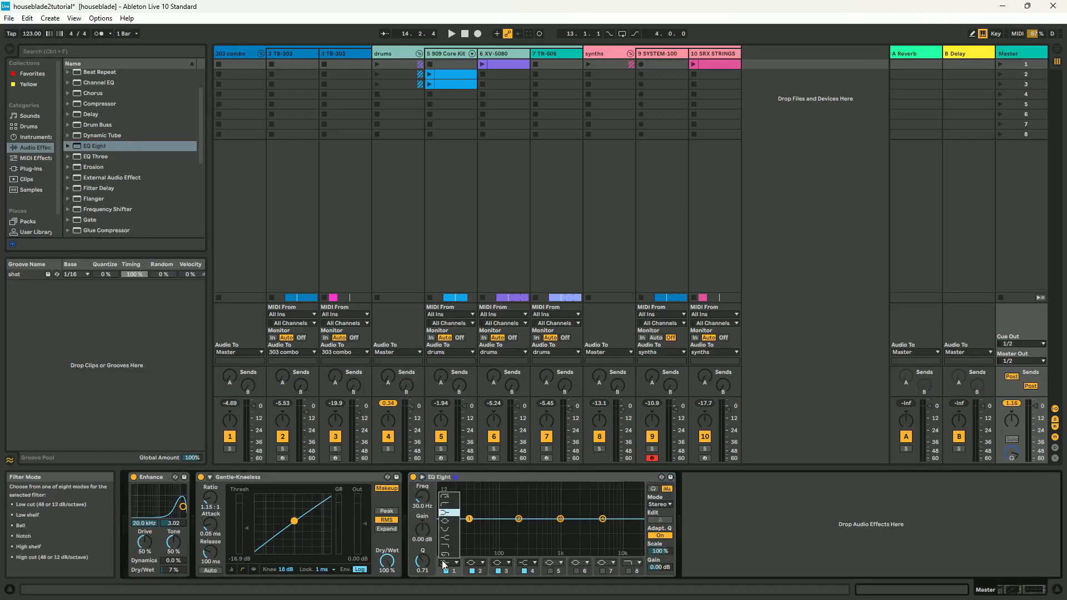
click(448, 506)
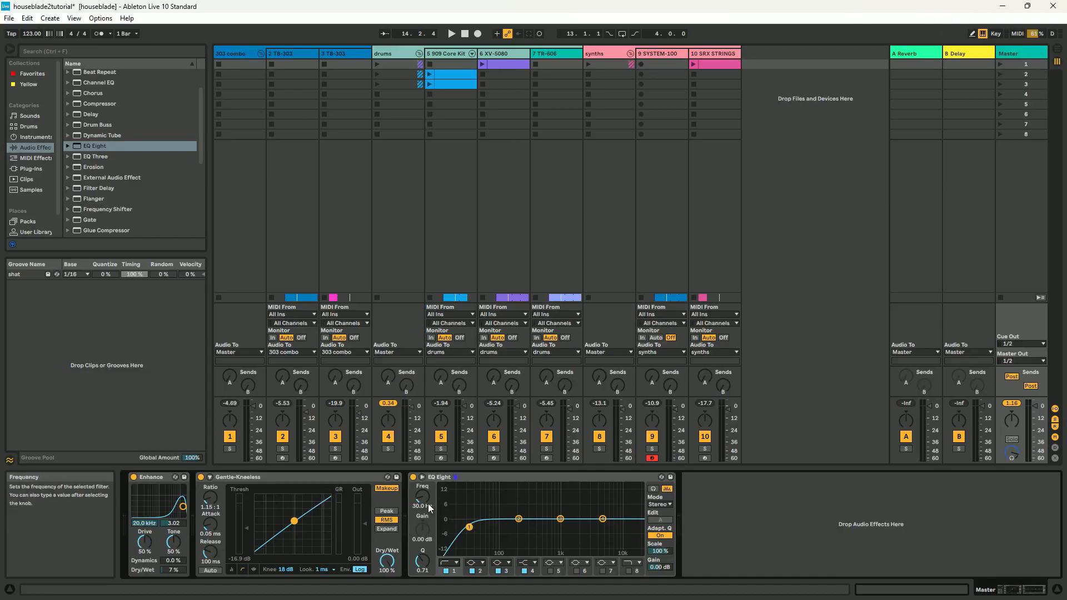
drag(428, 504, 428, 501)
drag(423, 498, 427, 512)
text(25)
key(Return)
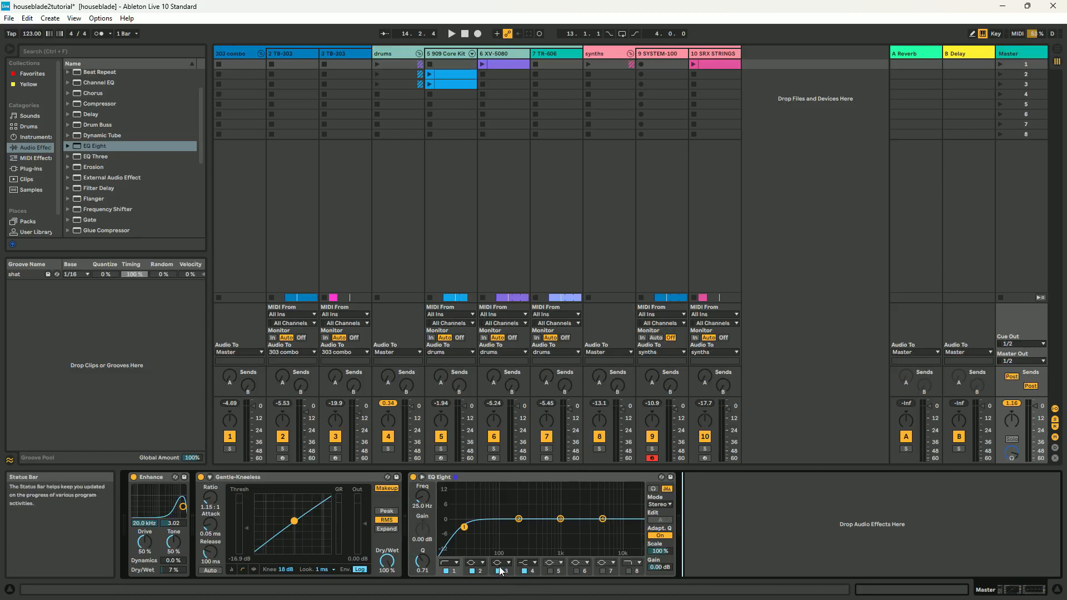
Make band 4 of the Master EQ Eight a 12 dB/octave high cut at 10 kHz.
click(527, 563)
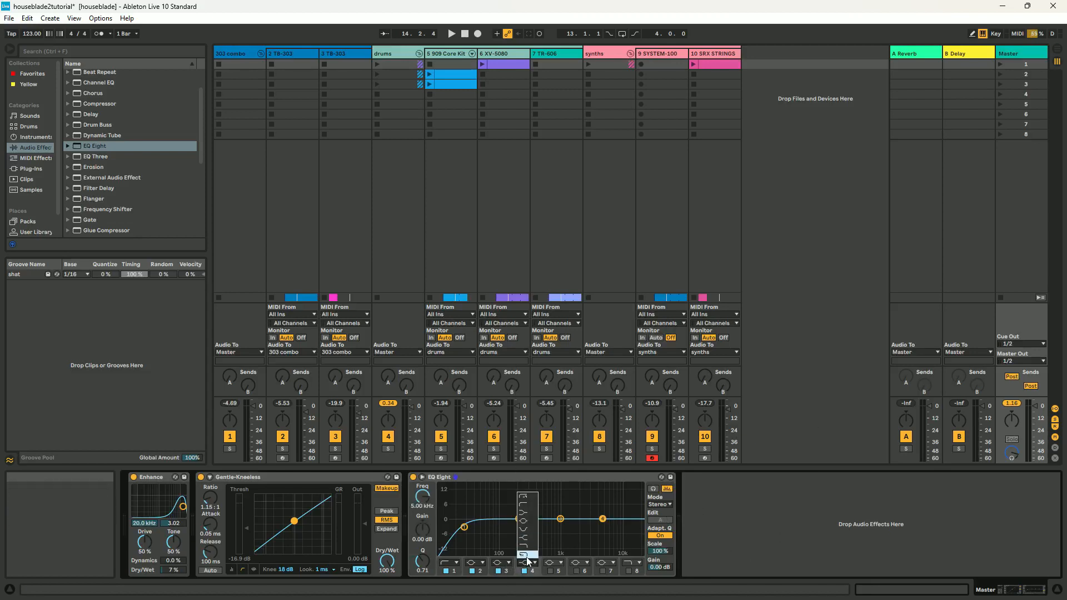
click(527, 547)
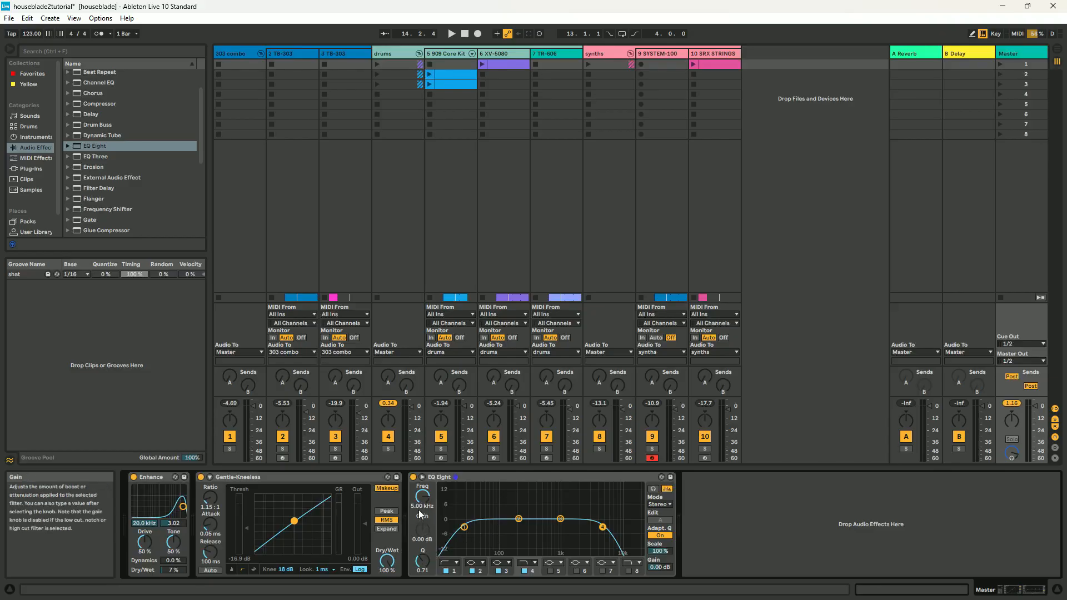
mouse_move(423, 496)
mouse_down()
mouse_move(423, 479)
mouse_move(421, 507)
mouse_up()
text(5)
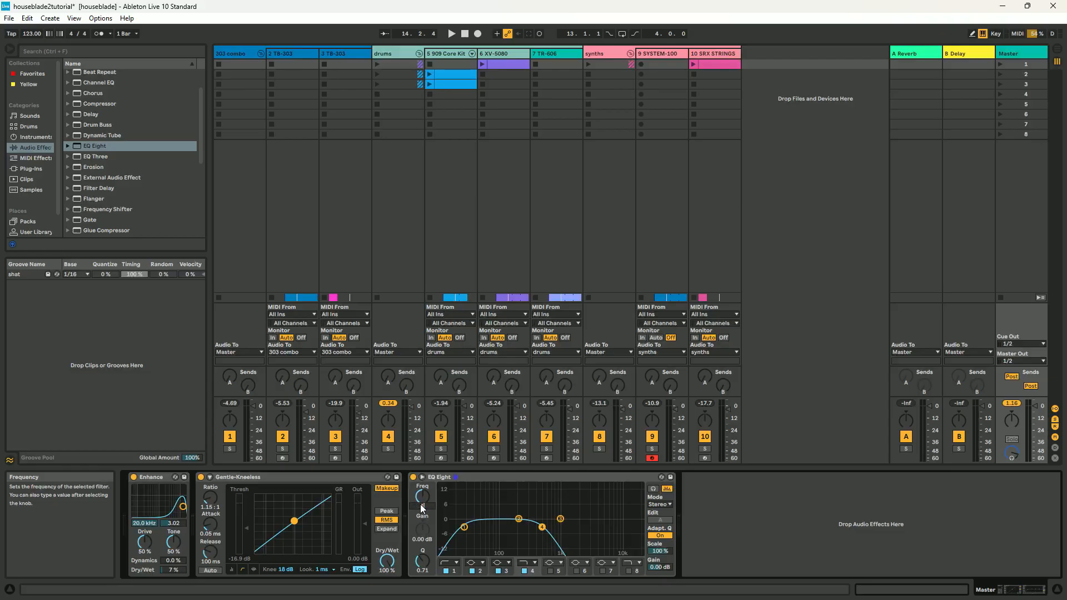
text(0000)
key(Return)
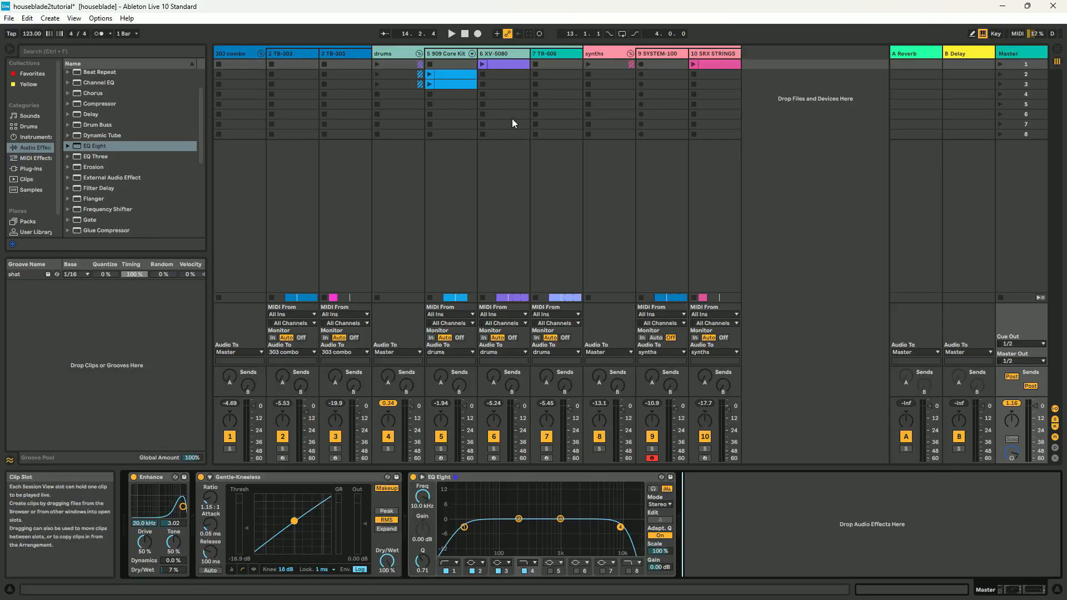
Play the set to compare the Master EQ Eight with band 1 off and on and with band 4 off, and stop playback.
click(451, 33)
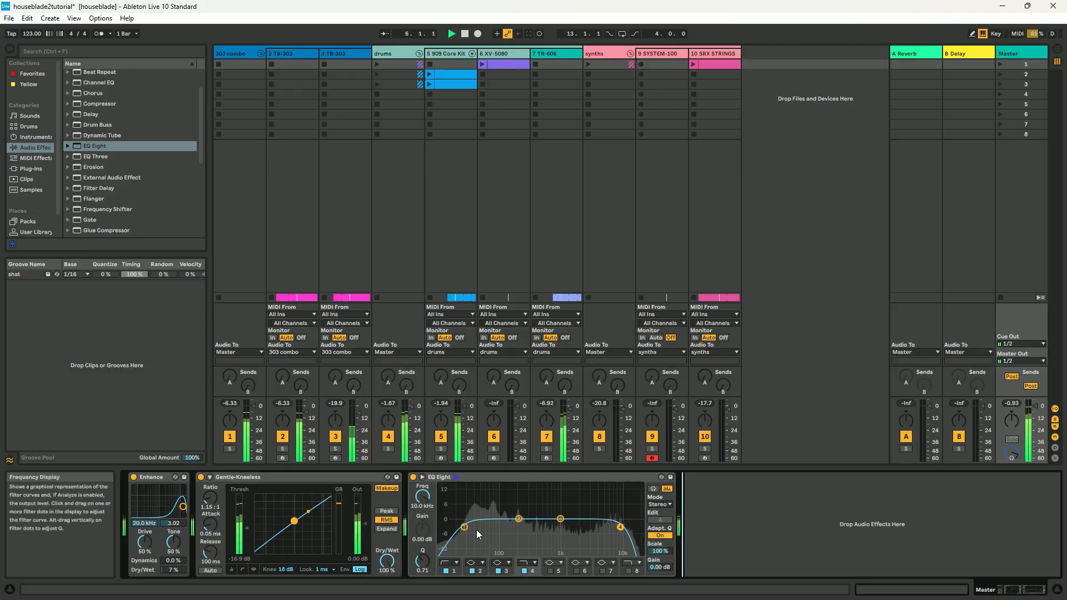
click(447, 571)
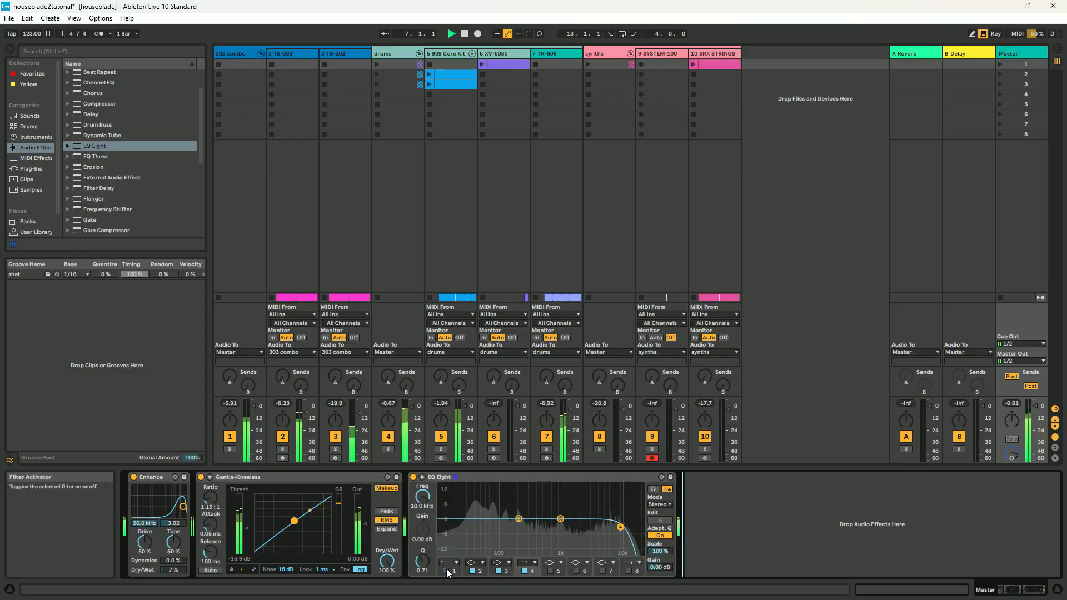
click(447, 571)
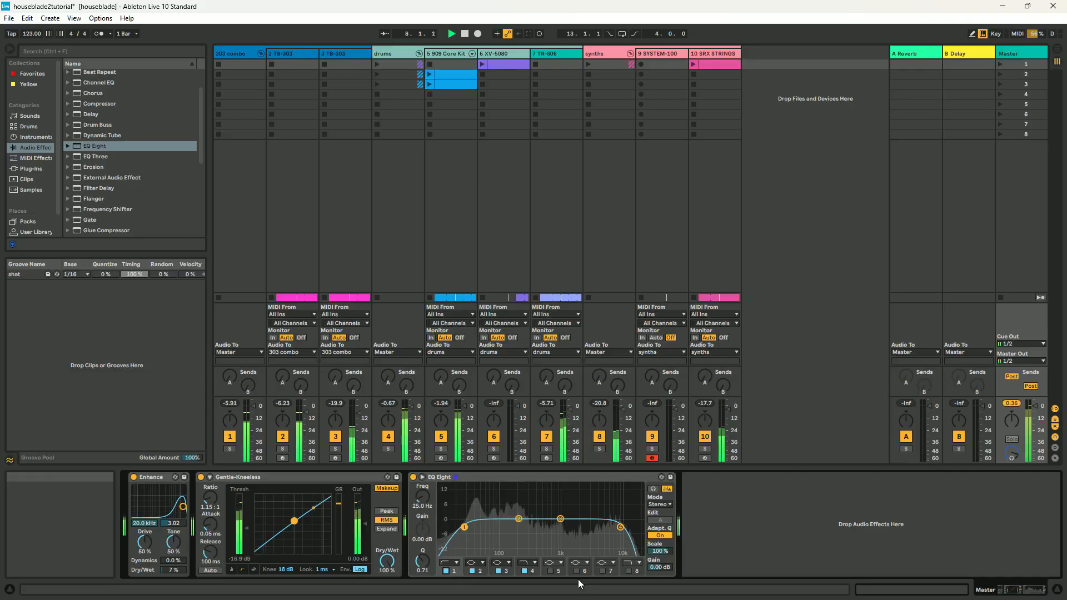
click(525, 571)
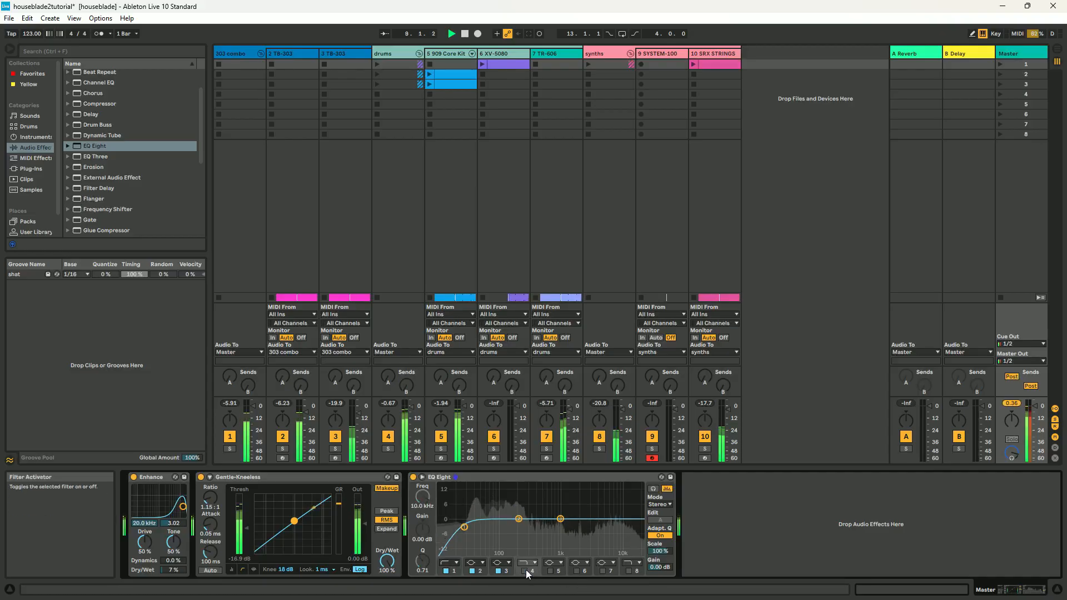
click(465, 34)
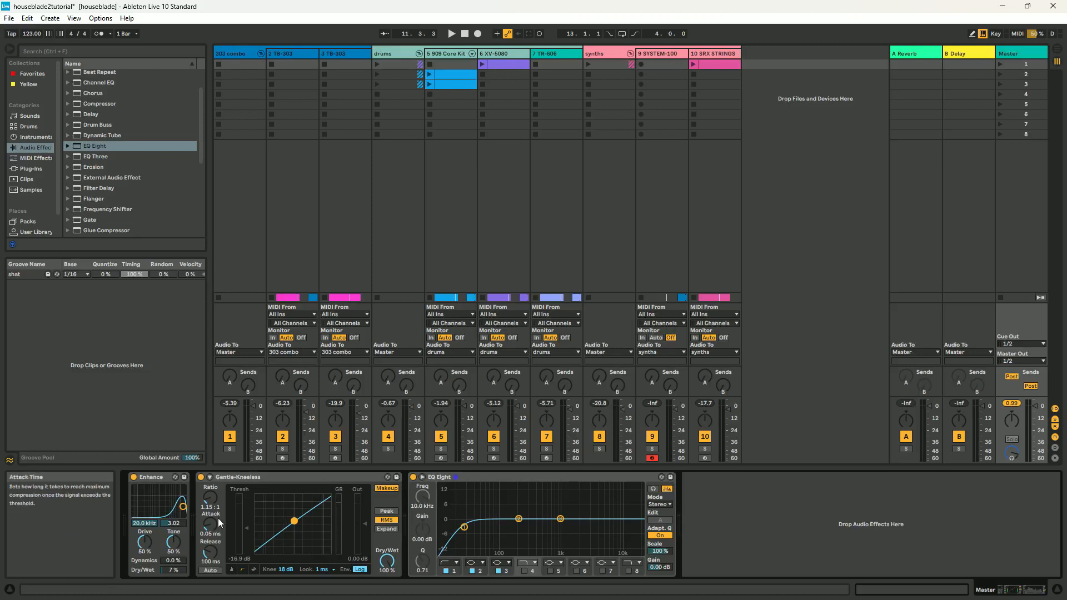
Move the Enhance overdrive to the end of the Master effect chain, after EQ Eight.
click(150, 477)
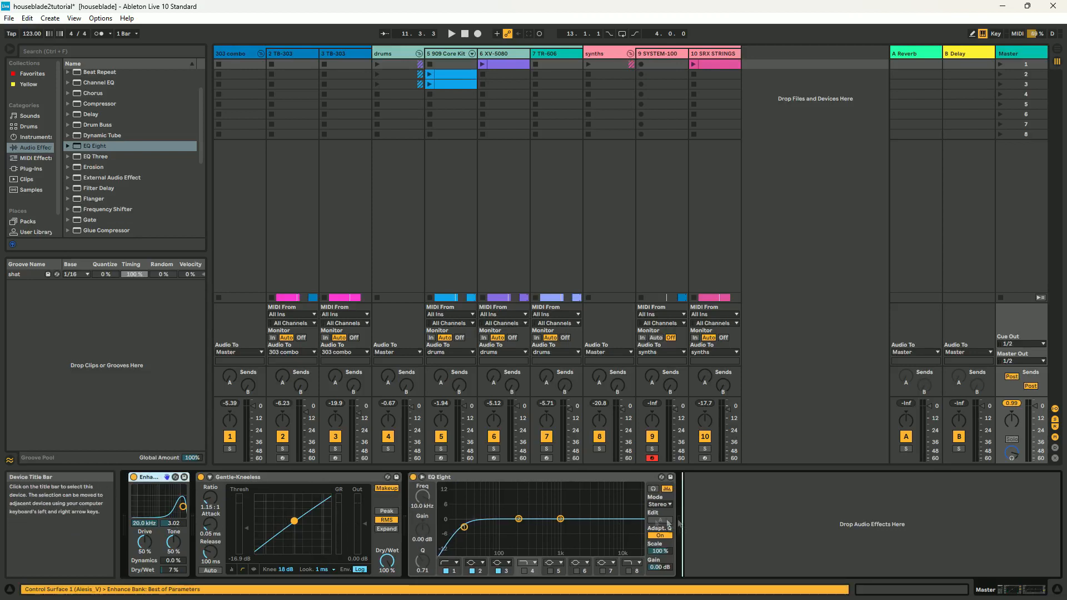
drag(150, 477, 683, 522)
Adjust the Gentle-Kneeless compressor's ratio during playback to about 2.17:1, and stop playback.
click(453, 34)
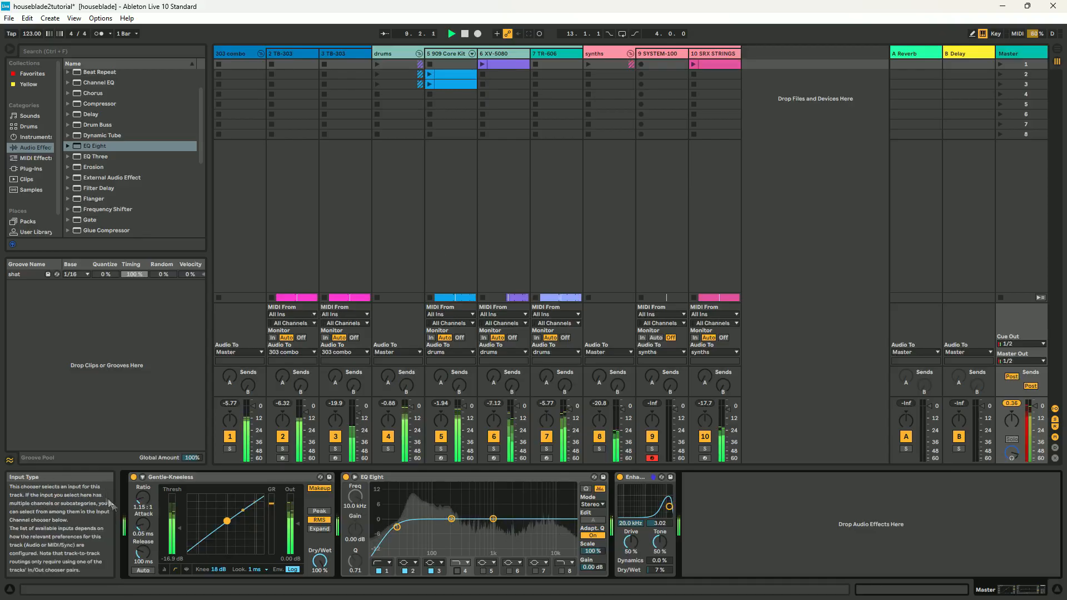
drag(143, 498, 143, 461)
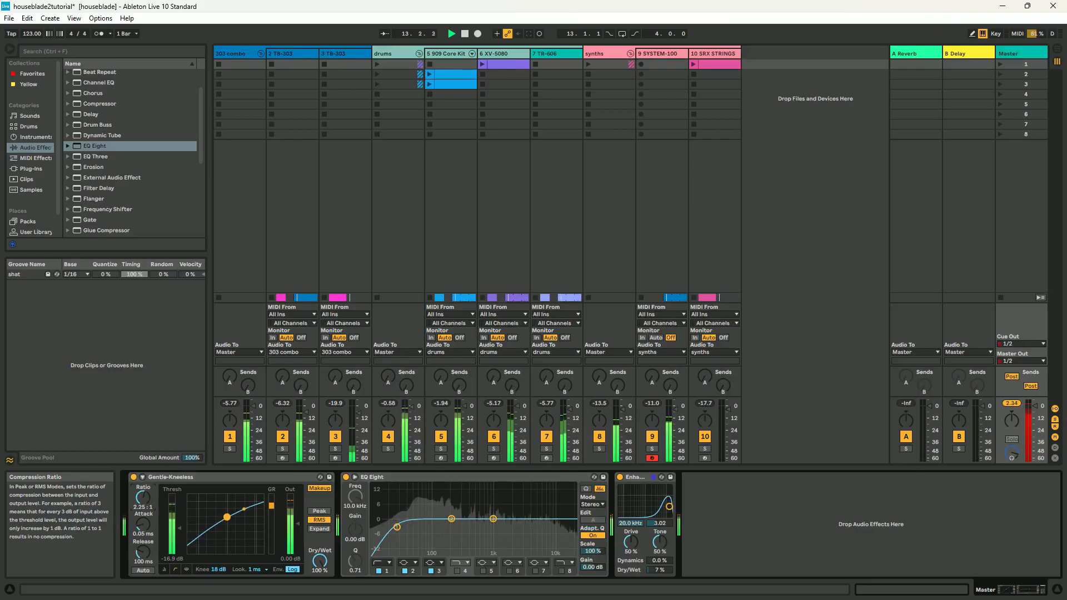
drag(143, 497, 143, 500)
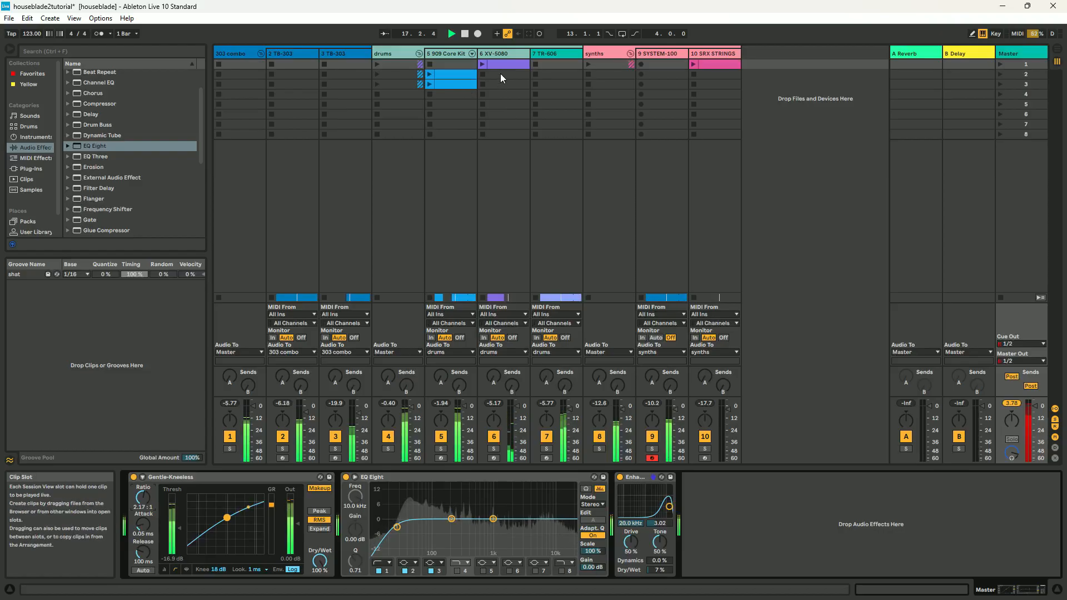
click(466, 34)
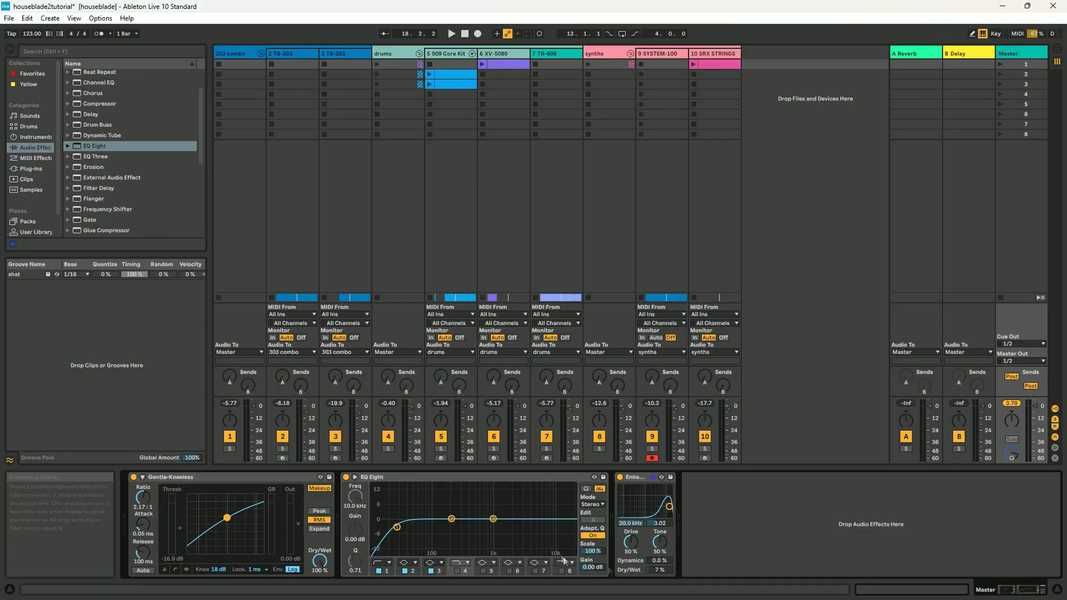
Turn band 4 of the Master EQ Eight back on and set its high cut frequency to 14 kHz.
click(456, 572)
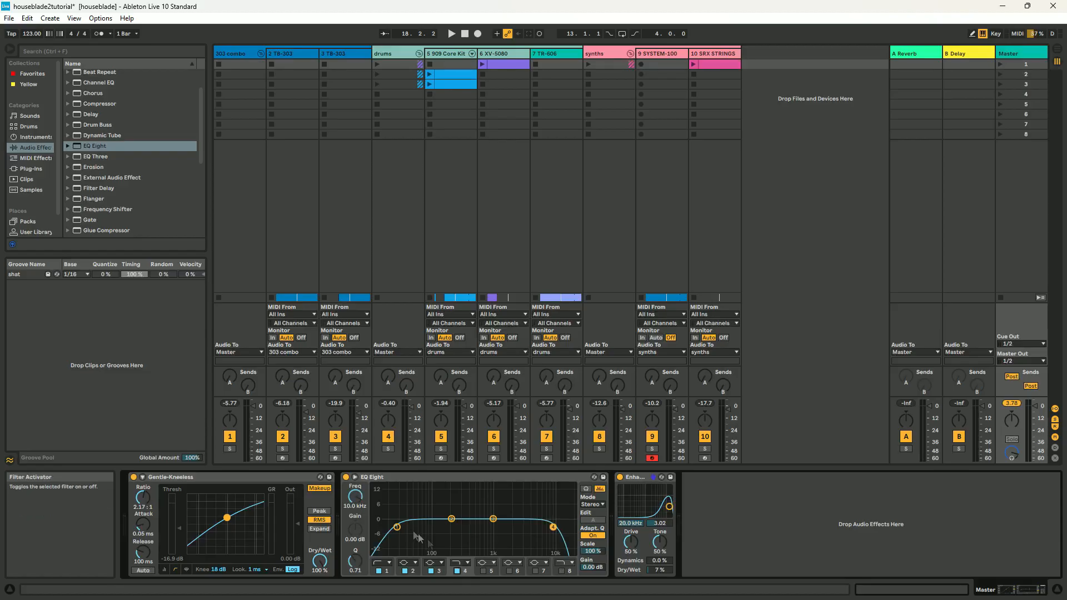
drag(354, 502, 354, 484)
double_click(354, 502)
text(10)
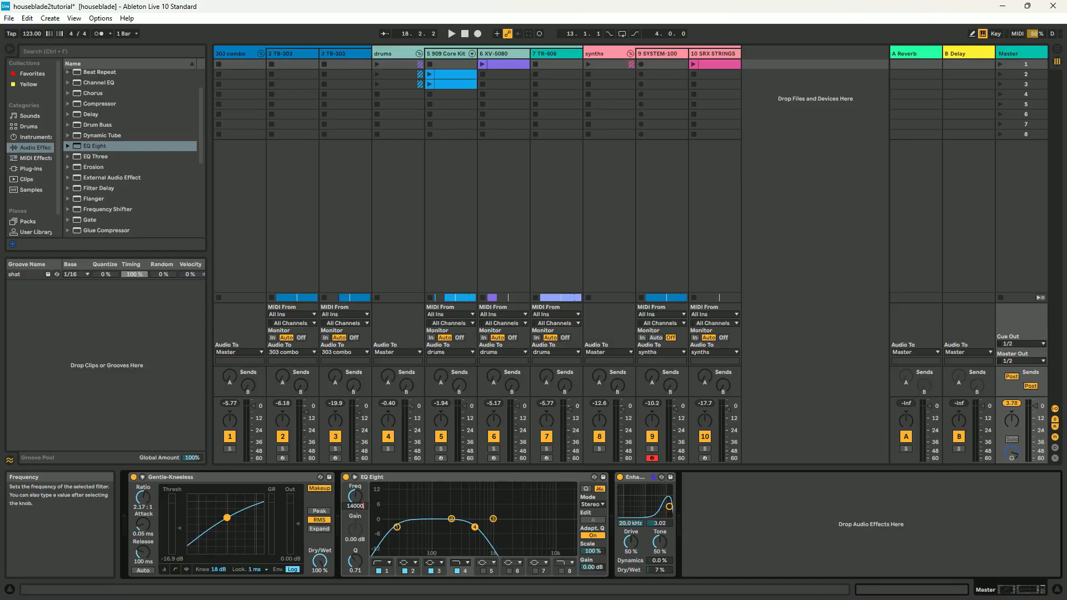
text(000)
key(Return)
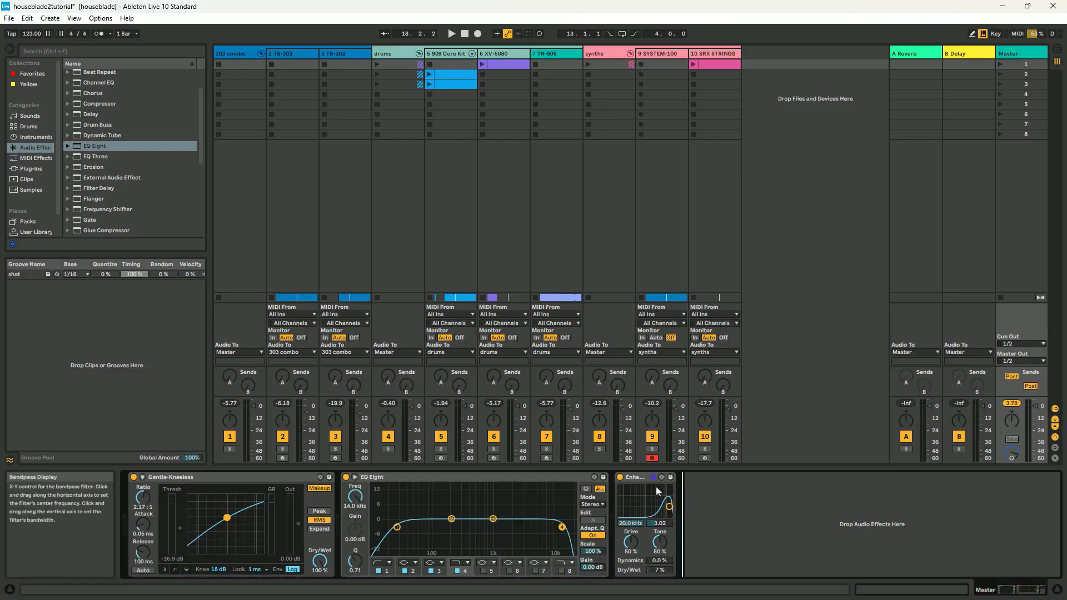
Set the Gentle-Kneeless compressor's dry/wet to 50% and play the set comparing Enhance off and on, leaving Enhance on with playback stopped.
click(621, 477)
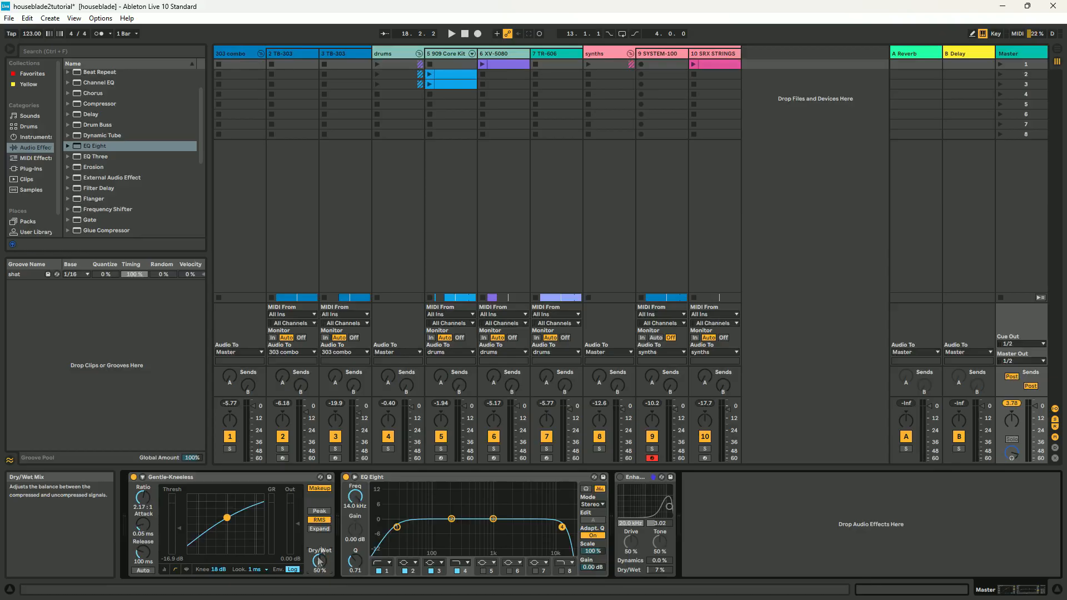
click(453, 34)
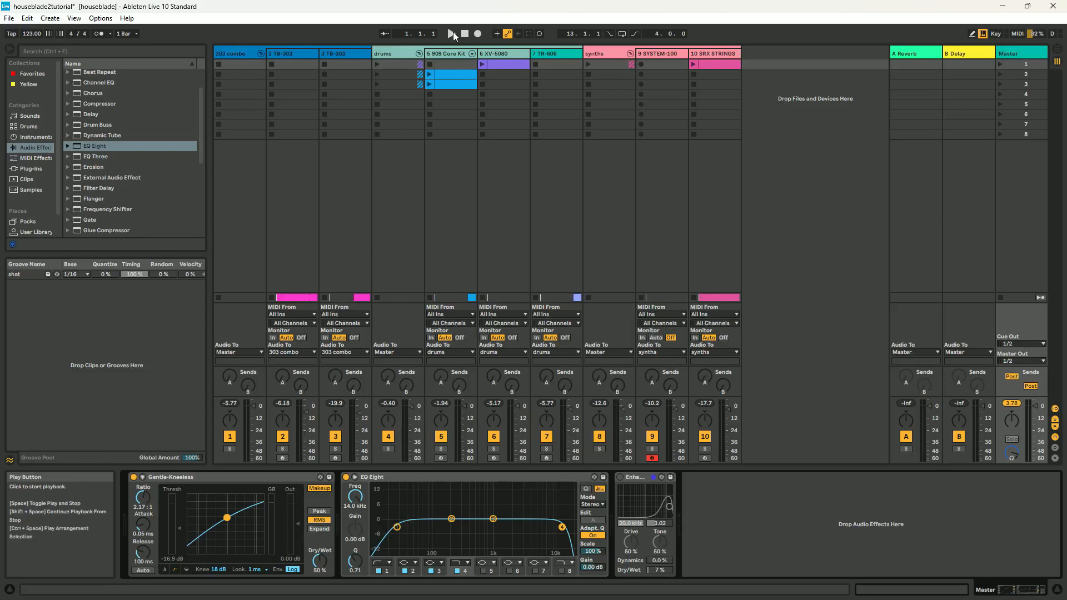
click(453, 35)
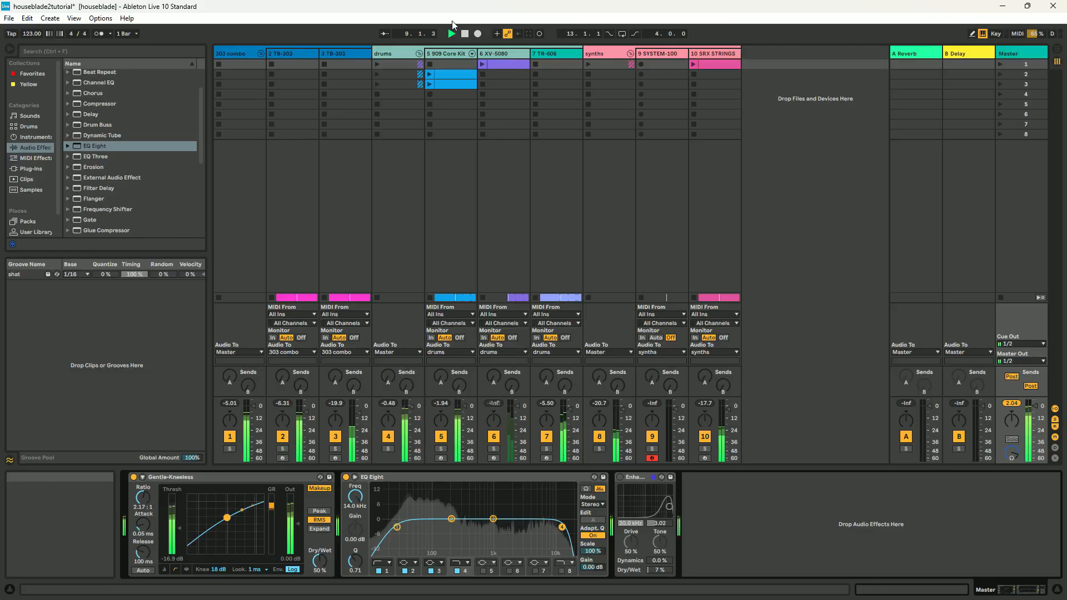
click(621, 478)
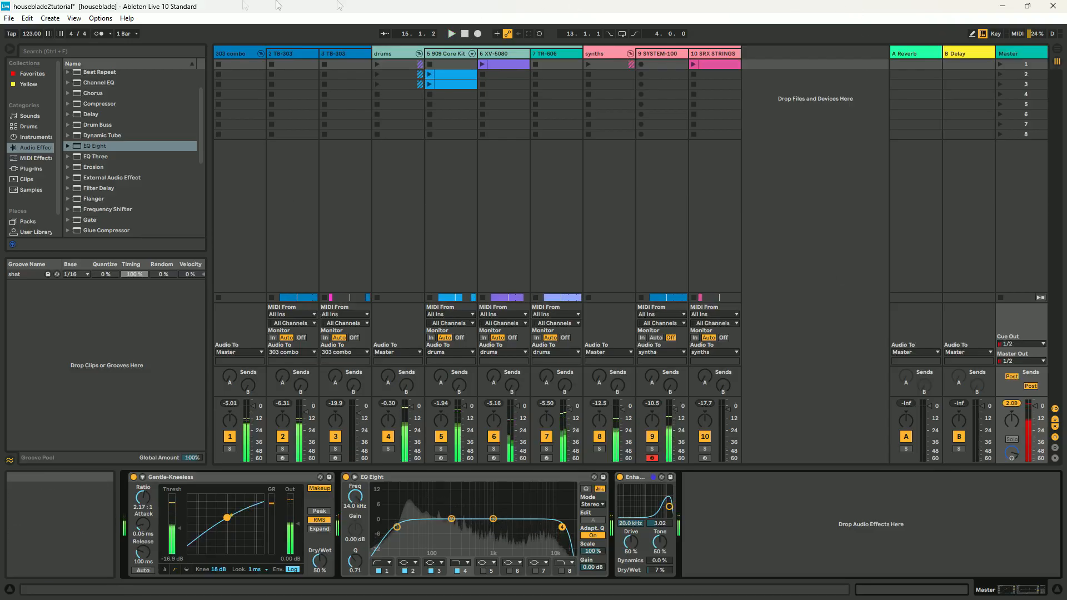
key(space)
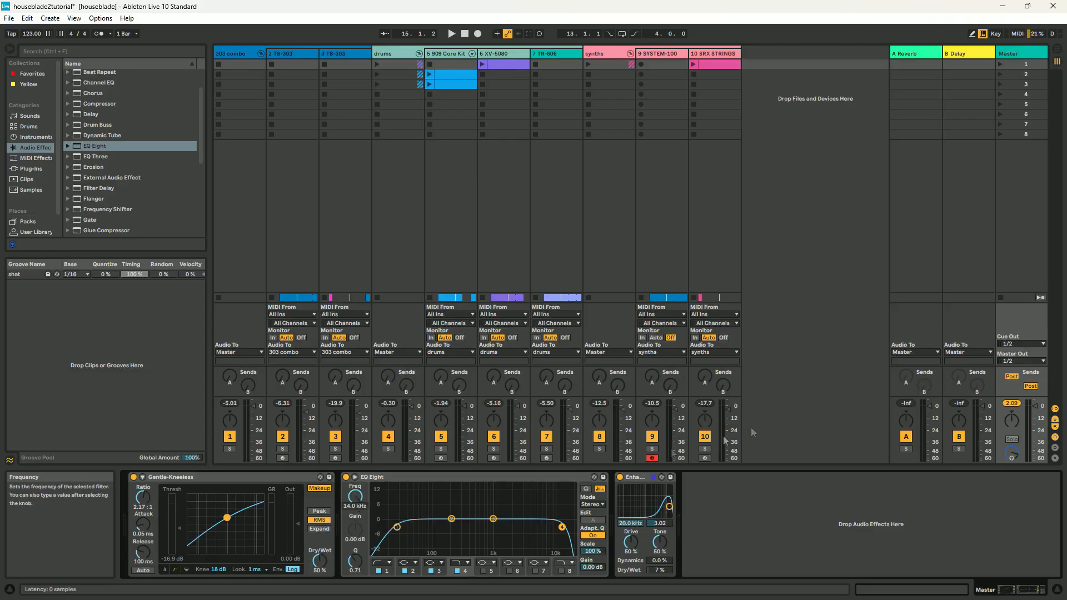
Set the high cut frequency of band 4 in the Master EQ Eight to 15 kHz.
text(15000)
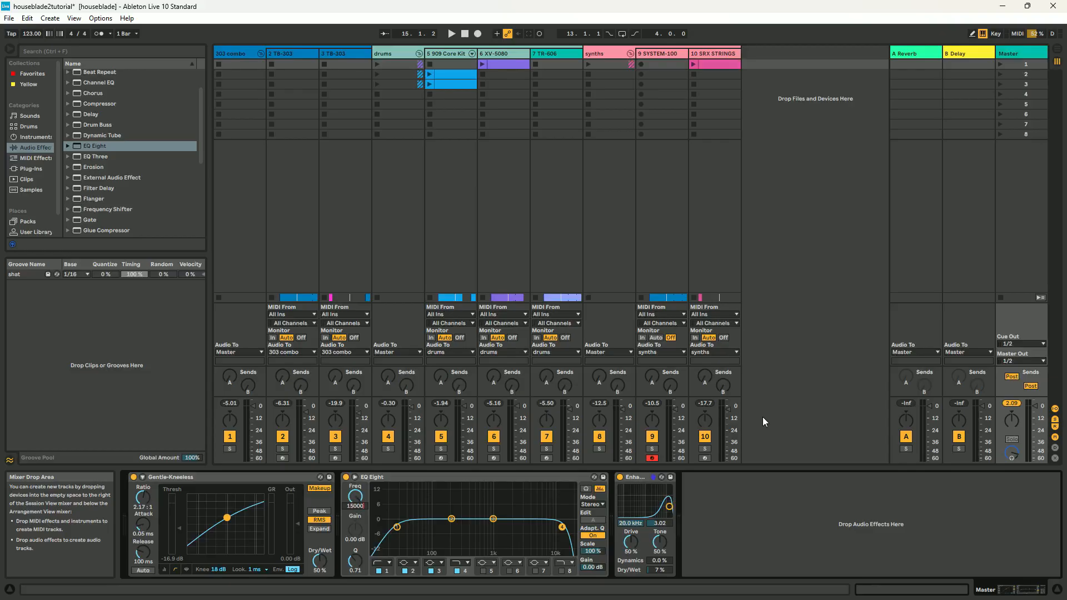
key(Return)
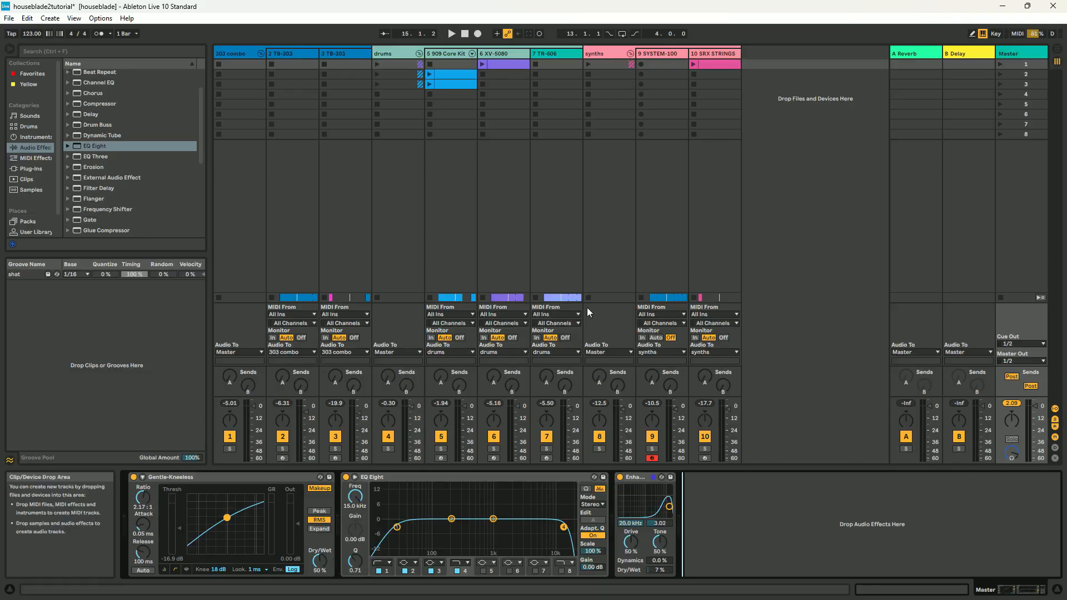
click(245, 477)
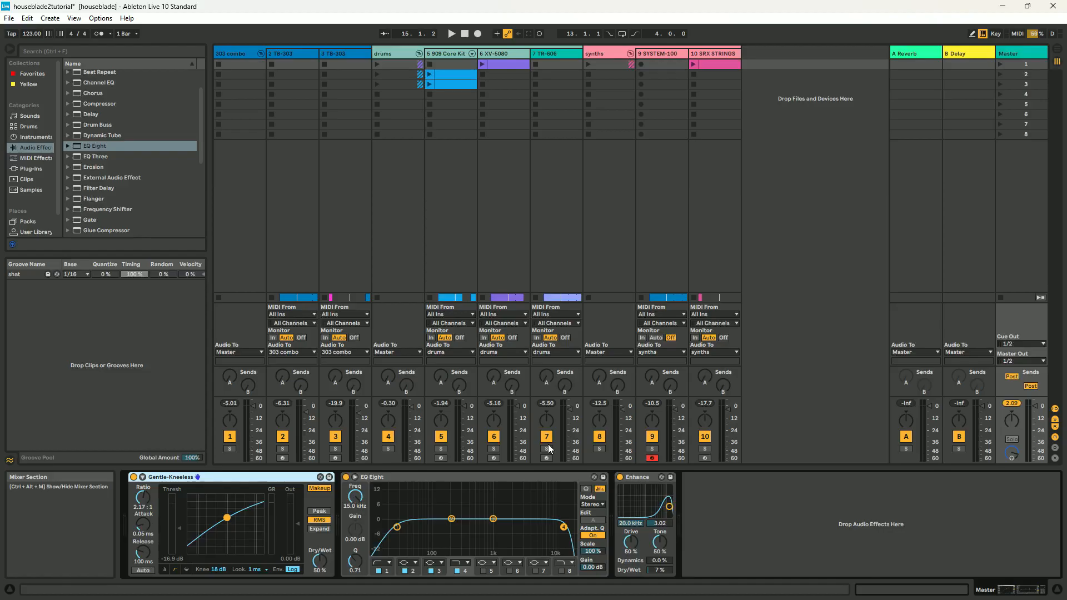
shift+click(562, 475)
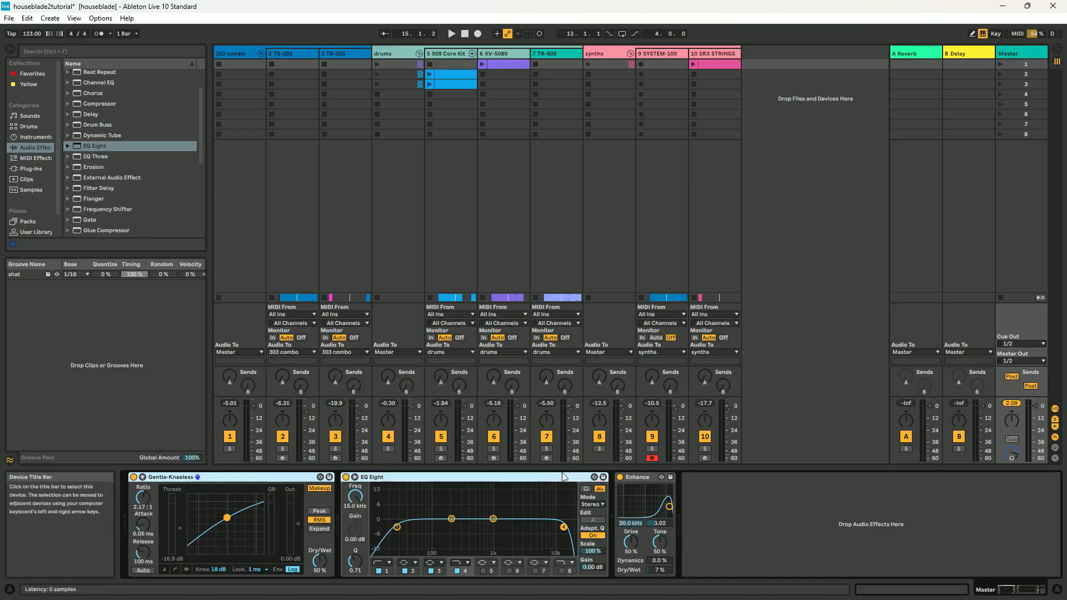
shift+click(637, 476)
right_click(227, 478)
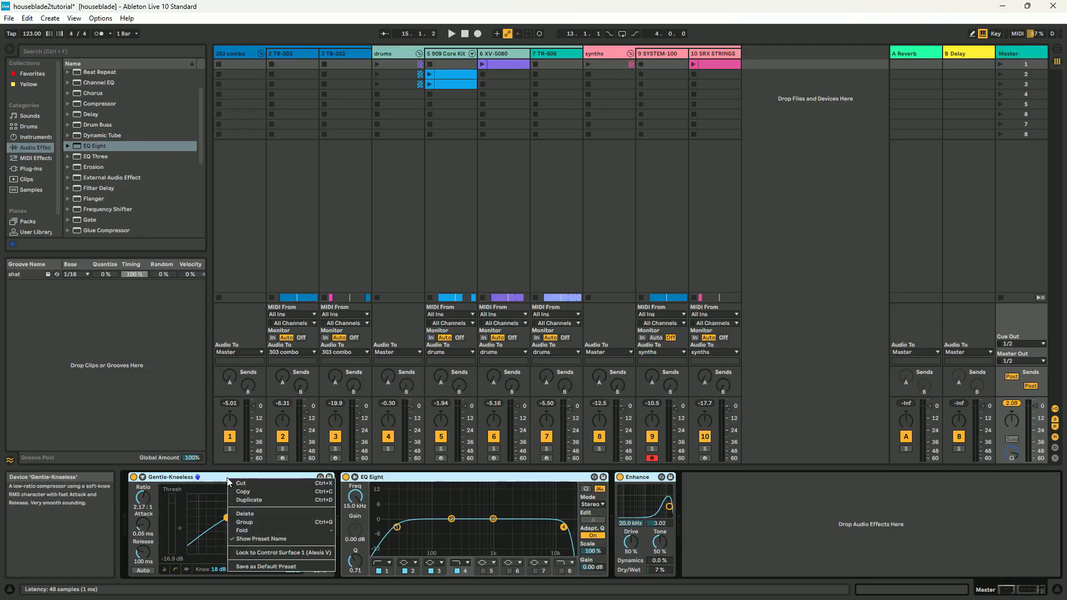
click(769, 531)
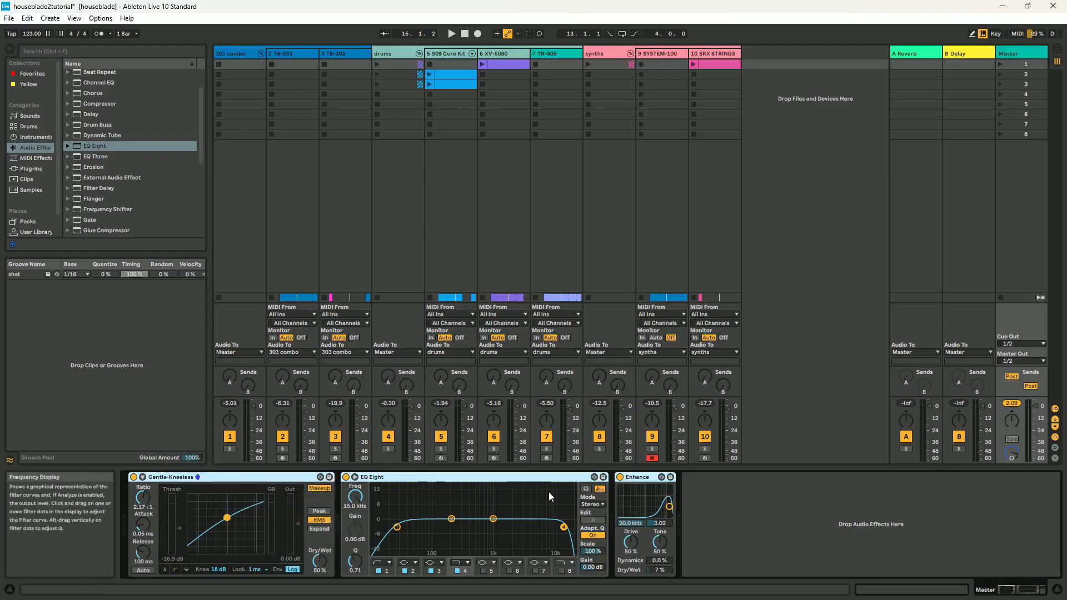
Add an empty Audio Effect Rack to the end of the Master effect chain, after Enhance.
scroll(144, 144, up, 3)
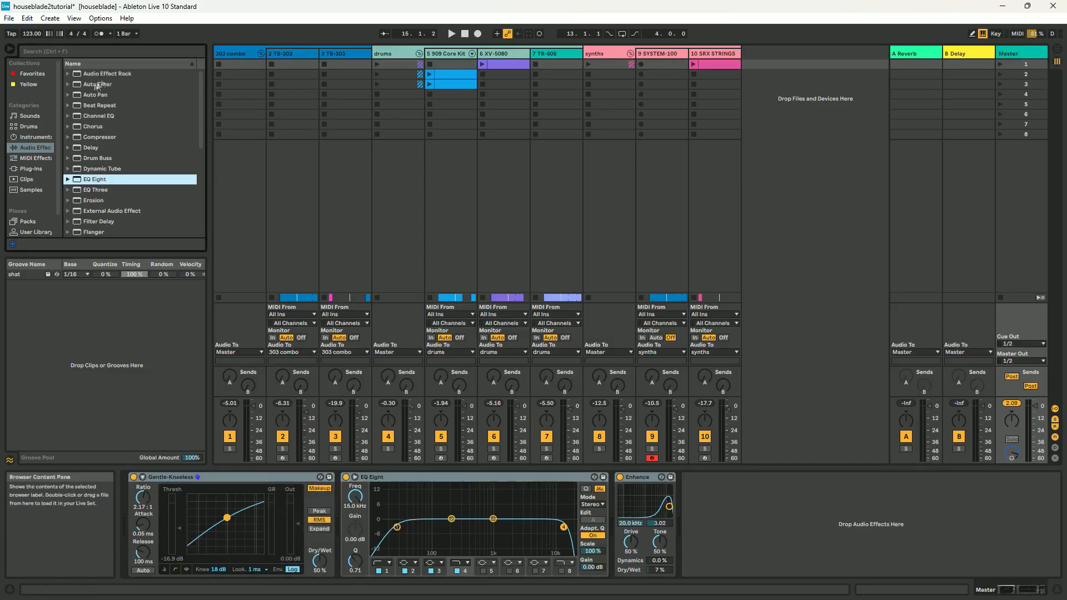
click(67, 75)
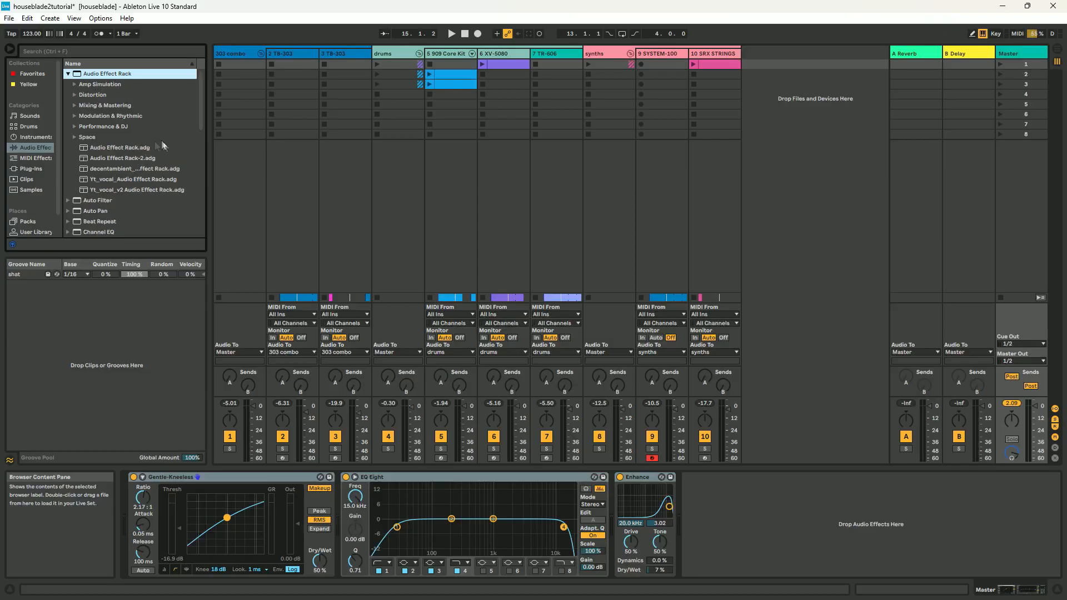
drag(97, 77, 736, 504)
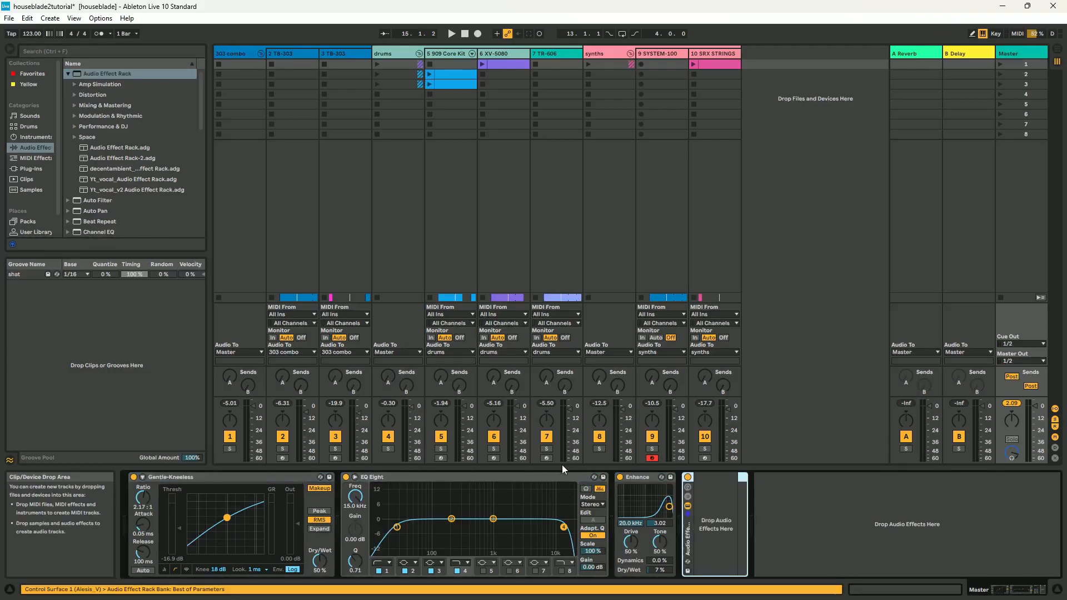
Move the Gentle-Kneeless compressor, EQ Eight and Enhance together into the empty Audio Effect Rack on the Master.
click(243, 475)
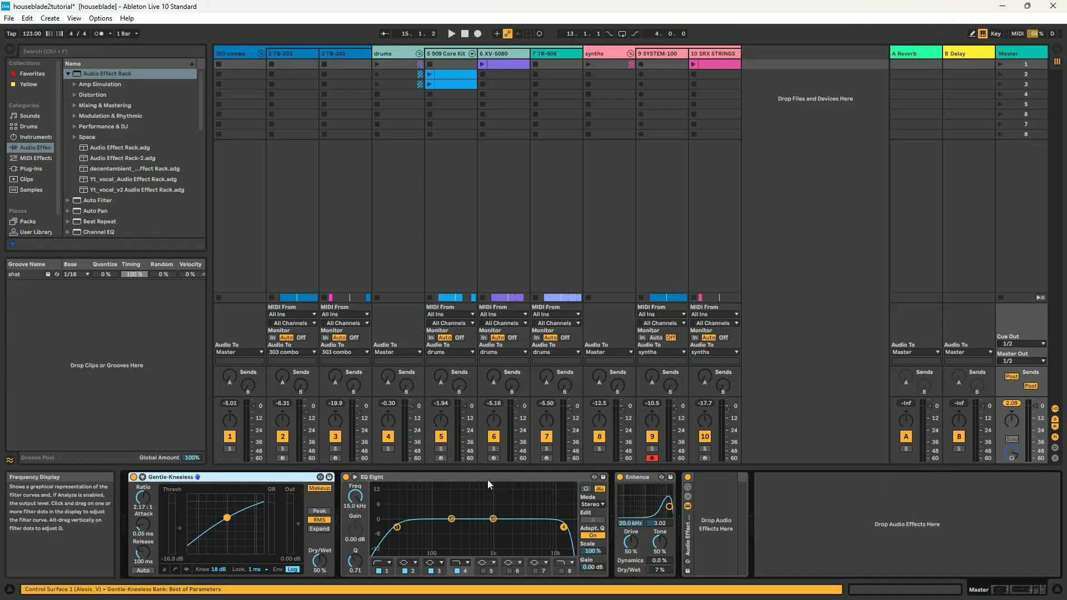
shift+click(488, 479)
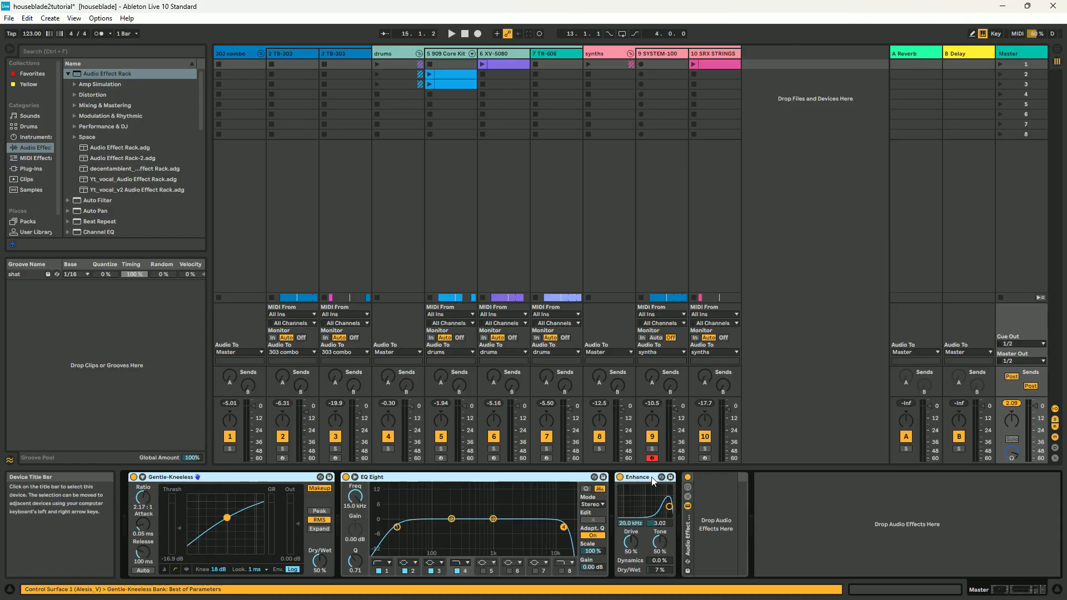
drag(657, 529, 701, 529)
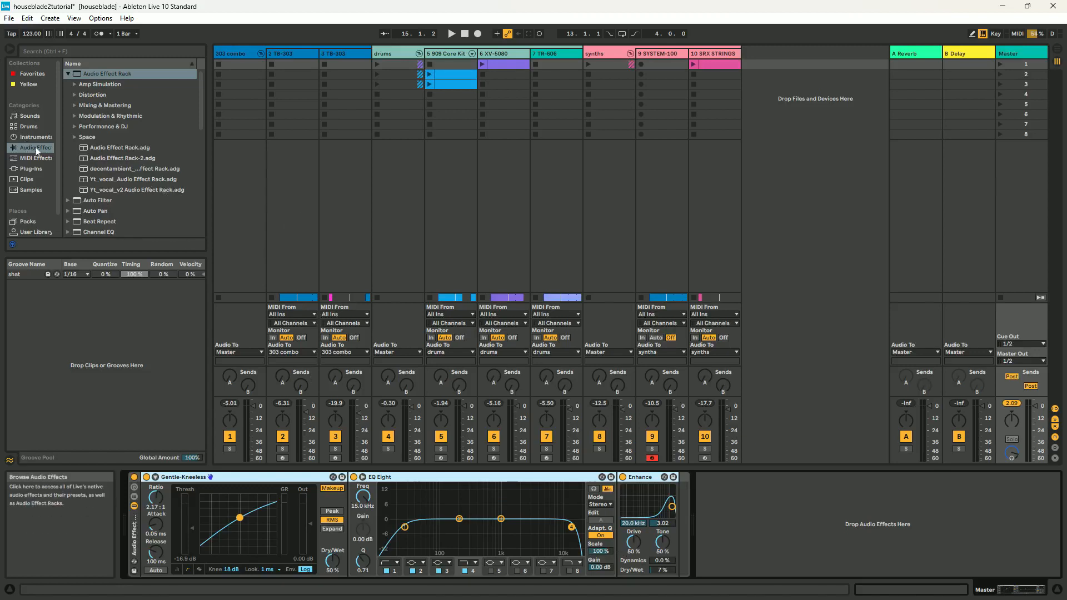
Add a Limiter inside the Master's Audio Effect Rack, directly after Enhance.
scroll(102, 182, down, 5)
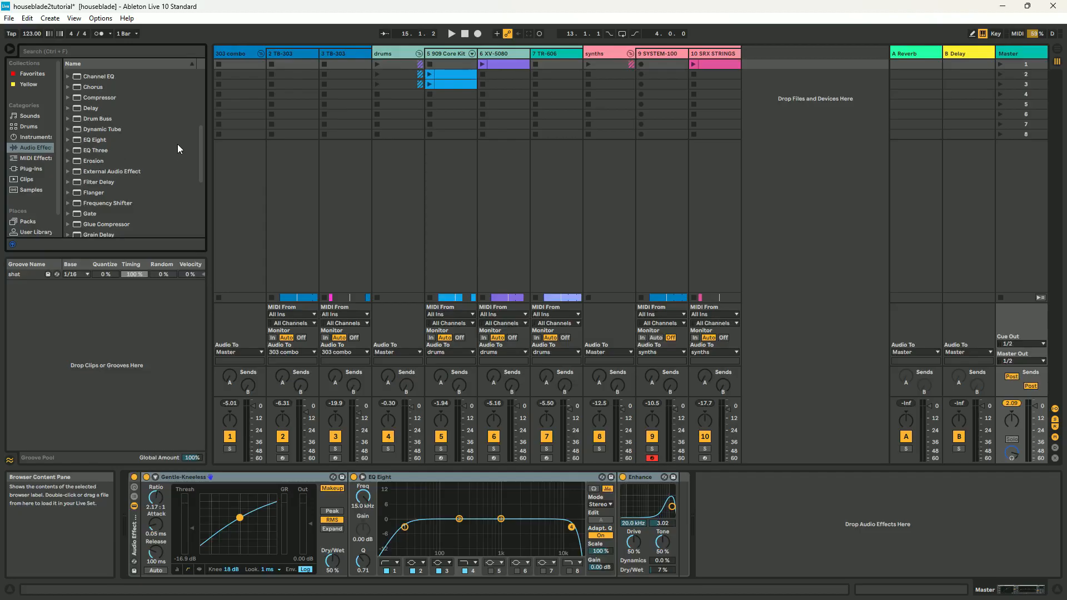
scroll(152, 168, down, 3)
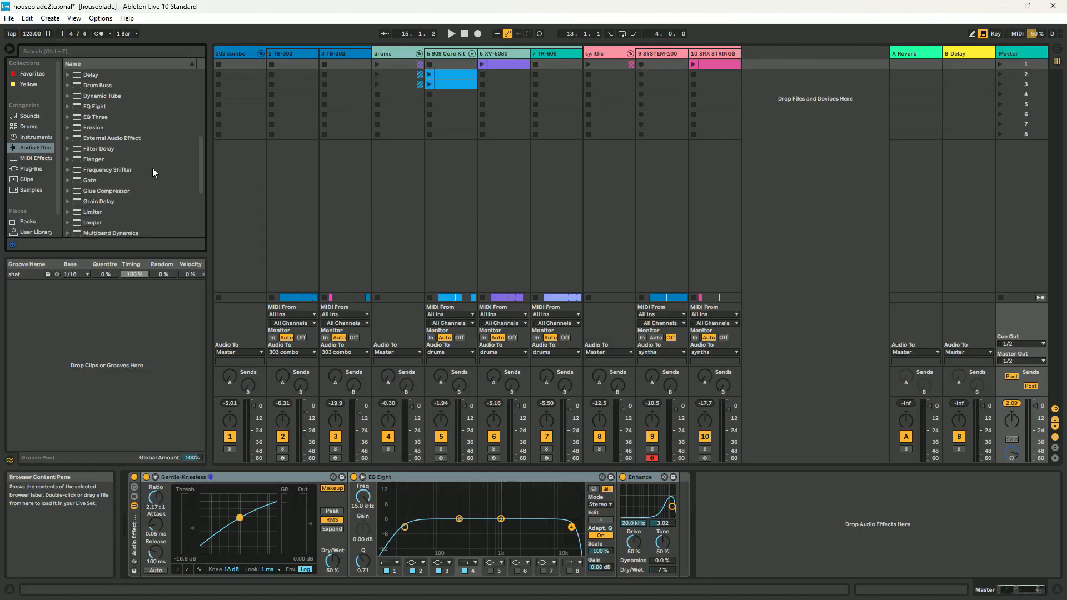
drag(91, 211, 675, 506)
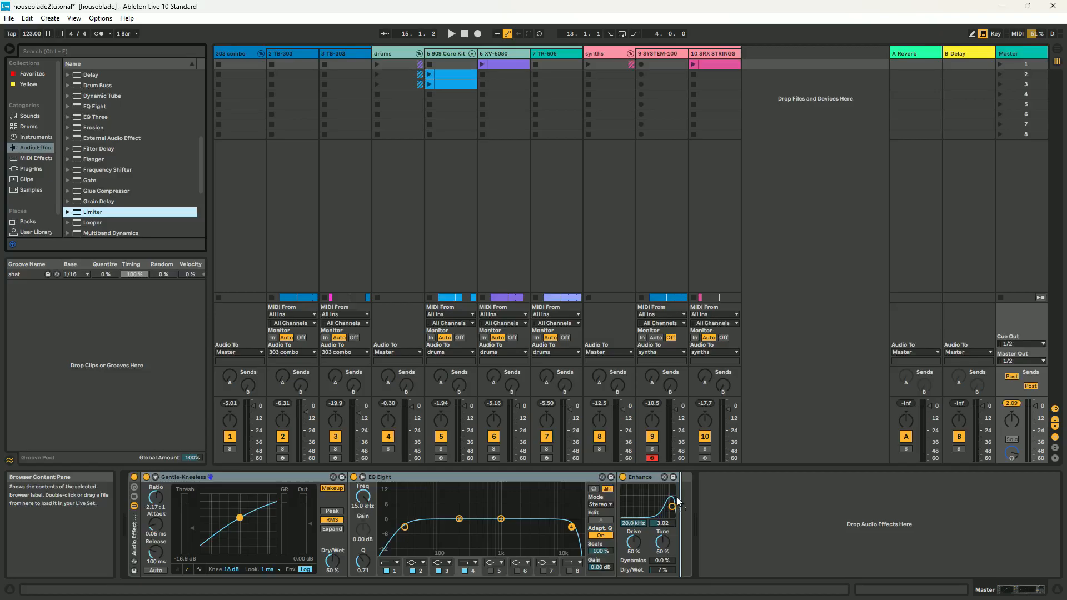
drag(678, 502, 679, 503)
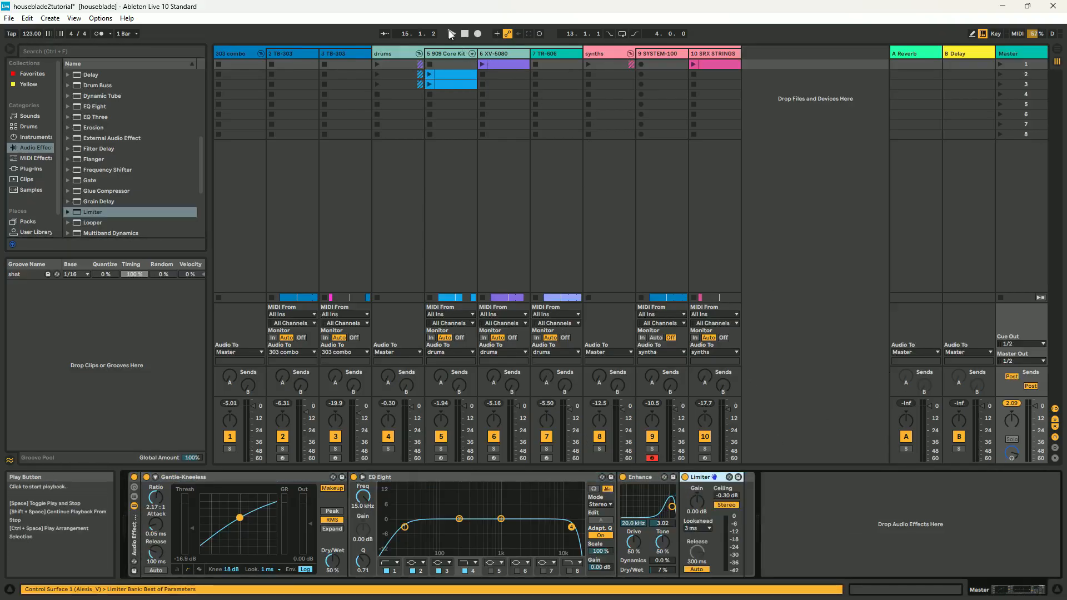
Play the set through the limiter, jump to a busier section in the Arrangement, return to Session View and stop playback.
key(space)
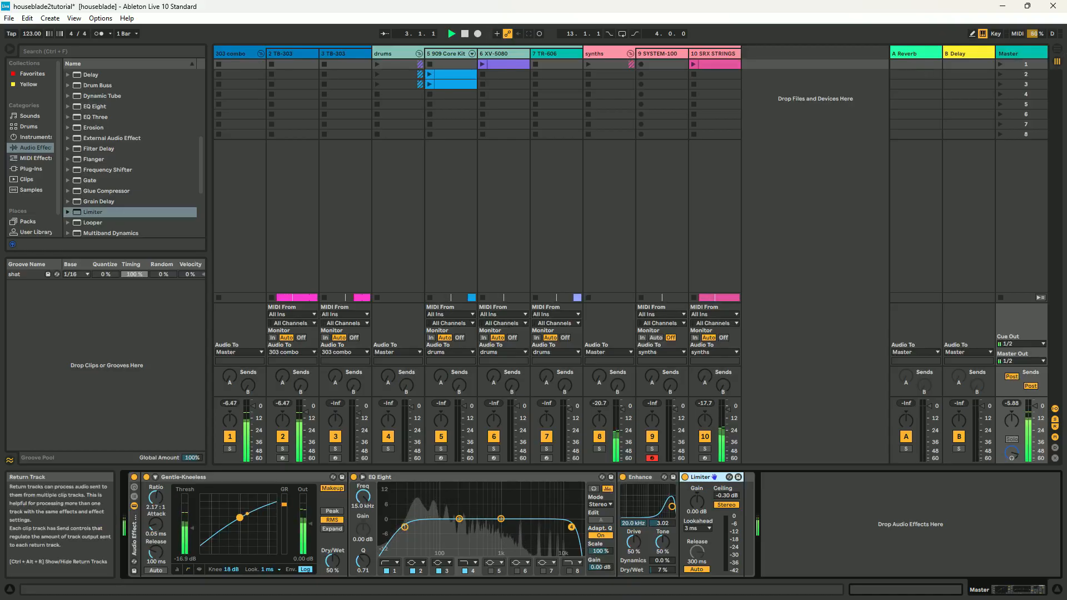
click(1057, 49)
key(space)
click(457, 85)
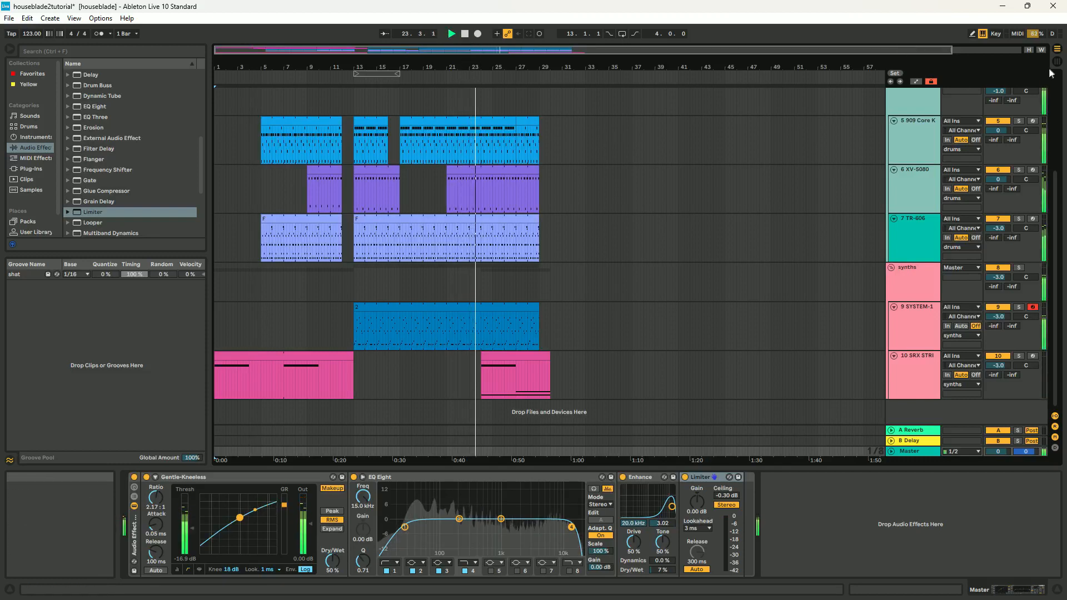
key(Tab)
click(465, 33)
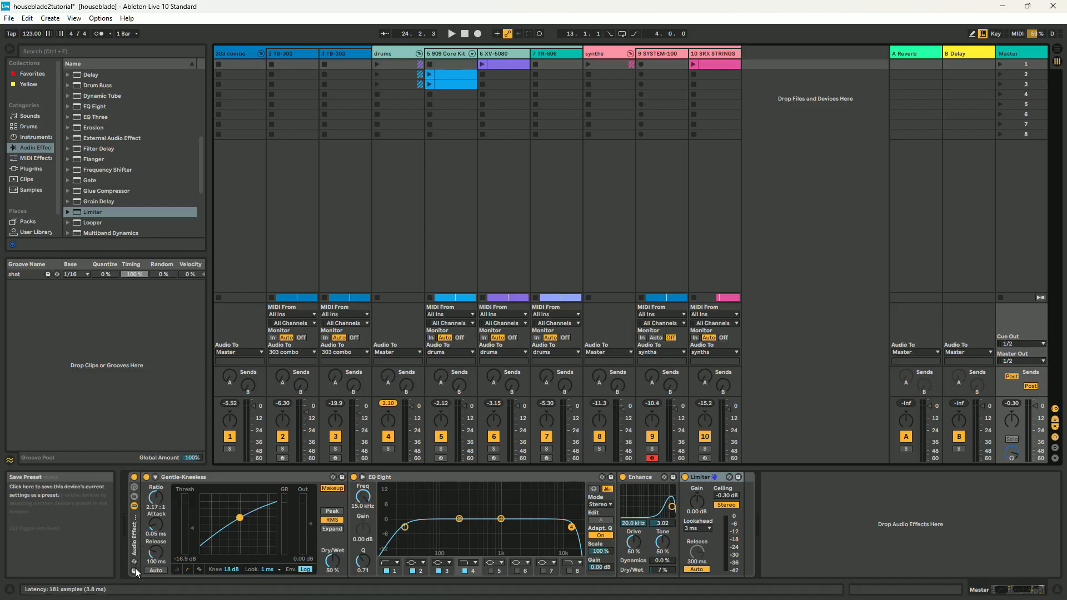
Save the Master's Audio Effect Rack as a preset named housemusic_matering_rack and collapse the Presets folder.
right_click(135, 550)
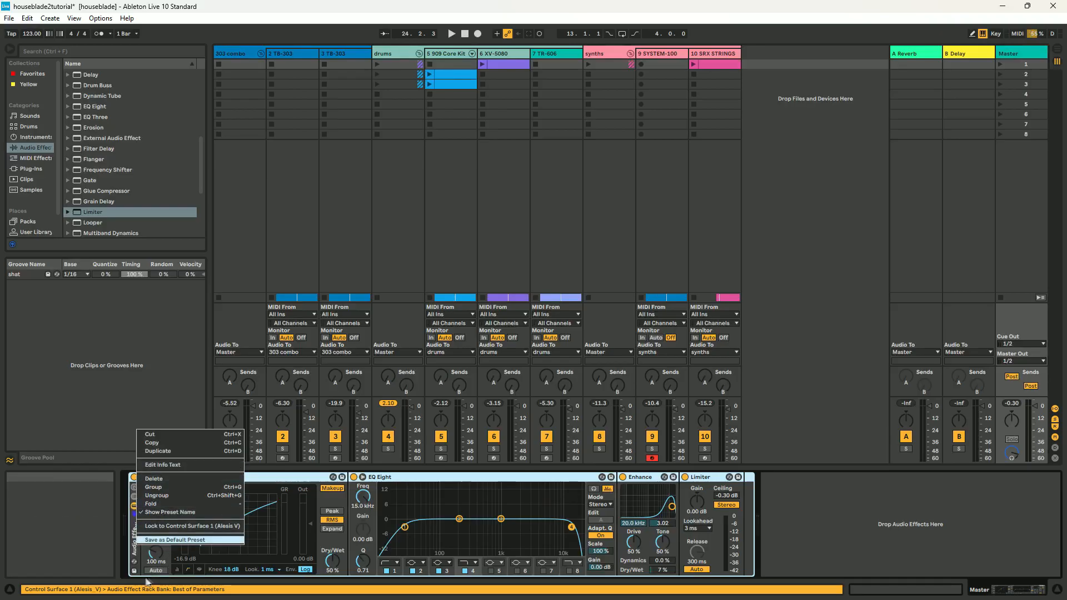
click(121, 563)
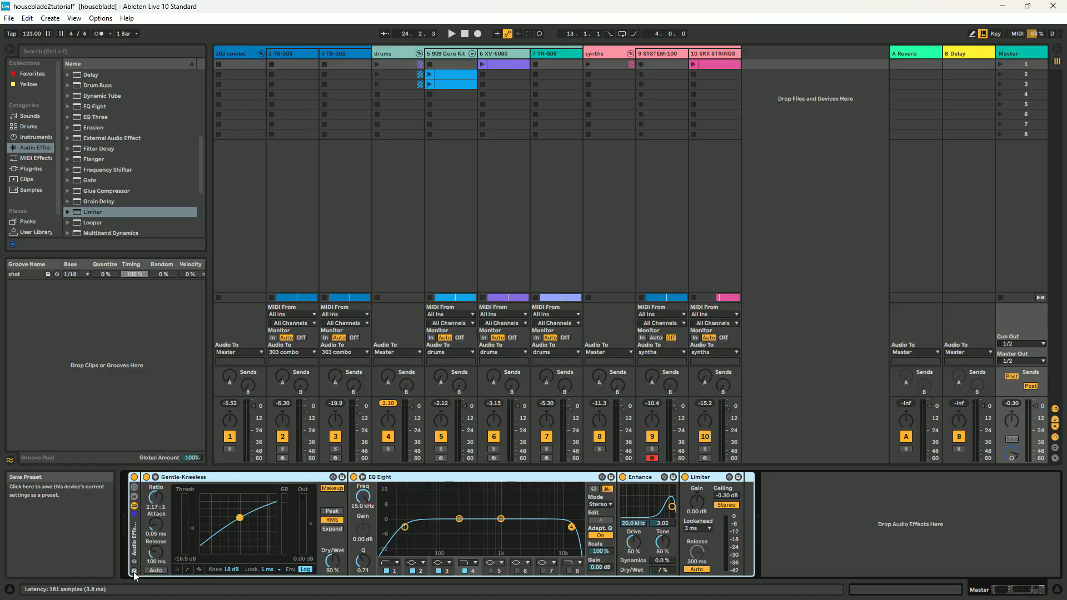
click(134, 572)
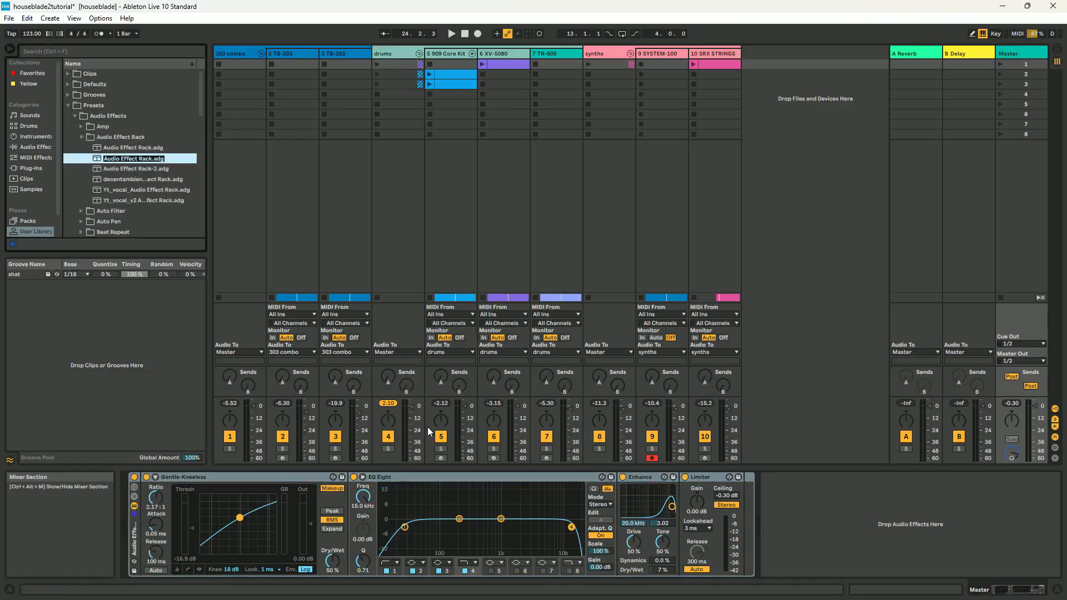
text(housemusic_matering_rack)
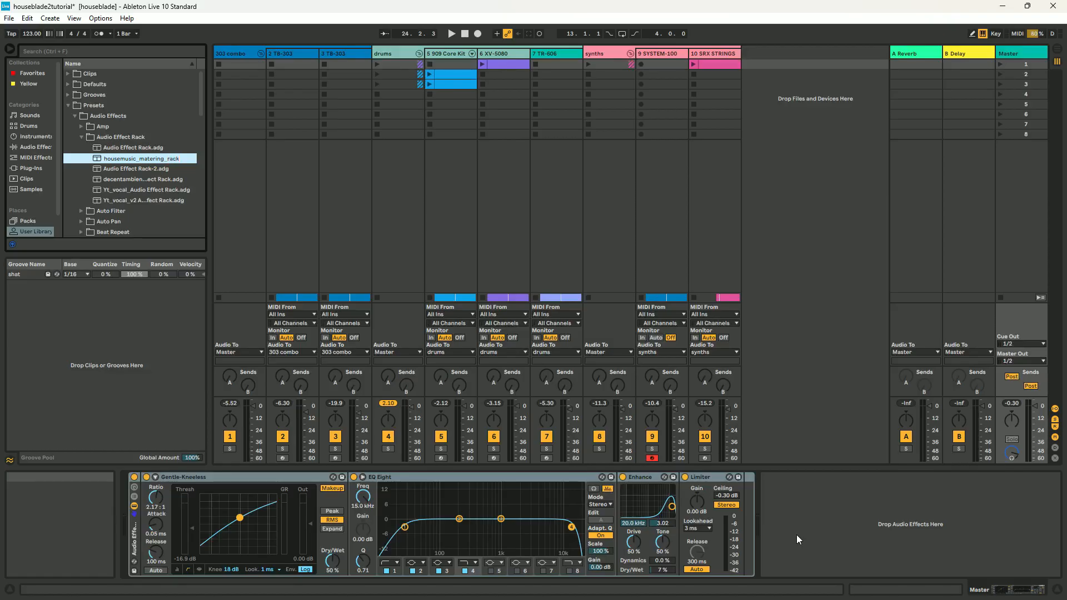
key(Return)
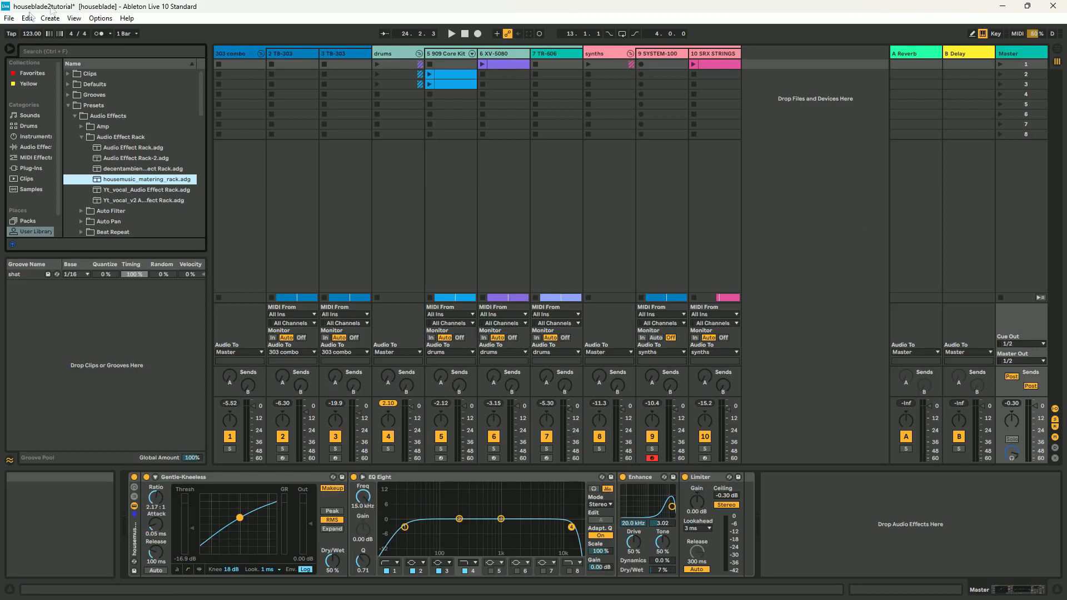
click(71, 107)
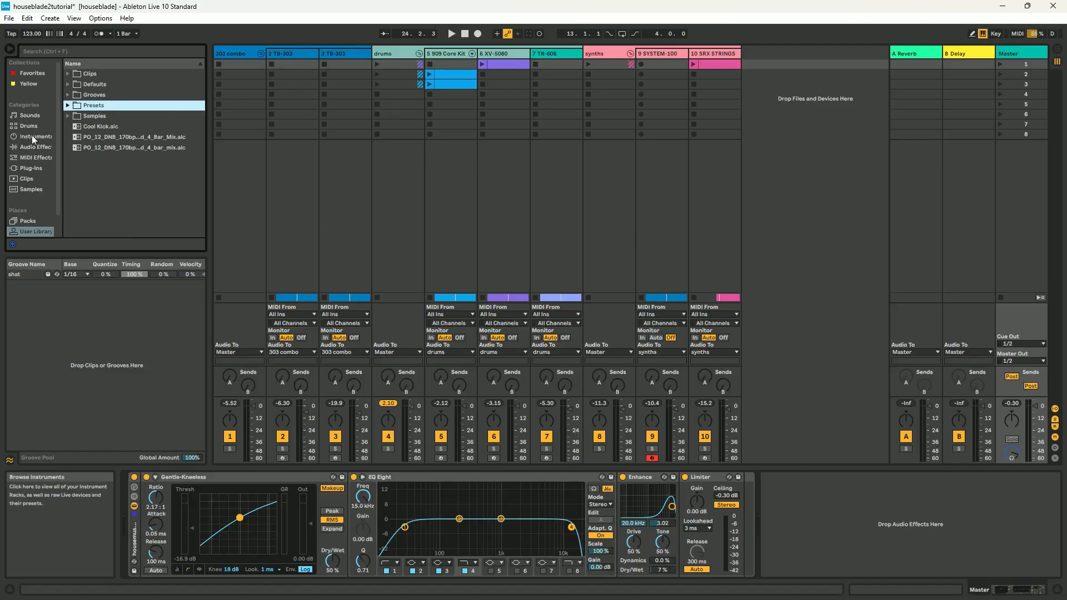
click(835, 231)
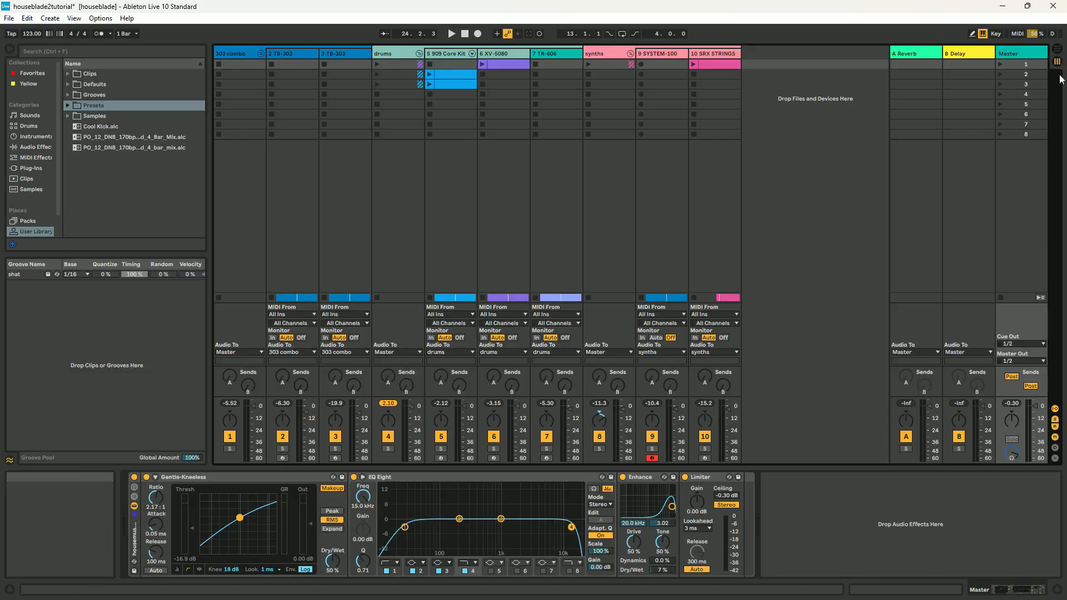
Show the Arrangement View and pan the synths group to 15R.
click(1057, 49)
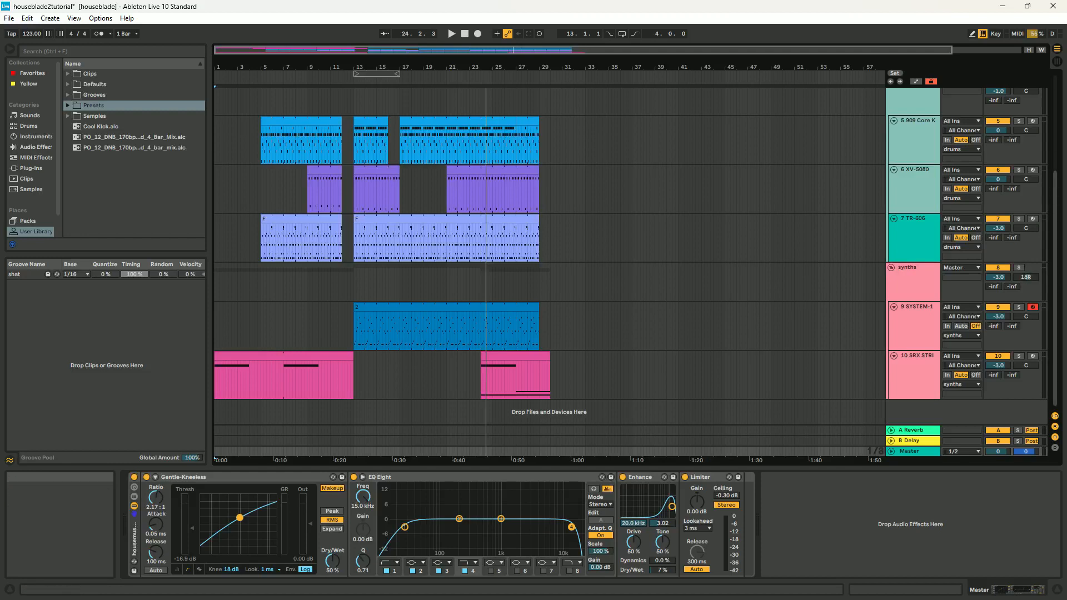
text(15)
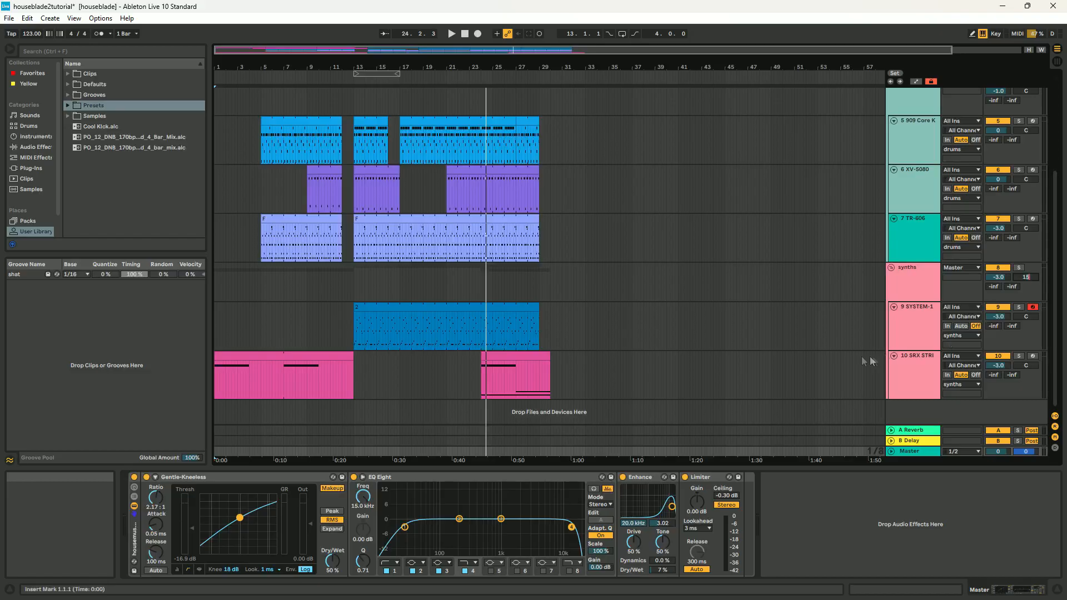
click(846, 295)
scroll(951, 254, up, 5)
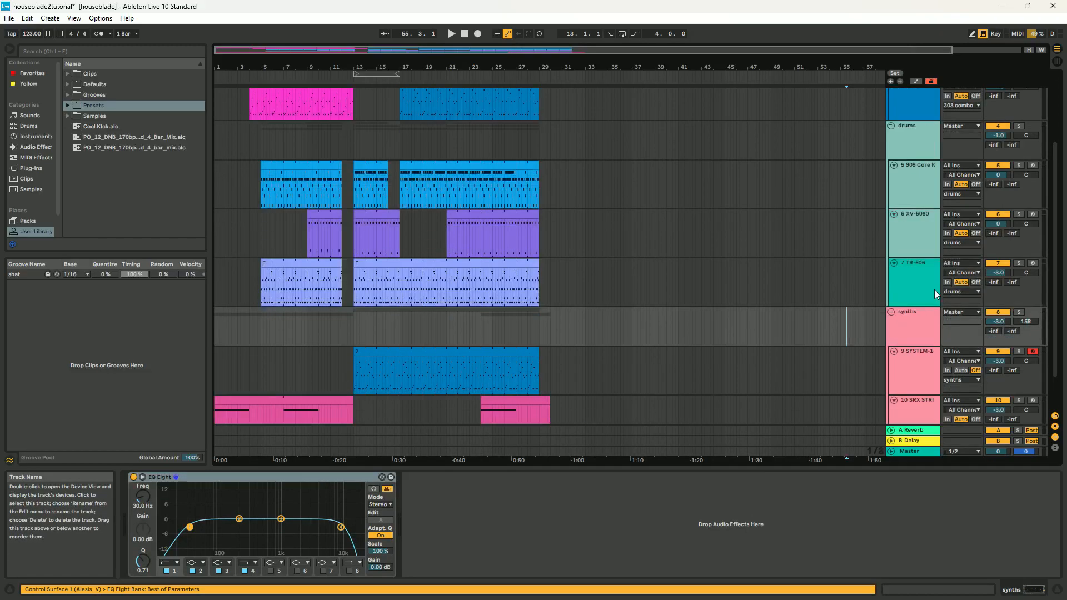
scroll(999, 302, up, 1)
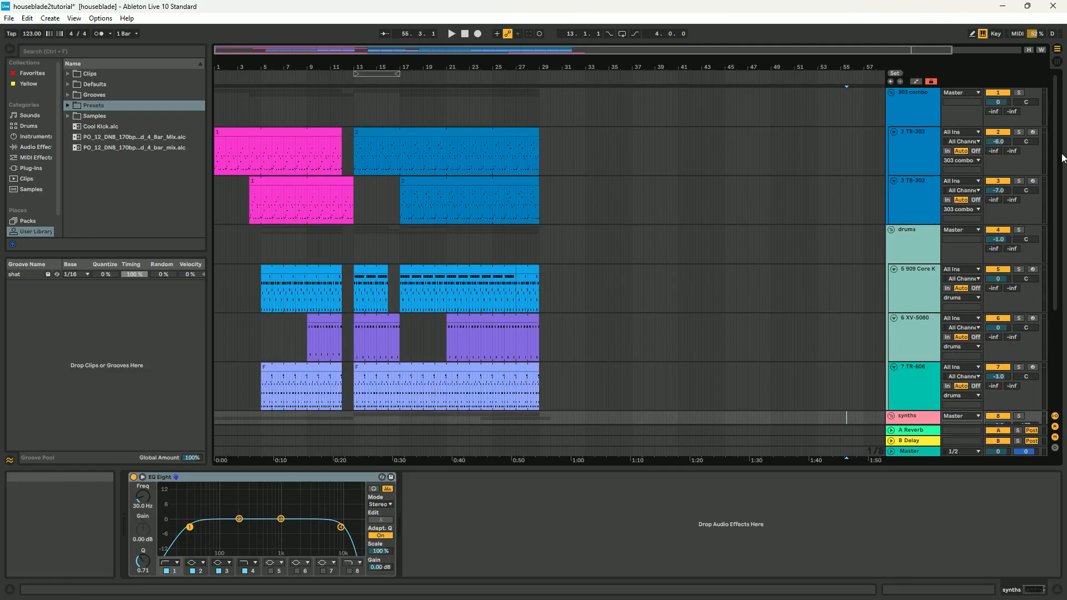
Pan the 303 combo group to 15L.
click(1030, 105)
text(-15)
key(Return)
click(819, 104)
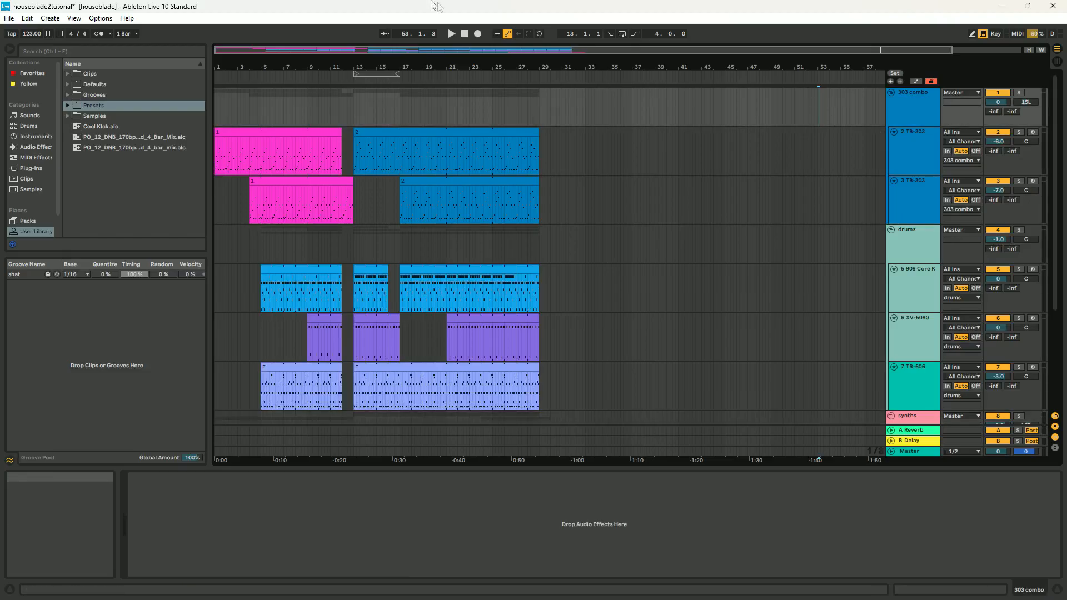
click(1057, 61)
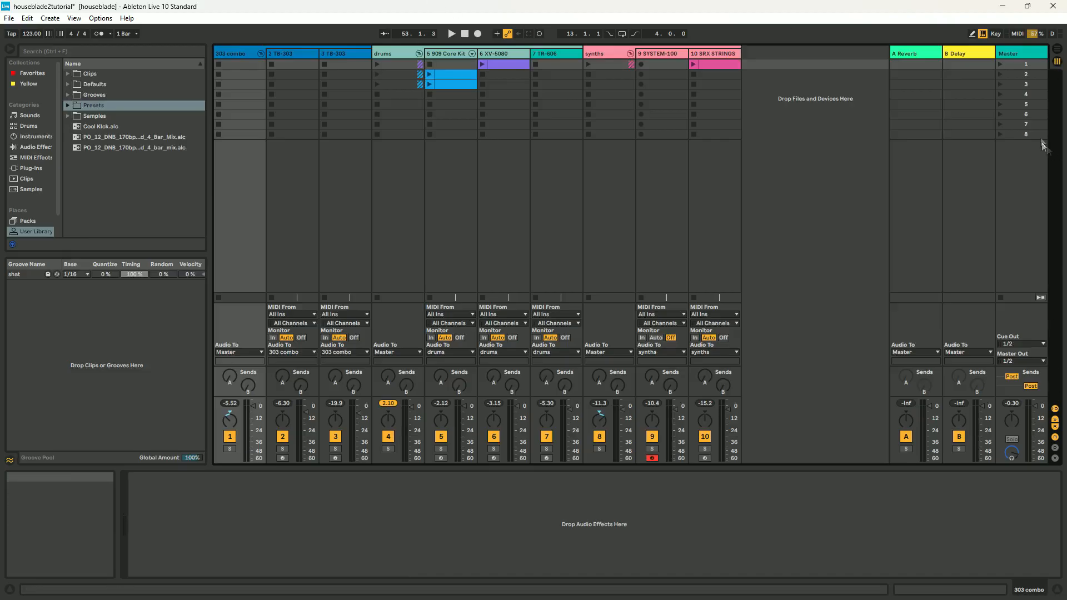
click(1058, 49)
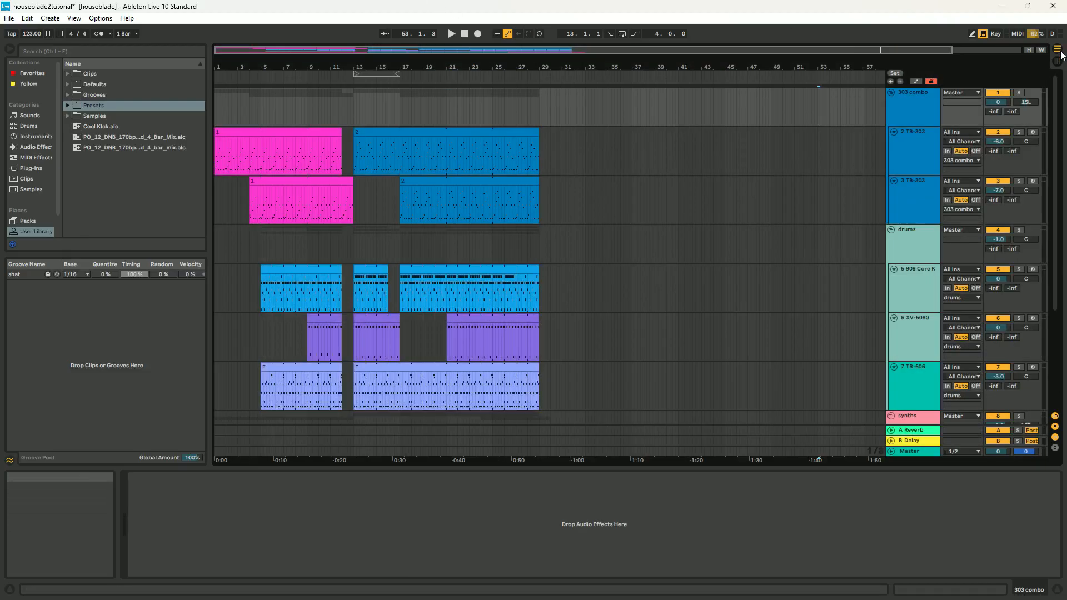
click(915, 452)
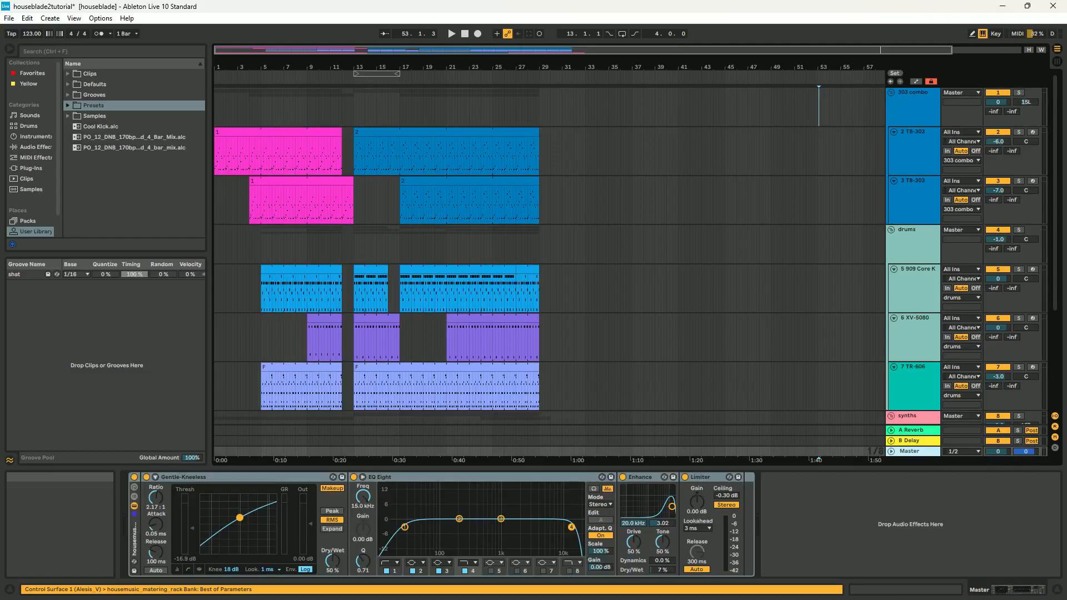
click(1057, 61)
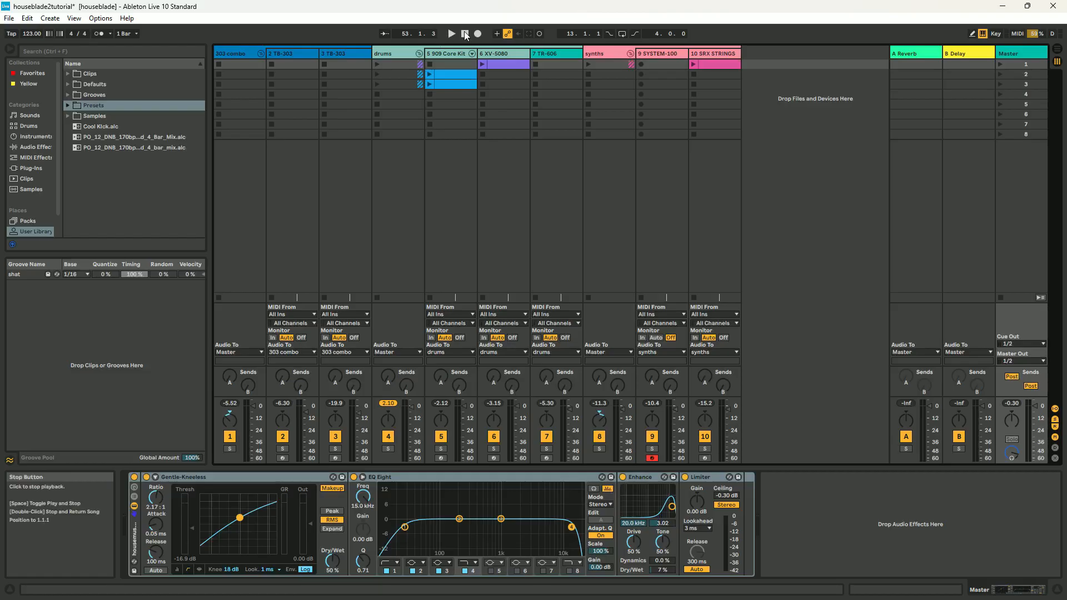
key(space)
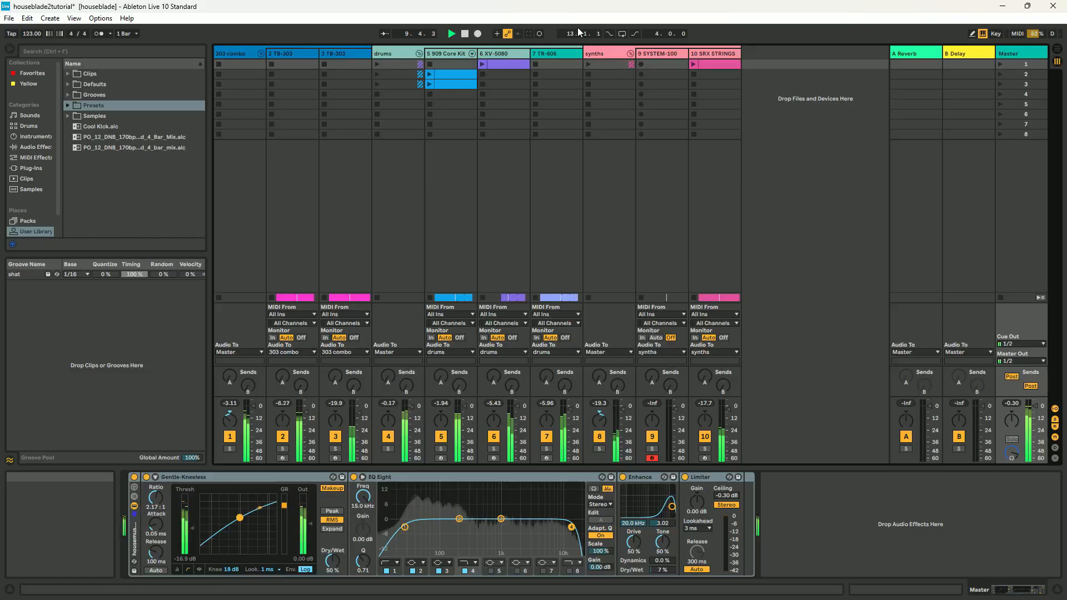
key(space)
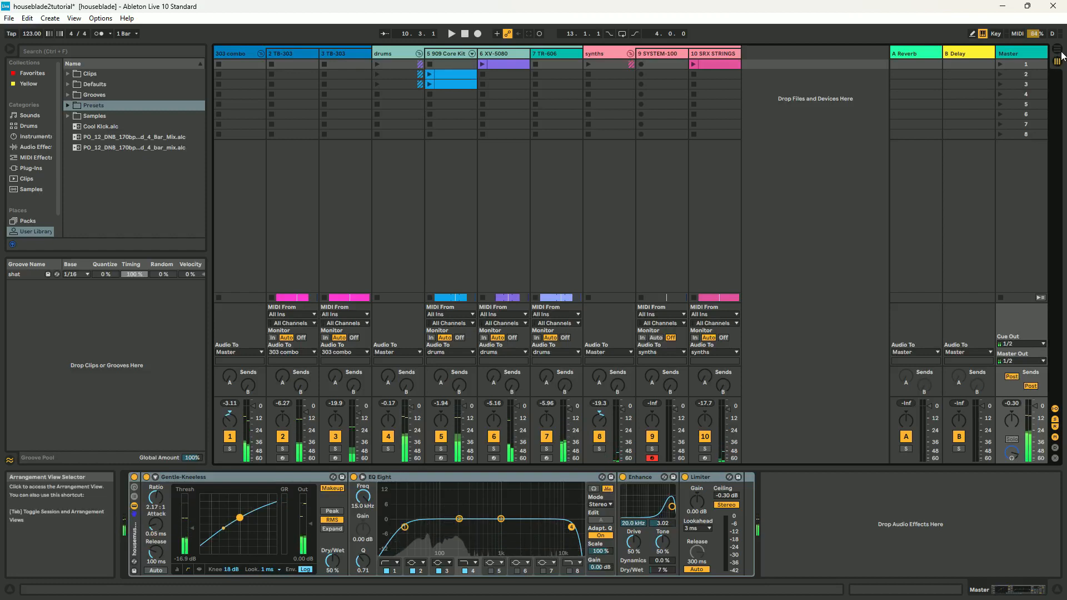
Return the 303 combo and synths groups to centre panning and show the Arrangement View.
click(1063, 56)
key(Tab)
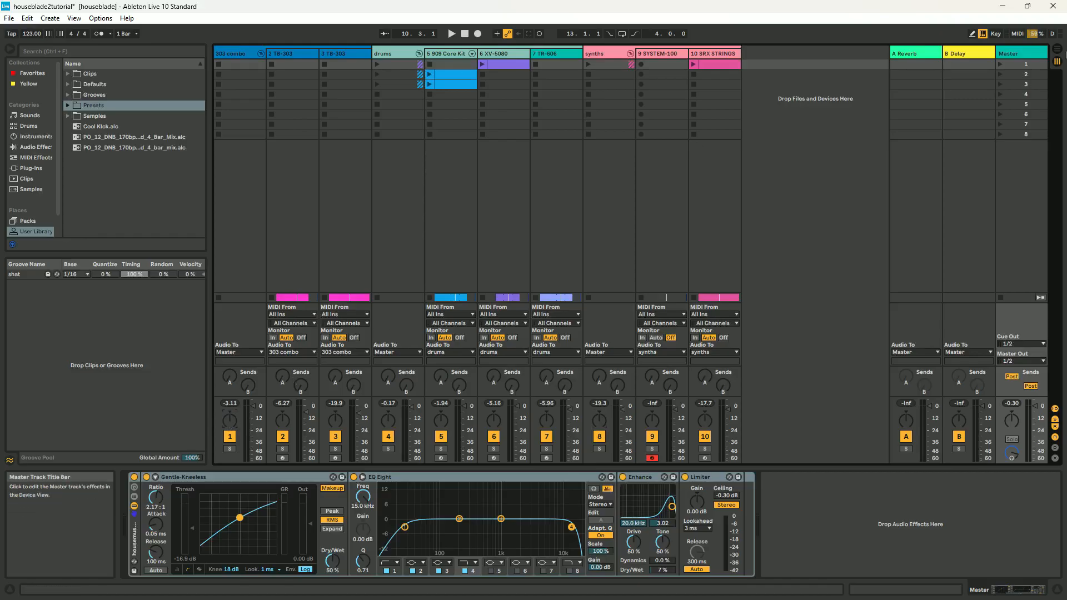
click(1057, 49)
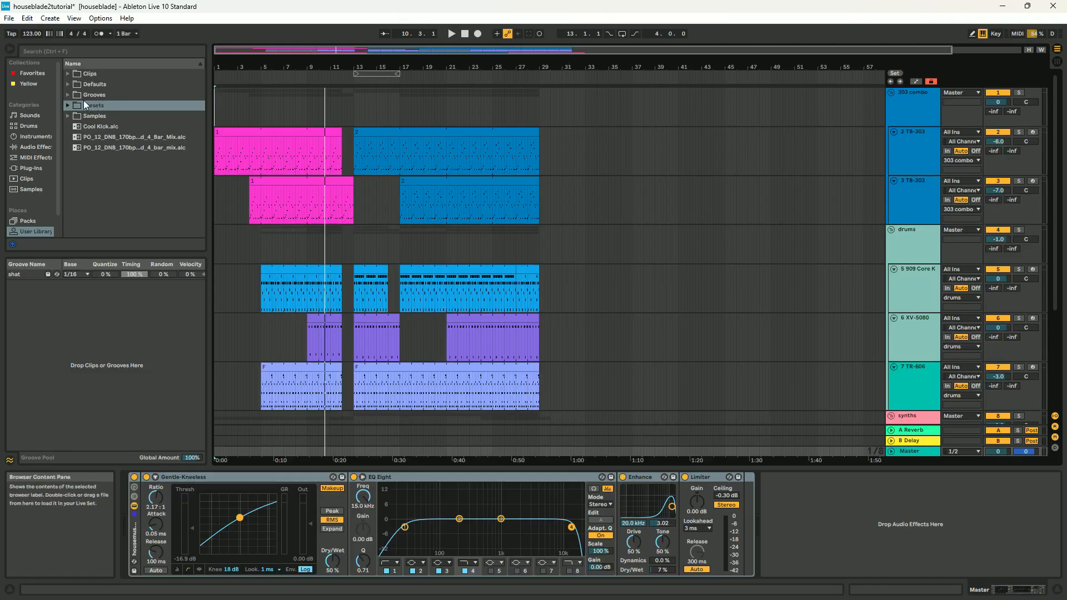
Save the Live Set under its current name.
click(9, 18)
mouse_move(41, 11)
mouse_move(10, 18)
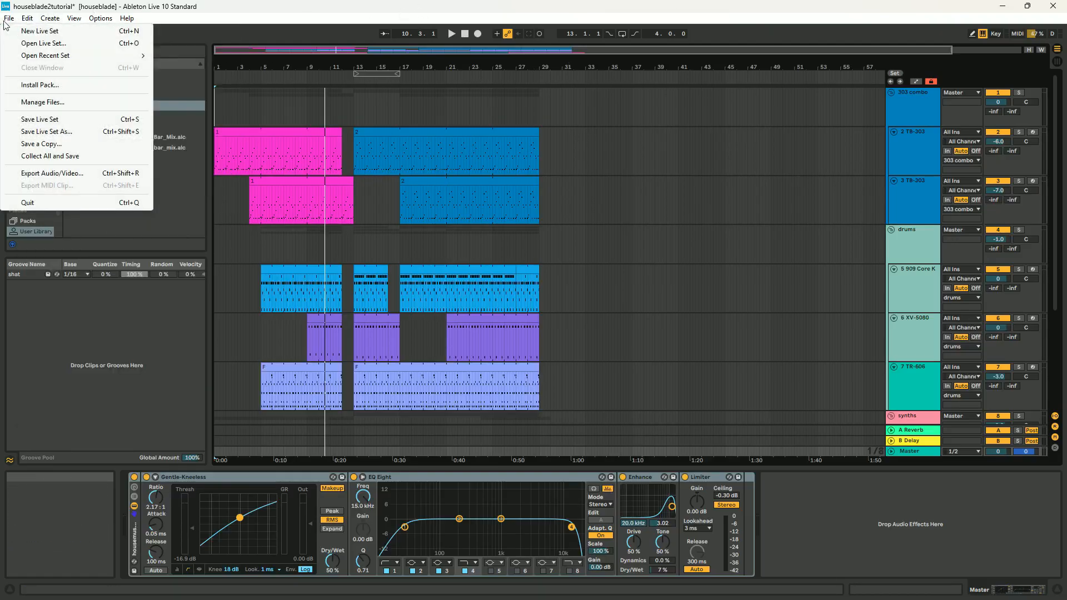
click(76, 120)
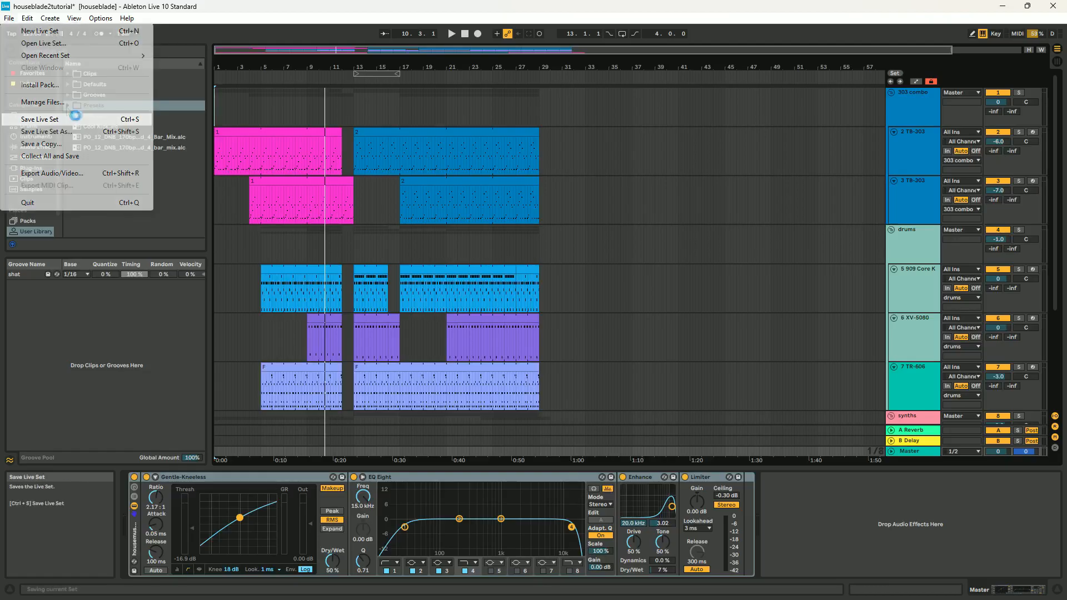
Review the Export Audio/Video options with a render length of 32 bars and leave without exporting.
click(10, 19)
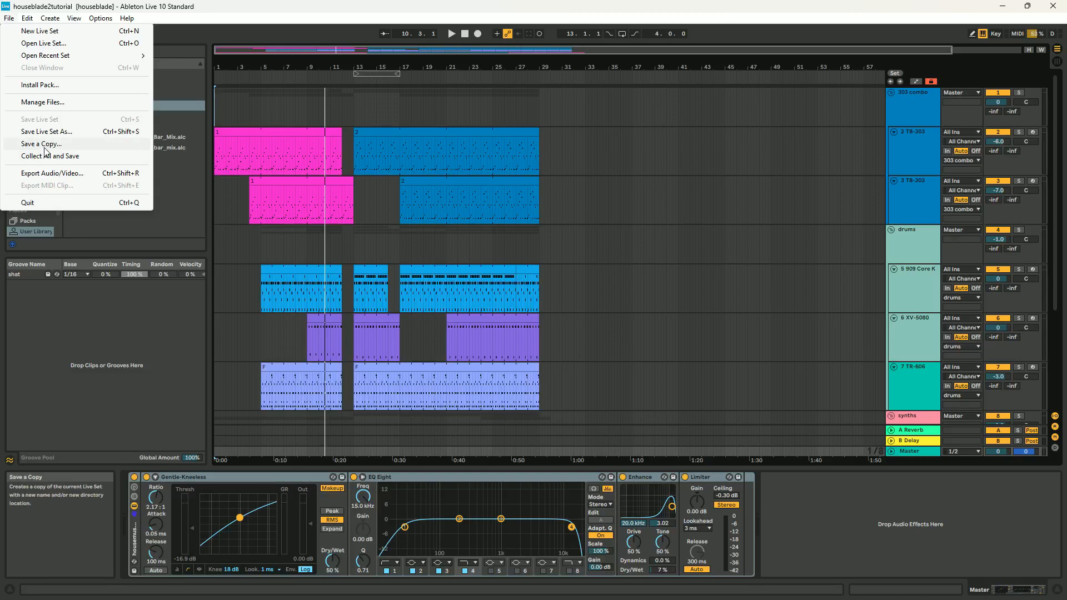
click(61, 174)
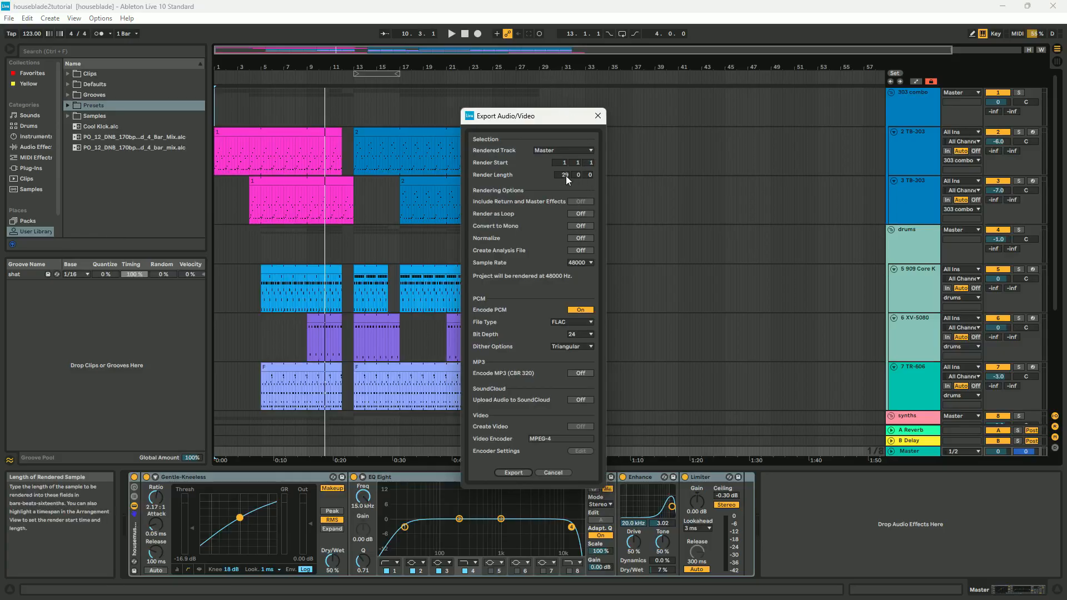
drag(562, 116, 750, 93)
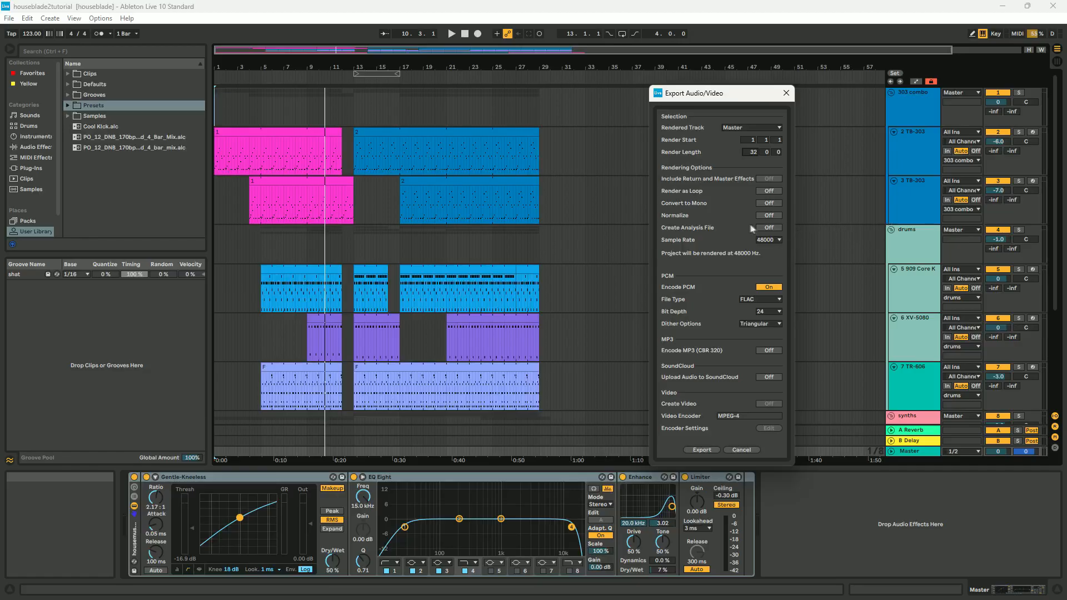
click(774, 192)
click(738, 449)
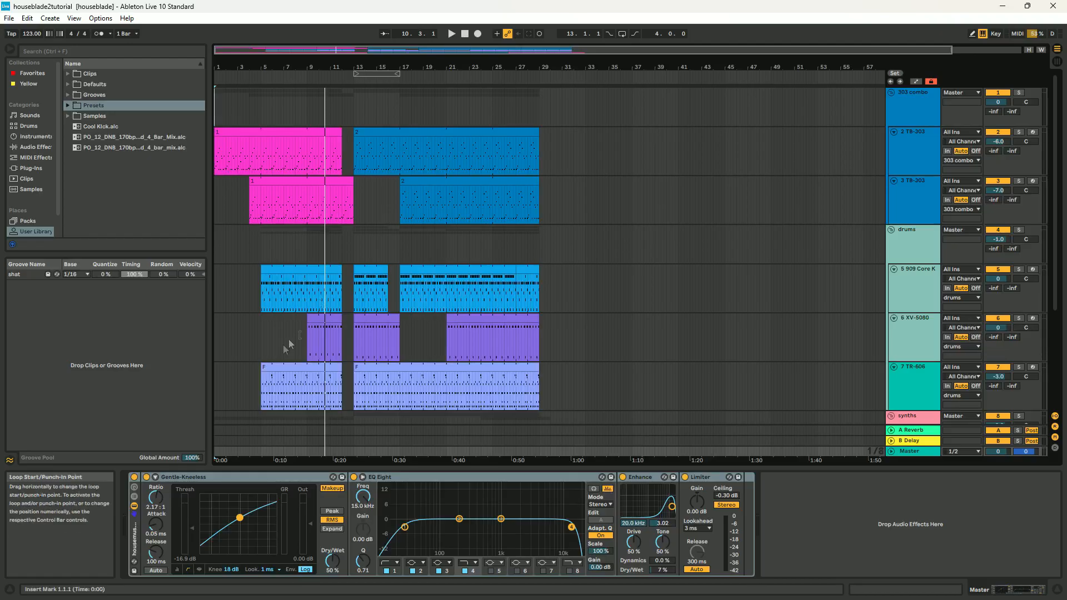
Collapse the Master's housemusic_matering_rack so that its devices are hidden.
click(134, 506)
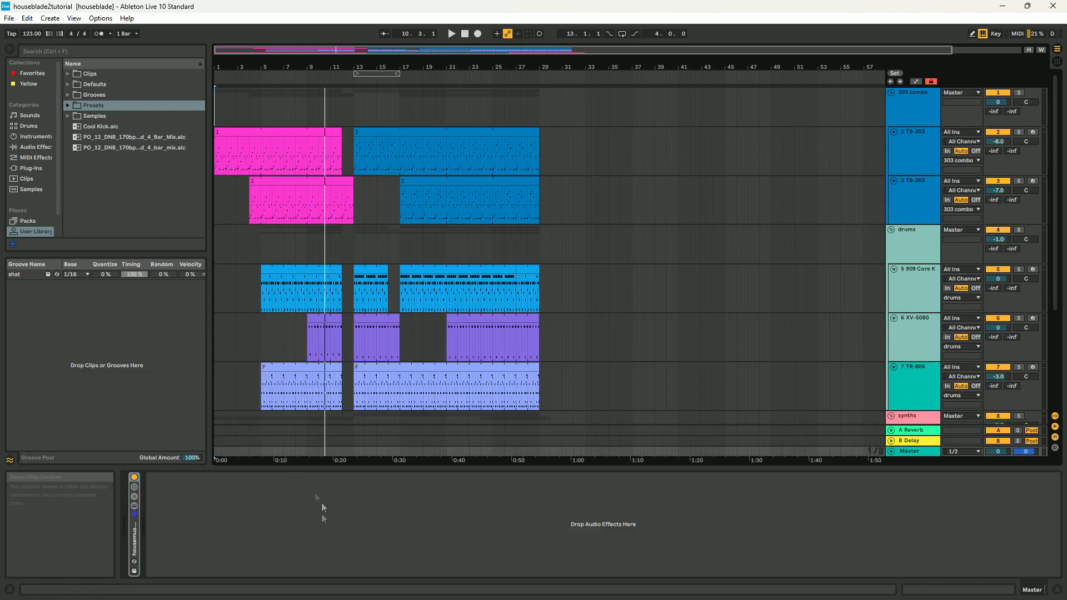
click(137, 493)
click(136, 494)
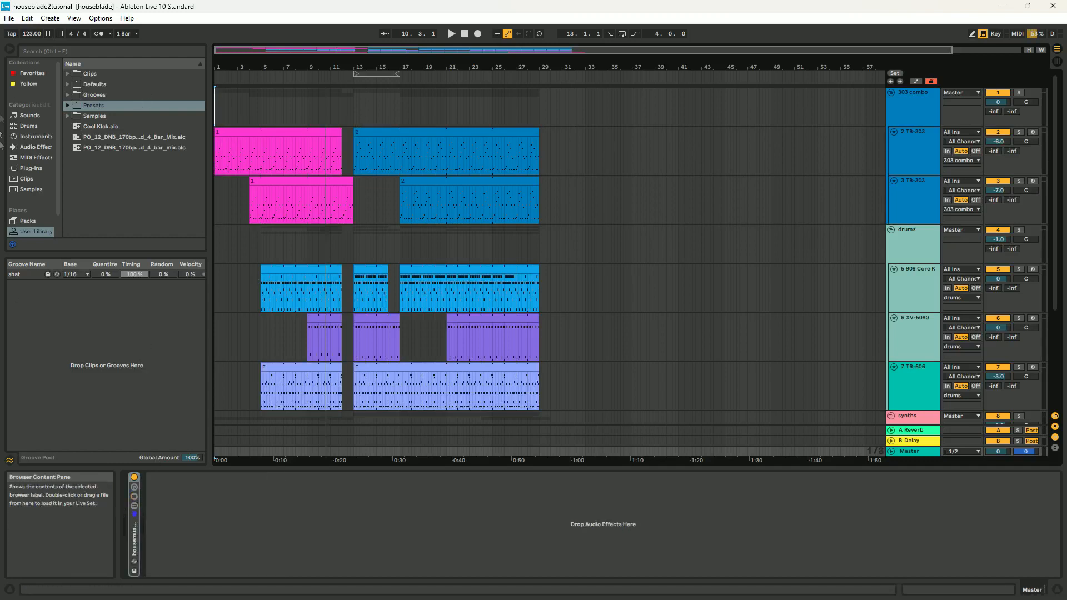
Add the Full Chain Master preset from the Mixing & Mastering audio effect racks to the Master, after the existing rack.
click(28, 166)
click(36, 147)
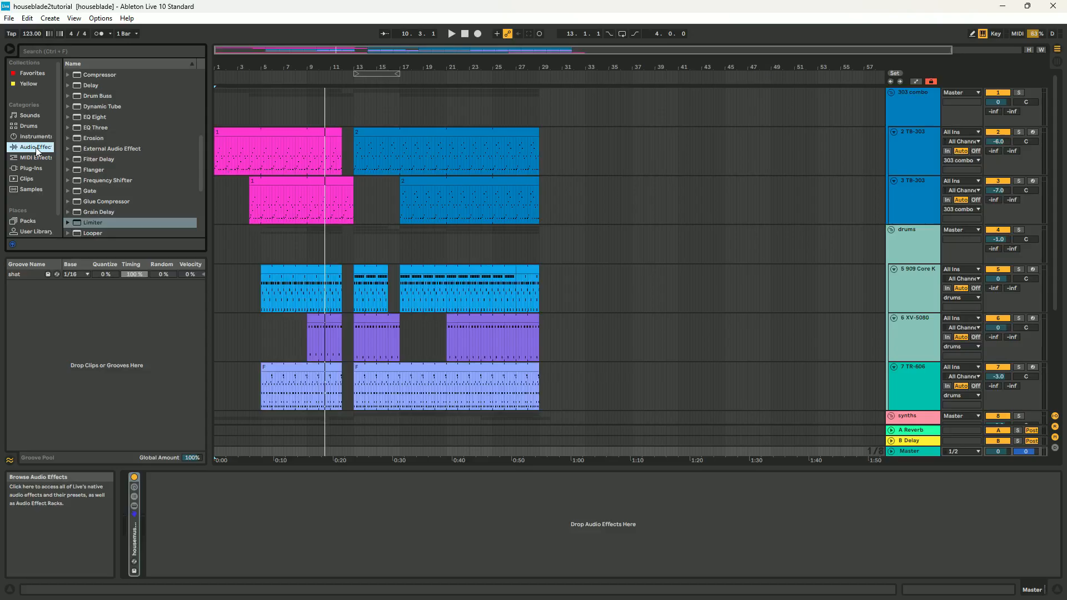
scroll(85, 133, up, 8)
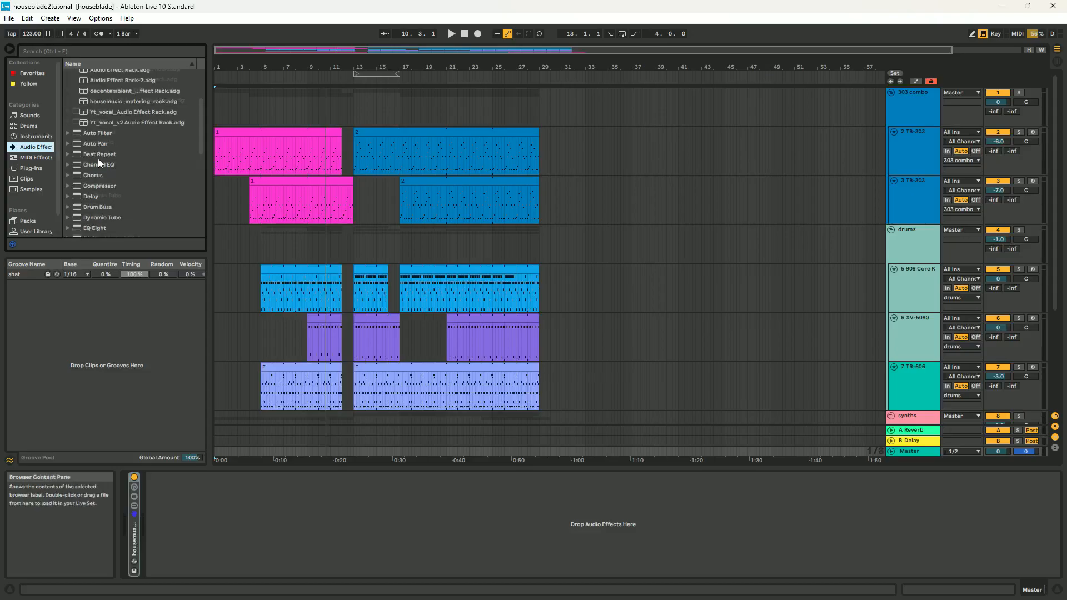
click(76, 105)
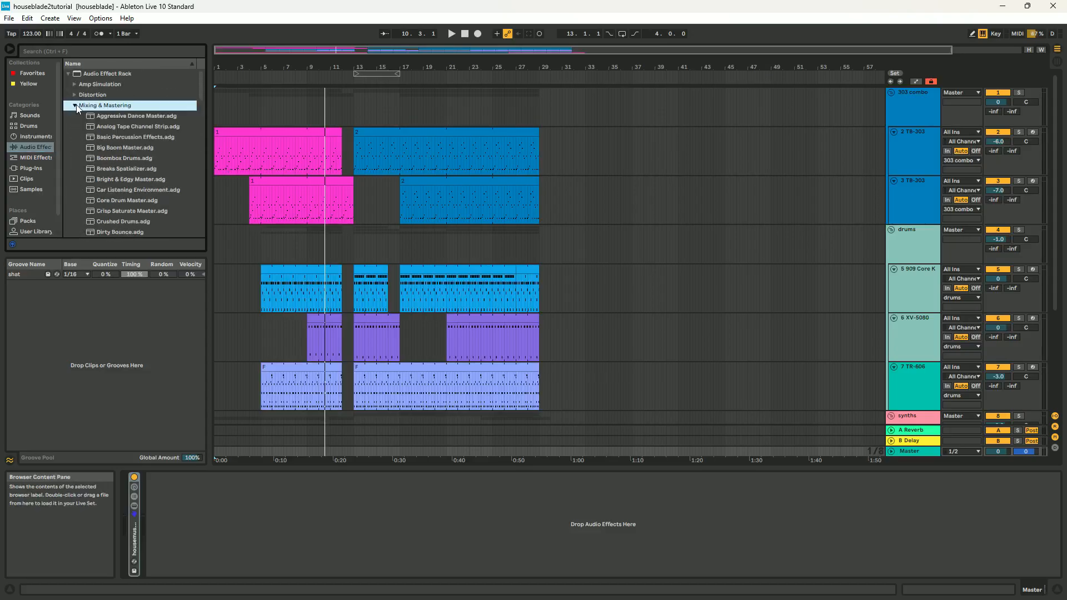
click(931, 452)
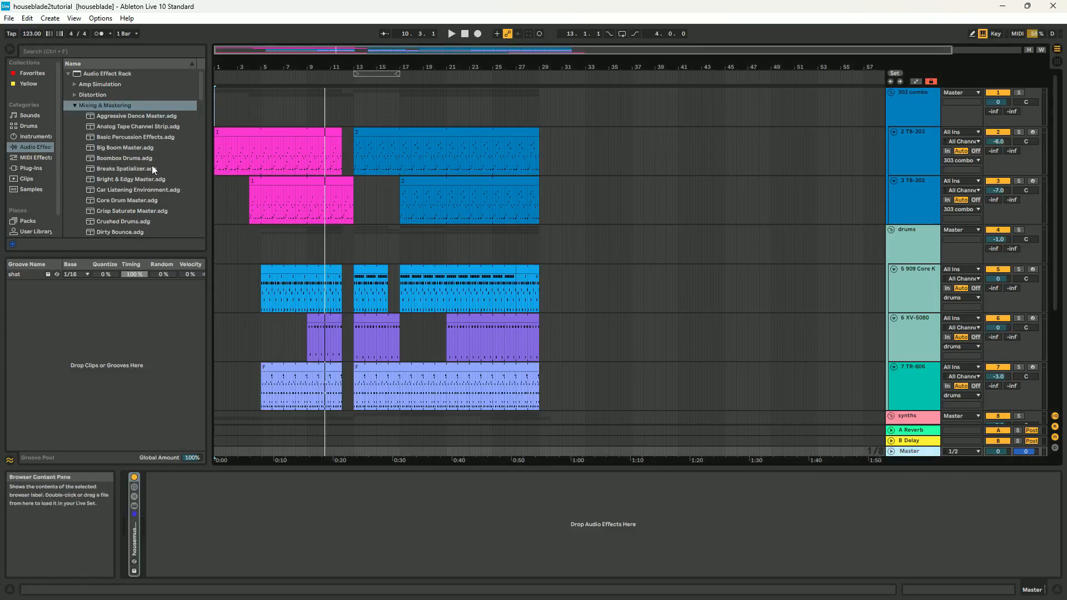
scroll(139, 192, down, 3)
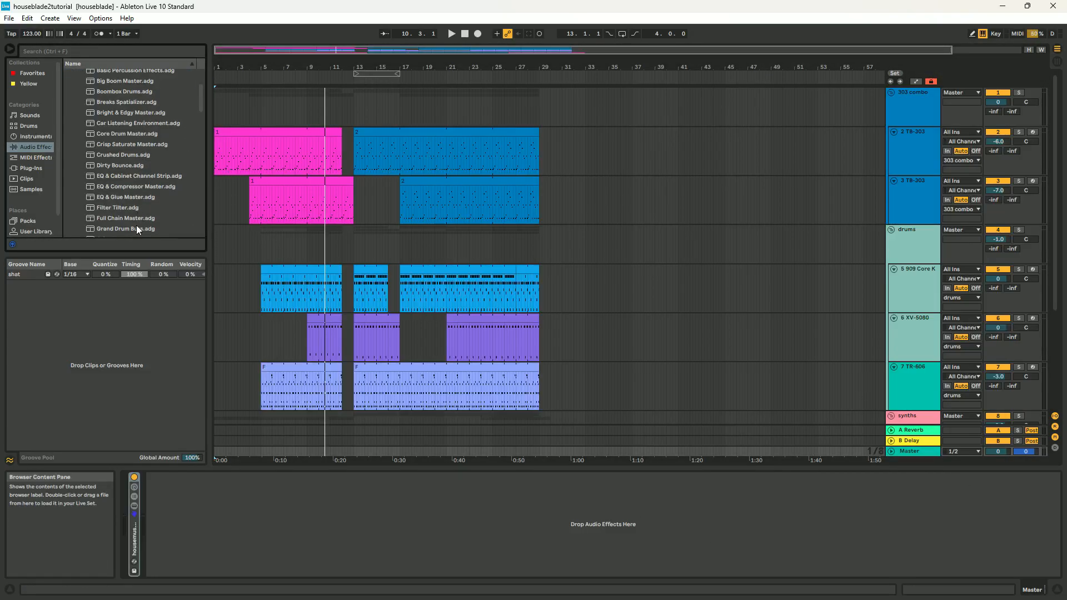
drag(138, 219, 308, 515)
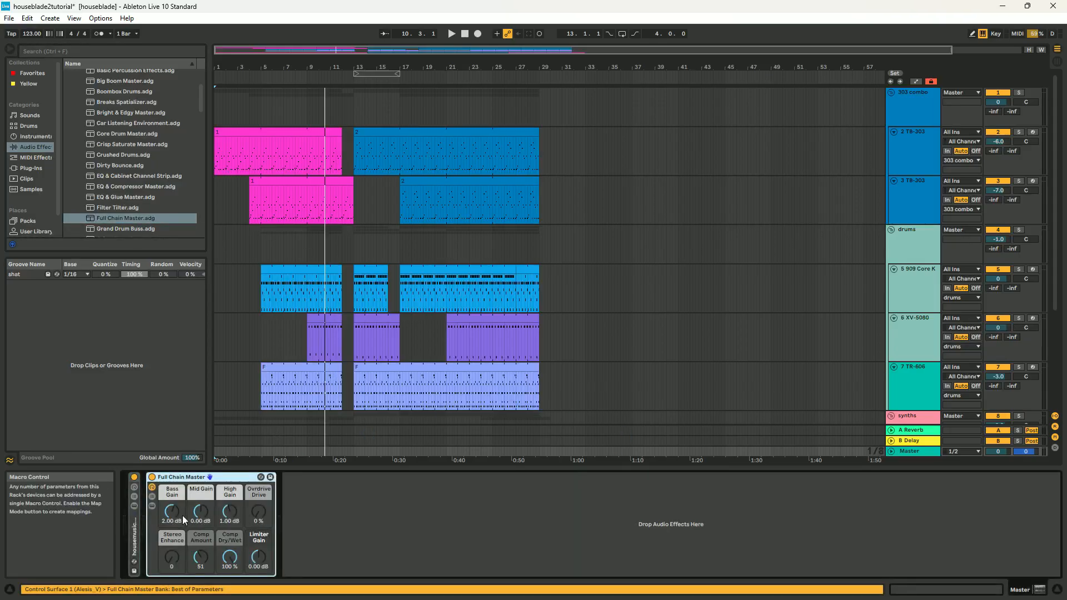
Set the Full Chain Master rack's Bass Gain to -2.72 dB and High Gain to -1.32 dB.
drag(177, 519, 177, 537)
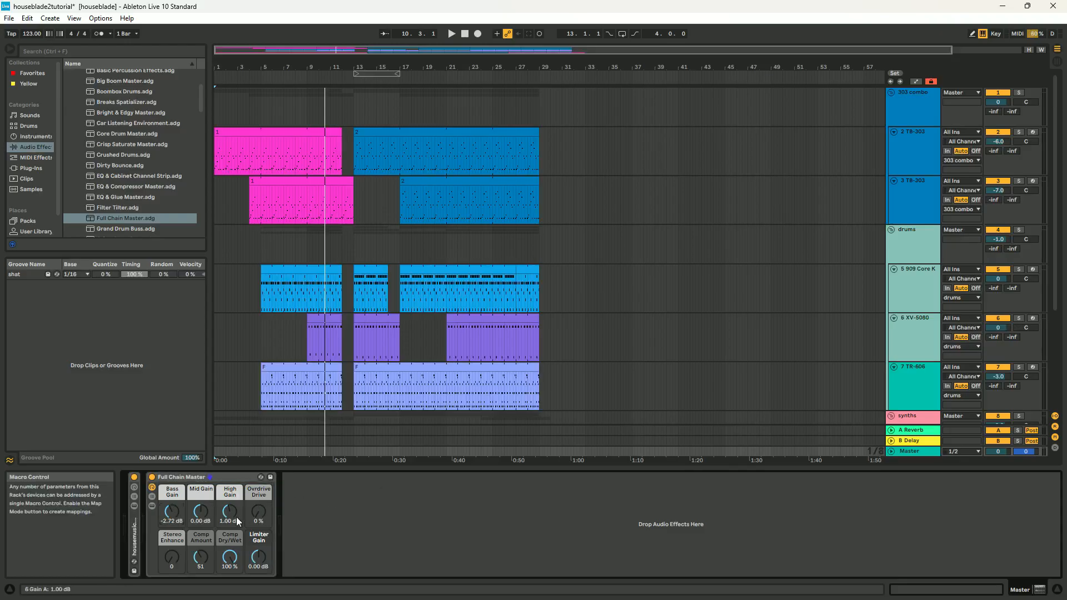
drag(235, 514, 236, 528)
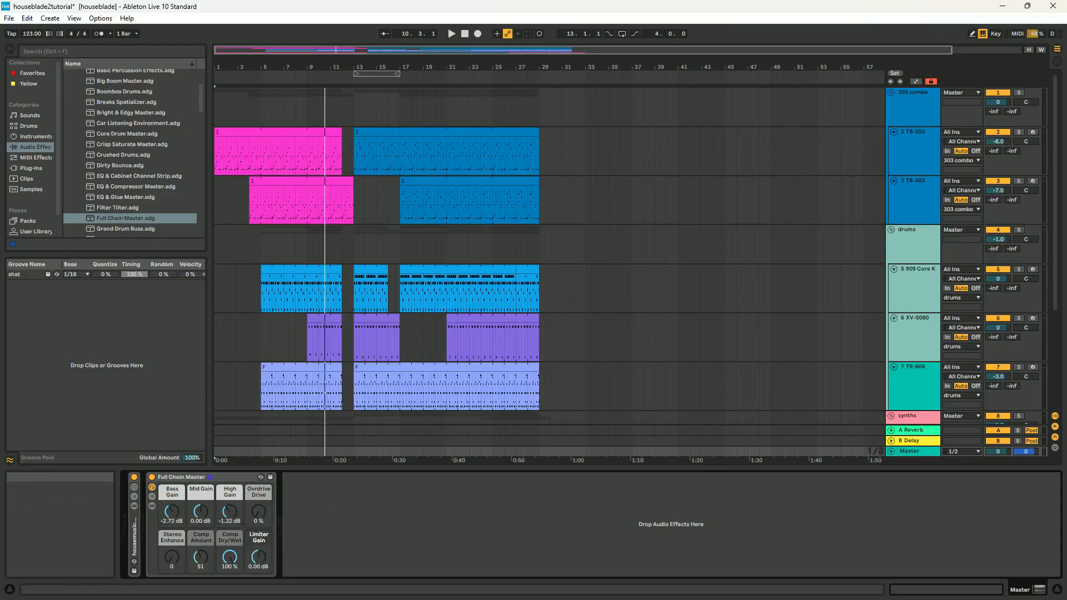
click(237, 478)
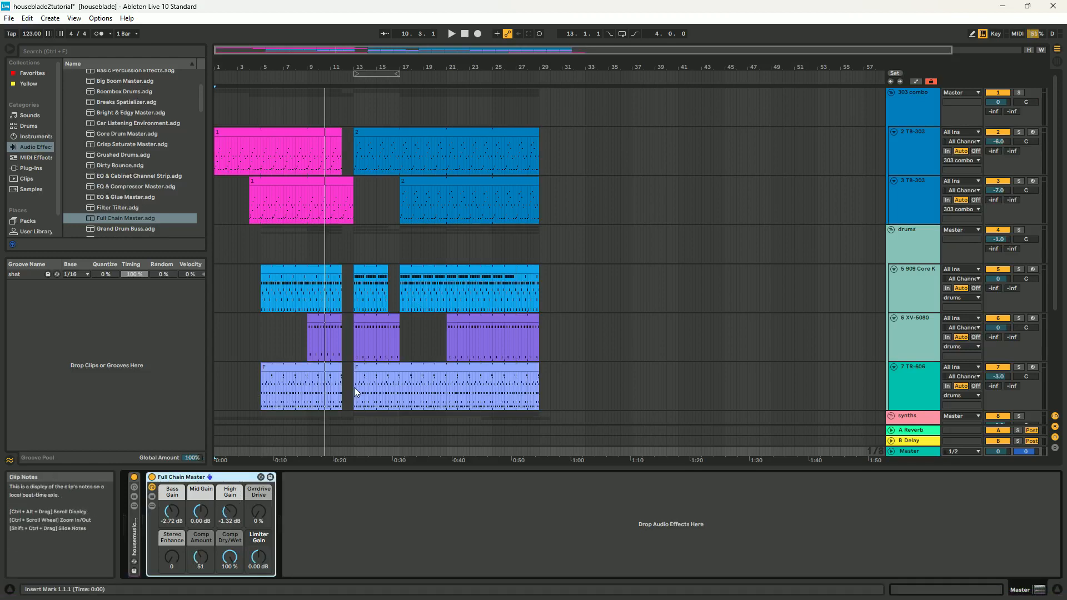